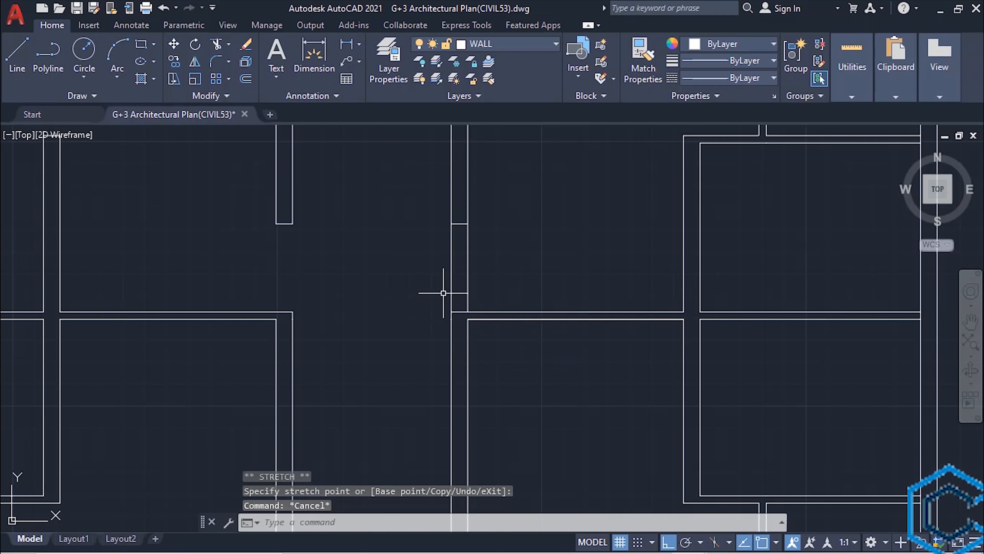
Trim the wall lines between the two jamb lines to open the doorway in the right corridor wall.
type("tr")
left_click_drag(411, 268, 485, 258)
key("Escape")
Draw a door jamb line across the left corridor wall, 4' below the cross wall's lower corner.
middle_click_drag(391, 334, 490, 240)
type("l ")
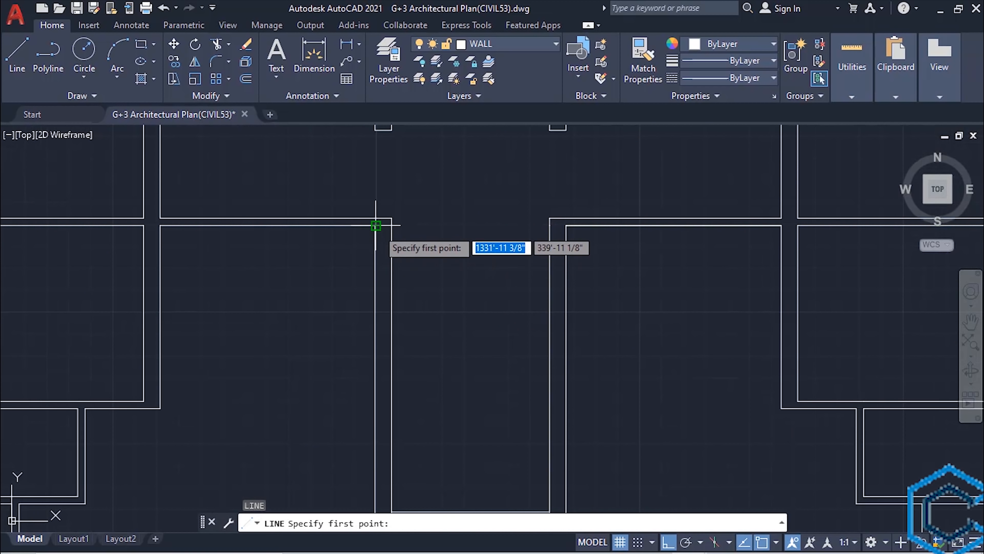
type("4'")
key("Return")
type("1")
key("Escape")
key("Escape")
key("Escape")
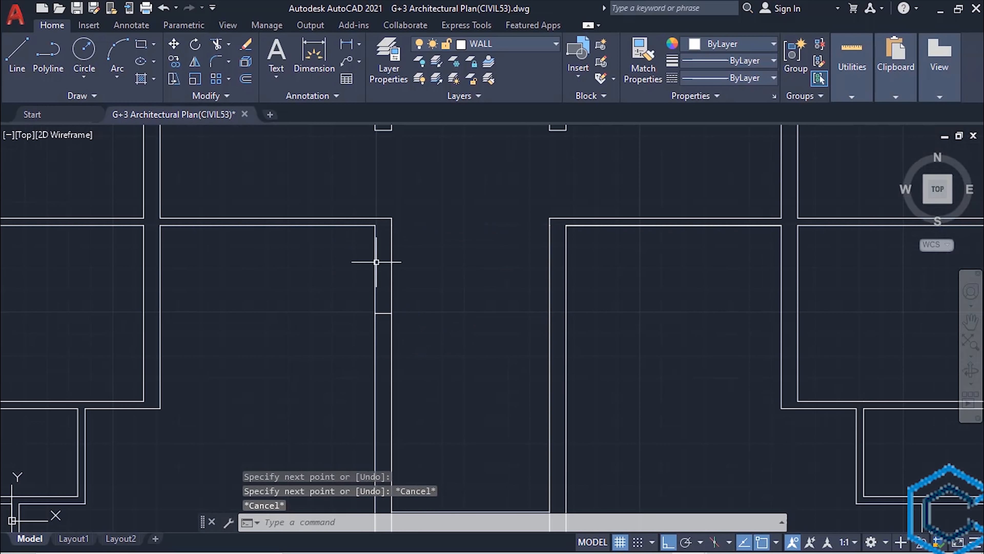
Stretch the left cross wall's lower line to the corridor wall's outer face and trim the doorway below it.
left_click_drag(367, 240, 351, 218)
left_click(375, 225)
left_click(391, 225)
key("Escape")
type("tr")
left_click_drag(448, 257, 355, 264)
Draw a door jamb line across the right corridor wall, 4' below the cross wall's lower face.
middle_click_drag(492, 276, 435, 267)
type("l ")
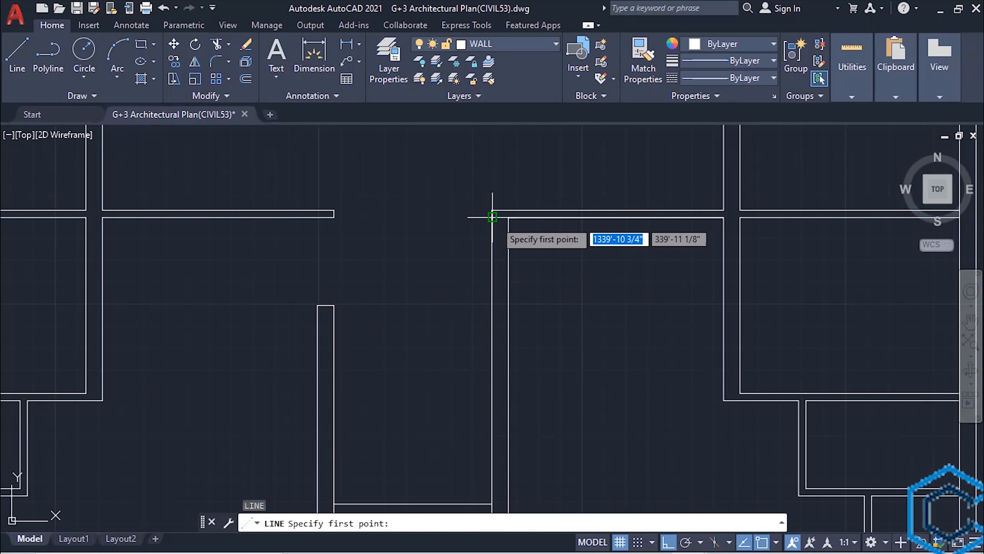
type("4'")
key("Return")
left_click(493, 300)
key("Escape")
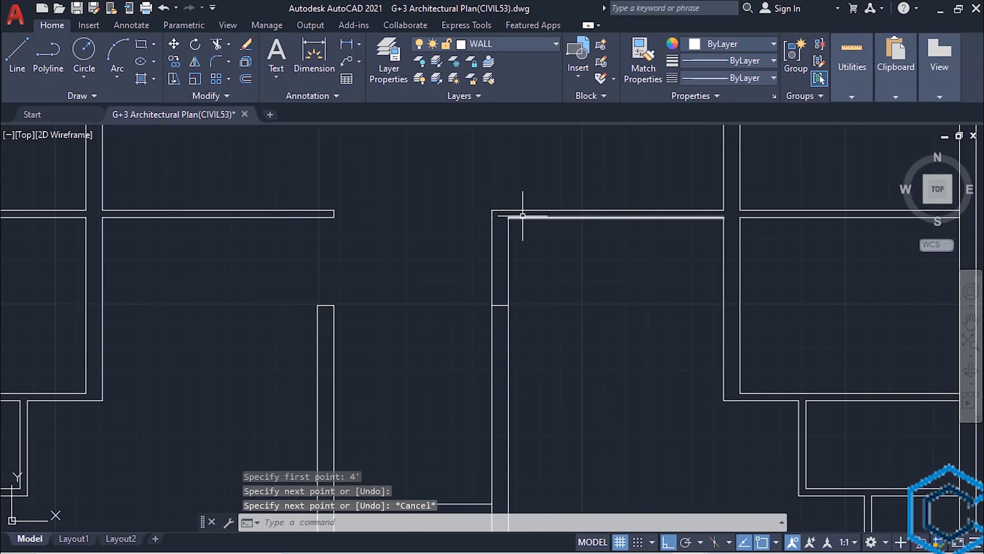
Stretch the right cross wall's lower line to the corridor face and trim the corridor wall below it for the doorway.
left_click(523, 218)
left_click_drag(509, 217, 492, 218)
key("Escape")
type("tr")
right_click(442, 248)
key("Escape")
key("Escape")
left_click_drag(466, 258, 580, 255)
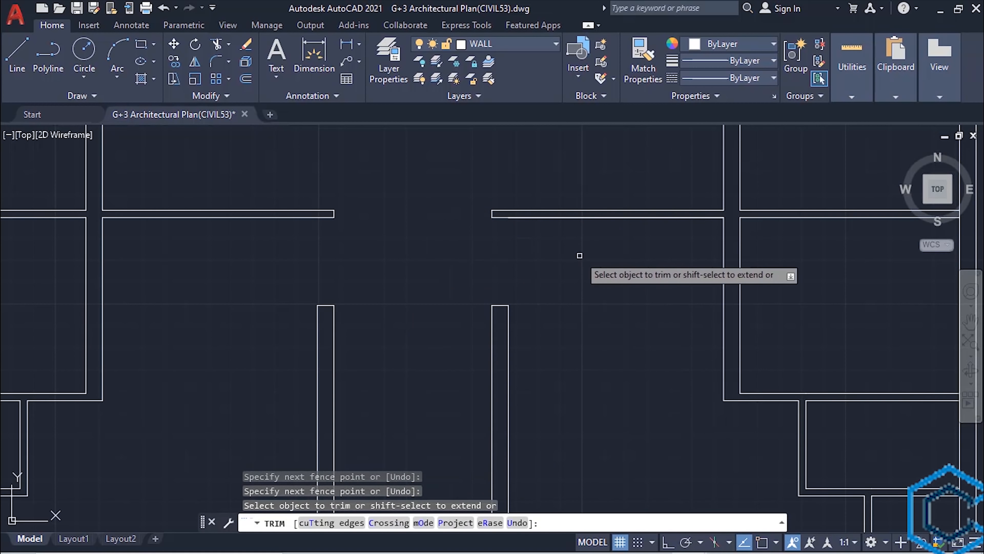
key("Escape")
scroll(580, 254, "down", 2)
left_click(16, 55)
left_click(526, 286)
key("Escape")
scroll(403, 269, "up", 4)
scroll(522, 311, "down", 4)
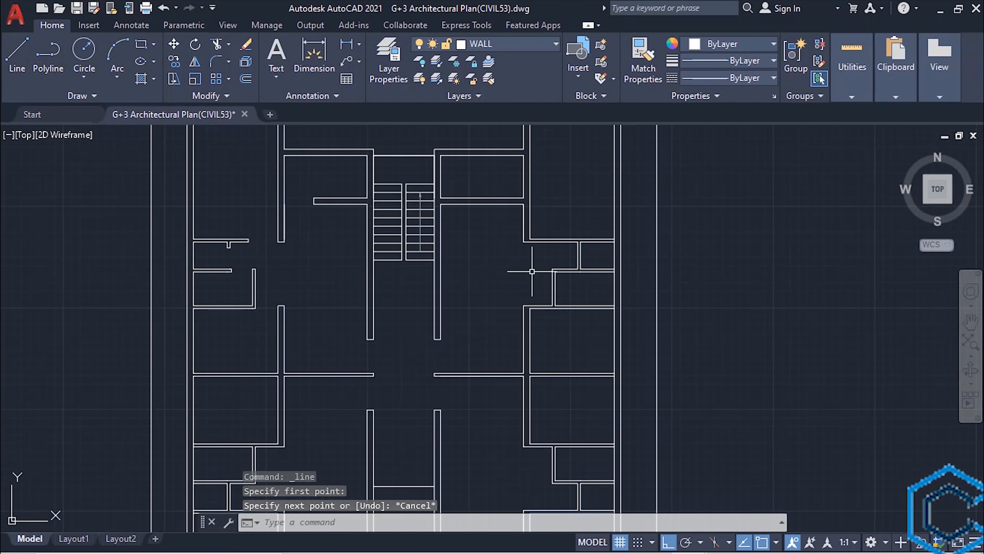
Draw a door jamb line across the horizontal wall running from the staircase to the right-hand room.
scroll(475, 237, "up", 2)
scroll(489, 206, "up", 2)
type("l")
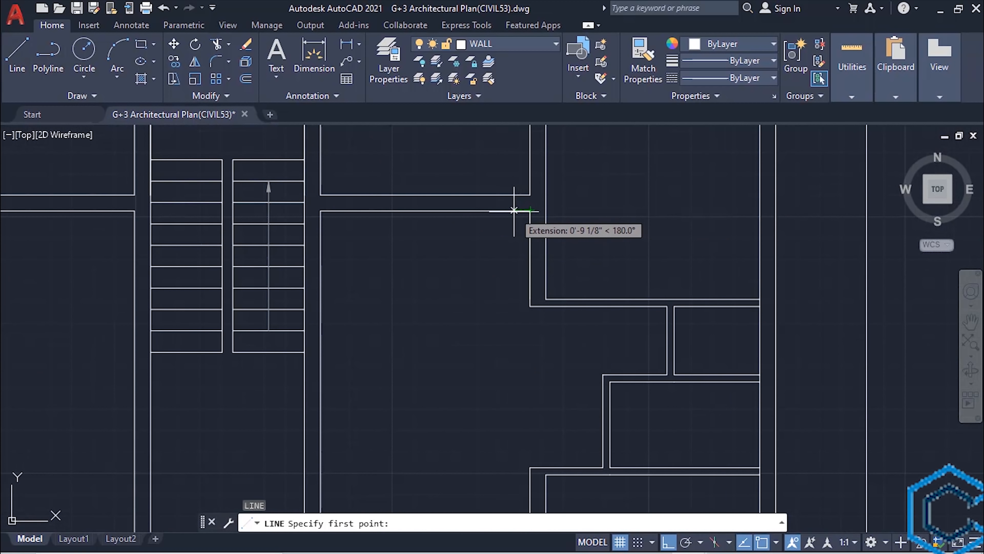
key("Return")
left_click(431, 195)
key("Escape")
Stretch the vertical wall's line across the horizontal wall beside the staircase and trim the opening up to the jamb.
left_click(530, 181)
left_click(530, 195)
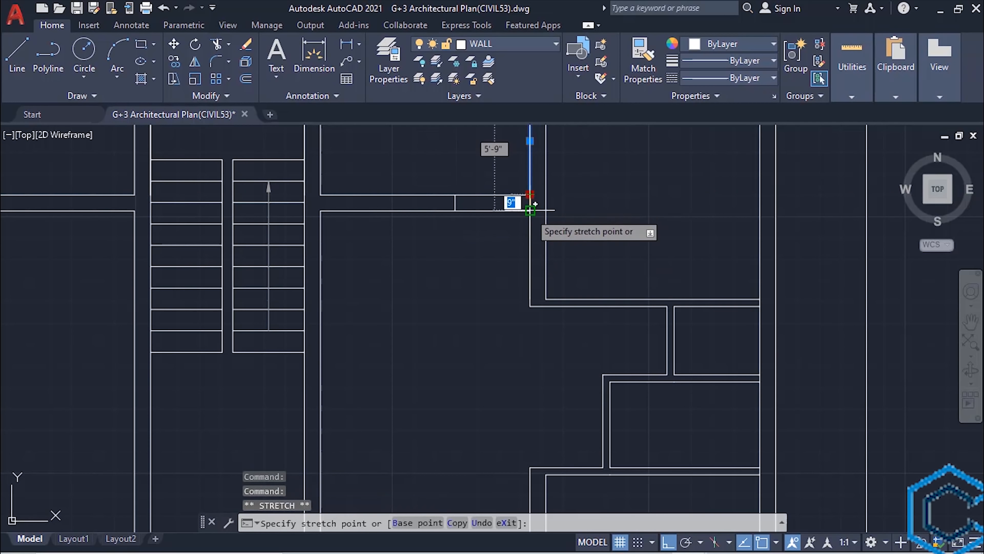
left_click(530, 210)
key("Escape")
type("tr")
key("Escape")
Draw a door jamb line across the upper right room's bottom wall, 3'6" from its inner left corner.
scroll(542, 268, "down", 2)
middle_click_drag(543, 268, 398, 303)
scroll(396, 313, "up", 2)
type("l")
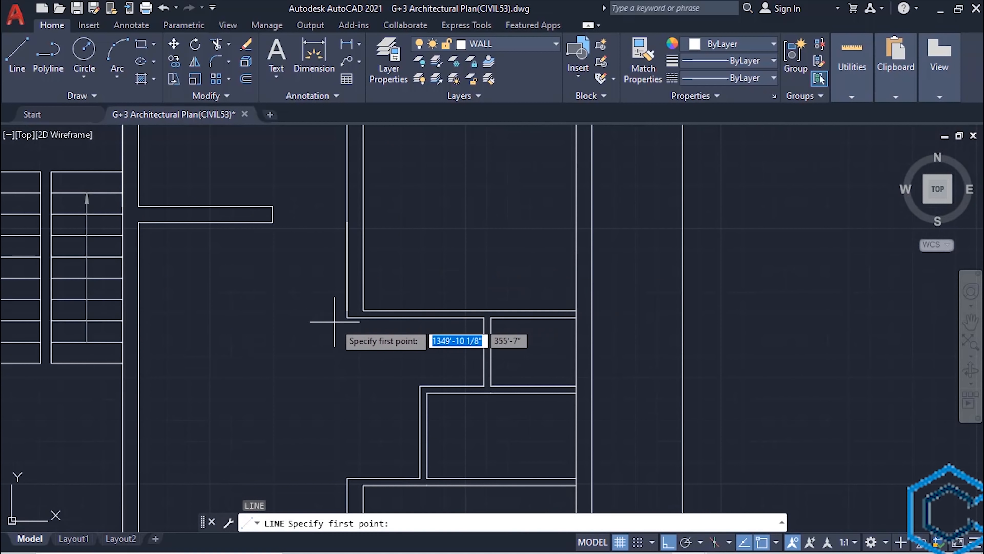
left_click(363, 310)
key("Escape")
scroll(376, 307, "up", 4)
type("l 3'6\"")
key("Return")
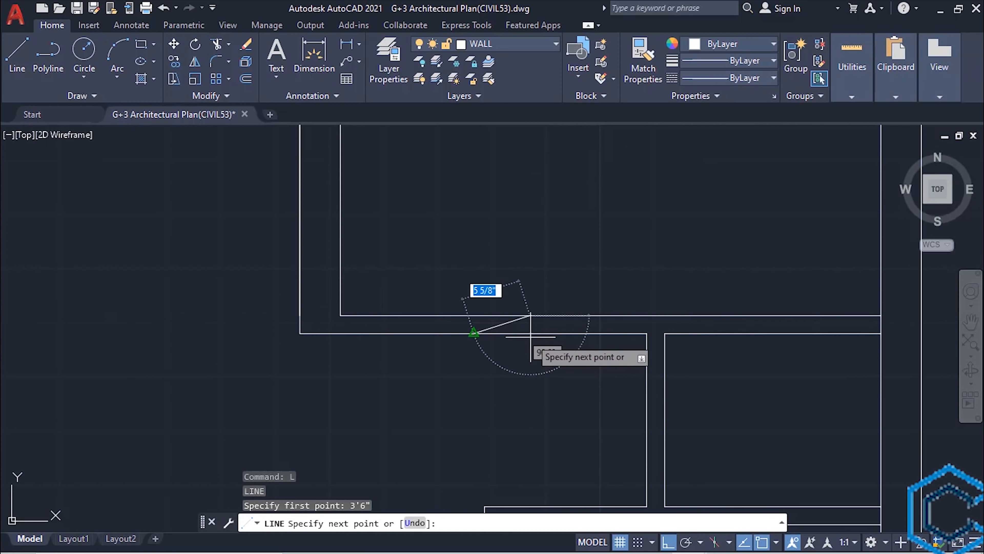
left_click(530, 316)
key("Escape")
Extend the upper right room's inner left wall line through its bottom wall and trim the opening up to the jamb.
left_click(340, 316)
left_click(340, 332)
key("Escape")
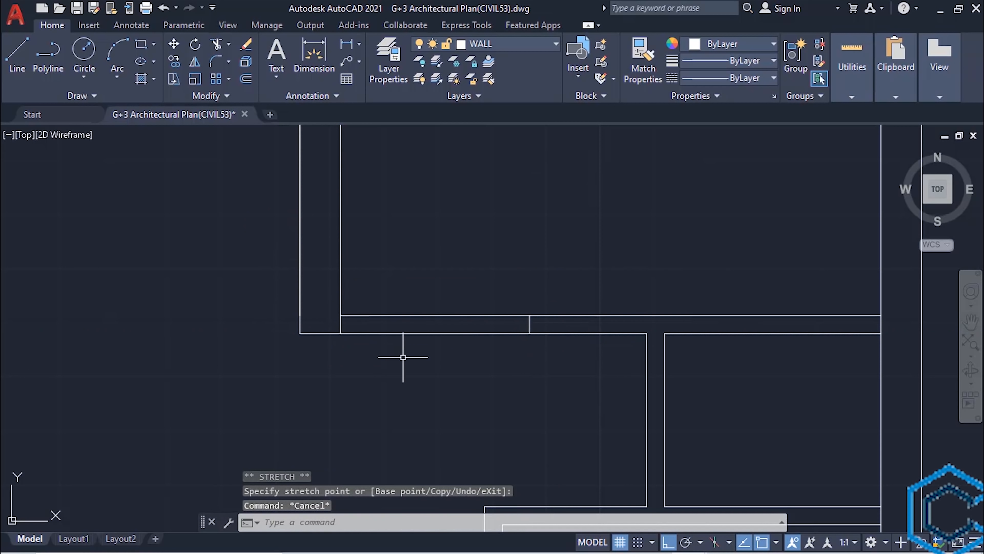
type("tr")
key("Escape")
Draw a door jamb line across the short vertical partition below the upper right room, 2'6" above the lower wall.
mouse_move(564, 421)
middle_mouse_down()
mouse_move(519, 344)
mouse_move(488, 255)
middle_mouse_up()
scroll(488, 255, "down", 2)
scroll(495, 318, "down", 2)
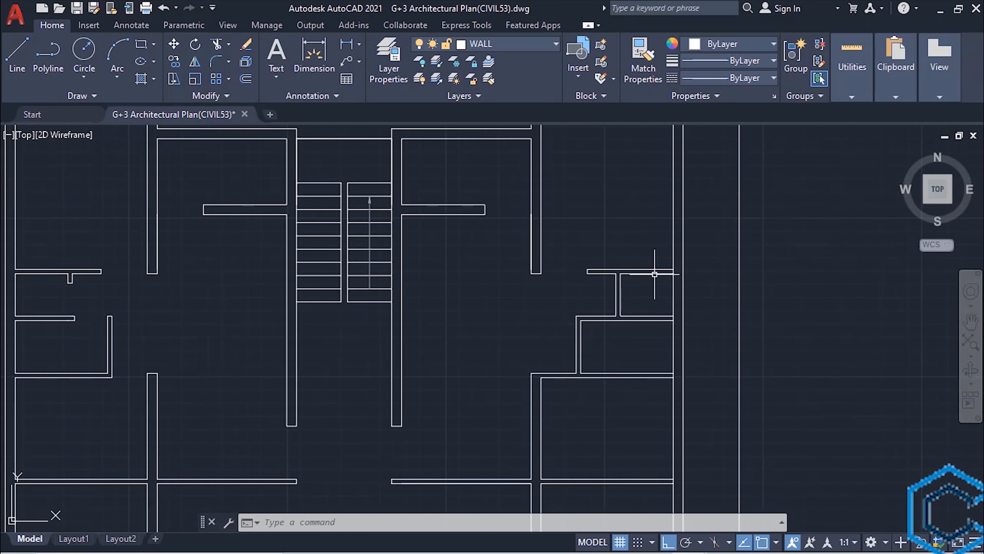
type("l")
scroll(594, 308, "up", 3)
key("Return")
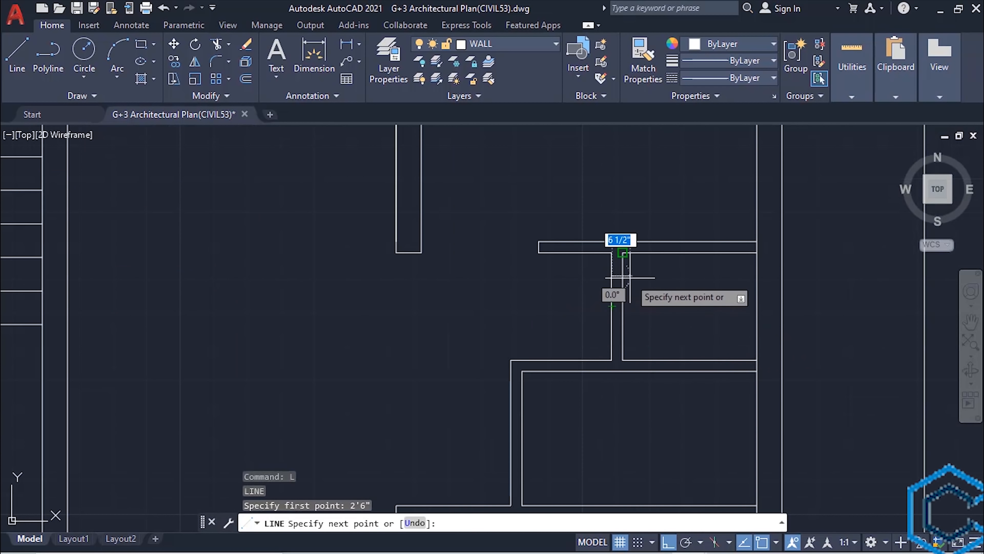
left_click(622, 277)
key("Escape")
Stretch the lower wall's top line across the partition's base and trim the partition between it and the jamb.
left_click(597, 365)
left_click(598, 364)
left_click(591, 360)
left_click(612, 360)
left_click(623, 359)
key("Escape")
type("tr")
left_click(589, 308)
left_click(682, 308)
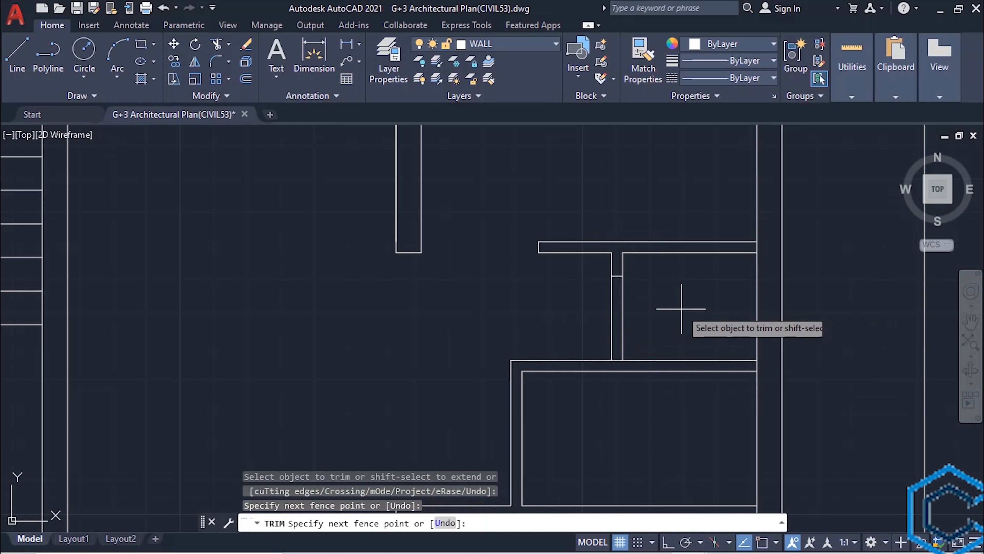
key("Escape")
Draw a door jamb line across the lower small room's top wall, 2'6" from its inner left corner.
scroll(539, 385, "up", 2)
type("l ")
type("2'")
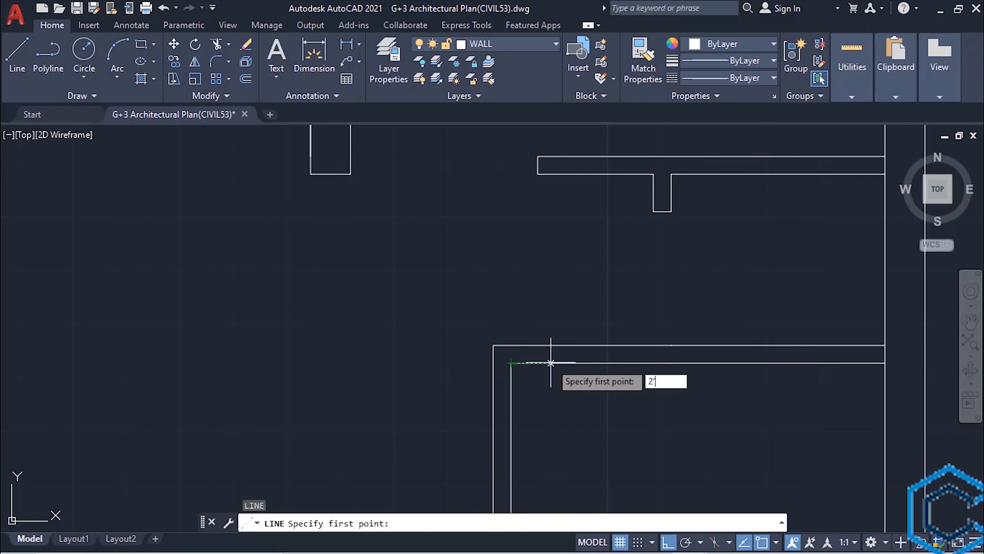
type("6\"")
key("Return")
left_click(645, 345)
key("Escape")
Extend the lower small room's inner left wall line through its top wall and trim the opening up to the jamb.
left_click(507, 358)
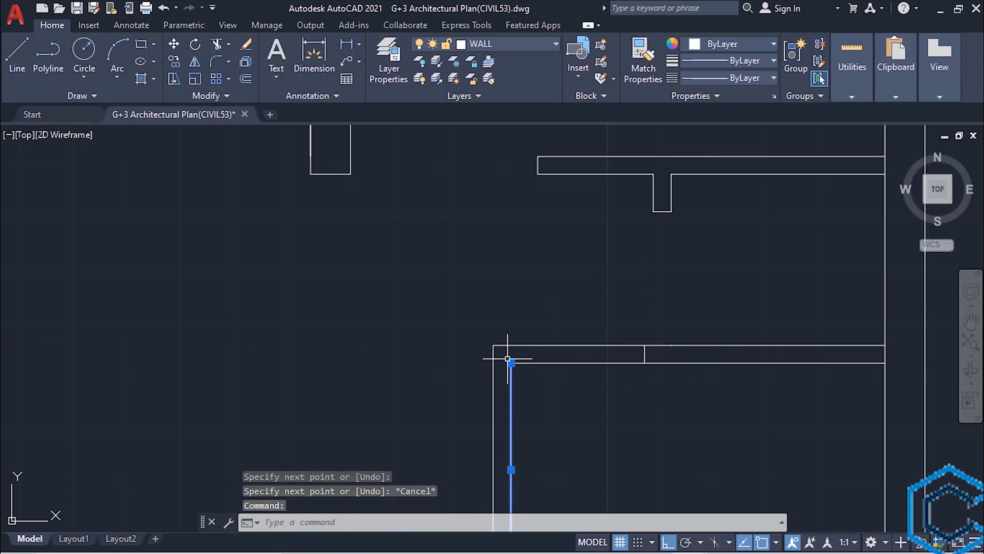
left_click(512, 363)
left_click(511, 345)
key("Escape")
type("tr")
left_click(551, 304)
left_click(569, 387)
Stretch the inner left wall line and the small room's partition line across the horizontal wall to bound an opening.
scroll(578, 427, "down", 2)
middle_click_drag(578, 427, 577, 398)
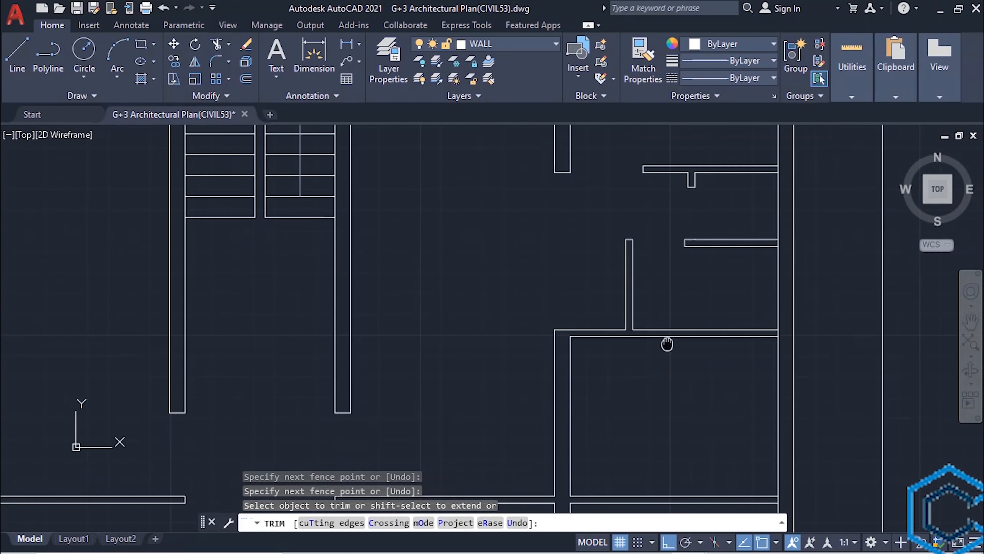
scroll(606, 345, "up", 6)
key("Escape")
left_click(515, 352)
left_click(515, 336)
left_click(515, 320)
key("Escape")
left_click(655, 297)
left_click(655, 319)
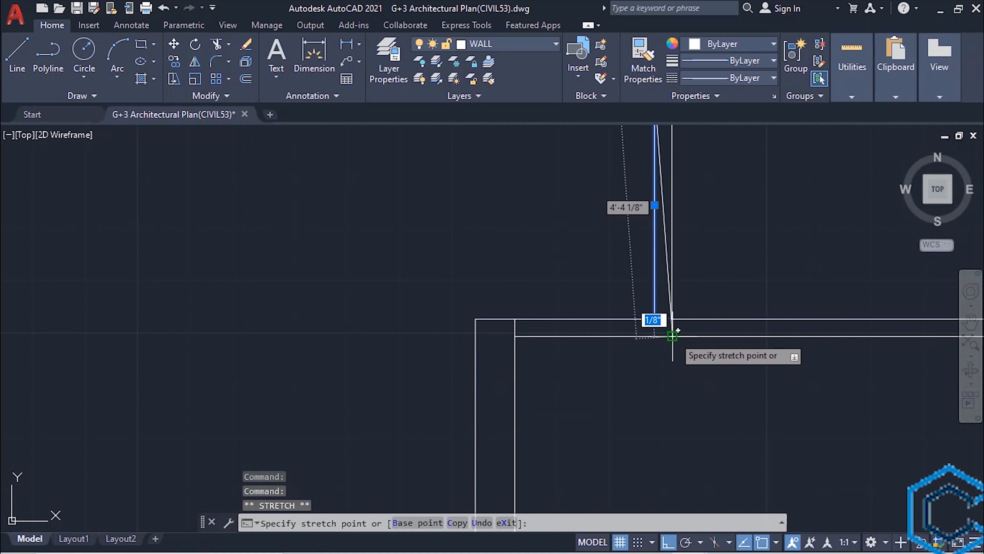
left_click(655, 336)
key("Escape")
Trim the horizontal wall between the vertical wall and the small room's partition to make the opening.
type("tr")
left_click(607, 302)
left_click(632, 365)
Stretch the next right-hand room's inner wall line and the adjoining partition line across that room's bottom wall.
scroll(601, 369, "down", 7)
scroll(563, 310, "up", 6)
key("Escape")
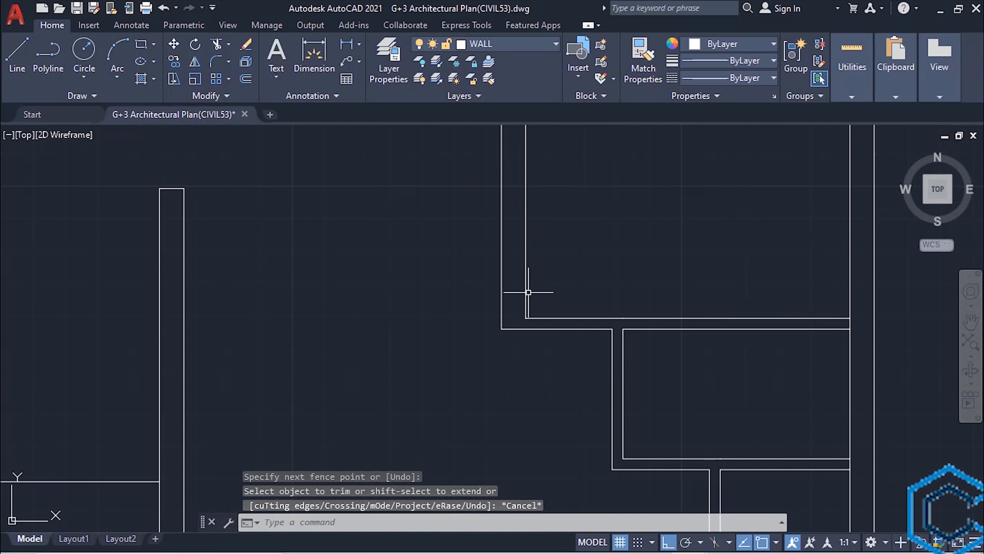
left_click(526, 329)
key("Escape")
left_click(621, 331)
left_click(605, 341)
left_click(613, 329)
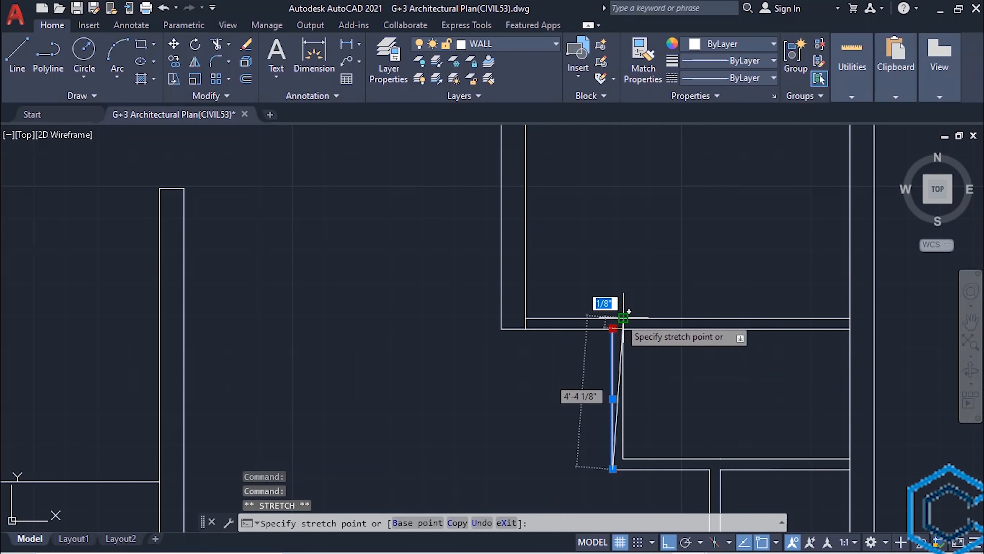
left_click(613, 319)
key("Escape")
Trim the room's bottom wall between the vertical wall and the partition to make the opening.
type("tr")
left_click(576, 366)
left_click(558, 276)
key("Escape")
middle_click_drag(668, 316, 628, 189)
scroll(607, 218, "up", 2)
middle_click_drag(597, 438, 547, 375)
type("l")
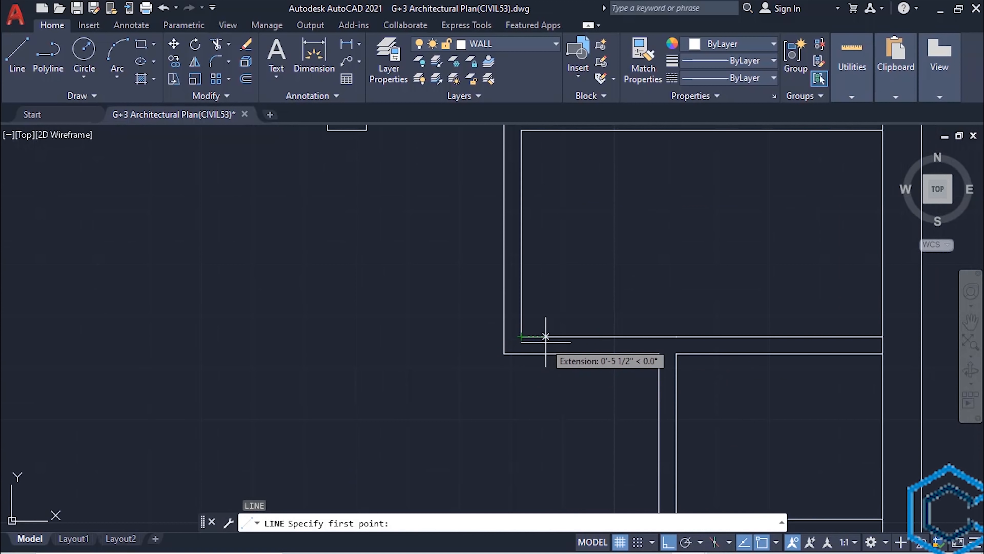
key("Escape")
scroll(636, 368, "down", 5)
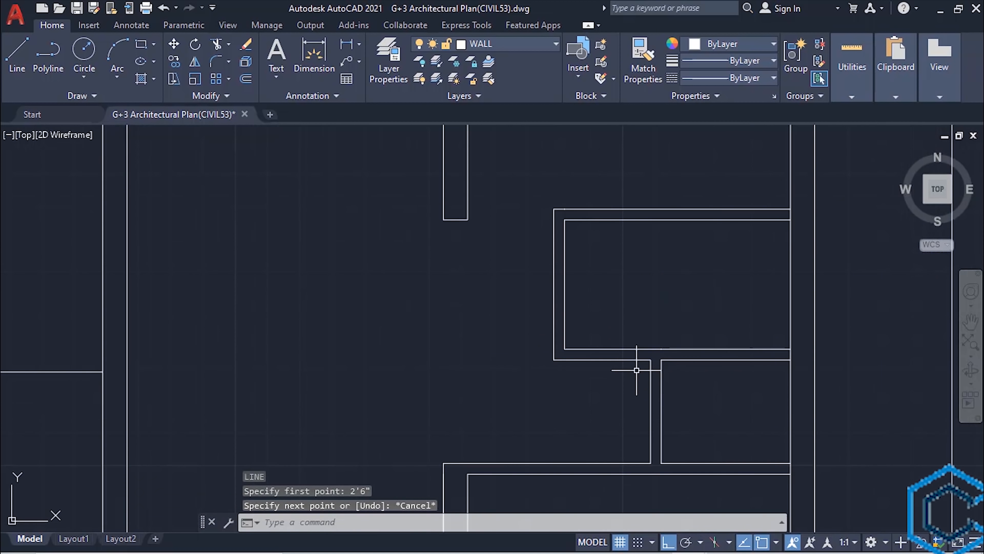
scroll(612, 388, "down", 3)
scroll(631, 380, "up", 5)
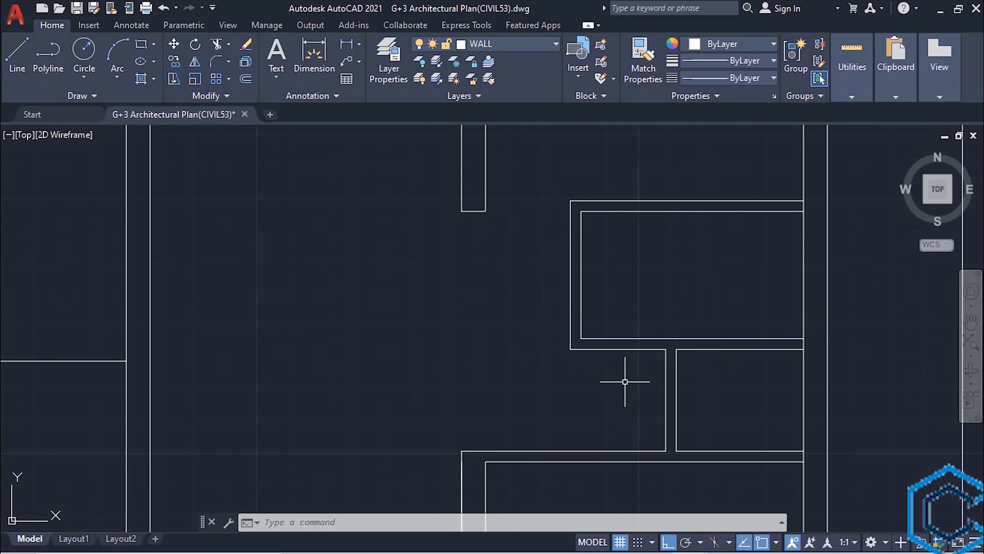
Draw a door jamb line across the bottom wall of the small room below the new opening.
scroll(631, 378, "down", 1)
type("l")
scroll(617, 378, "up", 2)
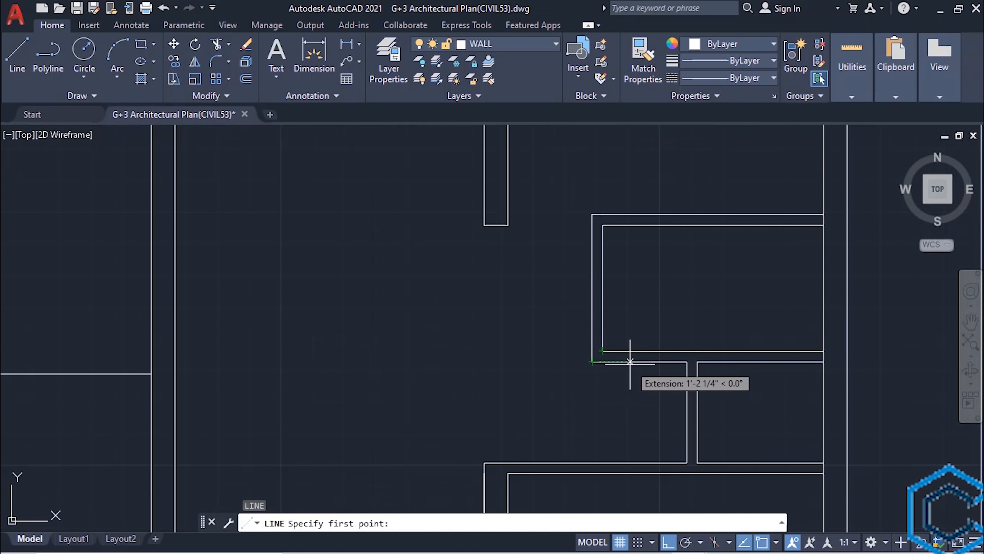
scroll(675, 323, "up", 6)
left_click(659, 438)
key("Escape")
Extend the small room's inner left wall line through its bottom wall and trim the opening up to the jamb.
scroll(636, 357, "down", 4)
left_click(535, 363)
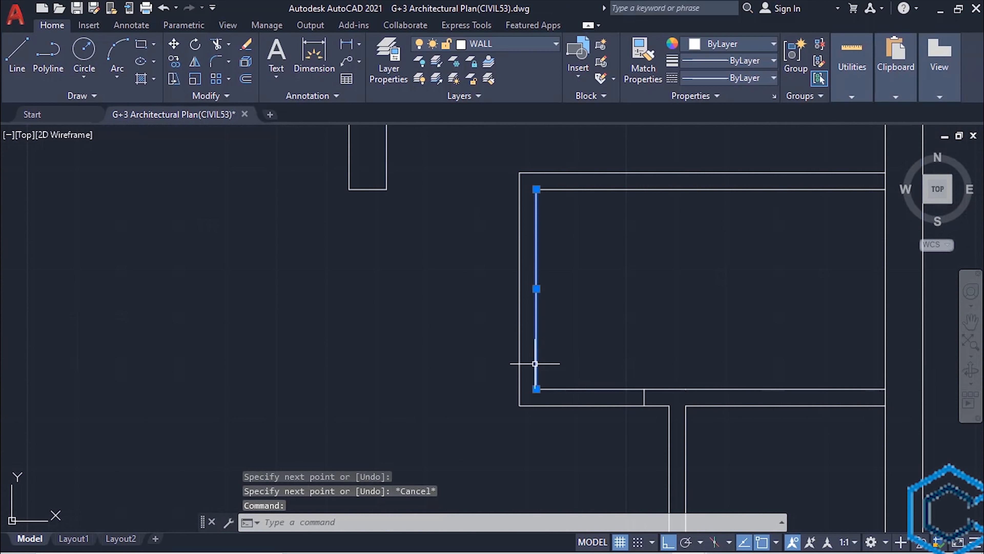
left_click(537, 389)
left_click(541, 405)
type("tr")
left_click(604, 434)
left_click(605, 370)
key("Escape")
Draw a jamb line across the right-hand small room's vertical partition, 2'6" below the horizontal wall above it.
scroll(658, 392, "down", 2)
scroll(600, 323, "down", 4)
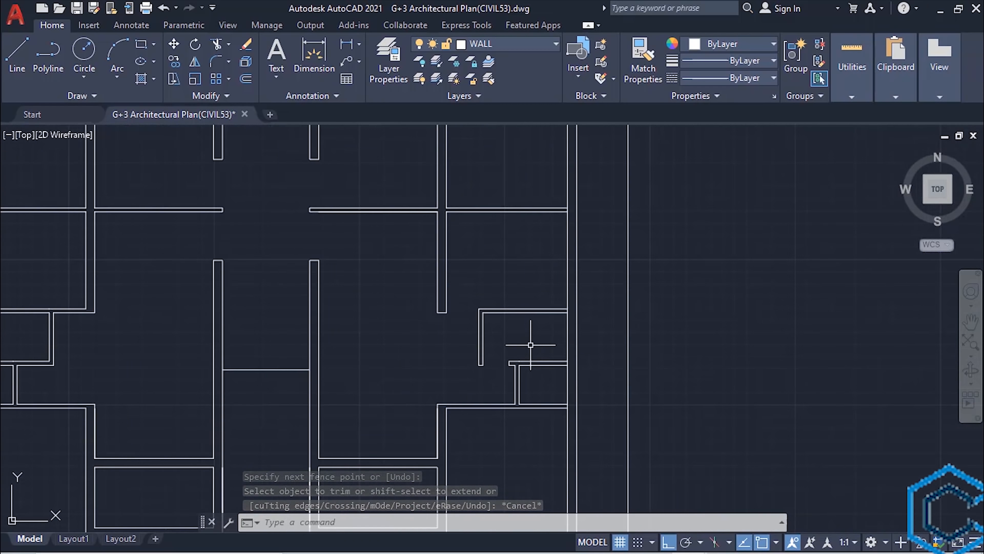
scroll(522, 367, "up", 4)
type("l")
scroll(499, 378, "up", 4)
type("2'6\"")
scroll(507, 438, "down", 4)
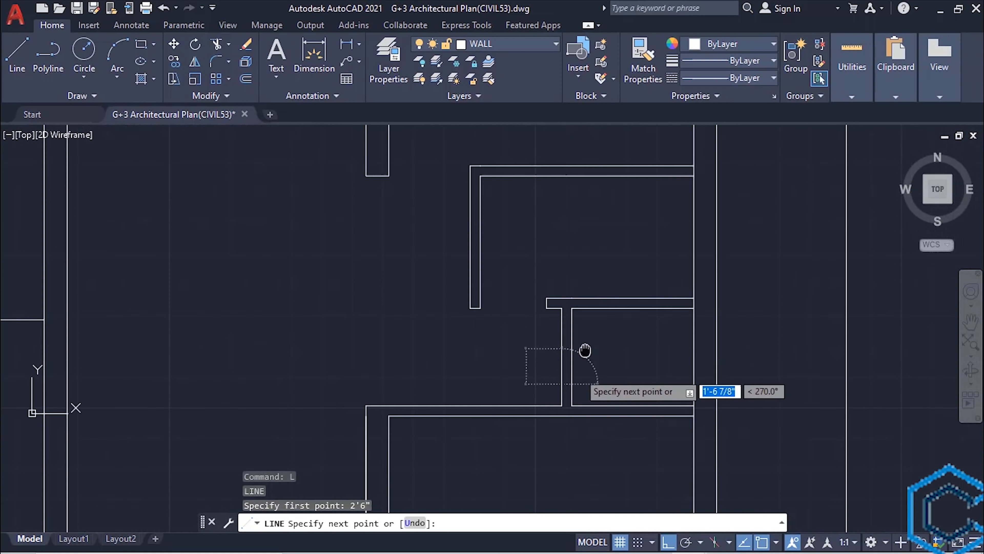
scroll(574, 405, "up", 4)
left_click(569, 355)
key("Escape")
Extend the horizontal wall's lower line across the partition's upper end and trim the partition lines down to the jamb.
left_click(589, 162)
type("tr")
left_click(616, 252)
left_click(504, 252)
key("Escape")
scroll(655, 267, "down", 8)
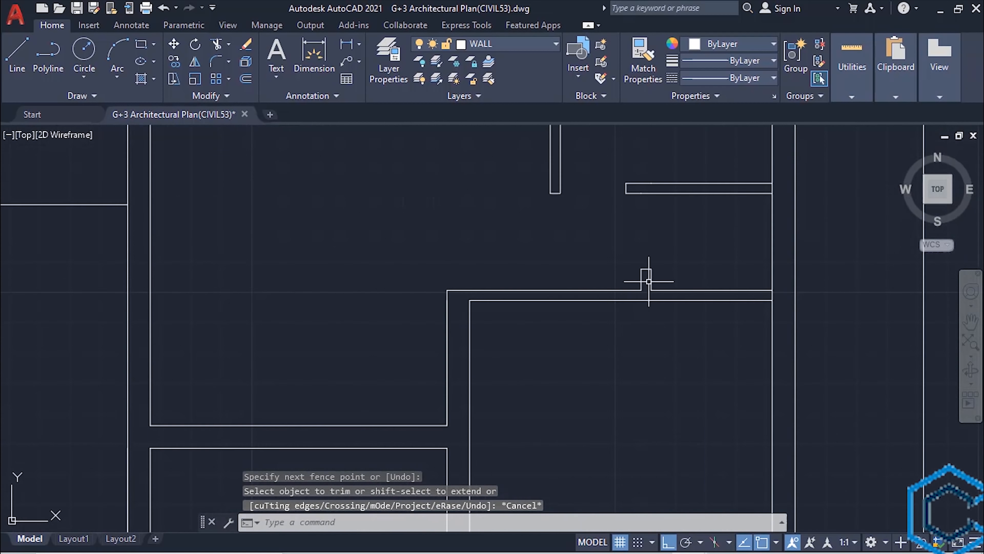
Draw a jamb line across the lower right room's top wall, 3'6" from the room's upper-left inner corner.
scroll(558, 353, "up", 8)
type("l 3'6\"")
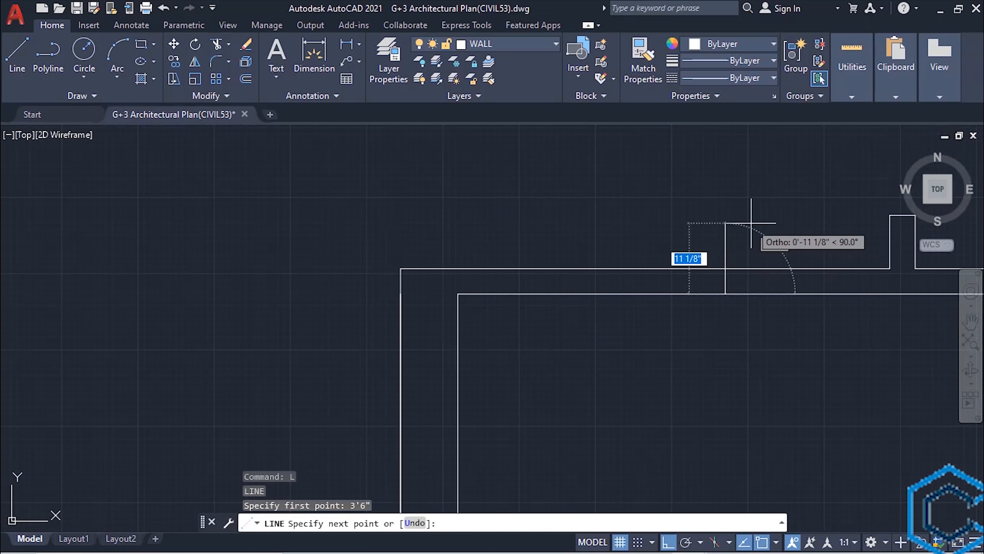
left_click(725, 269)
key("Escape")
Stretch the lower right room's inner left wall line up through the top wall and trim the opening to the jamb.
left_click(458, 321)
left_click(459, 293)
left_click(458, 269)
key("Escape")
type("tr")
left_click(589, 349)
left_click(583, 228)
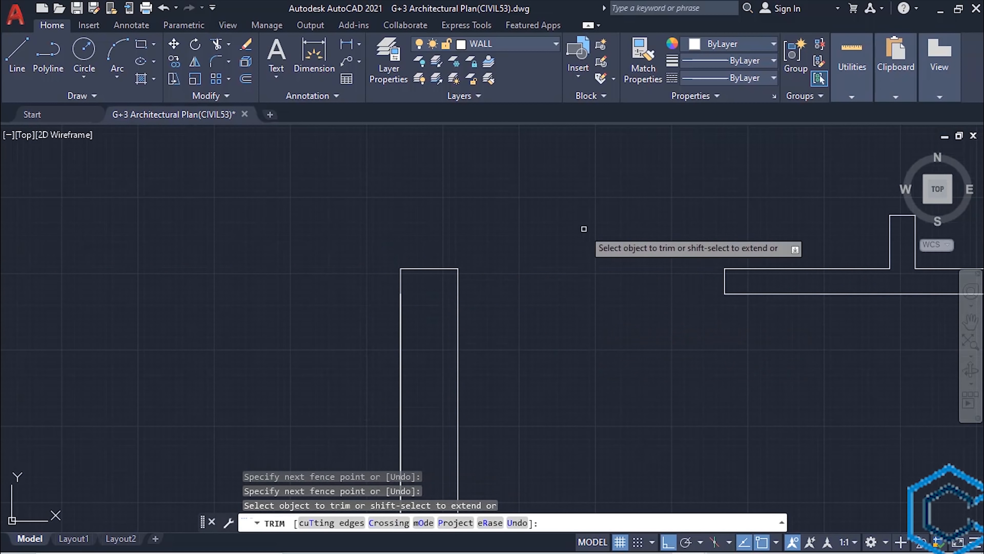
Draw a jamb line across the horizontal wall left of that room, 3'6" from its corner with the vertical wall.
scroll(574, 373, "down", 9)
scroll(545, 405, "up", 6)
key("Escape")
type("l 3'6\"")
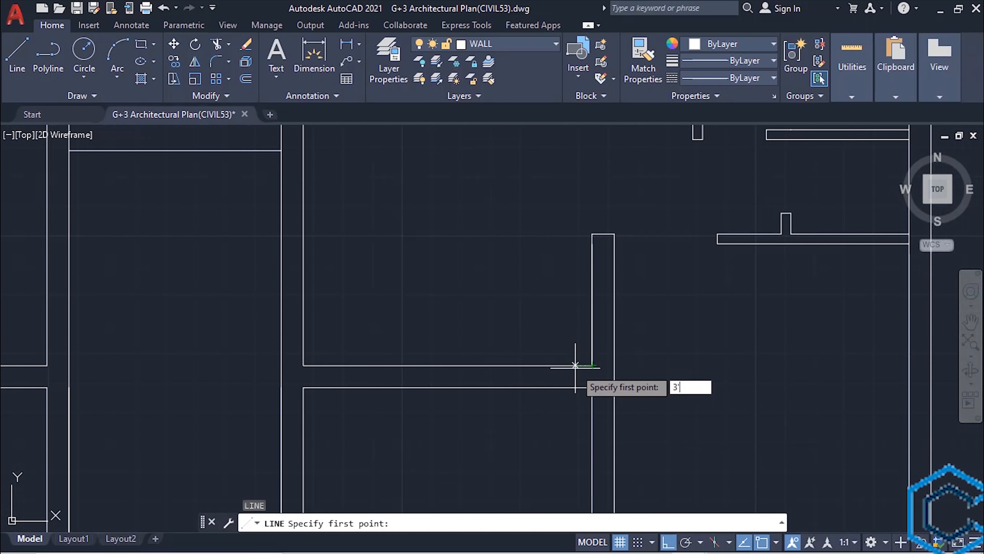
left_click(490, 388)
key("Escape")
Stretch the vertical wall's left line up across that horizontal wall and trim the wall between it and the jamb.
left_click(594, 403)
left_click(592, 387)
left_click(592, 366)
key("Escape")
type("tr")
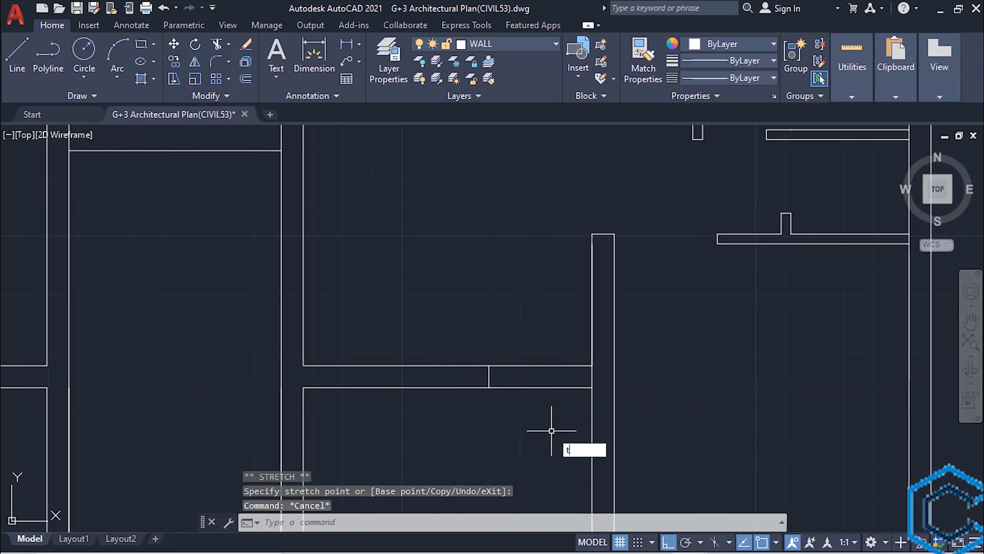
left_click(552, 431)
left_click(554, 345)
key("Escape")
Cut the matching 3'6" opening in the left half's horizontal wall with a jamb line, a stretched vertical wall line and a trim.
type("l ")
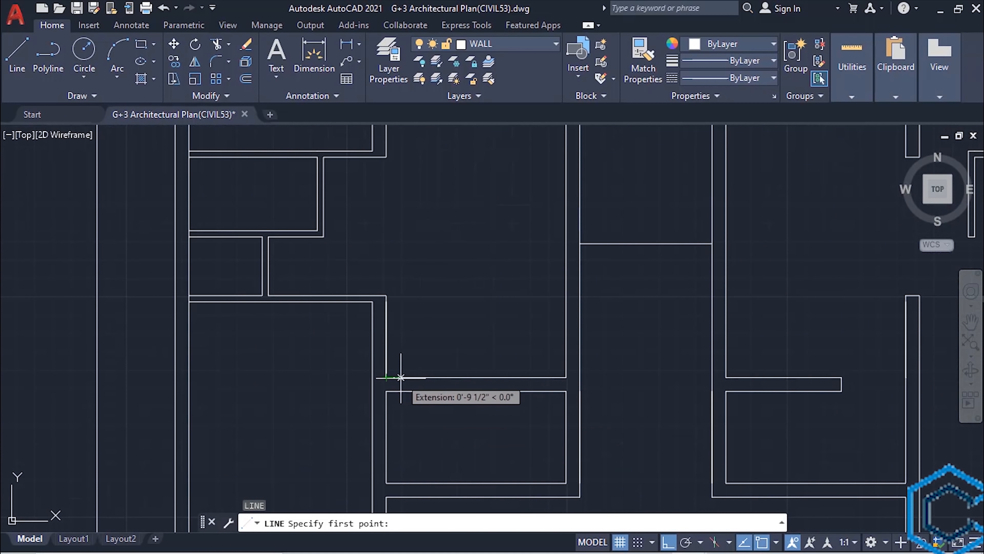
type("3'6\"")
left_click(451, 392)
key("Escape")
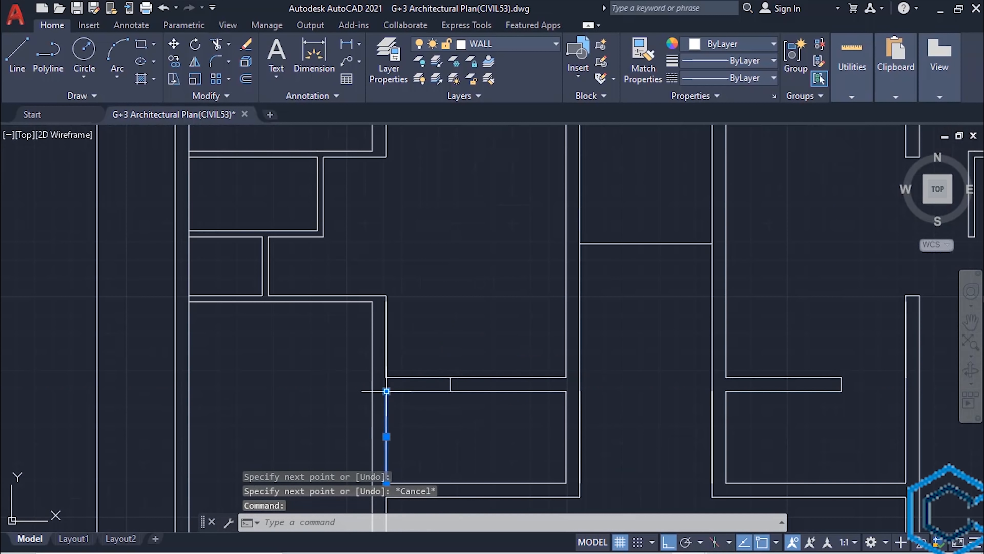
type("tr")
left_click(426, 420)
left_click(408, 334)
middle_click_drag(392, 353, 530, 451)
key("Escape")
Stretch the upper left room's inner line and the small room's outer line across the wall, and trim the opening between them.
left_click(510, 234)
left_click(510, 248)
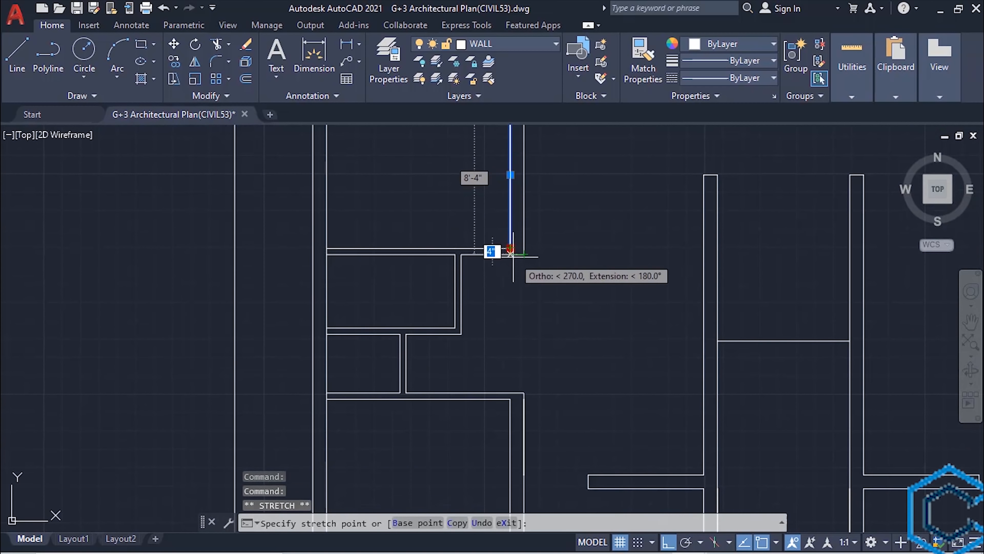
left_click(513, 256)
key("Escape")
left_click(461, 261)
left_click(461, 254)
left_click(461, 249)
type("tr")
key("Escape")
Draw a jamb line across the lower left room's top wall, 3'6" from the room's upper-right inner corner.
type("l")
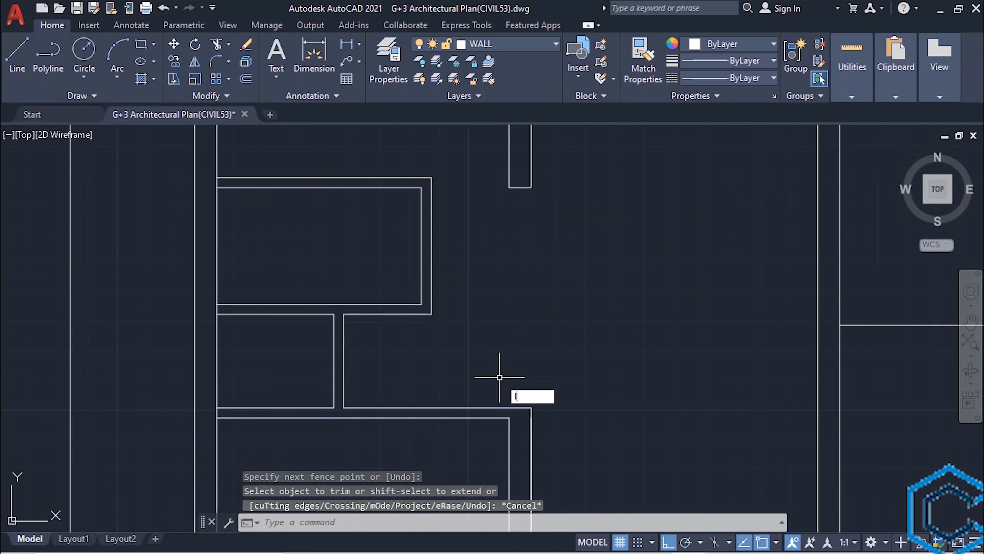
key("space")
type("3'6")
key("Return")
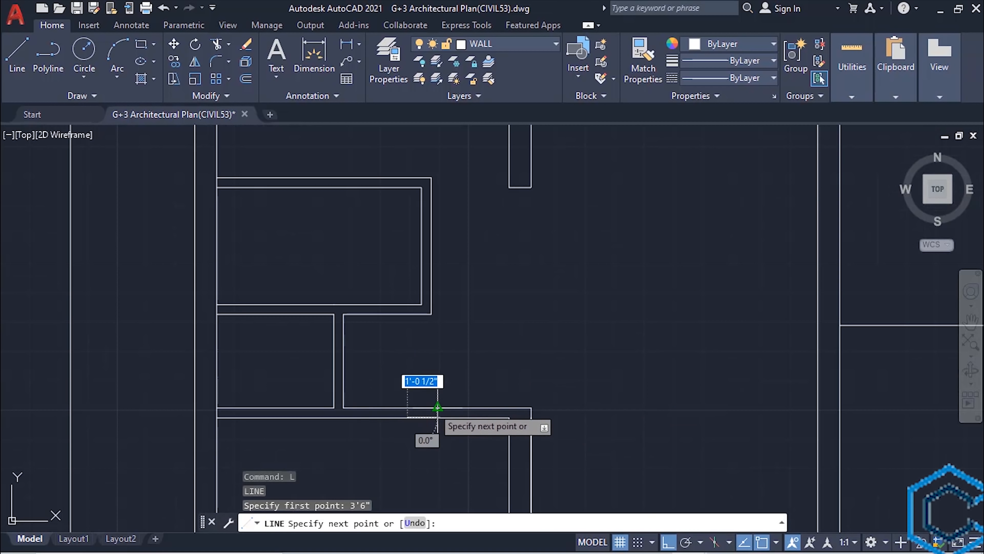
left_click(427, 408)
key("Escape")
Stretch the lower left room's inner right wall line up through the top wall and trim the opening to the jamb.
left_click(511, 445)
left_click(510, 417)
left_click(510, 407)
type("tr")
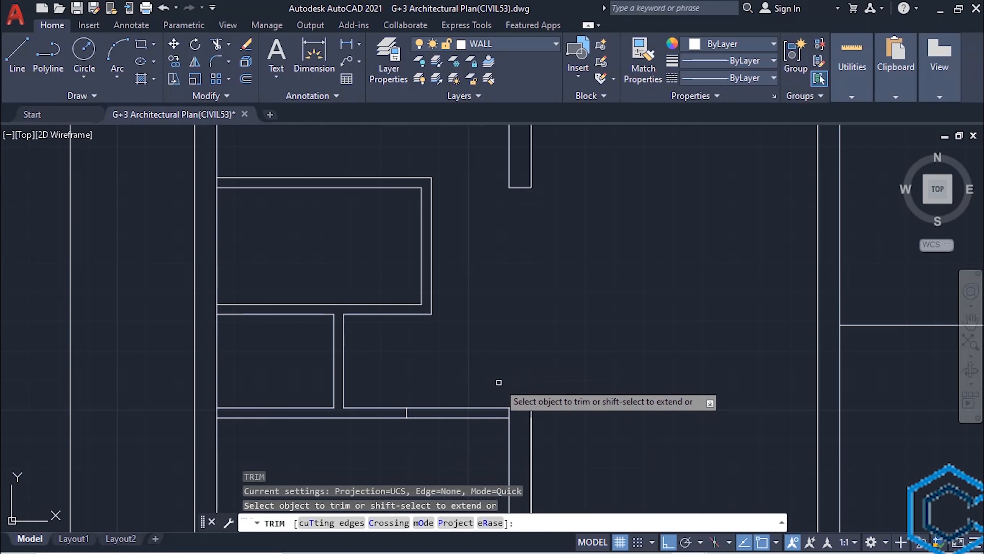
left_click(496, 384)
left_click(493, 430)
key("Escape")
Draw a jamb line across the left small room's vertical partition, 2'6" above the horizontal wall below it.
type("l ")
type("2'6")
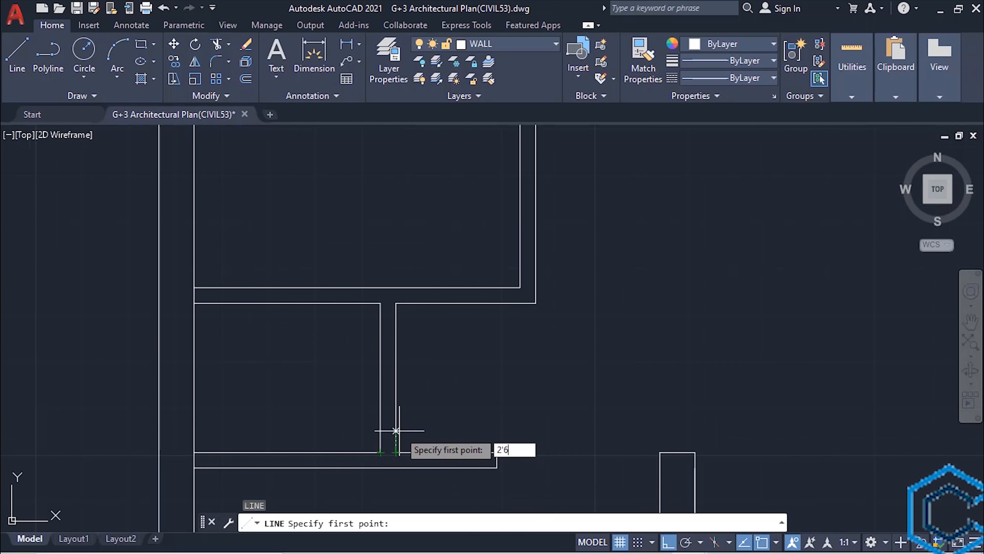
type("\"")
key("Return")
left_click(380, 335)
key("Escape")
Stretch the lower wall's top line across the partition's base and trim the partition lines up to the jamb.
left_click(368, 452)
left_click(381, 452)
left_click(396, 452)
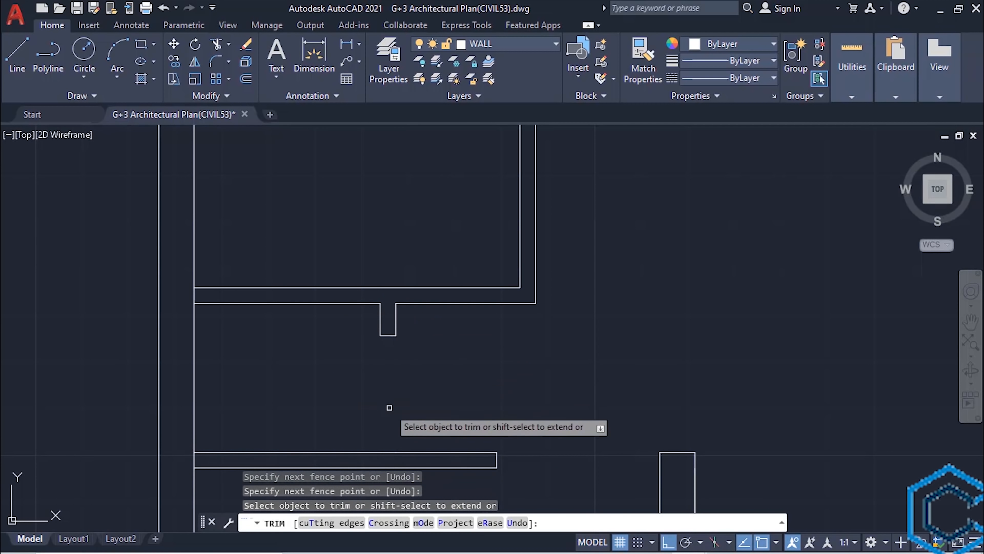
key("Escape")
Cut a 2'6" opening in the left small room's bottom wall beside its right wall, using a jamb line, a stretched inner line and a trim.
middle_click_drag(390, 408, 391, 441)
type("l 2'6\"")
key("Return")
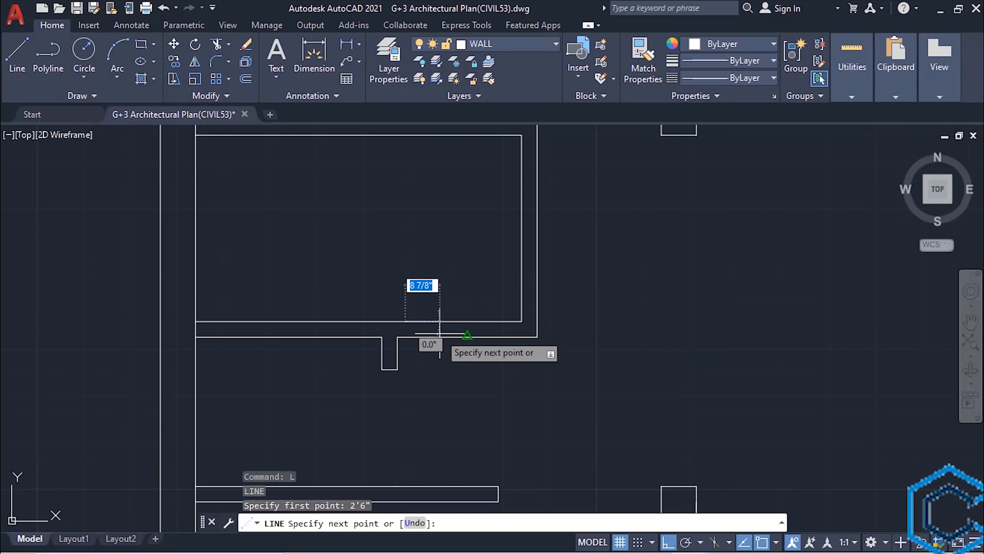
key("Escape")
left_click(522, 306)
left_click(521, 321)
key("Escape")
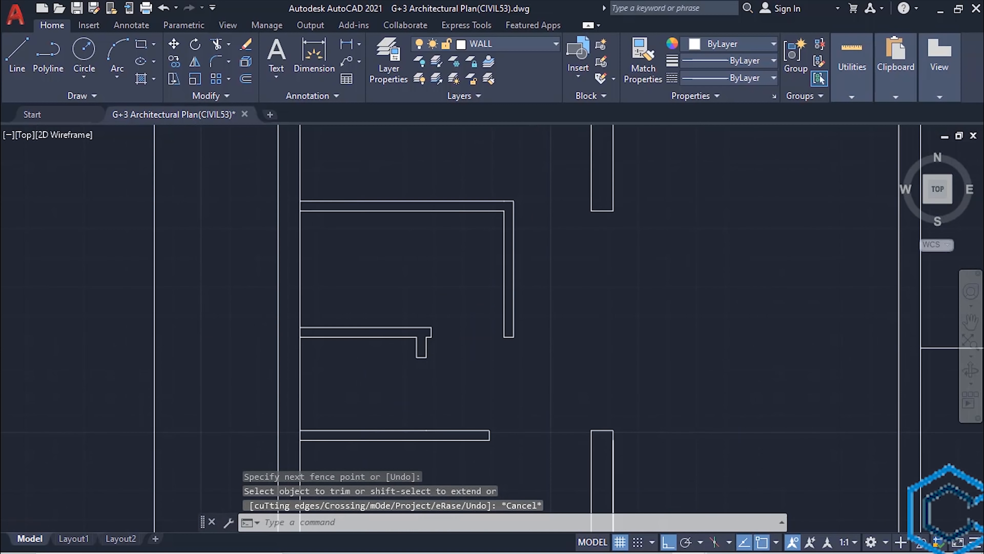
Mirror the door block outside the plan about a vertical line to its left, keeping the original.
scroll(525, 336, "down", 3)
mouse_move(526, 336)
middle_mouse_down()
mouse_move(446, 457)
mouse_move(437, 424)
middle_mouse_up()
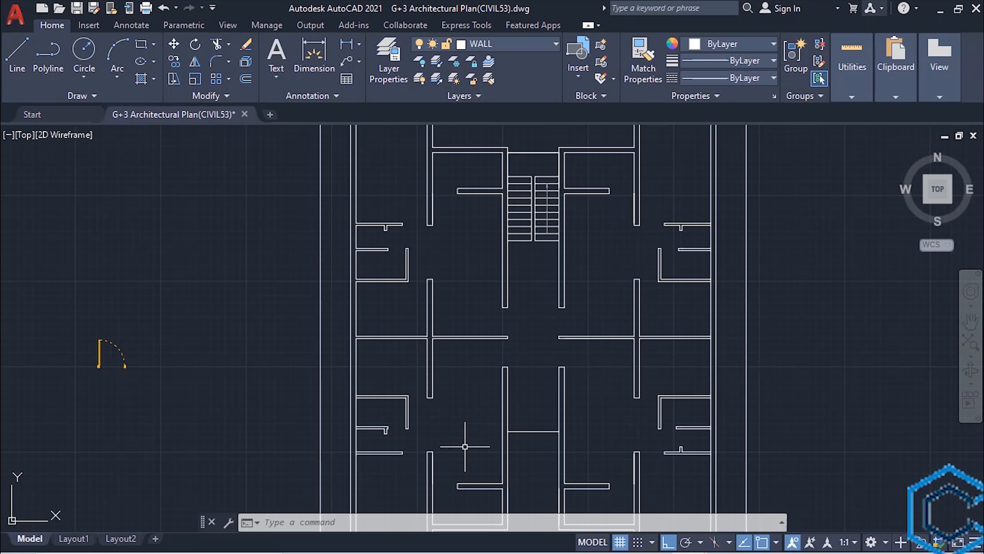
scroll(153, 413, "up", 4)
middle_click_drag(185, 413, 390, 473)
left_click(332, 391)
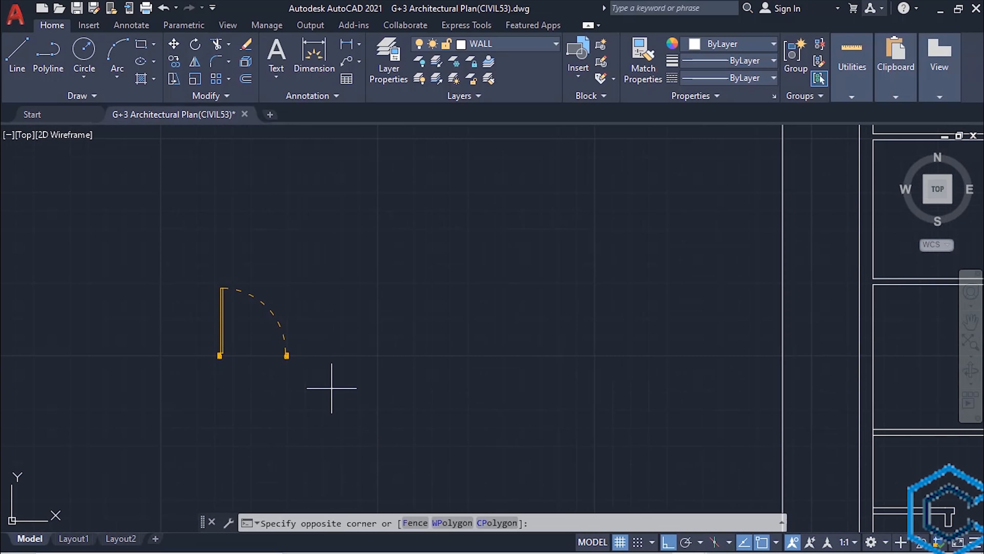
left_click(202, 291)
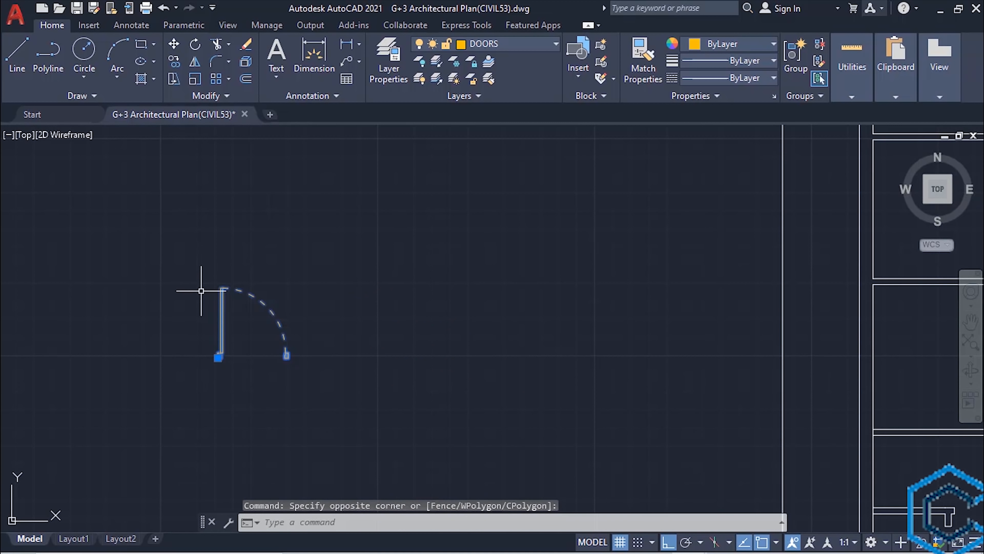
type("MI")
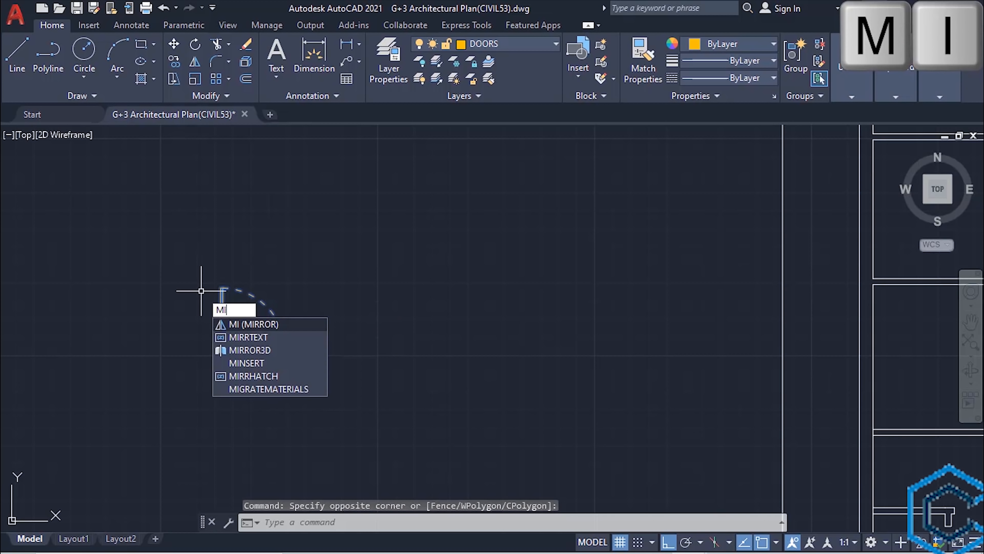
key("Return")
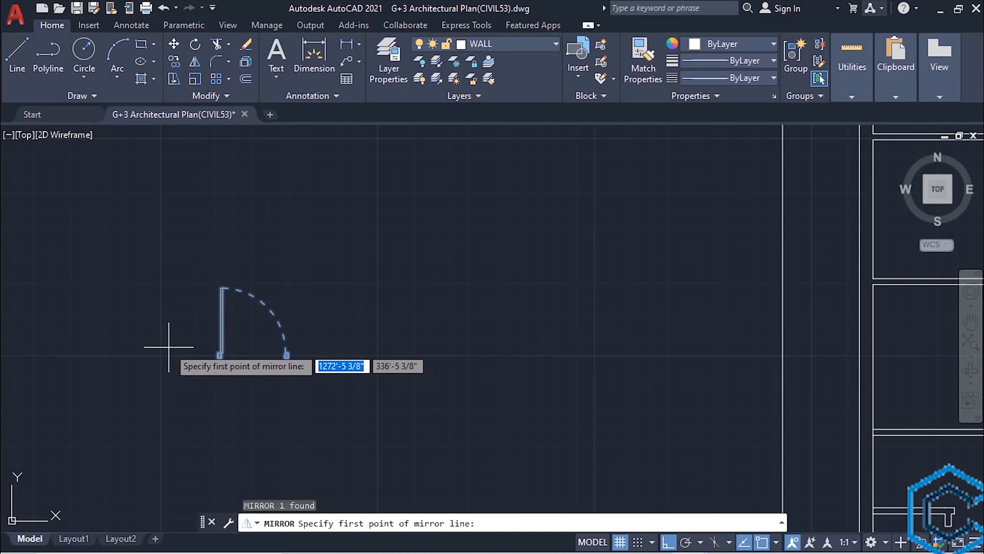
middle_click_drag(159, 352, 314, 381)
left_click(278, 396)
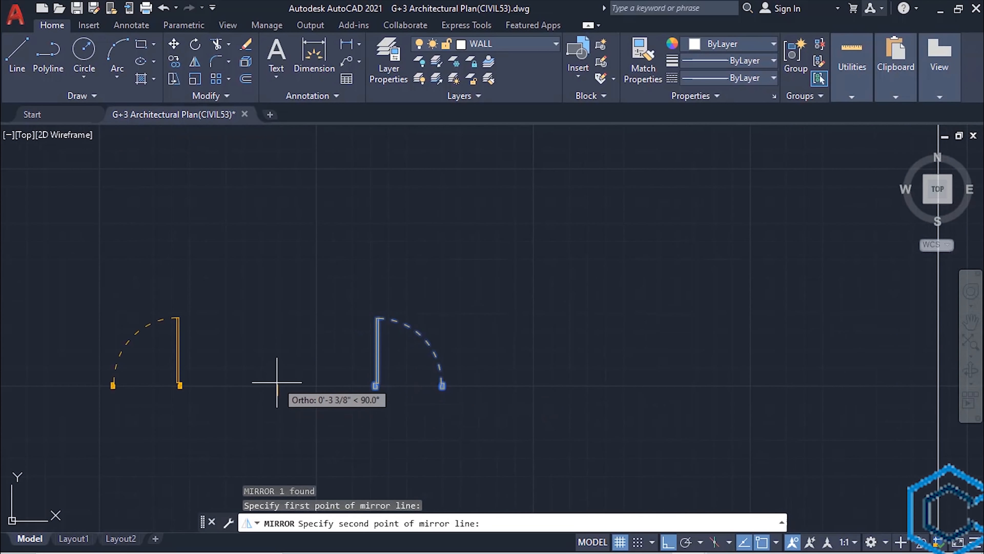
left_click(305, 169)
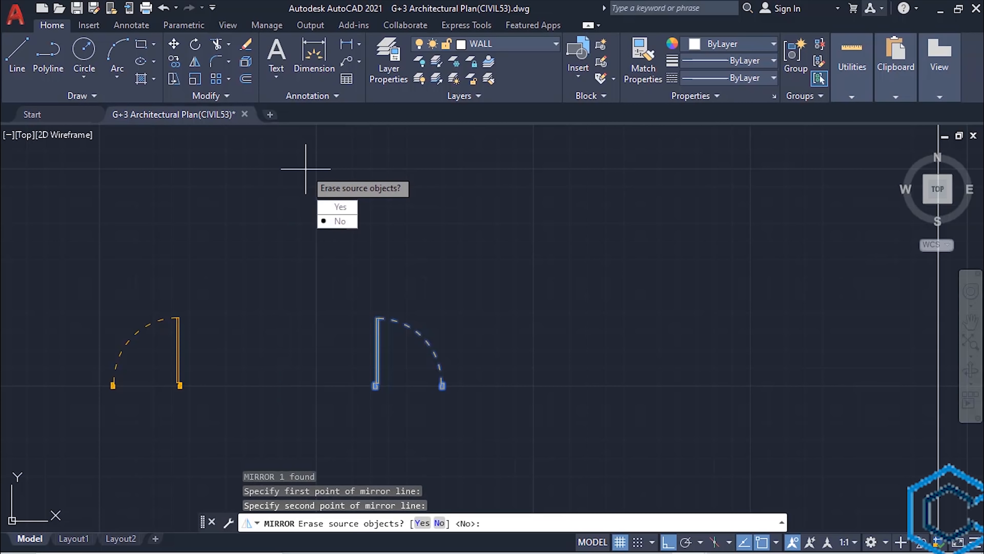
left_click(341, 221)
scroll(607, 305, "down", 2)
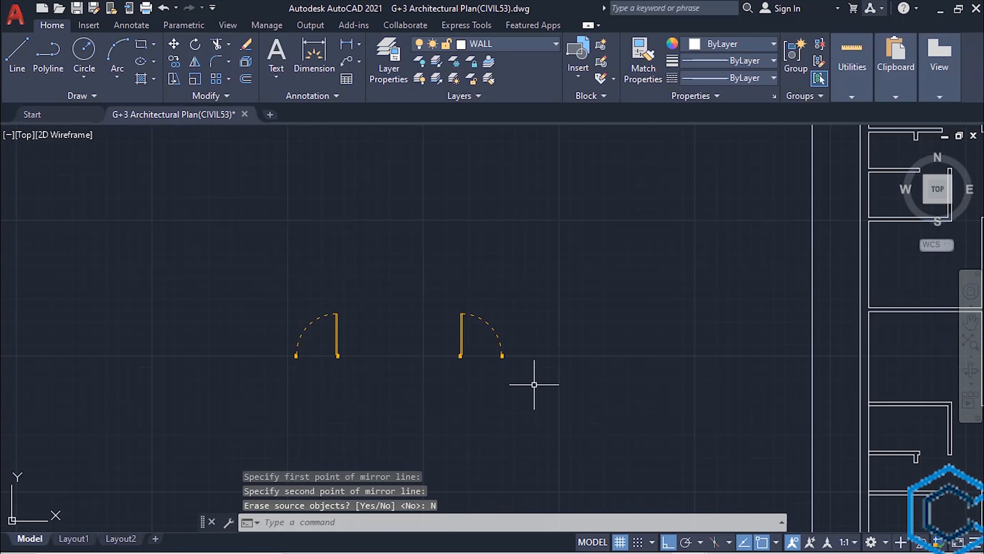
Mirror both door blocks about a horizontal line below them, keeping the originals.
left_click(544, 386)
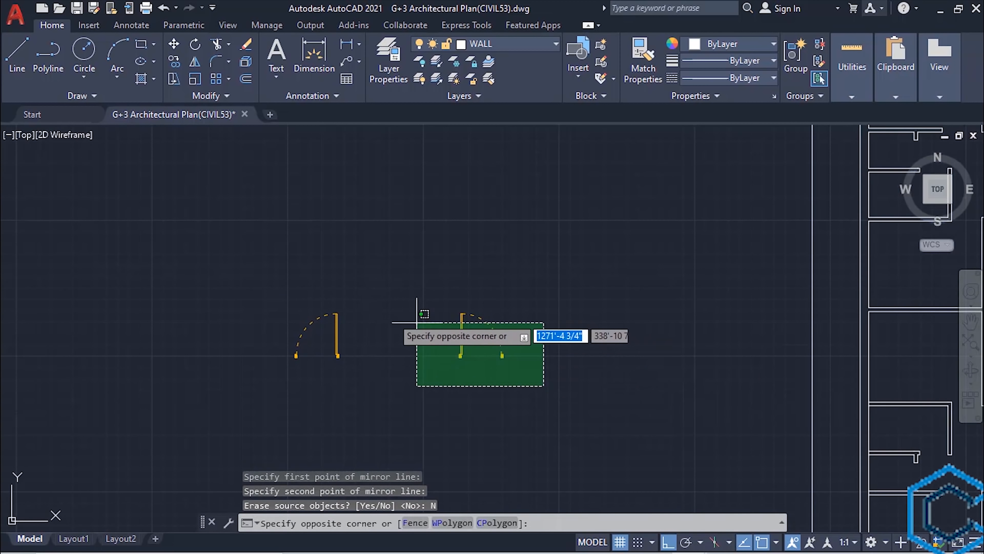
left_click(227, 260)
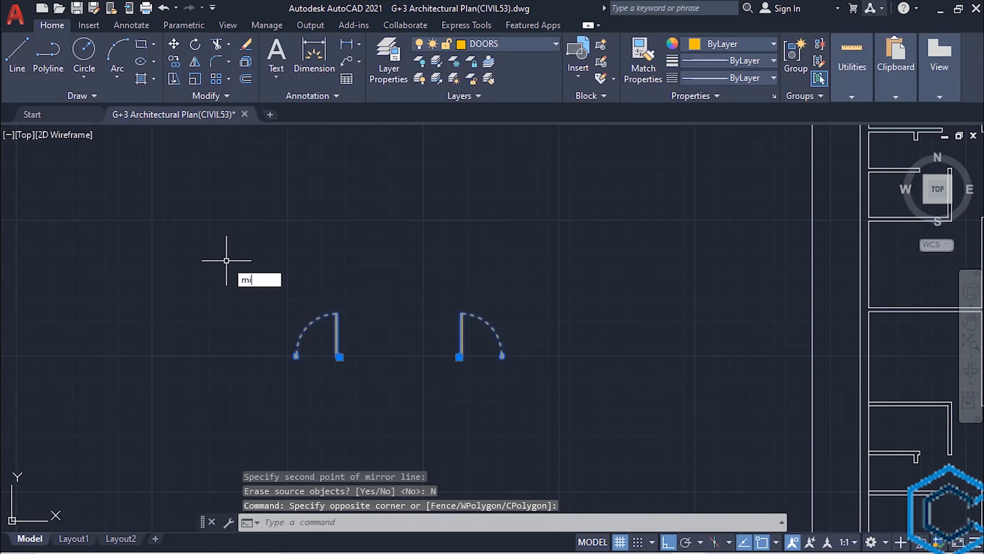
type("mi")
key("Return")
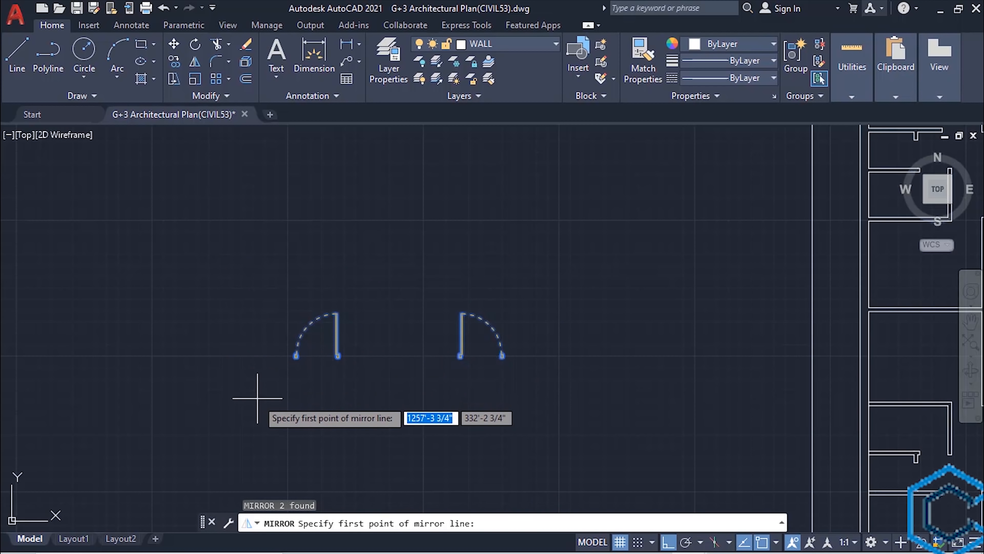
left_click(250, 395)
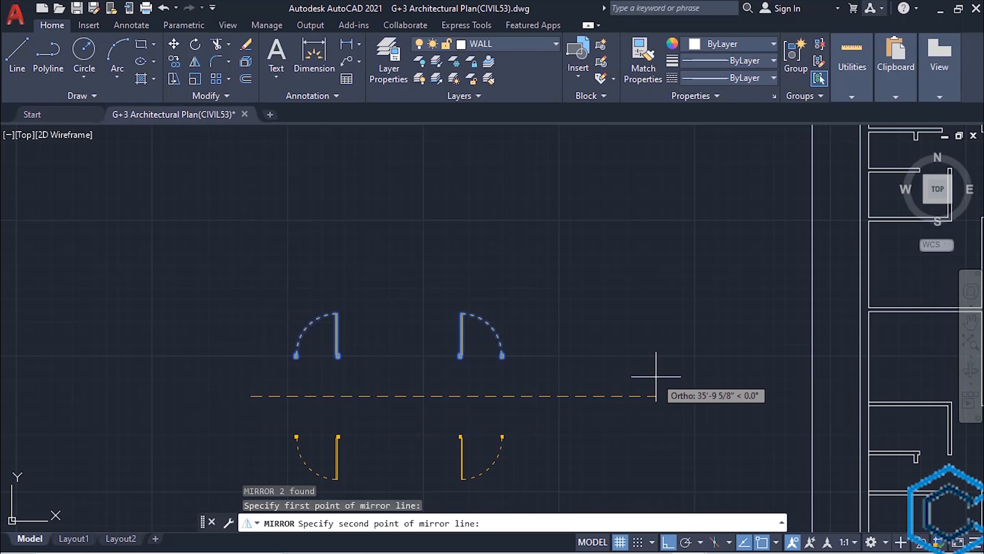
left_click(656, 396)
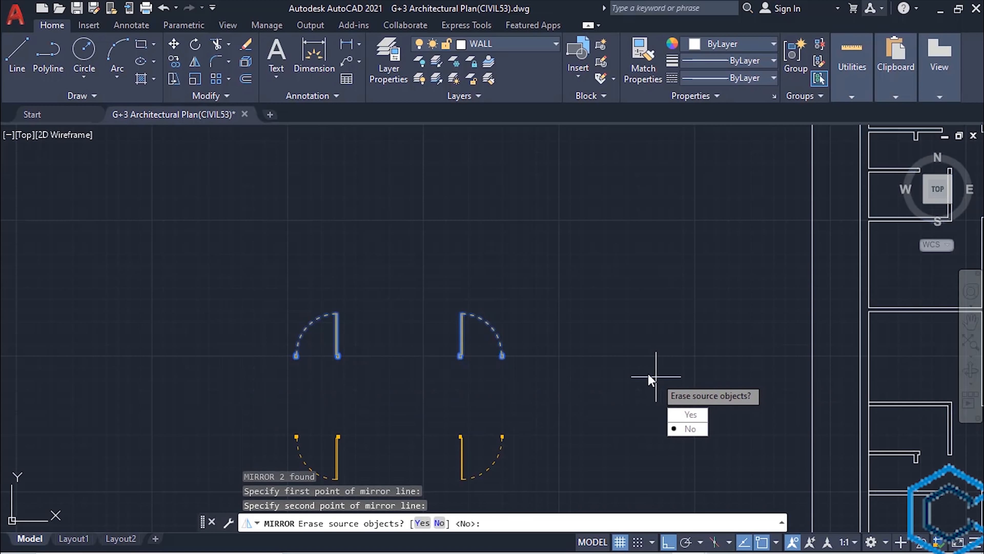
left_click(689, 429)
key("Escape")
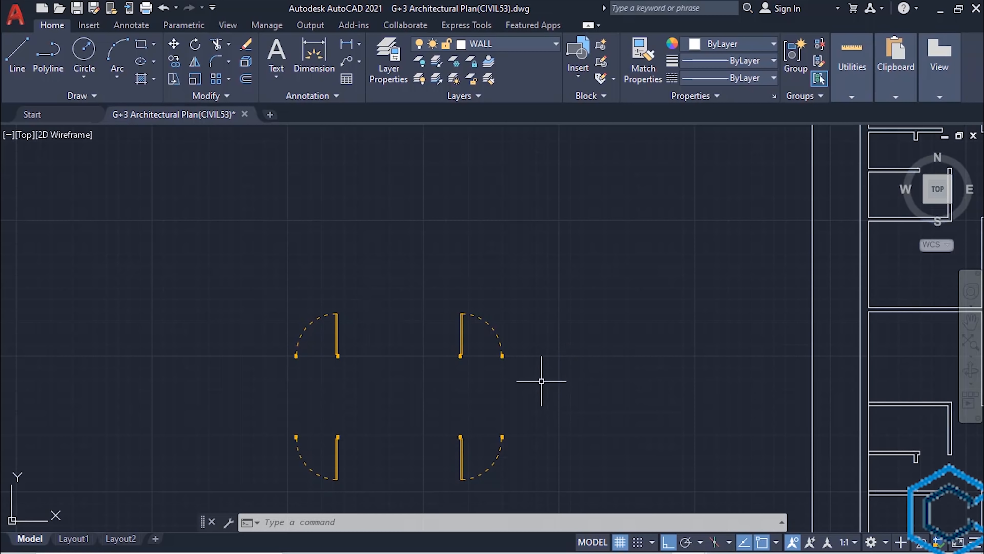
Copy the upper-right door block outside the plan horizontally to the empty space on its right.
type("o")
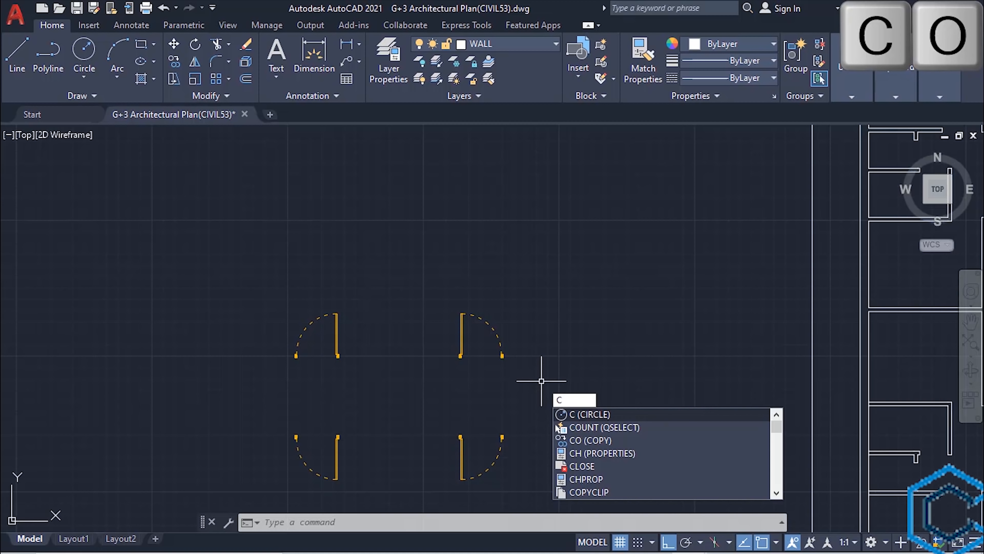
key("Return")
left_click(531, 368)
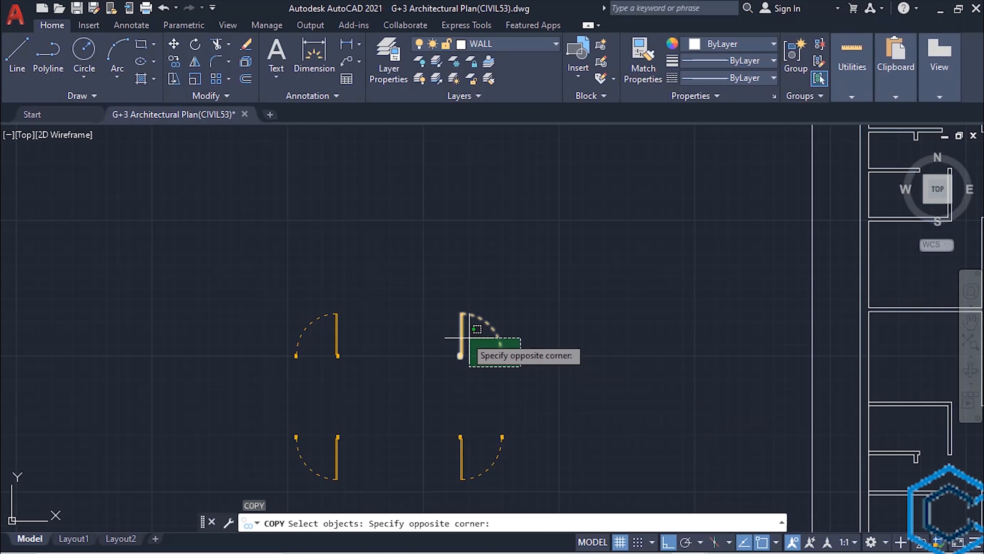
left_click(418, 292)
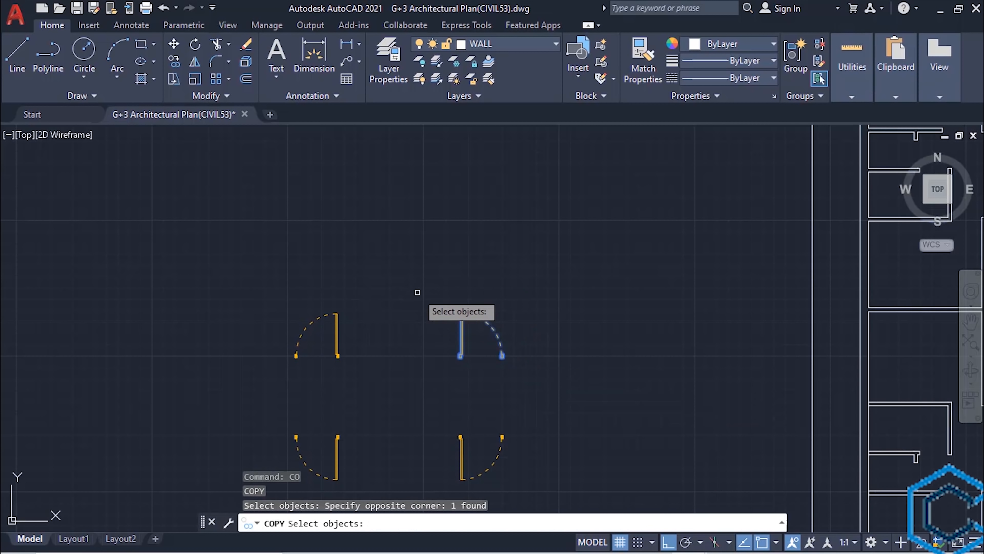
right_click(425, 366)
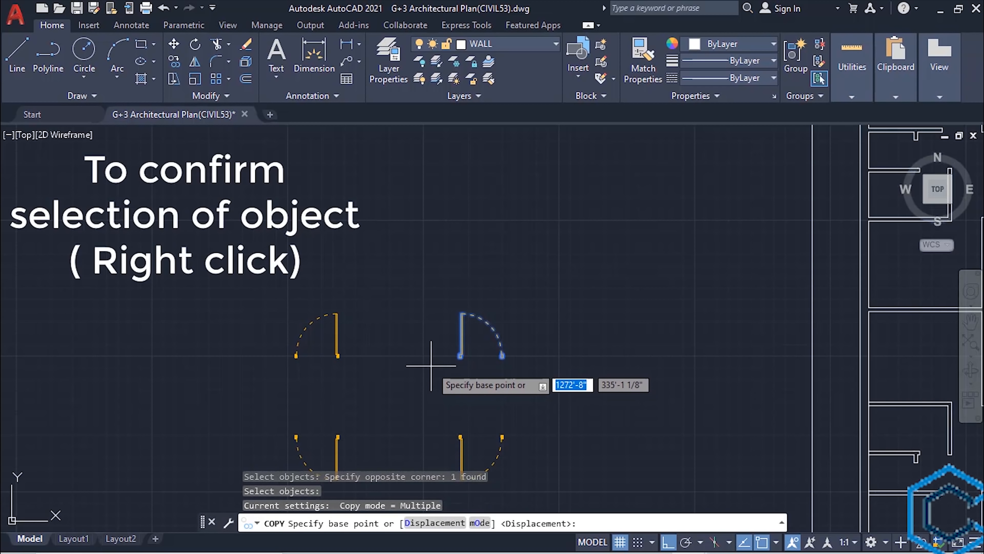
left_click(456, 360)
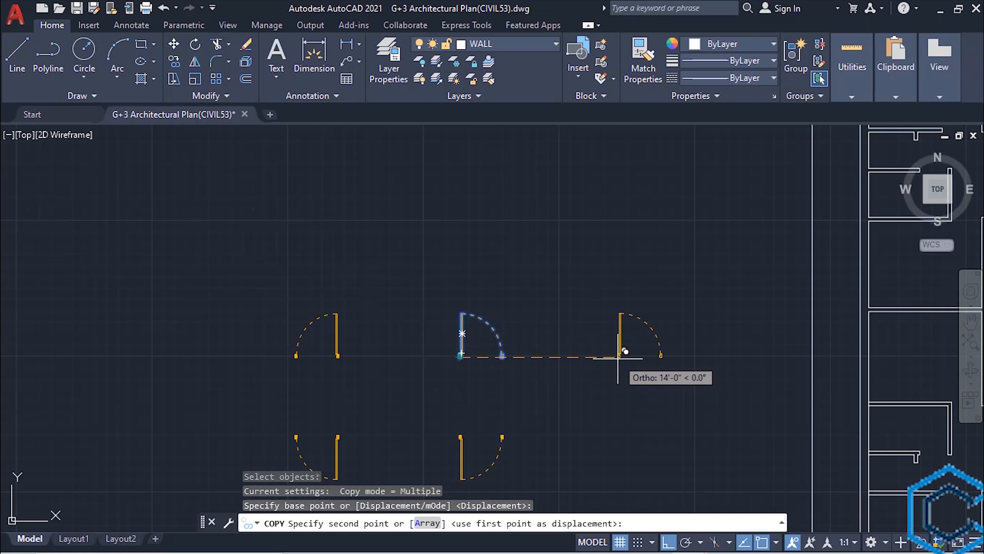
left_click(560, 359)
key("Escape")
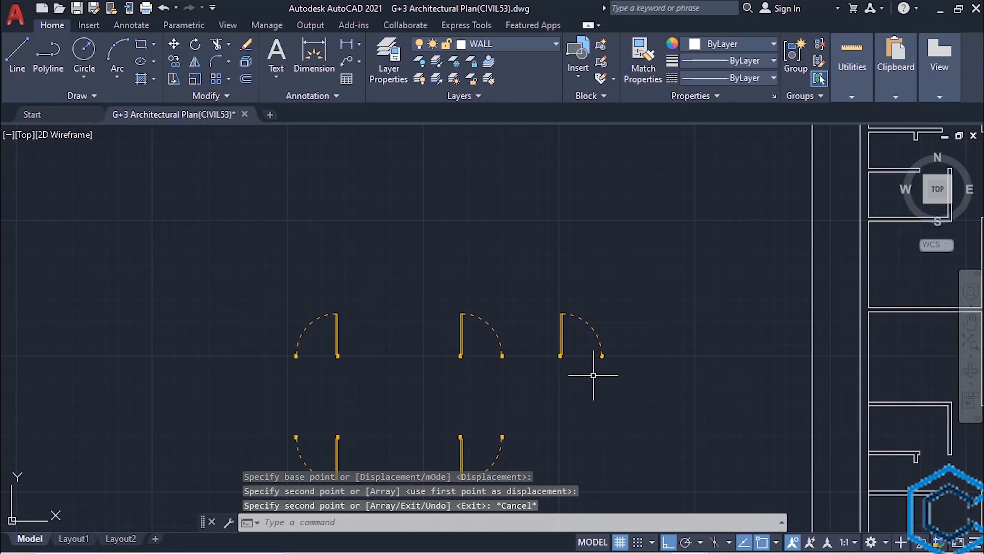
key("Escape")
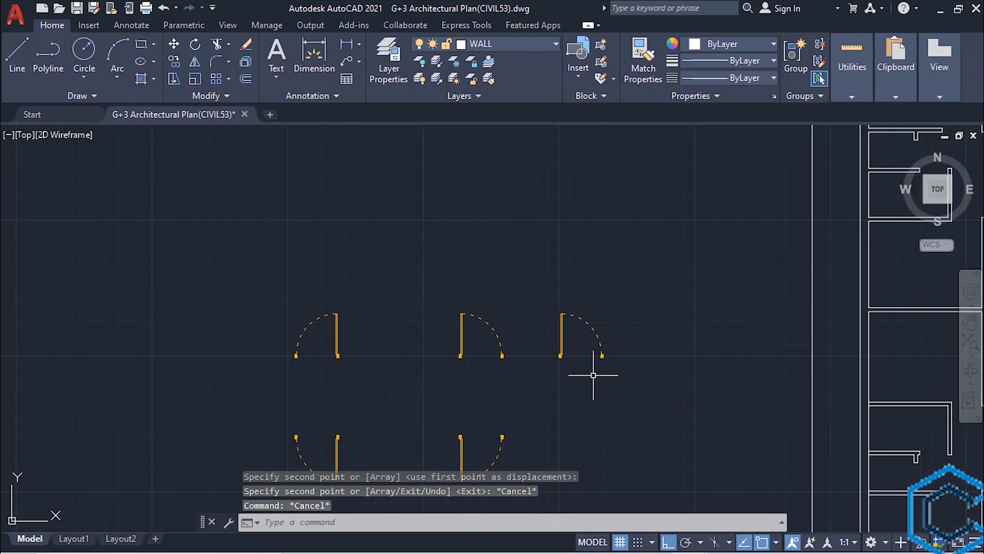
Explode the newly copied door block into its individual elements.
type("EXPLODE")
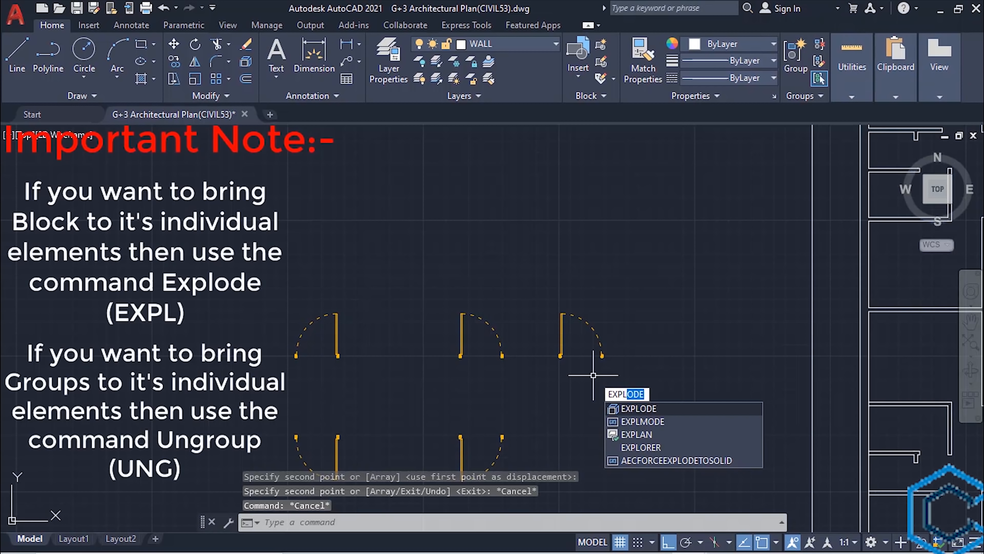
key("Return")
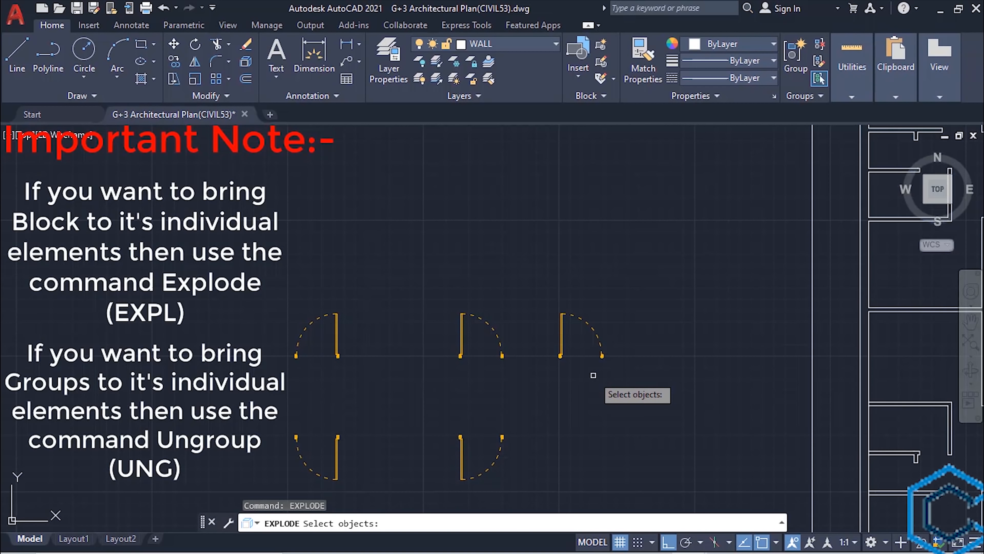
left_click(617, 377)
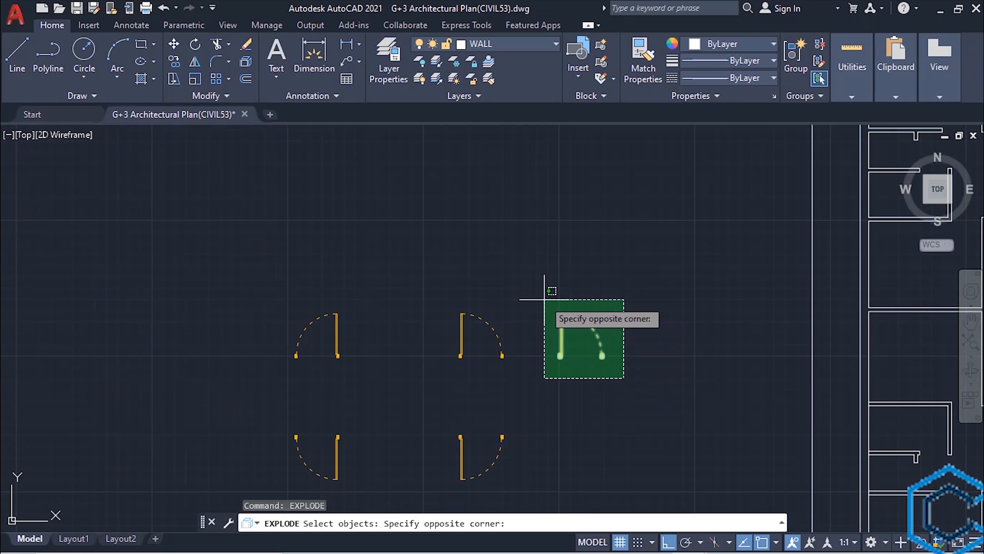
left_click(544, 299)
key("Return")
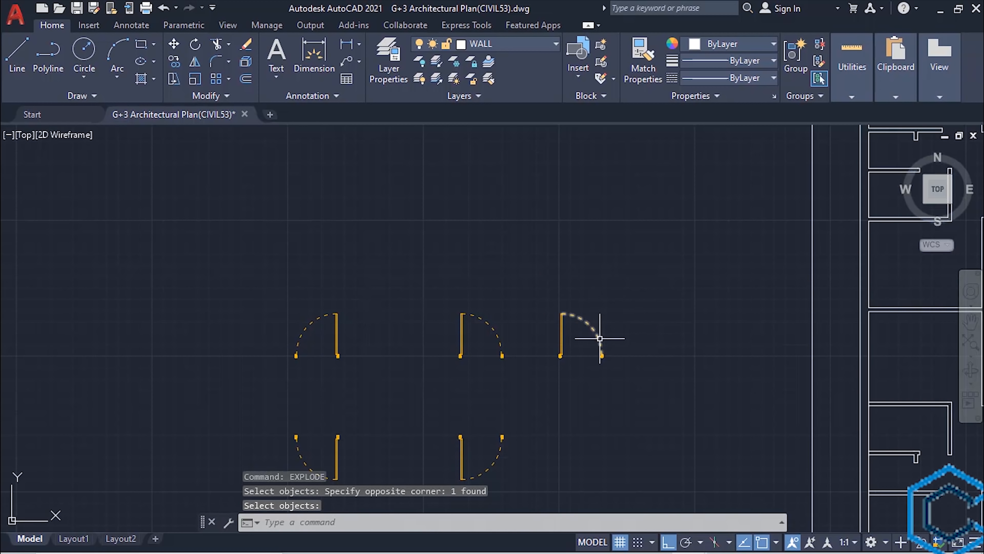
Move the exploded door's right jamb, with its outline and hatch, 1' to the left.
scroll(600, 338, "up", 5)
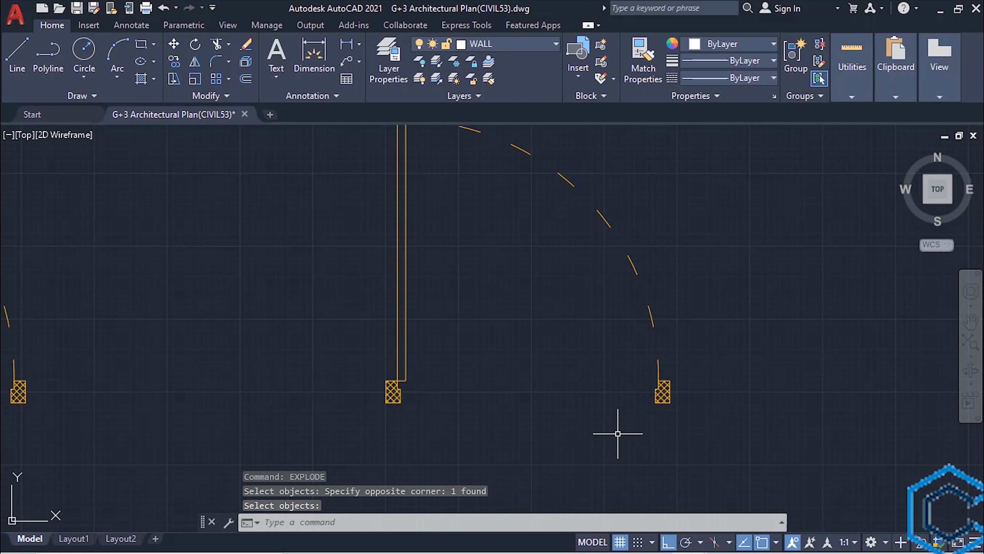
scroll(676, 365, "up", 2)
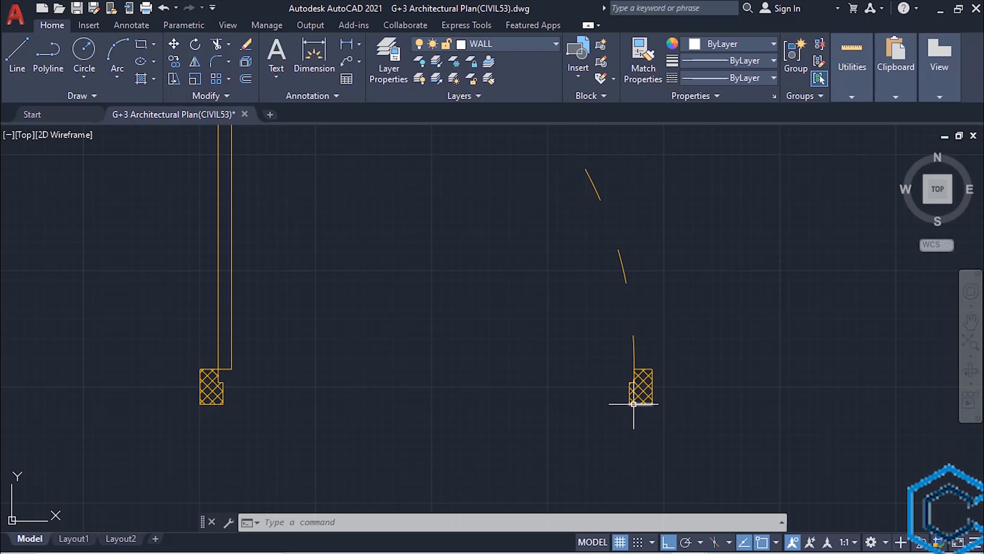
key("Return")
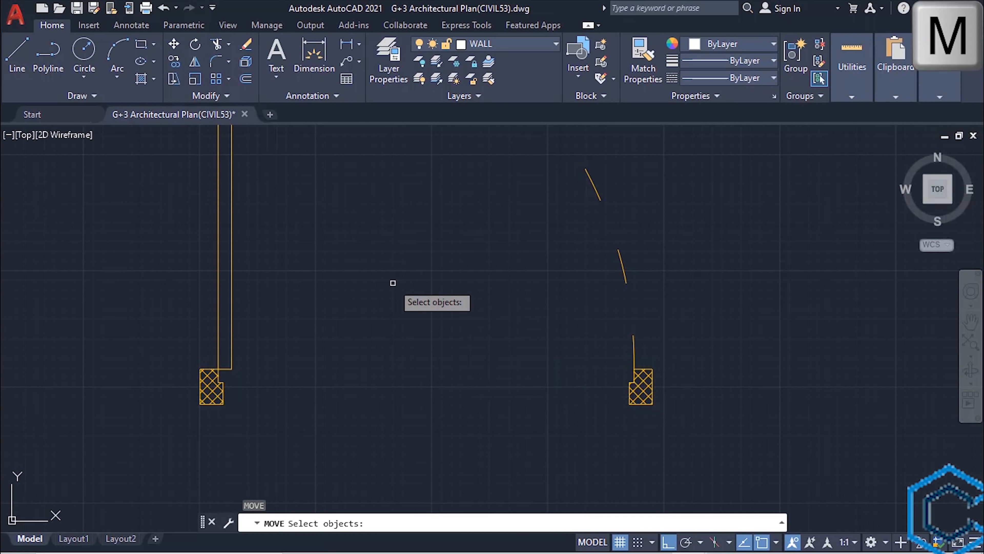
left_click(671, 420)
left_click(620, 336)
scroll(631, 385, "up", 5)
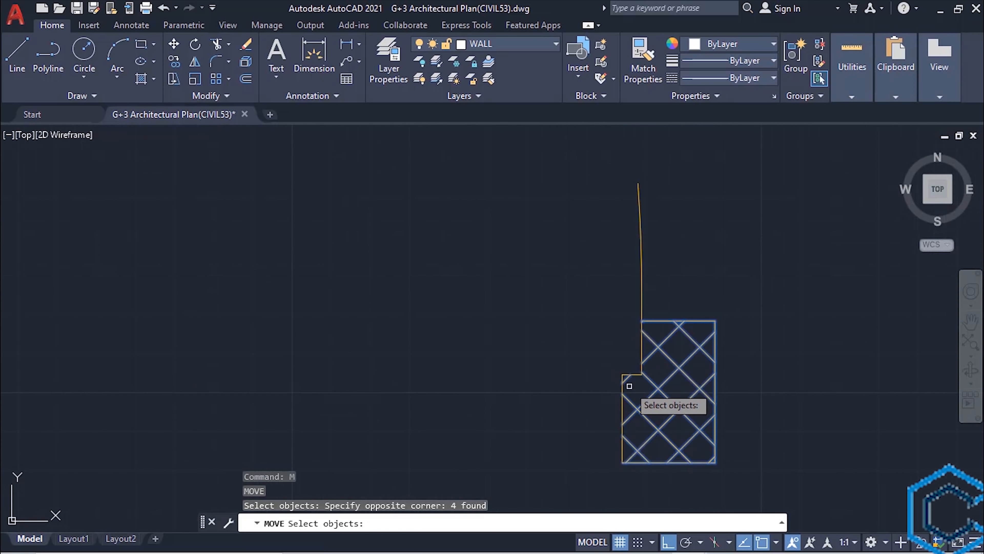
left_click(643, 346)
left_click(635, 395)
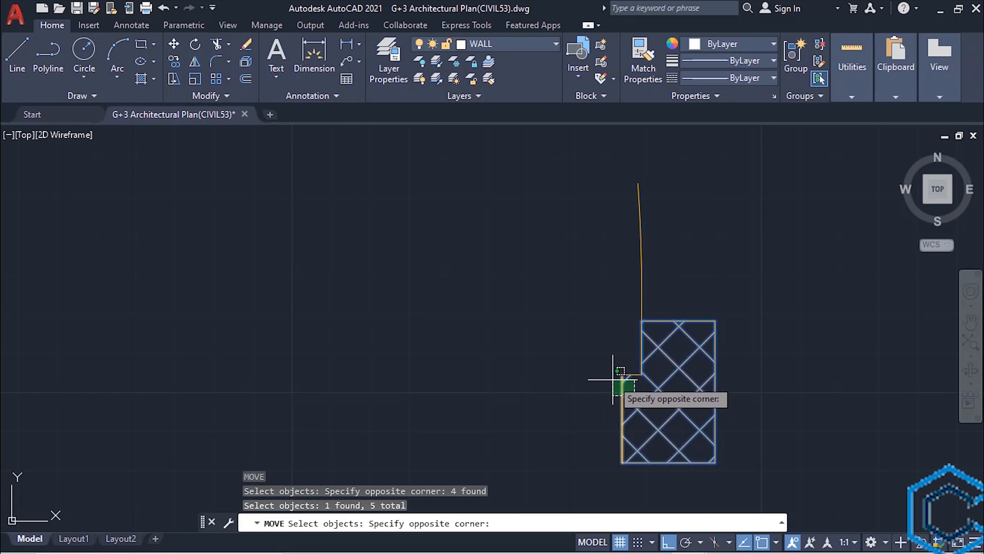
left_click(609, 367)
scroll(576, 448, "down", 2)
scroll(546, 431, "down", 2)
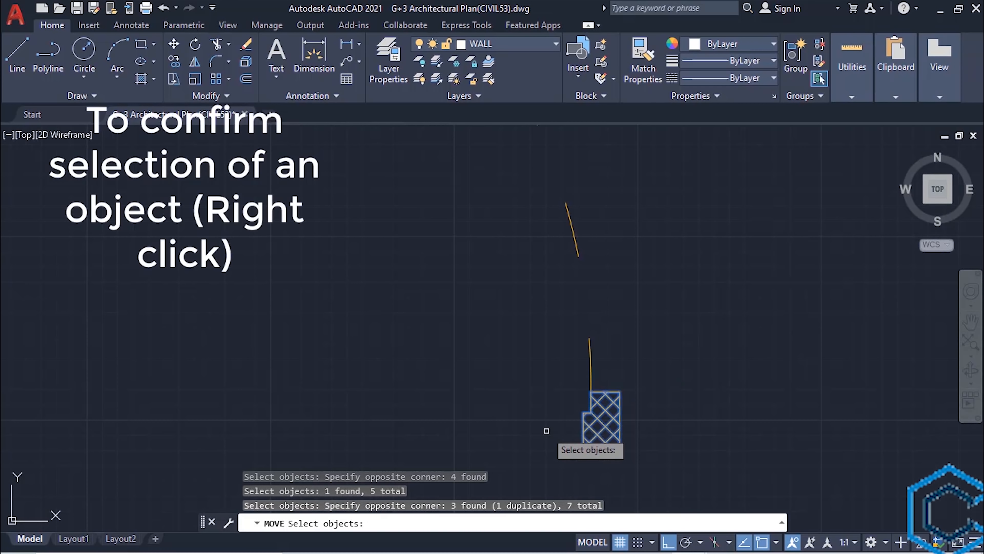
right_click(547, 431)
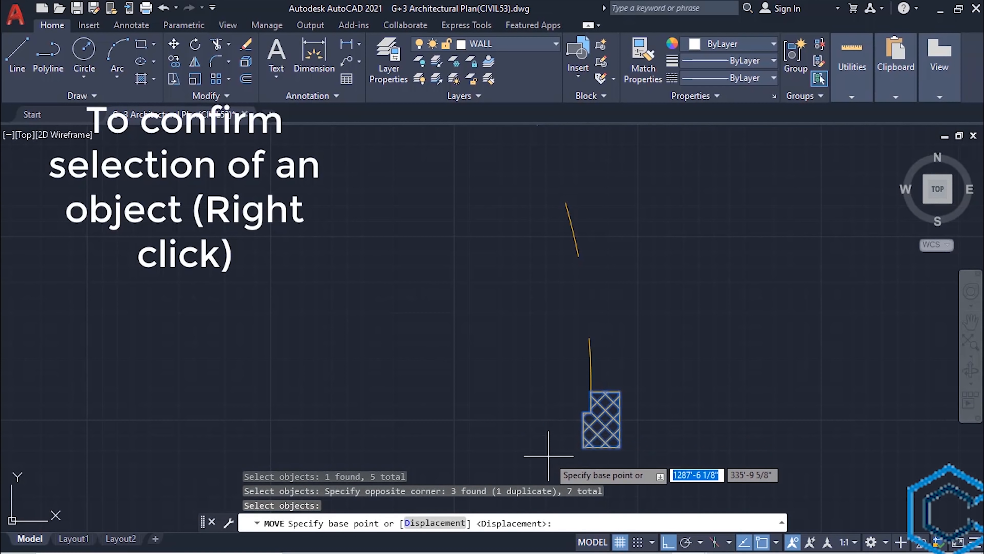
left_click(583, 447)
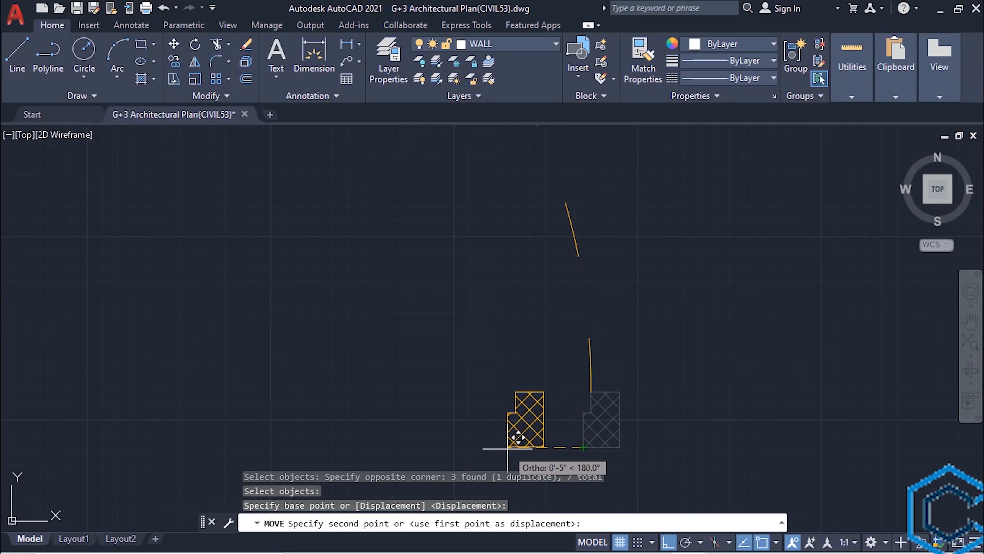
type("1")
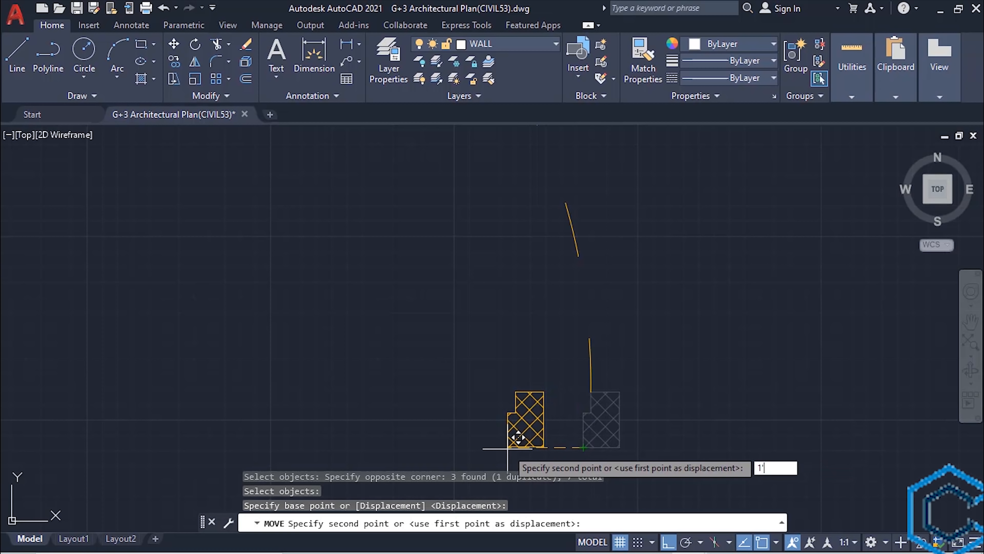
key("Return")
Stretch the lower end of the door swing arc to the top-left corner of the moved right jamb.
scroll(507, 449, "down", 2)
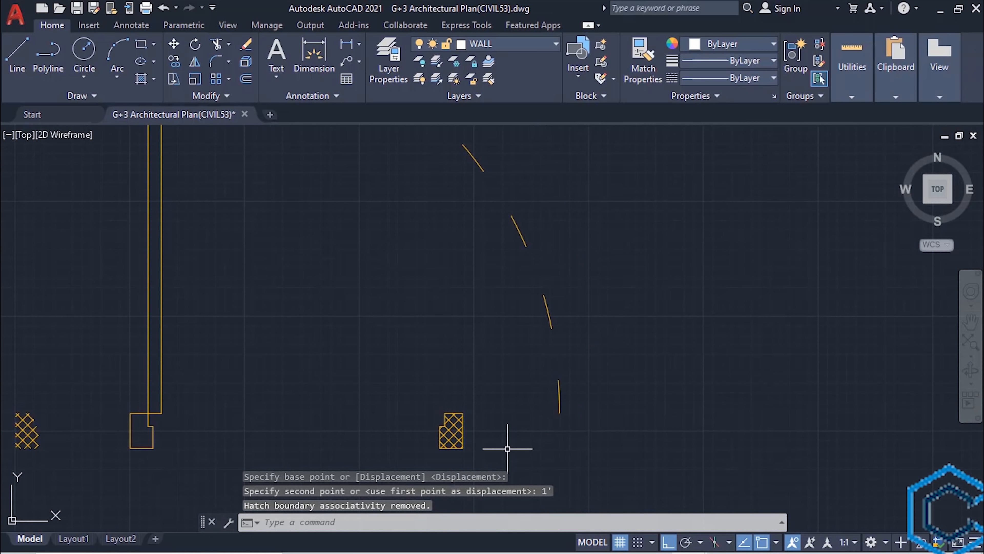
mouse_move(336, 419)
middle_mouse_down()
mouse_move(521, 326)
mouse_move(518, 369)
middle_mouse_up()
scroll(480, 339, "down", 1)
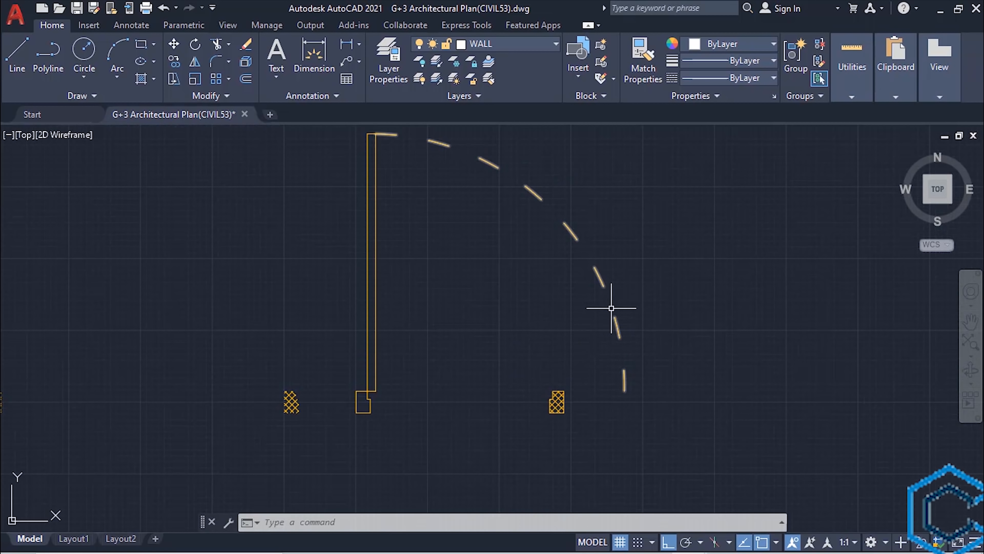
left_click(626, 390)
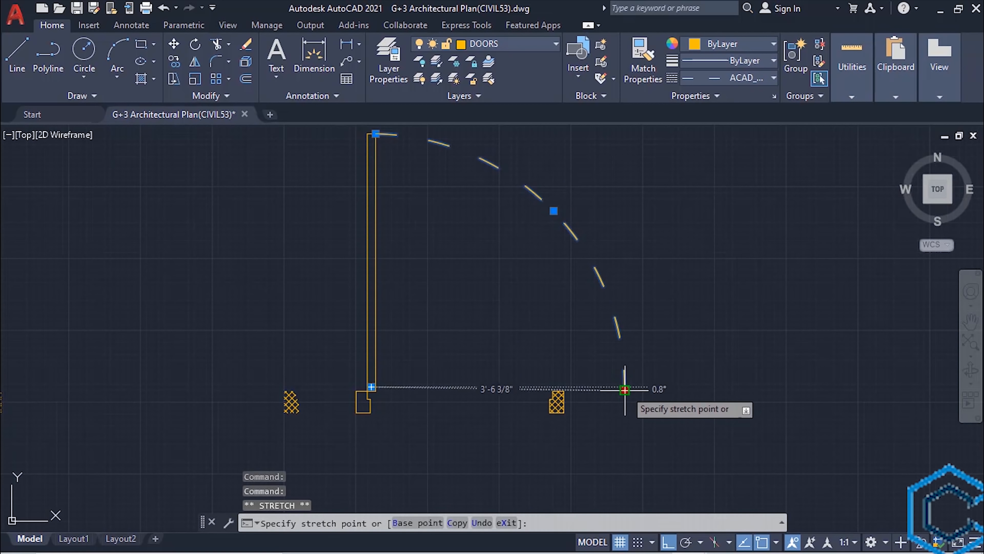
scroll(552, 388, "up", 4)
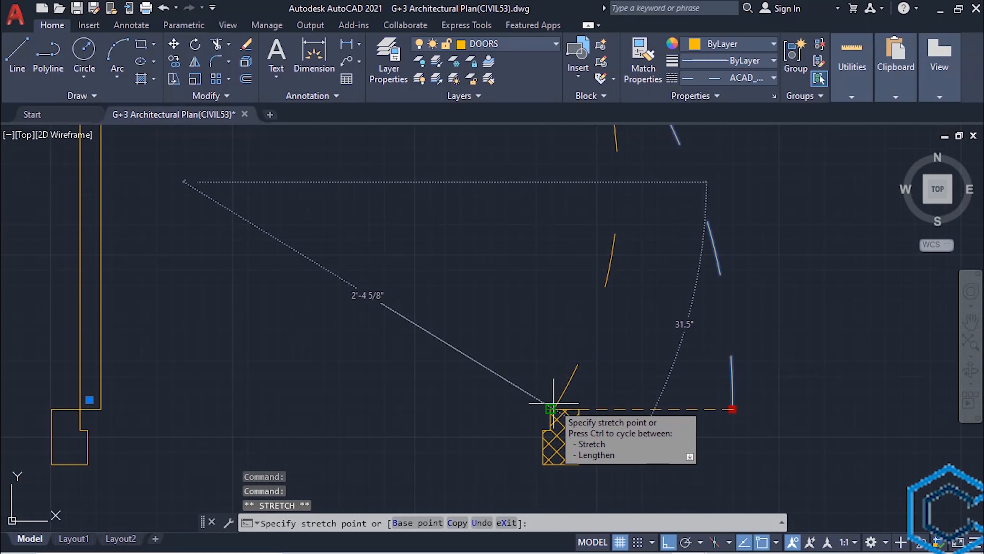
Shorten the door leaf by stretching its top edge 1' downward.
scroll(550, 400, "down", 4)
middle_click_drag(420, 357, 493, 444)
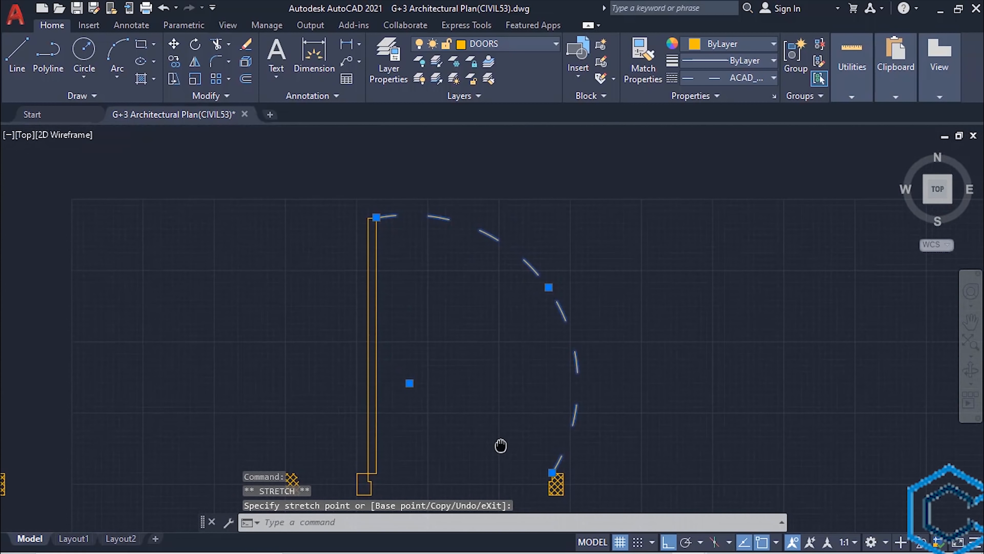
scroll(382, 271, "up", 2)
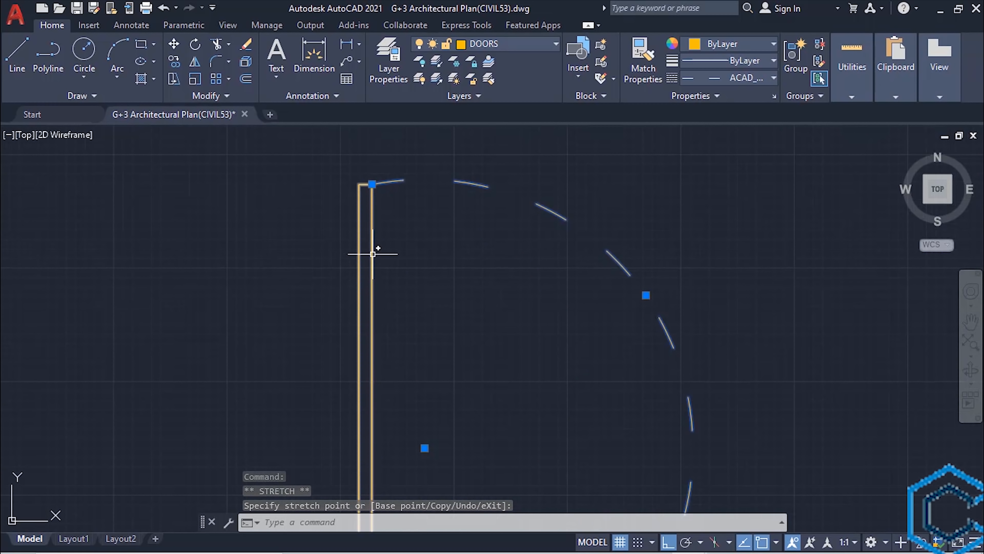
left_click(374, 253)
scroll(400, 179, "up", 4)
scroll(314, 199, "up", 4)
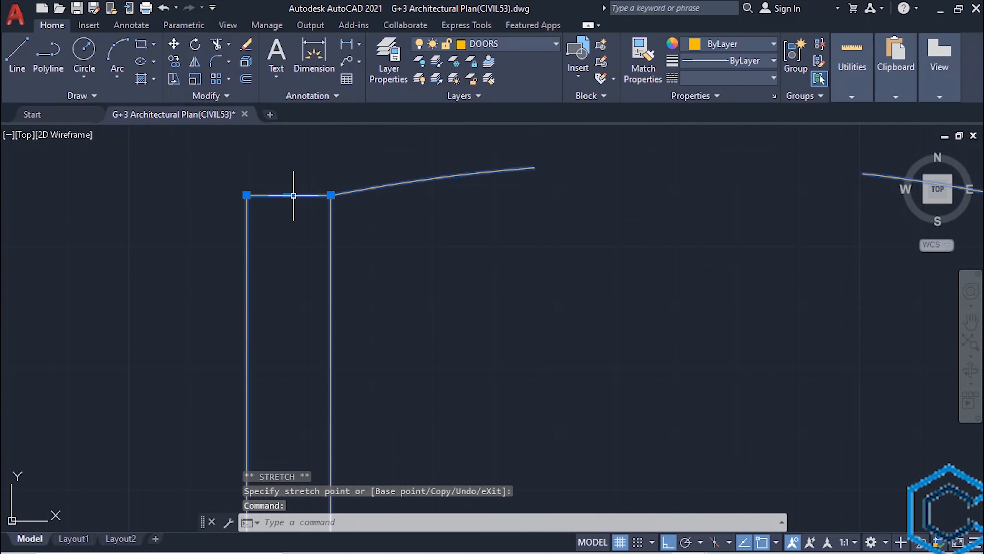
mouse_move(289, 195)
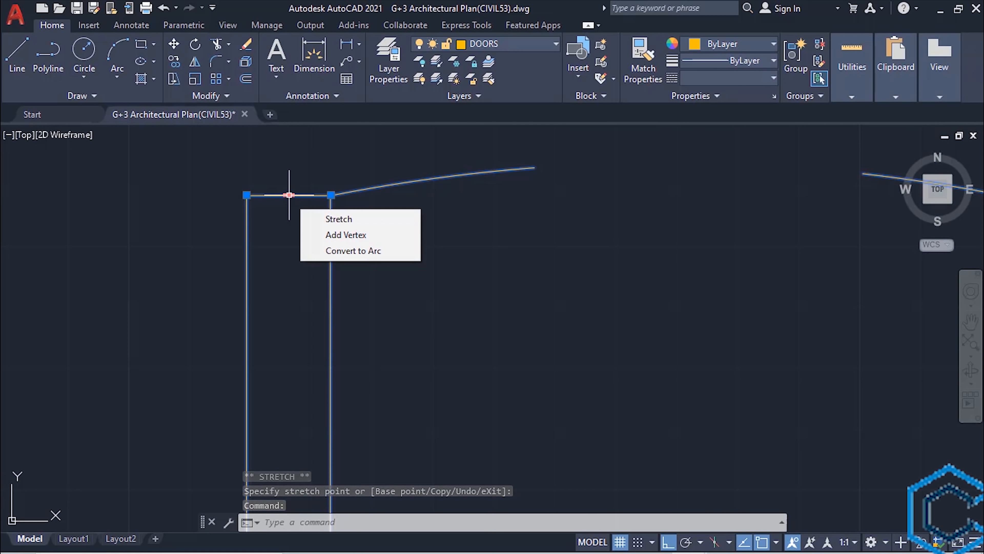
left_click(289, 195)
middle_click_drag(286, 192, 325, 312)
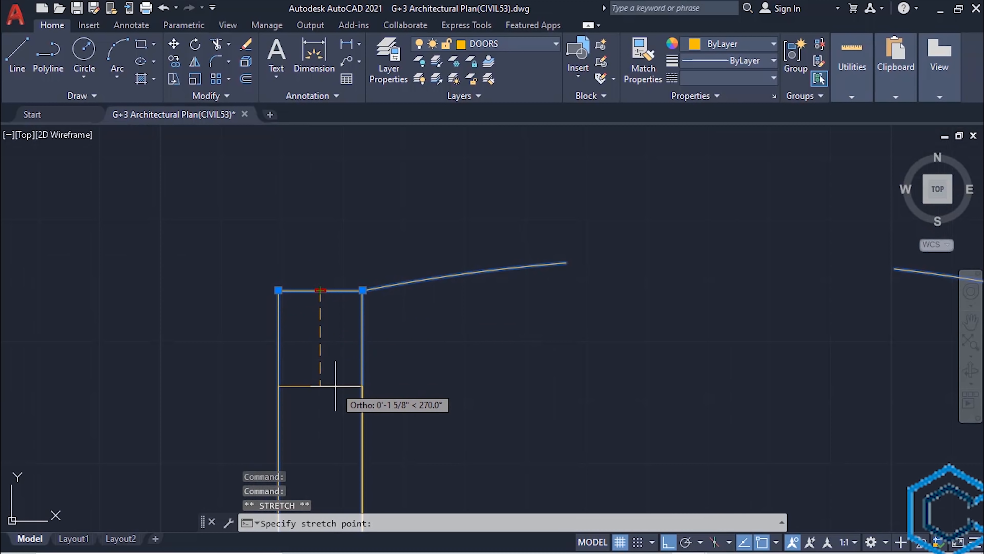
type("1'")
key("Return")
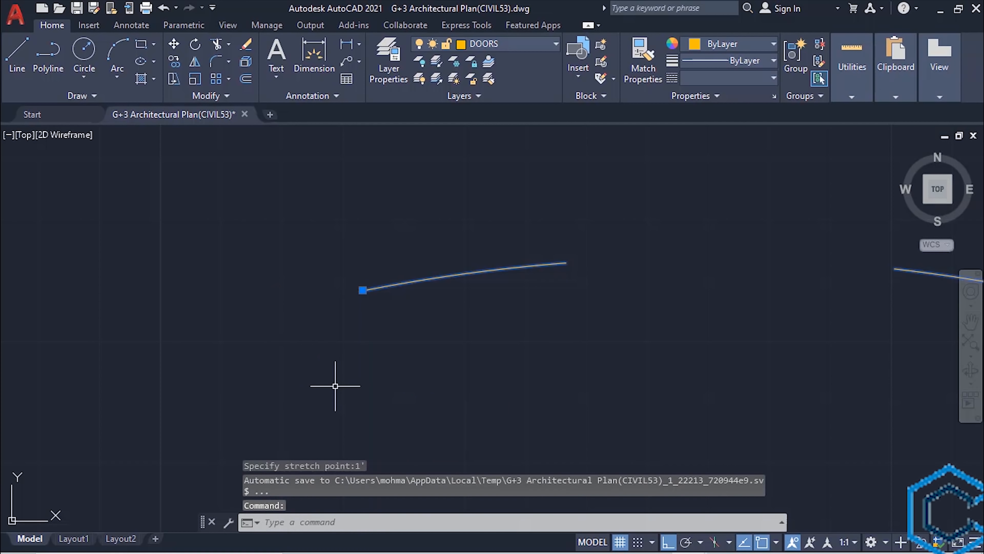
Stretch the upper end of the swing arc to the top-right corner of the shortened door leaf.
scroll(340, 376, "down", 8)
middle_click_drag(396, 415, 387, 243)
mouse_move(357, 208)
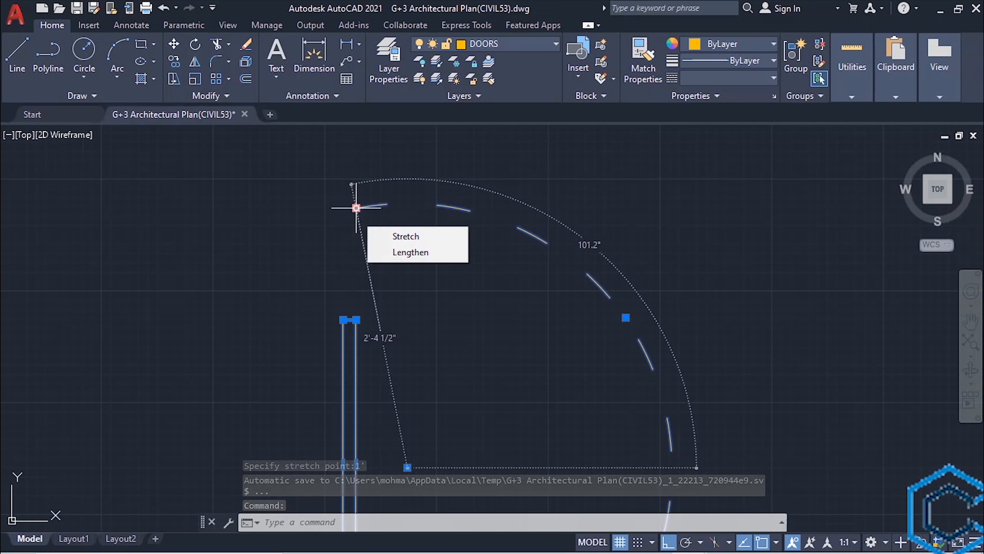
left_click(356, 208)
scroll(377, 301, "up", 5)
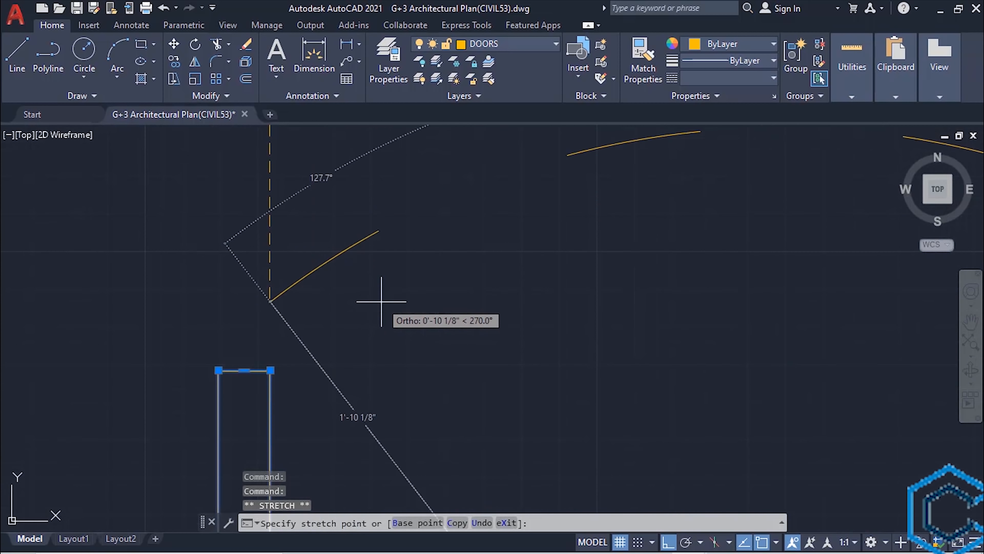
left_click(270, 371)
Stretch the midpoint of the swing arc inward to form a quarter-circle between the door leaf's top and the right jamb.
scroll(442, 337, "down", 8)
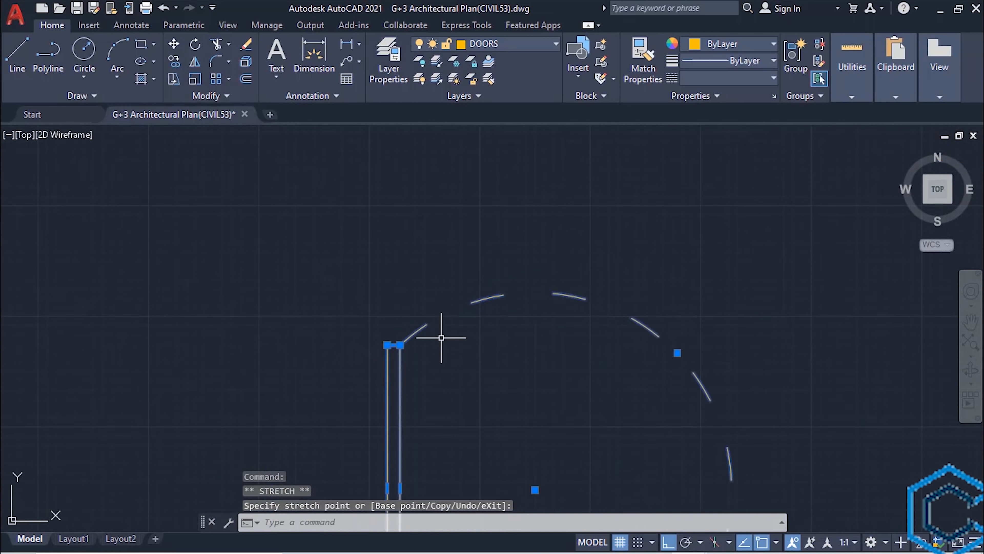
middle_click_drag(510, 382, 477, 269)
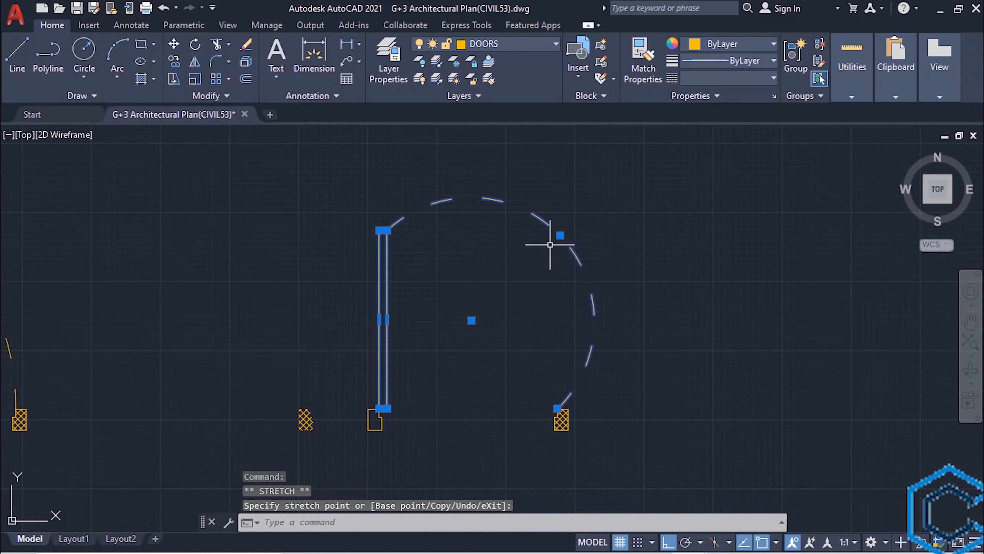
left_click(560, 235)
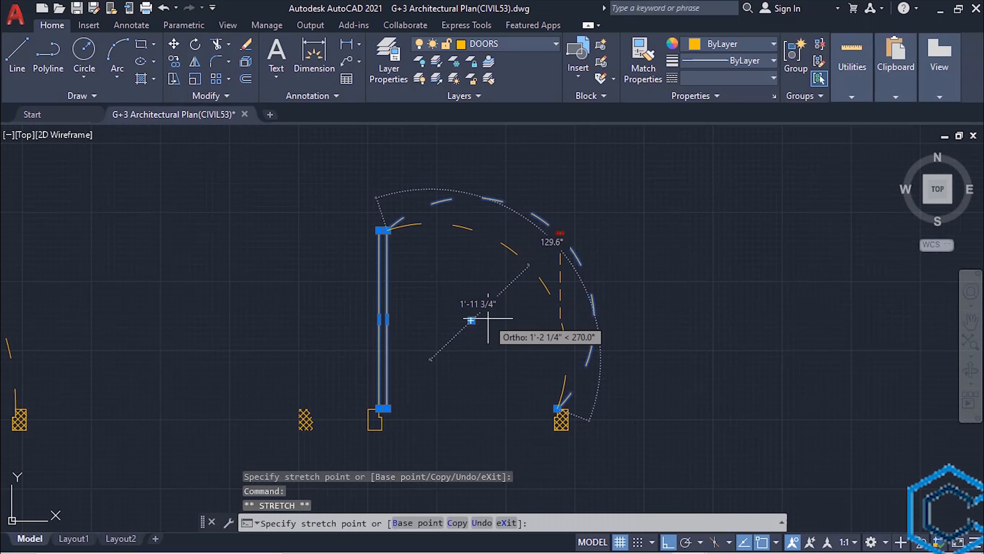
scroll(471, 320, "up", 2)
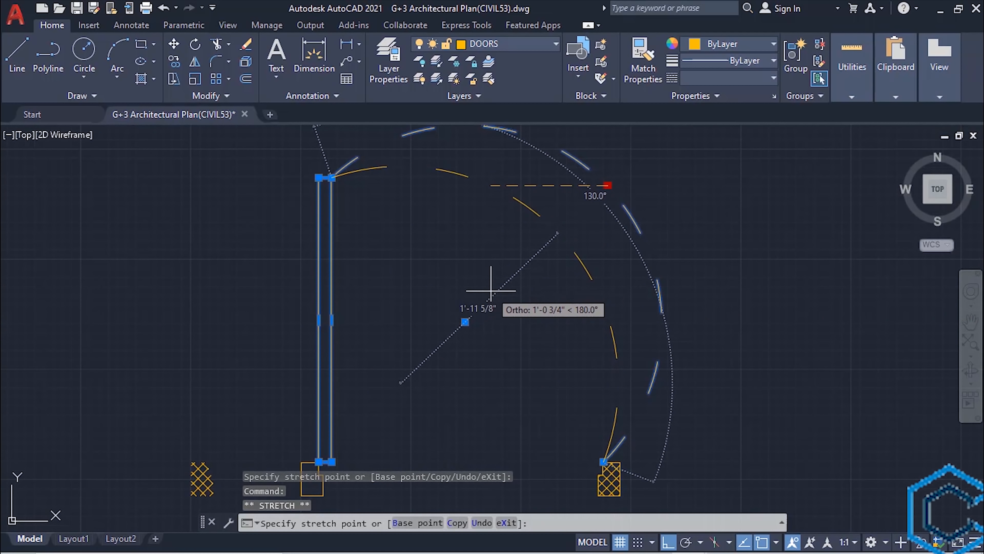
key("Escape")
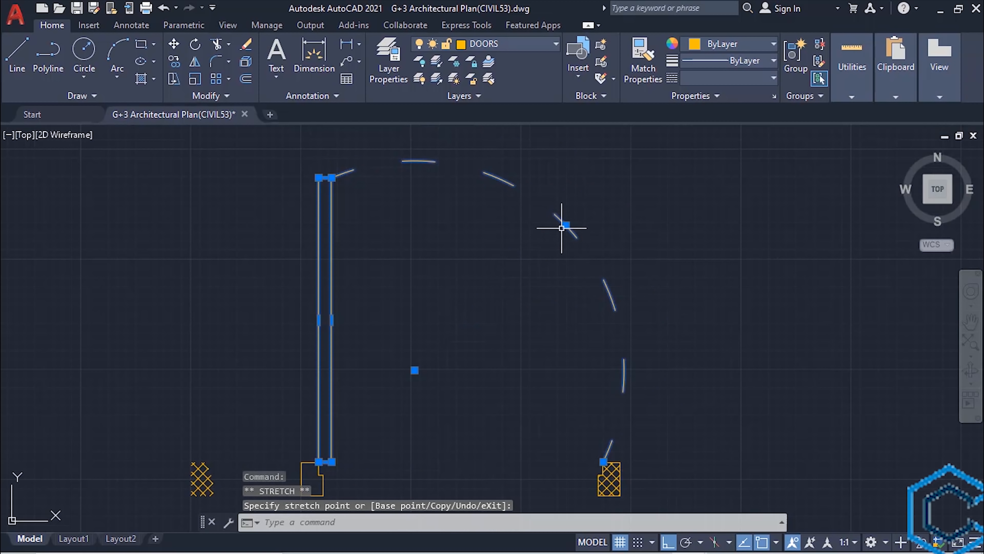
left_click(484, 295)
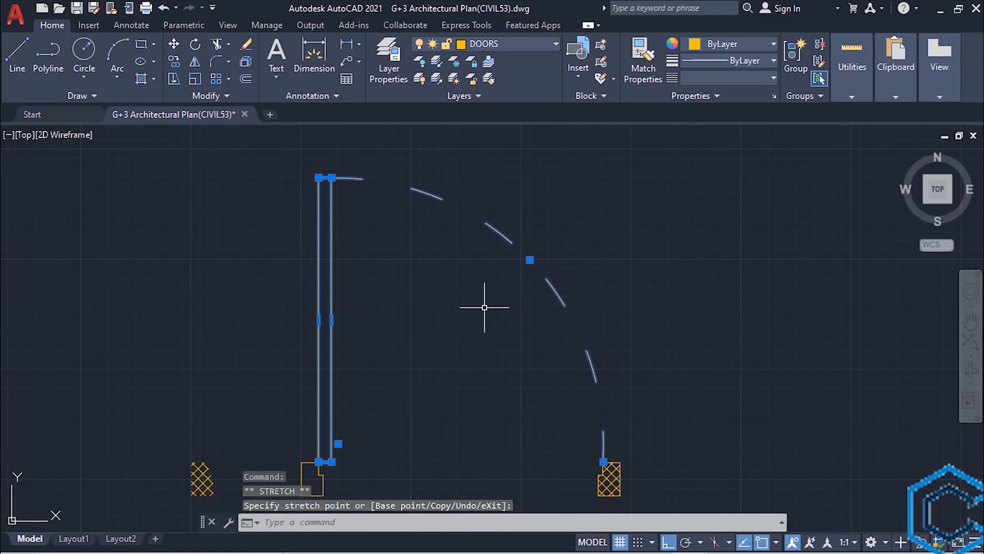
scroll(500, 315, "up", 2)
scroll(521, 226, "down", 3)
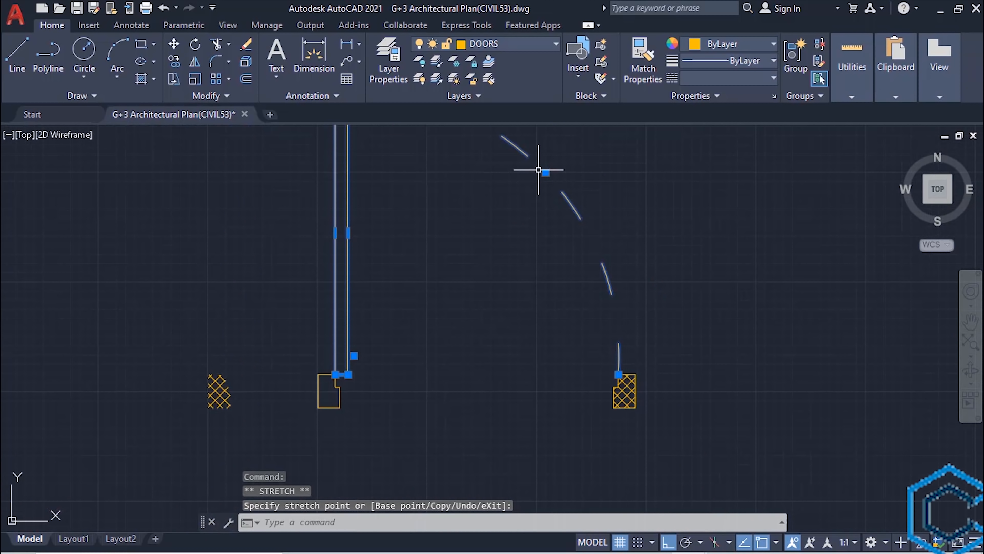
scroll(525, 213, "down", 2)
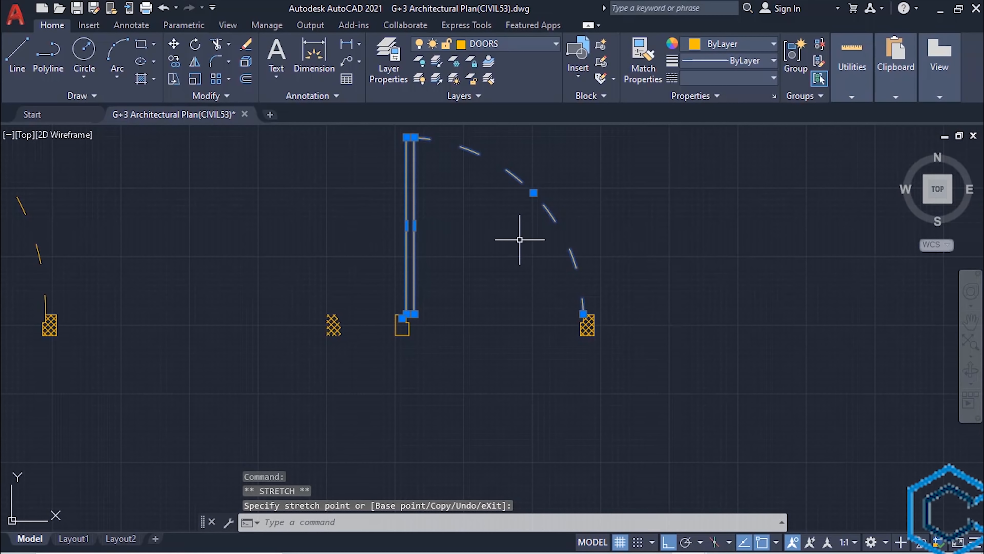
key("Escape")
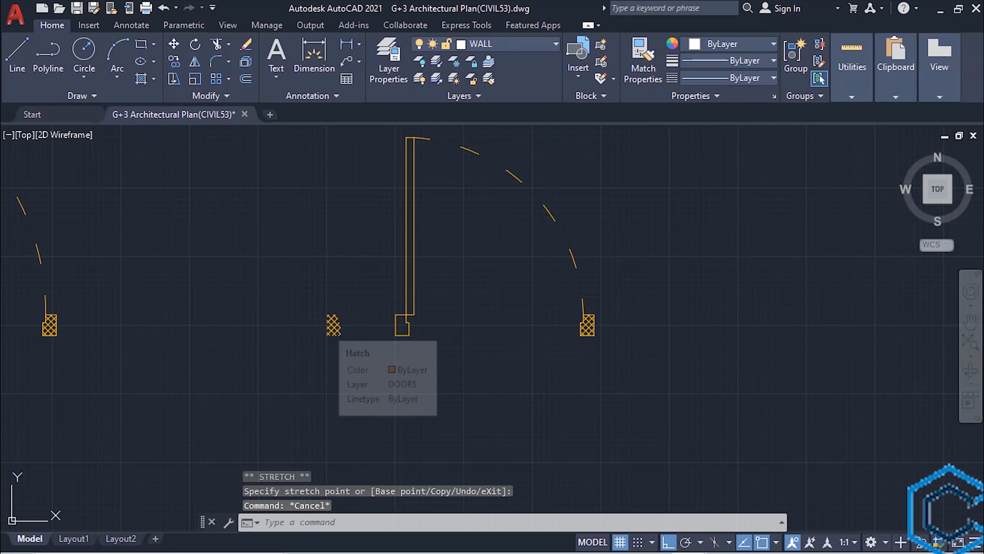
Delete the narrower door's old jamb hatches and hatch both jamb outlines again on the DOORS layer.
left_click(327, 328)
key("Delete")
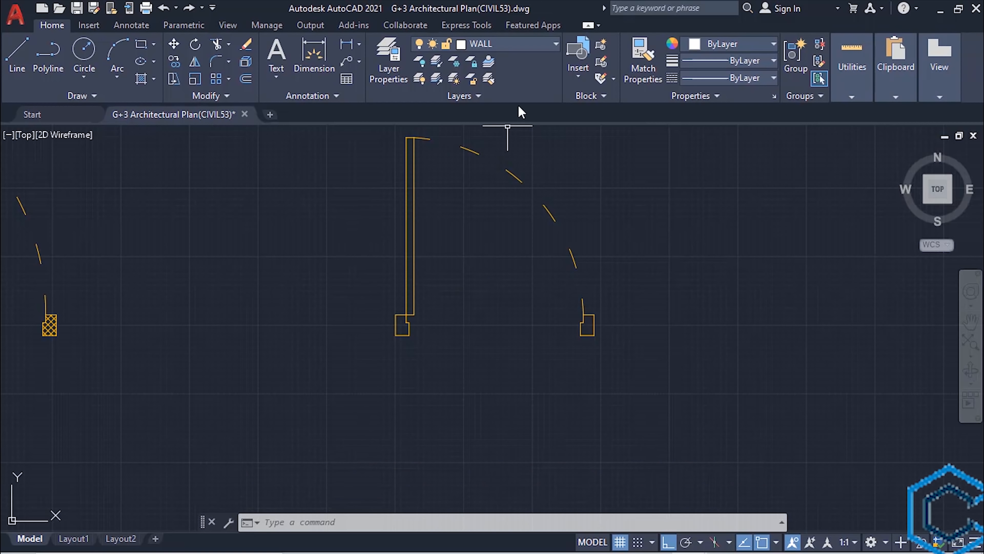
left_click(538, 51)
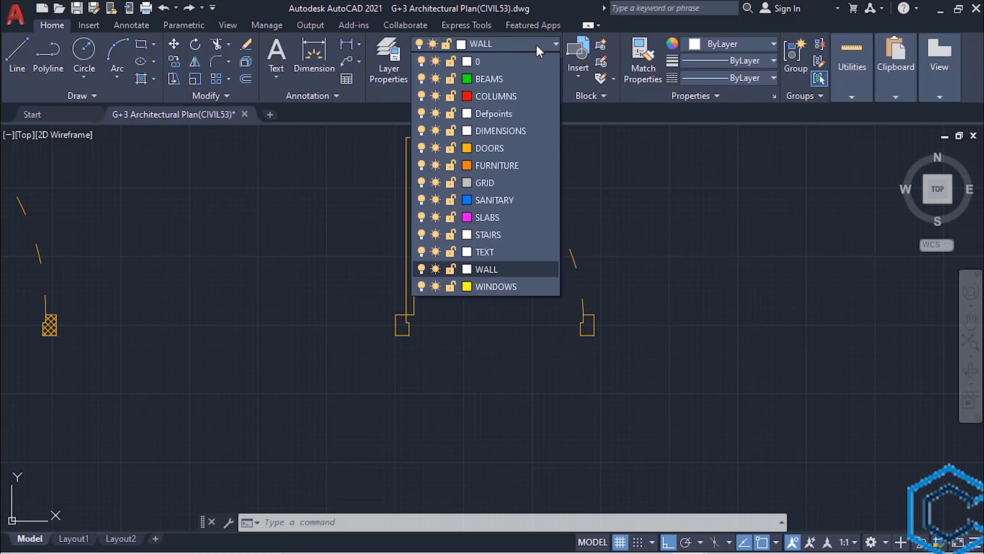
left_click(520, 149)
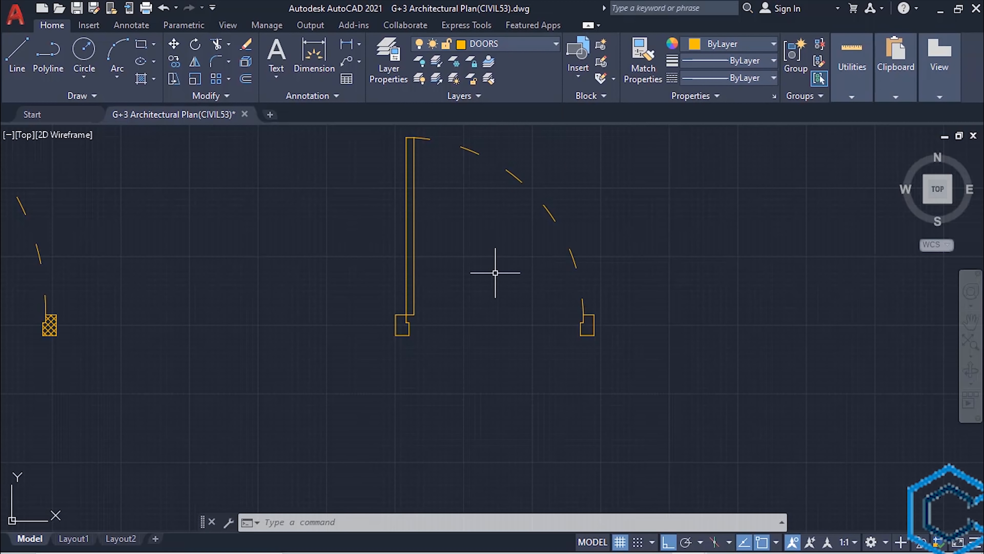
key("Return")
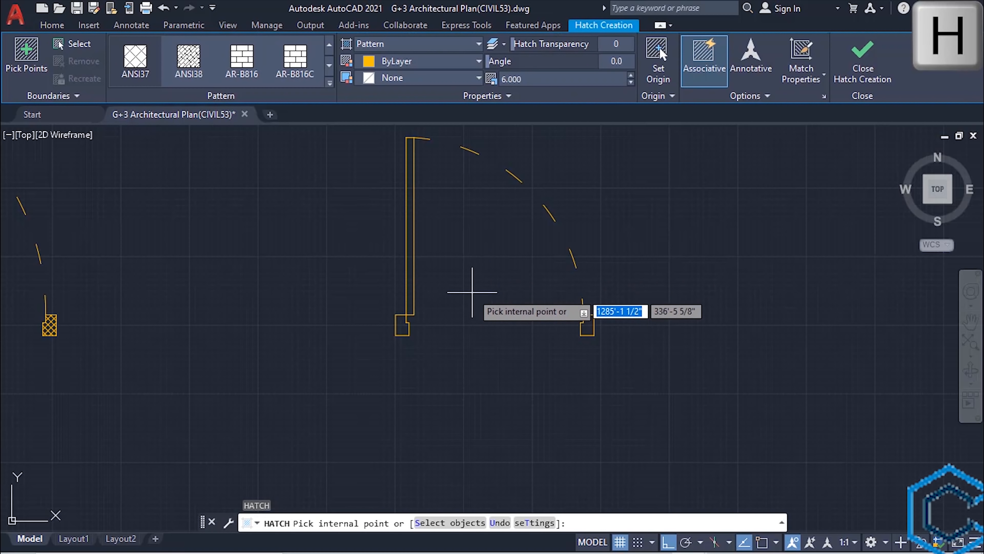
left_click(402, 325)
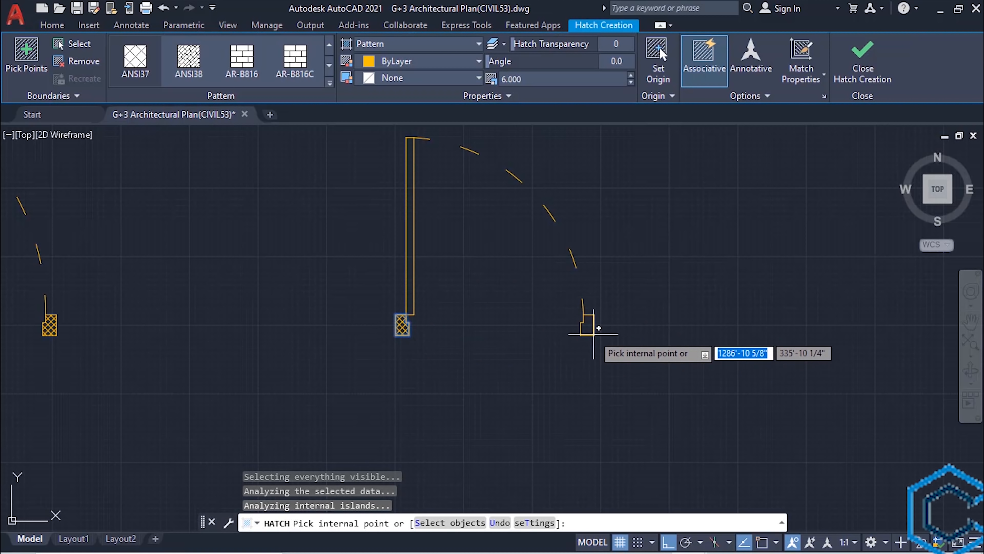
left_click(589, 327)
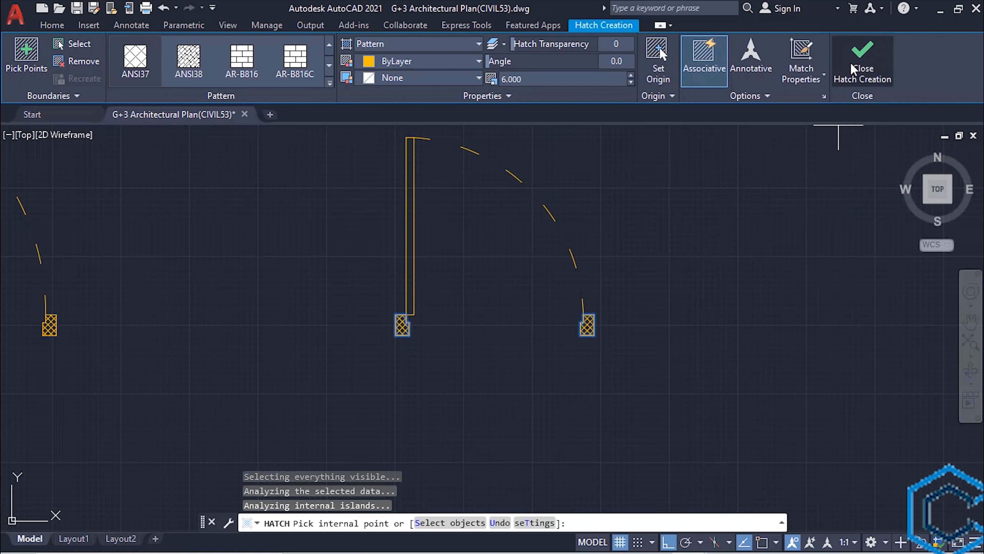
left_click(860, 60)
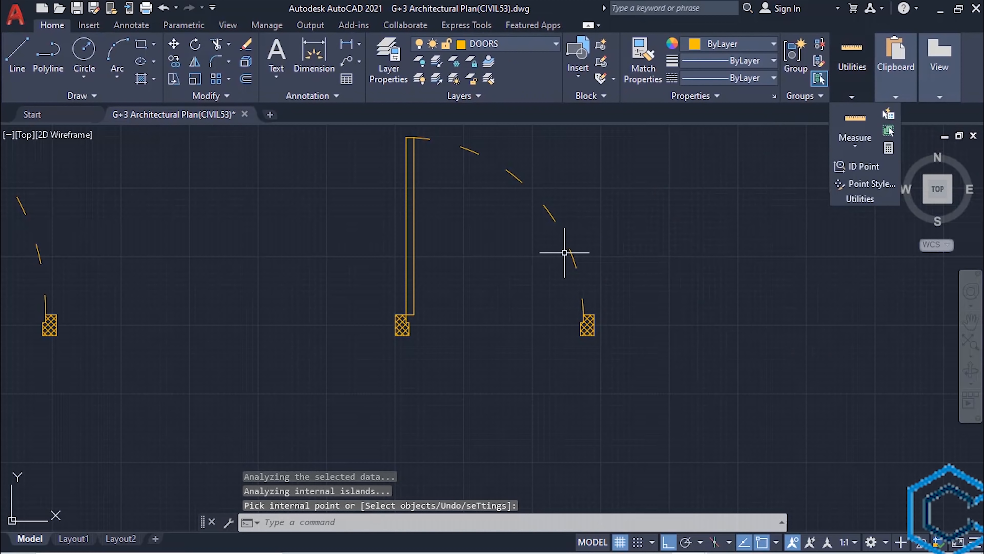
Define the narrower door as a block named "Door 2 feet 6 inch RB" with its base point at the left jamb's lower-left corner.
scroll(381, 325, "down", 2)
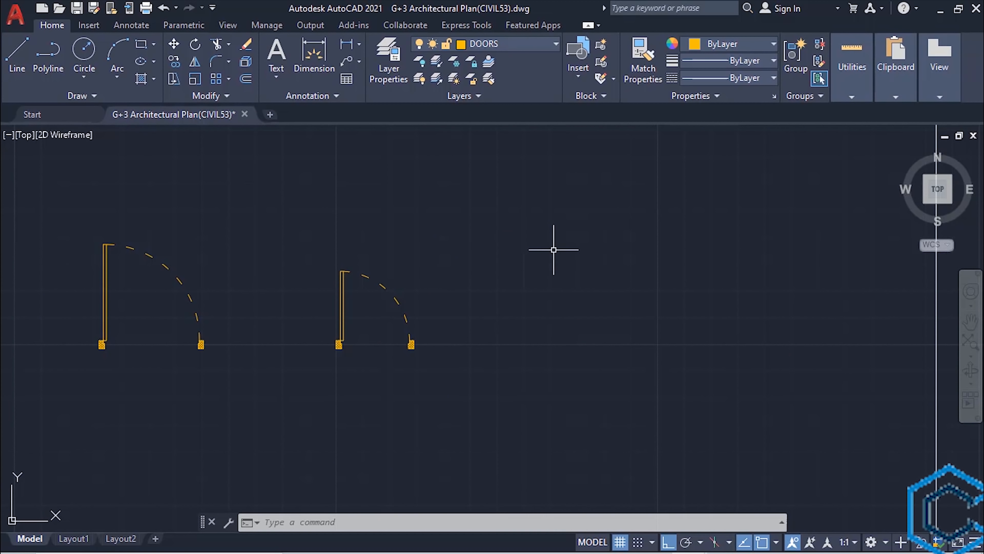
left_click(602, 46)
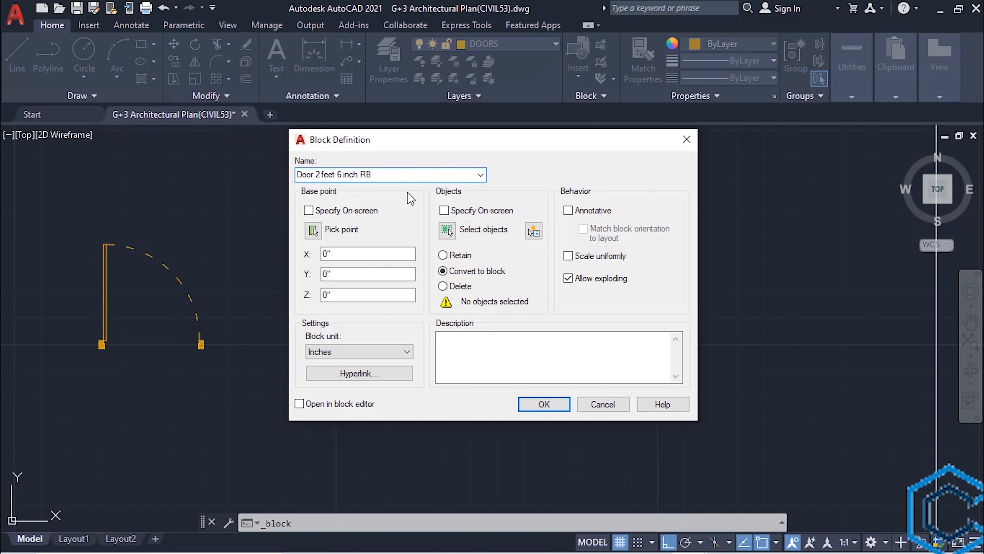
left_click(313, 232)
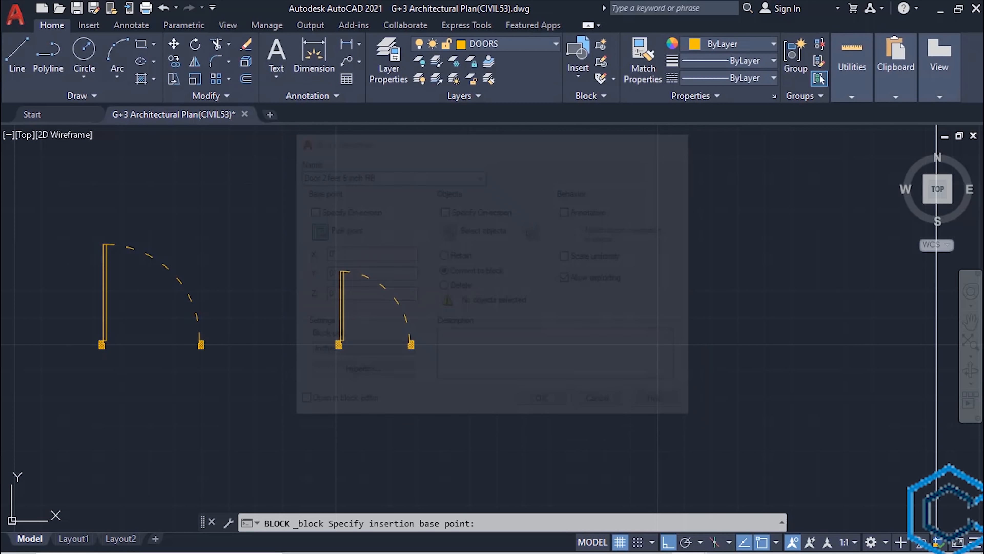
scroll(342, 347, "up", 5)
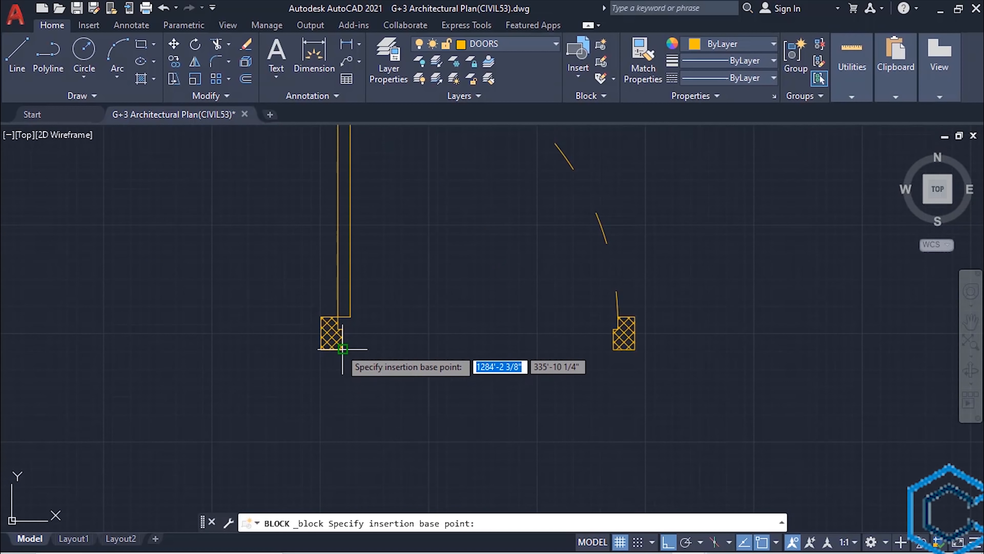
left_click(322, 349)
left_click(448, 230)
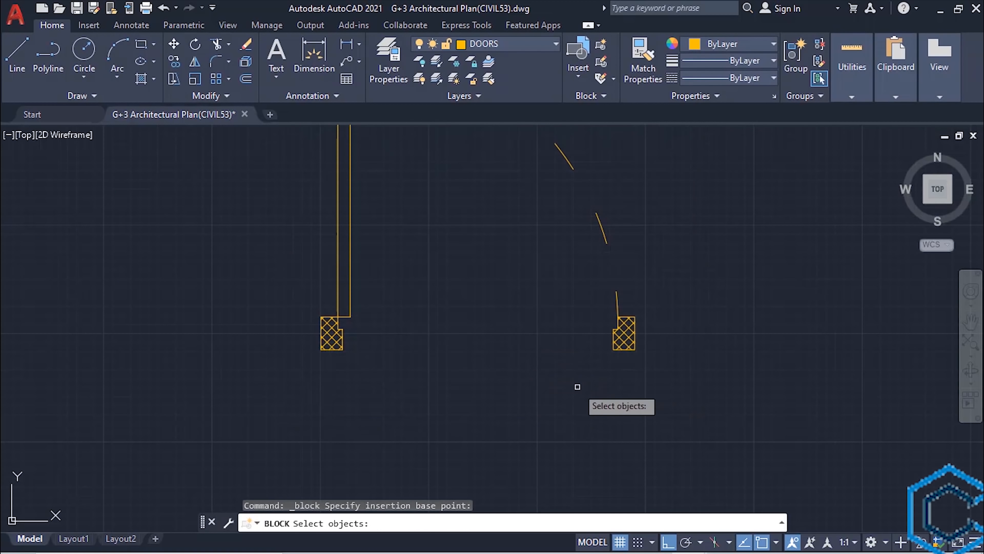
left_click(723, 389)
scroll(235, 241, "down", 5)
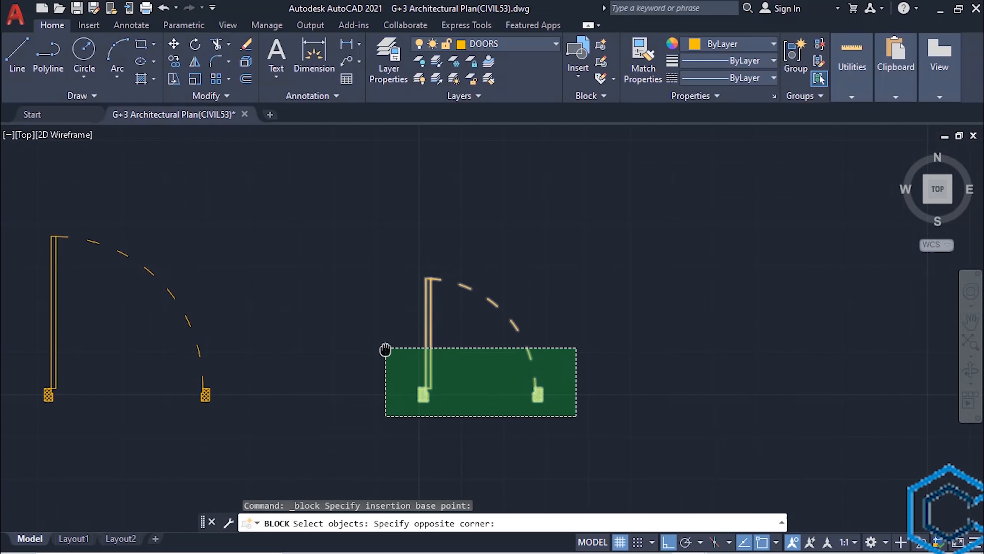
left_click(362, 265)
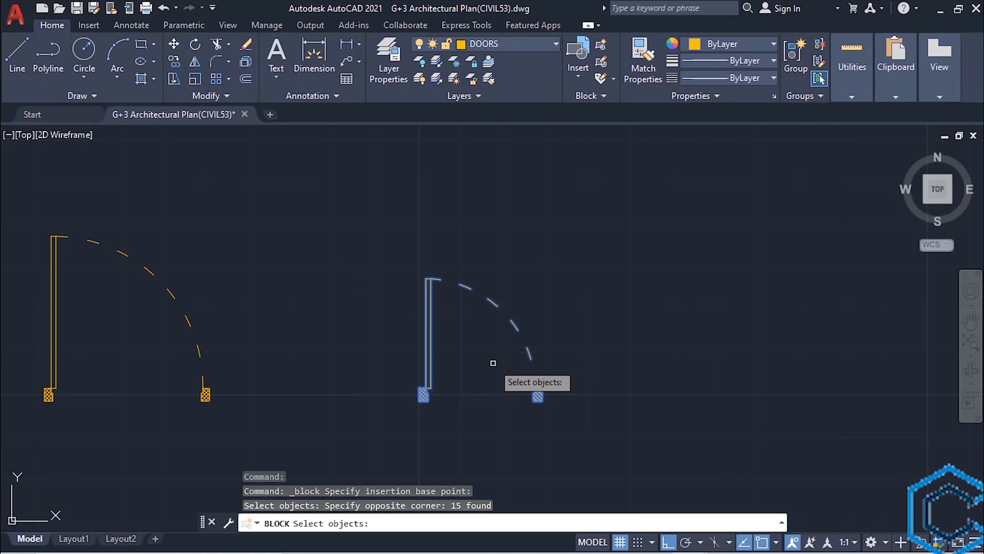
key("Return")
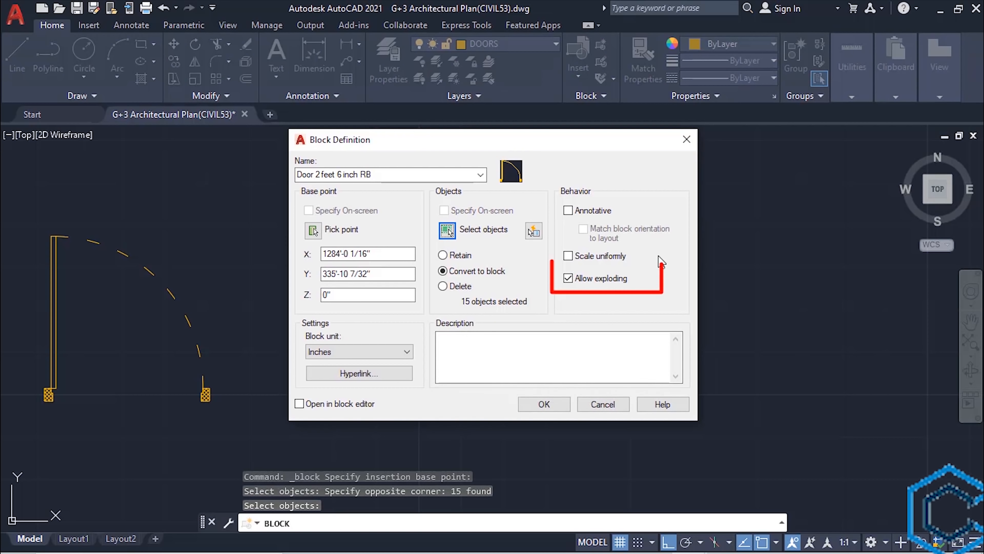
left_click(561, 404)
Mirror the 2 feet 6 inch door block across a vertical line to its right, keeping the original.
scroll(554, 424, "down", 2)
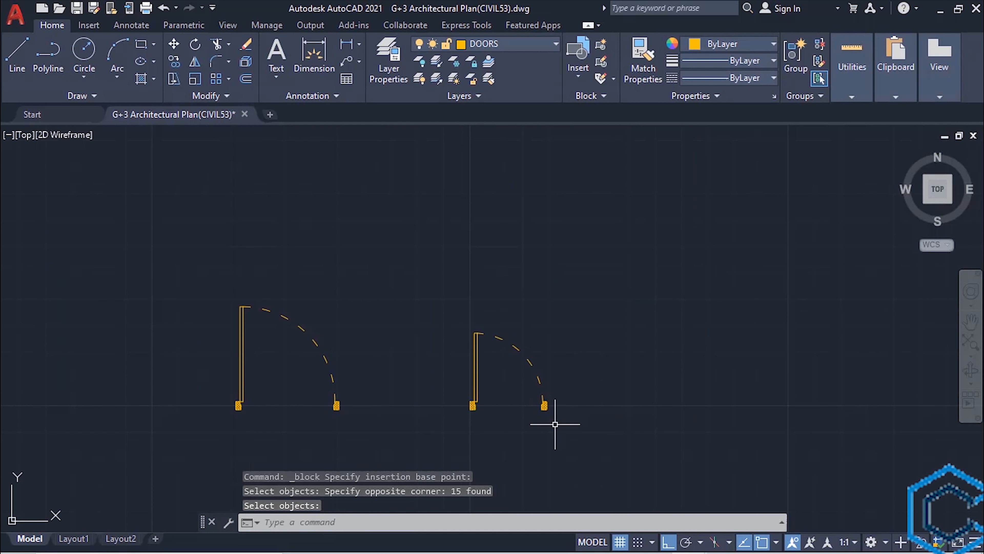
mouse_move(561, 426)
middle_mouse_down()
mouse_move(481, 376)
mouse_move(454, 371)
middle_mouse_up()
left_click(480, 389)
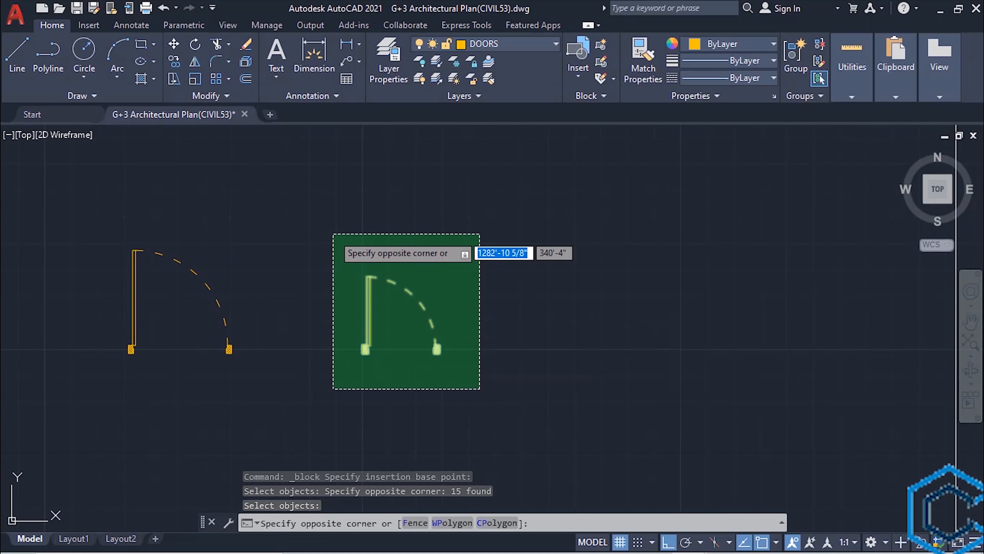
left_click(333, 236)
type("MI")
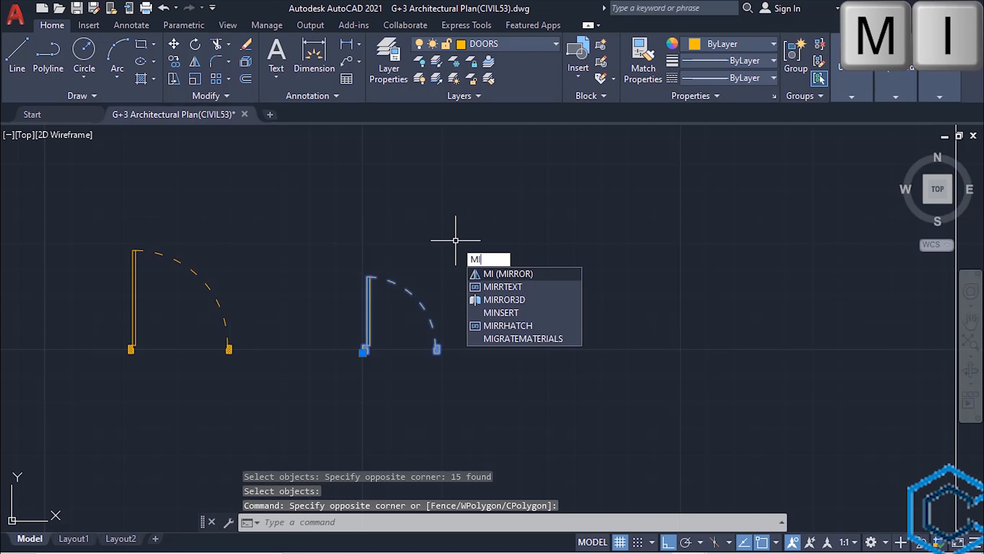
key("Return")
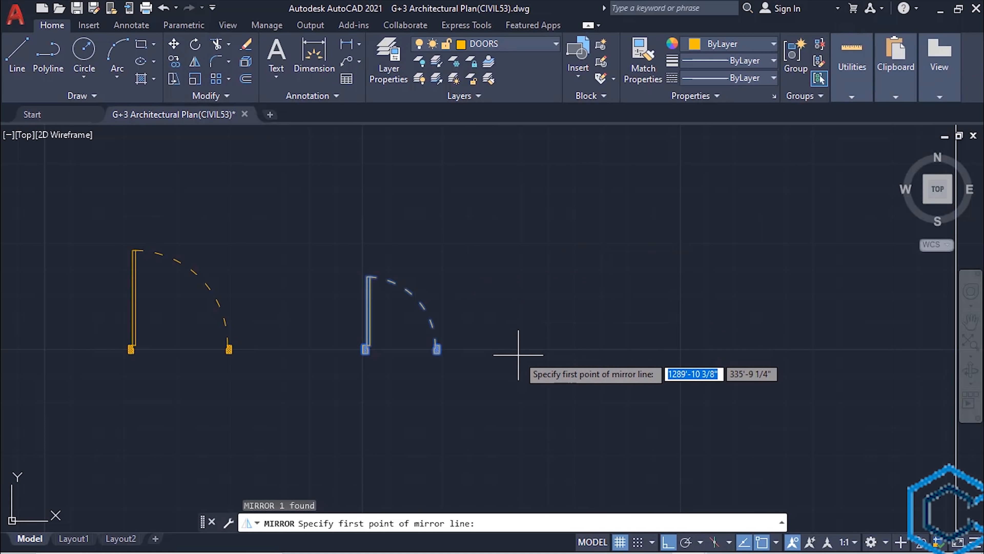
left_click(530, 364)
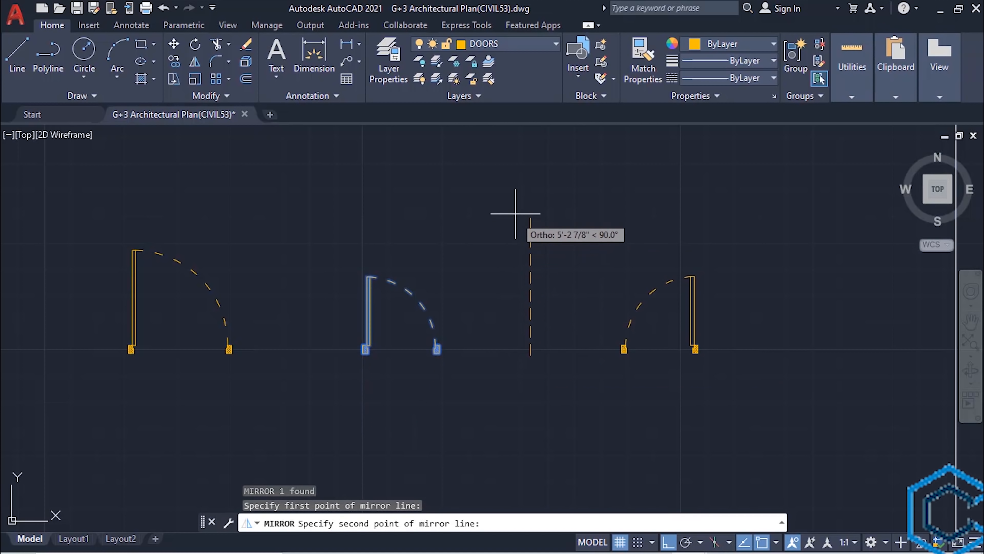
left_click(516, 171)
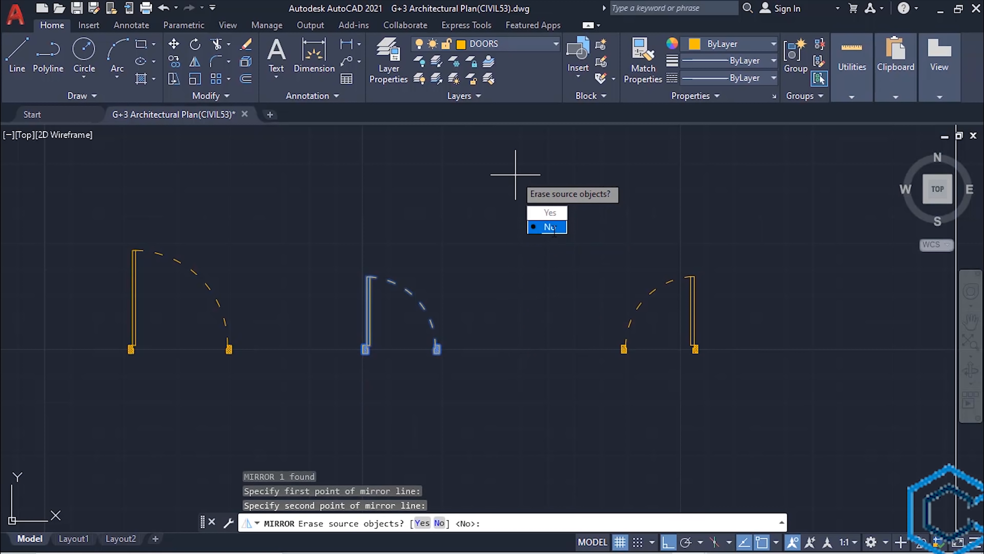
key("Return")
Mirror both 2 feet 6 inch door blocks across a horizontal line below them, keeping the originals.
left_click(751, 406)
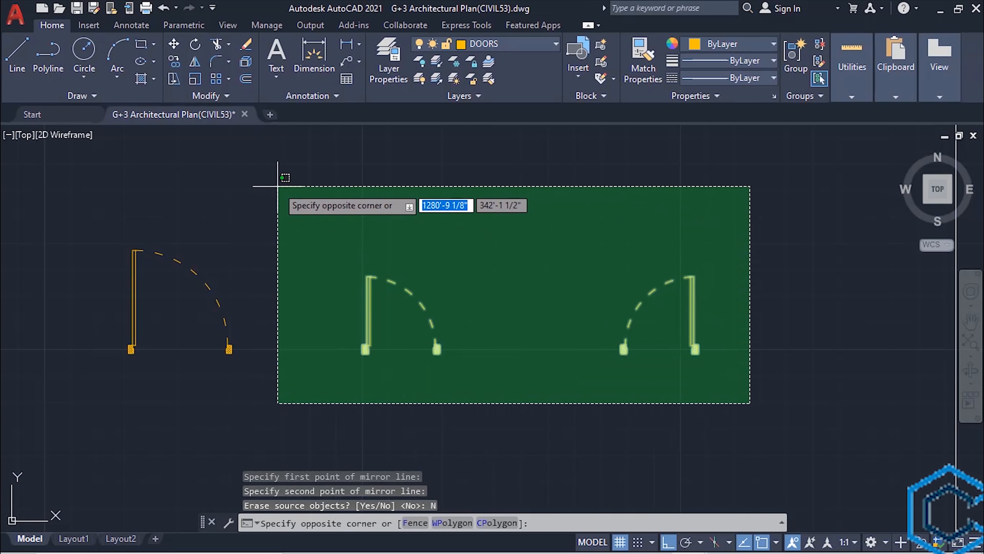
left_click(283, 179)
type("mi")
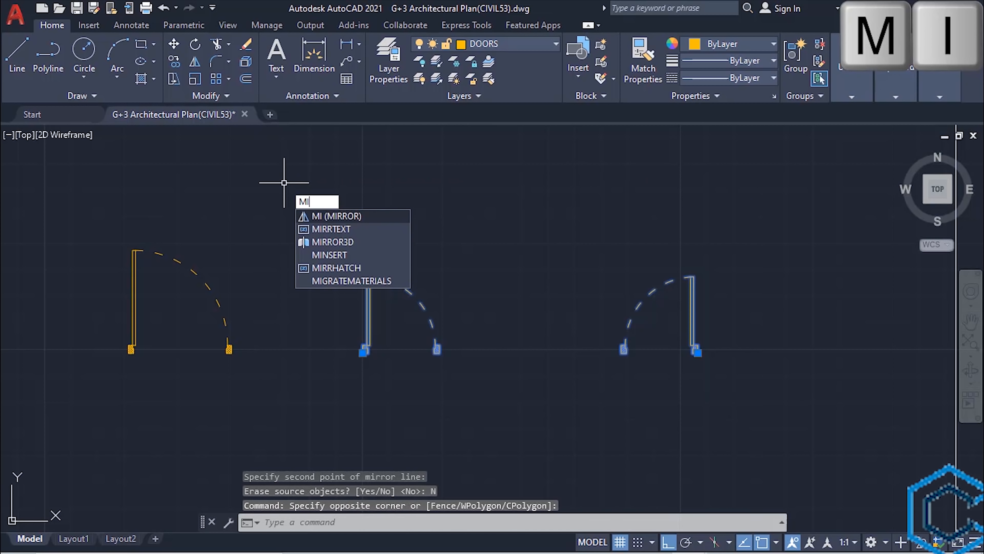
key("Return")
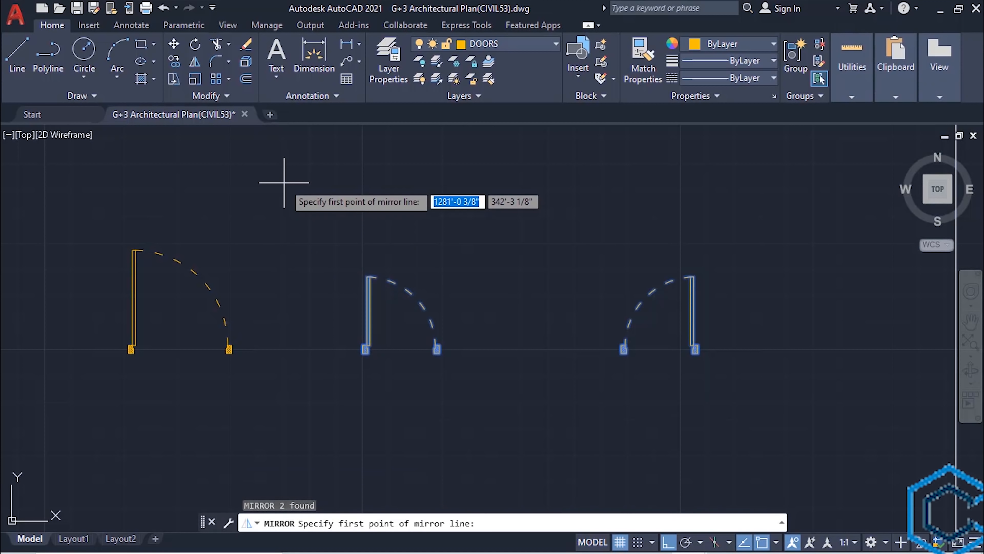
left_click(324, 433)
scroll(680, 418, "down", 3)
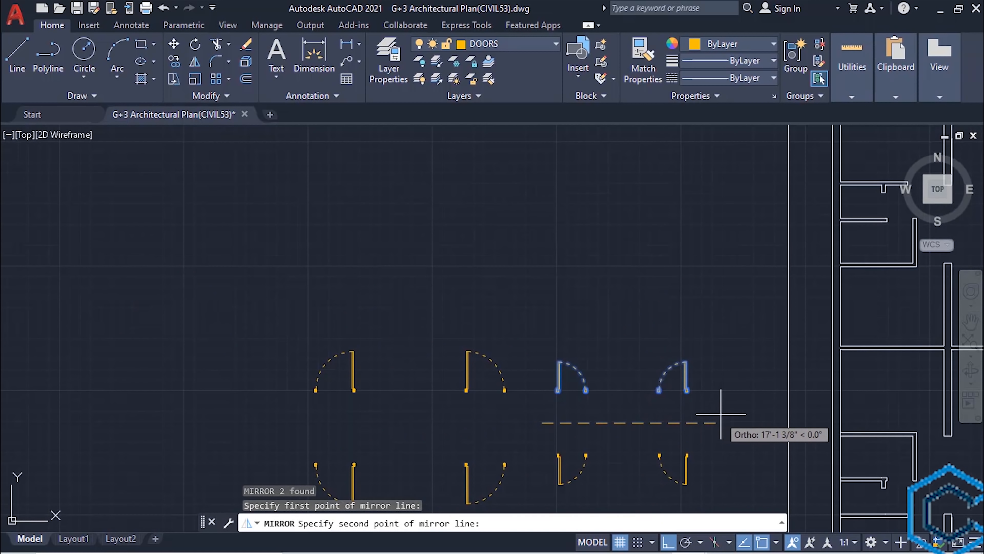
left_click(622, 358)
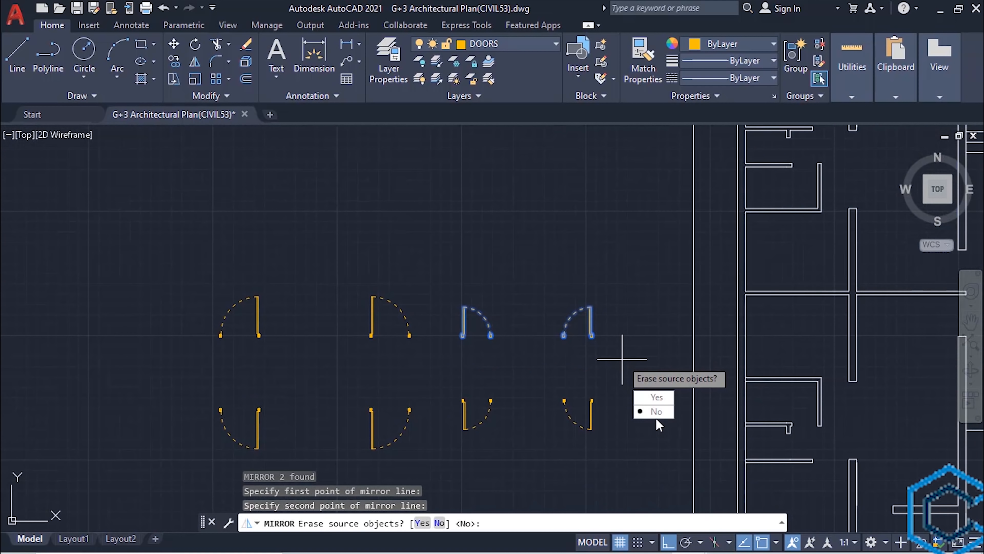
left_click(658, 417)
scroll(596, 334, "up", 1)
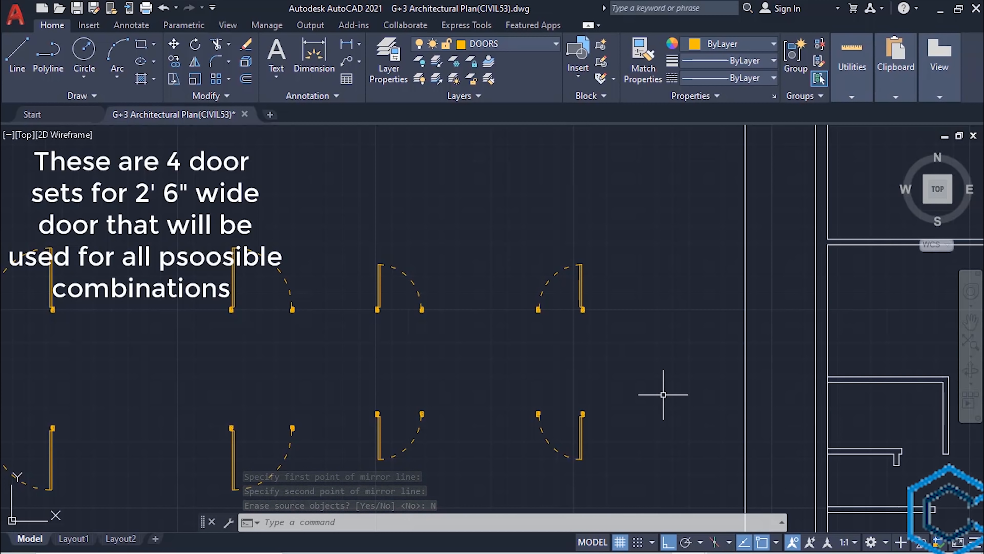
key("ctrl+z")
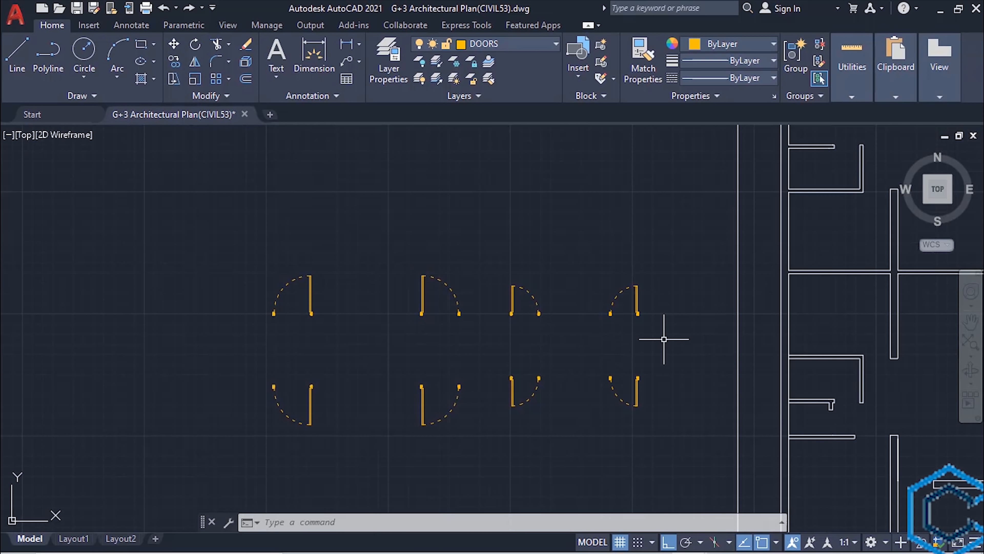
Copy the leftmost door block of the upper row horizontally into the empty area to its left.
scroll(349, 326, "up", 5)
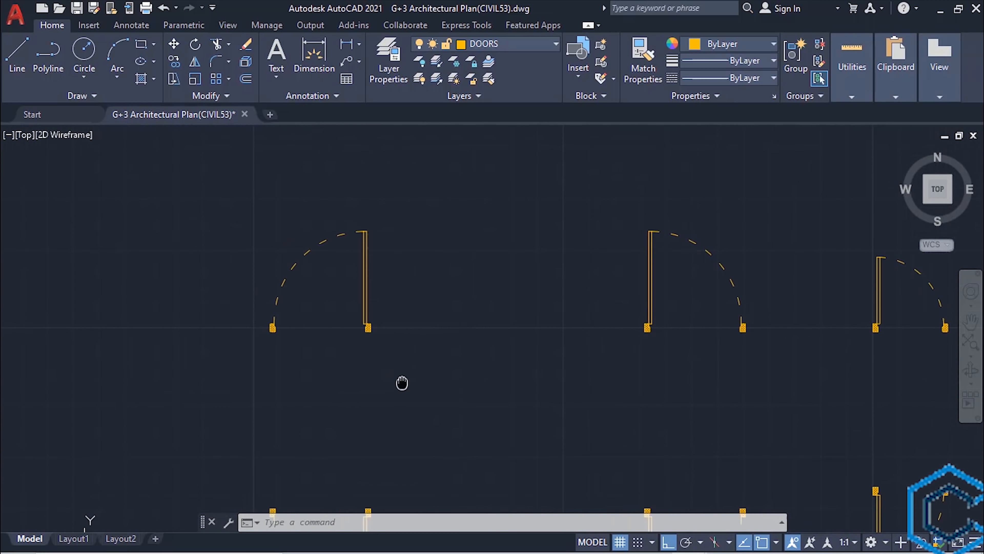
left_click(439, 367)
left_click(253, 209)
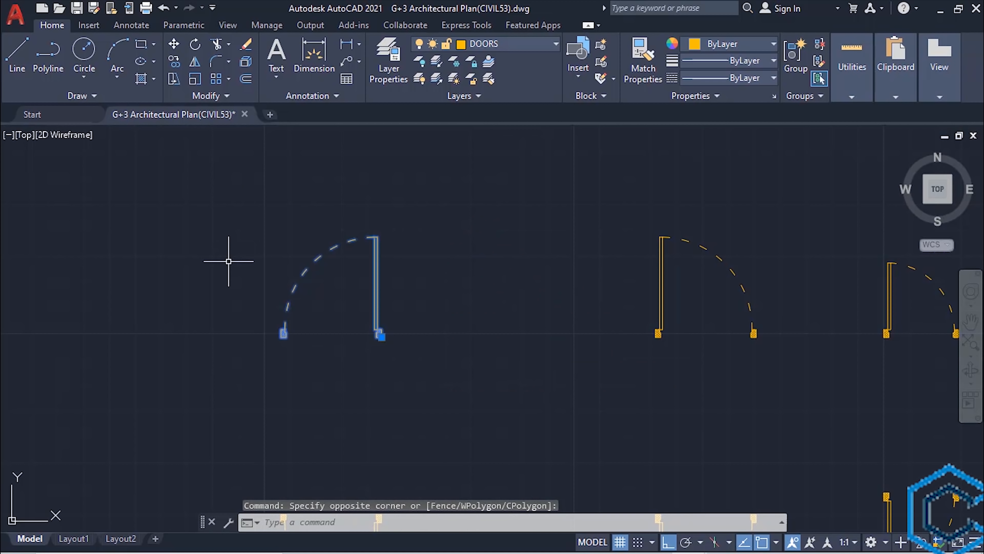
type("CO")
key("Return")
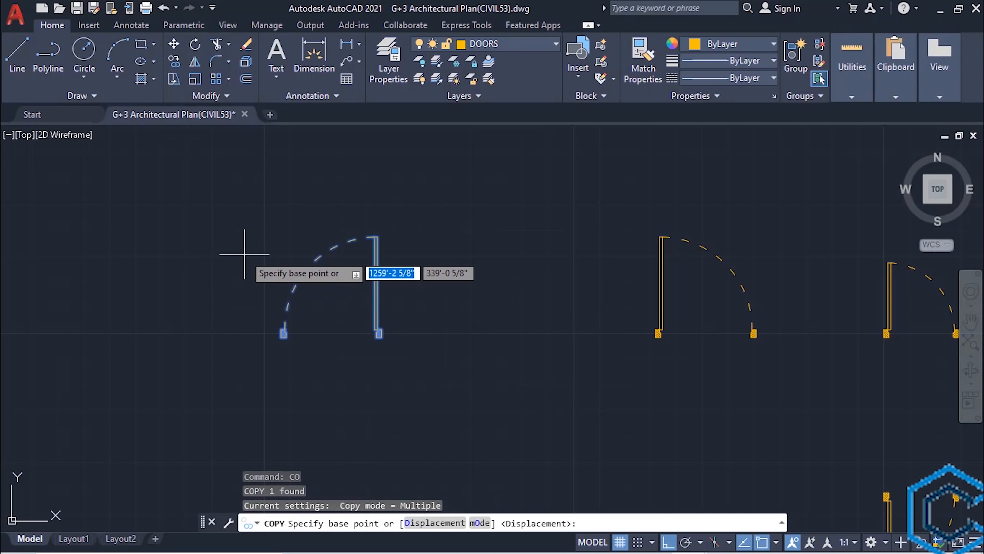
left_click(379, 333)
middle_click_drag(281, 334, 545, 336)
left_click(491, 336)
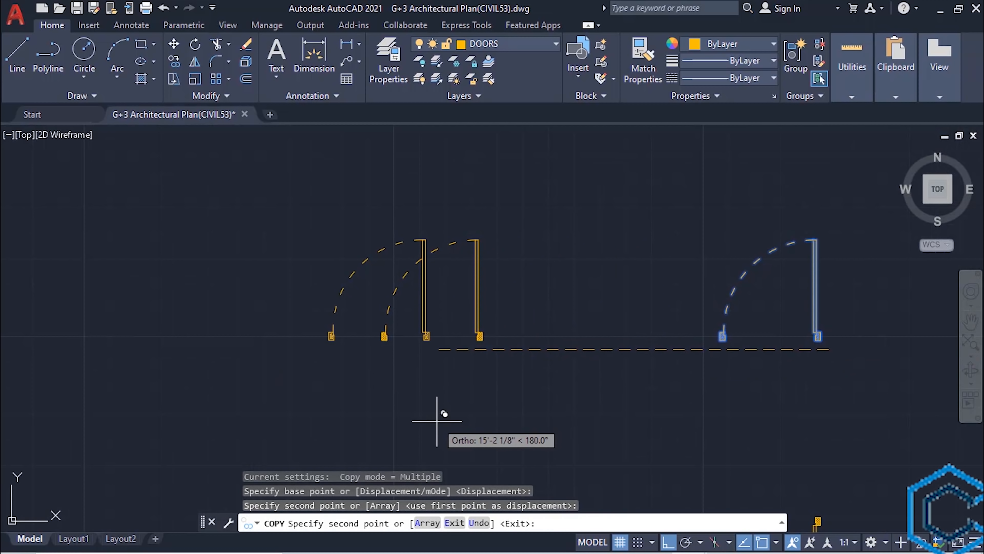
key("Escape")
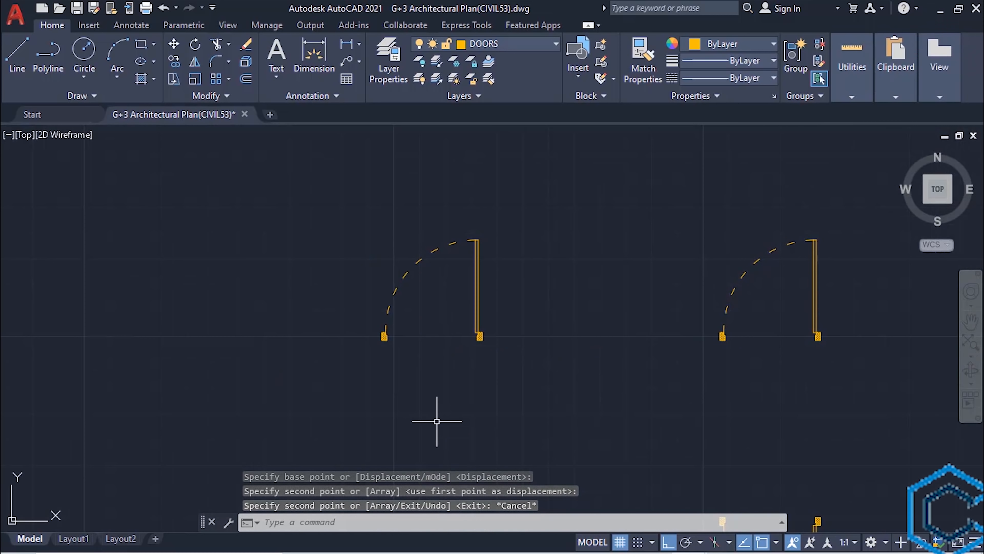
Explode the copied door block into separate objects.
type("EXPLODE")
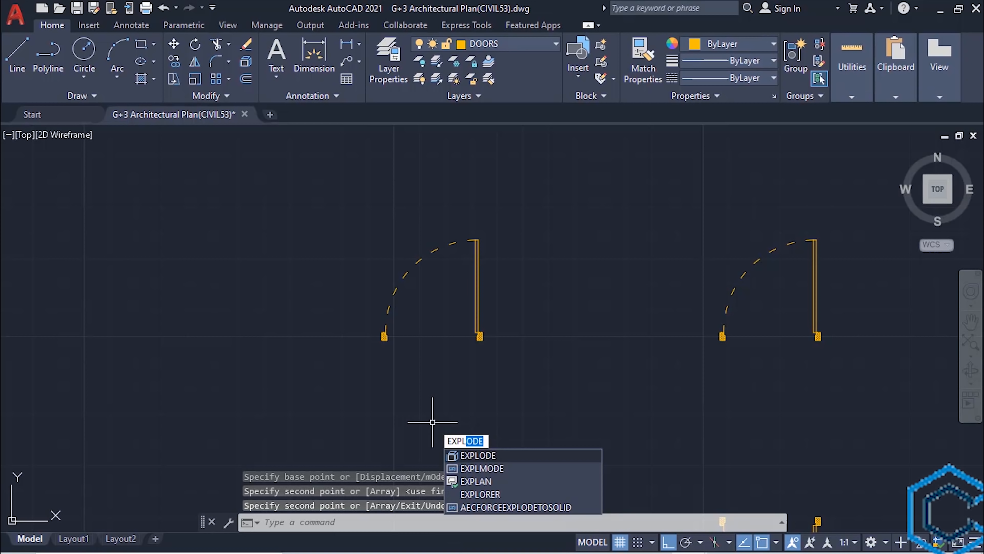
key("Return")
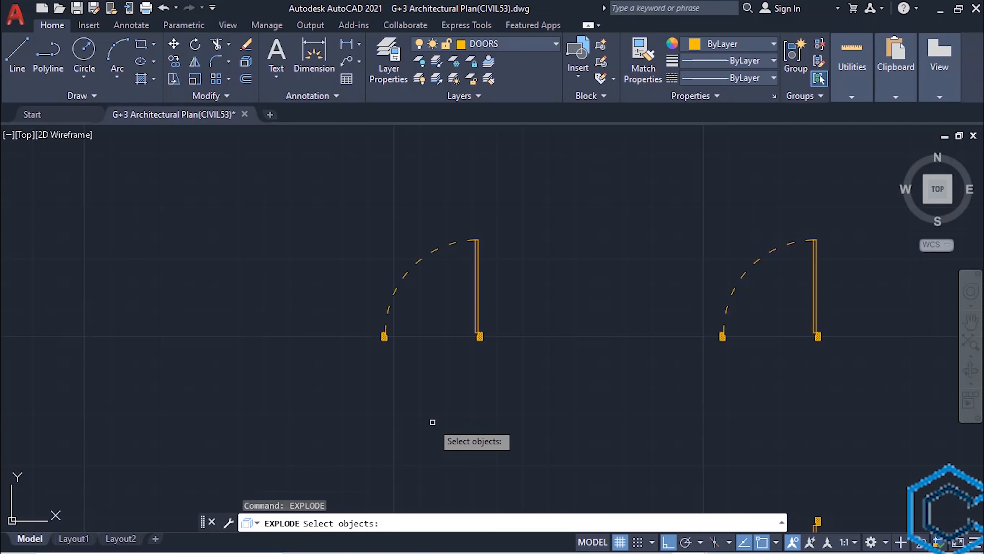
left_click(521, 386)
left_click(279, 176)
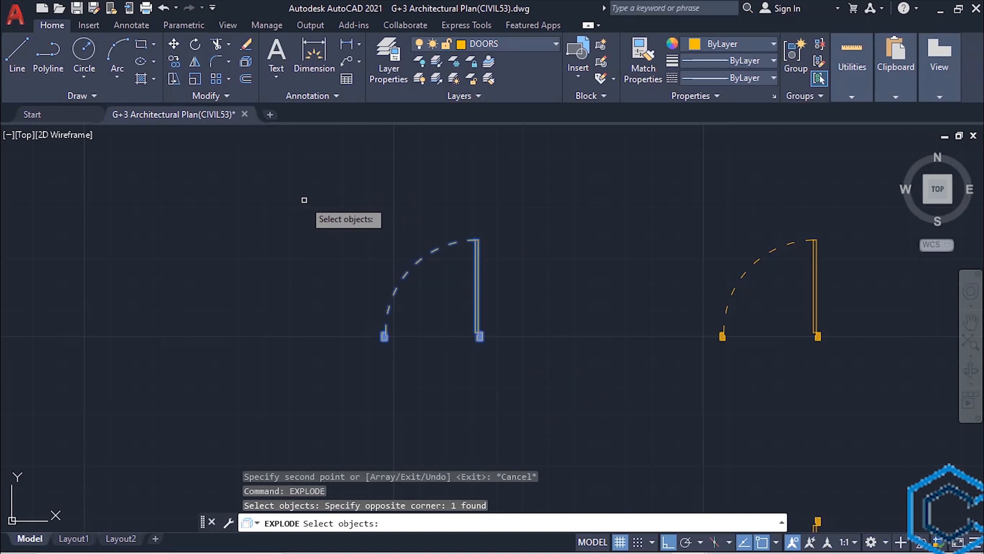
key("Return")
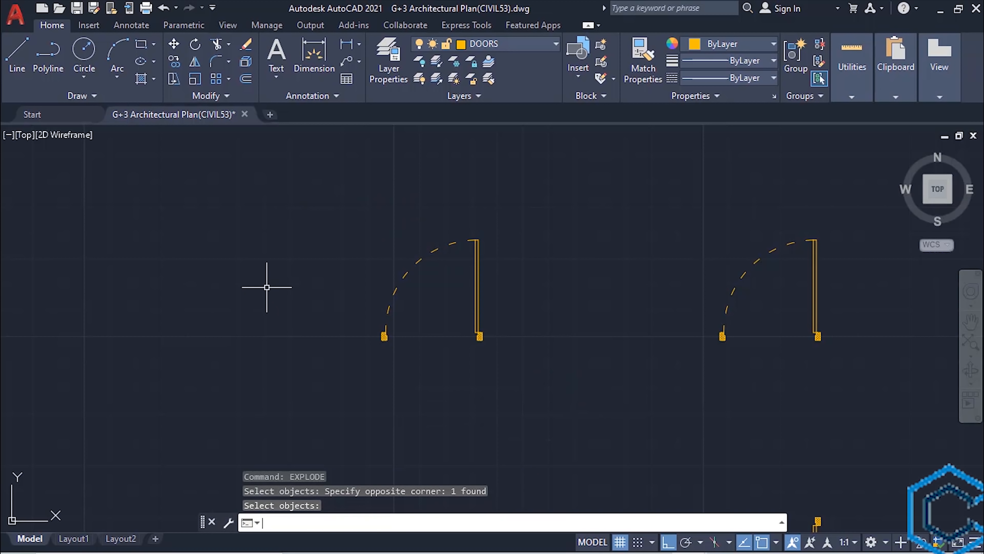
Move the exploded door's left jamb outline together with its hatch 6" straight to the left.
type("m")
key("Return")
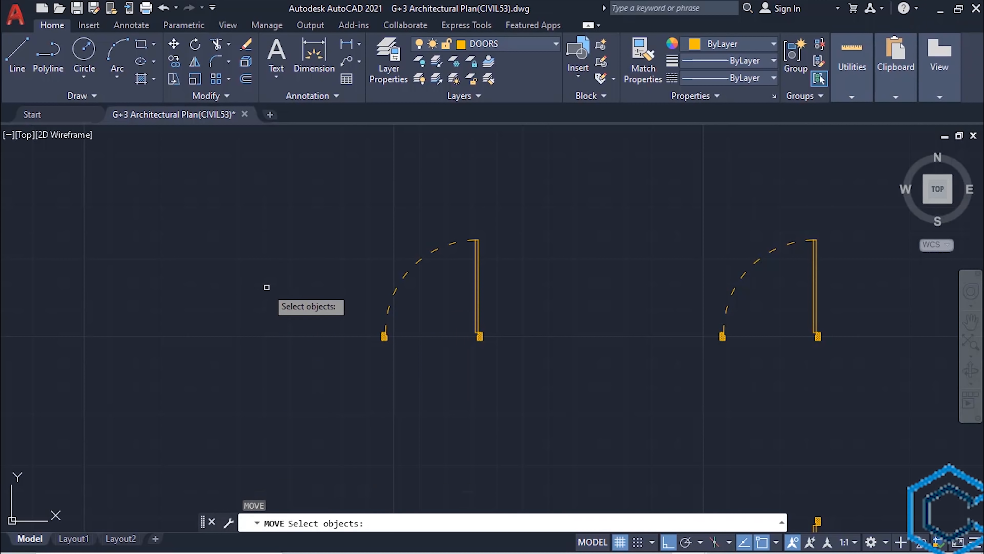
scroll(384, 336, "up", 9)
left_click(425, 382)
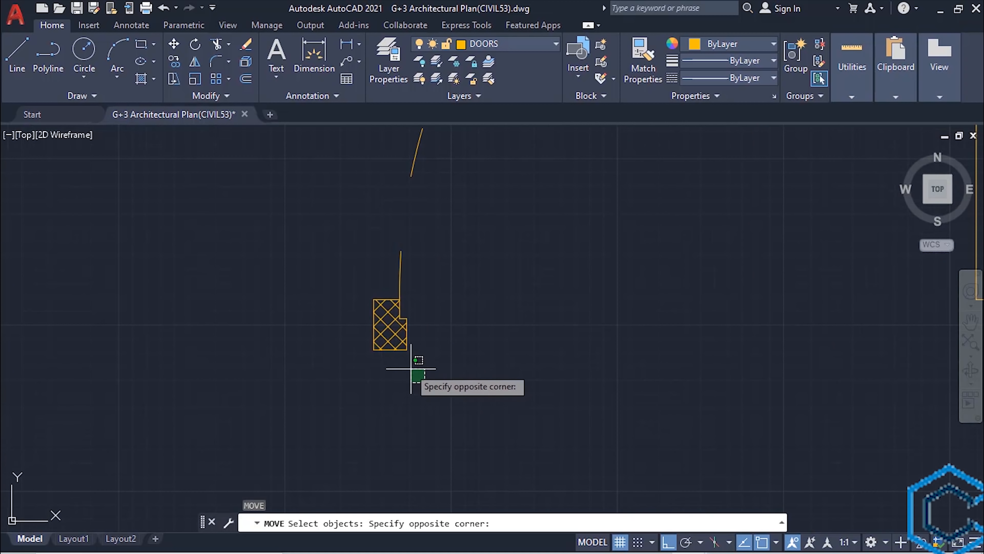
left_click(357, 334)
scroll(393, 307, "up", 4)
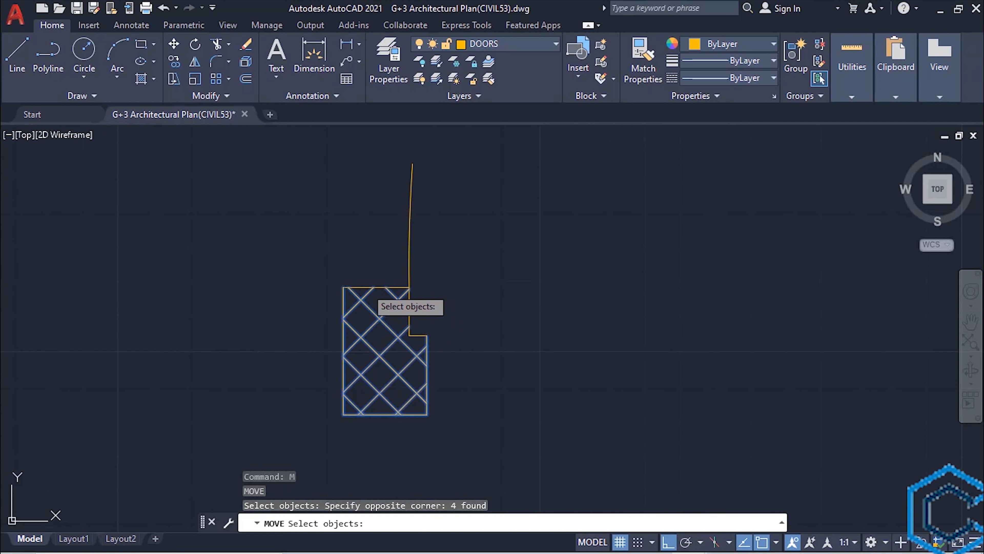
left_click(429, 342)
left_click(418, 335)
left_click(410, 327)
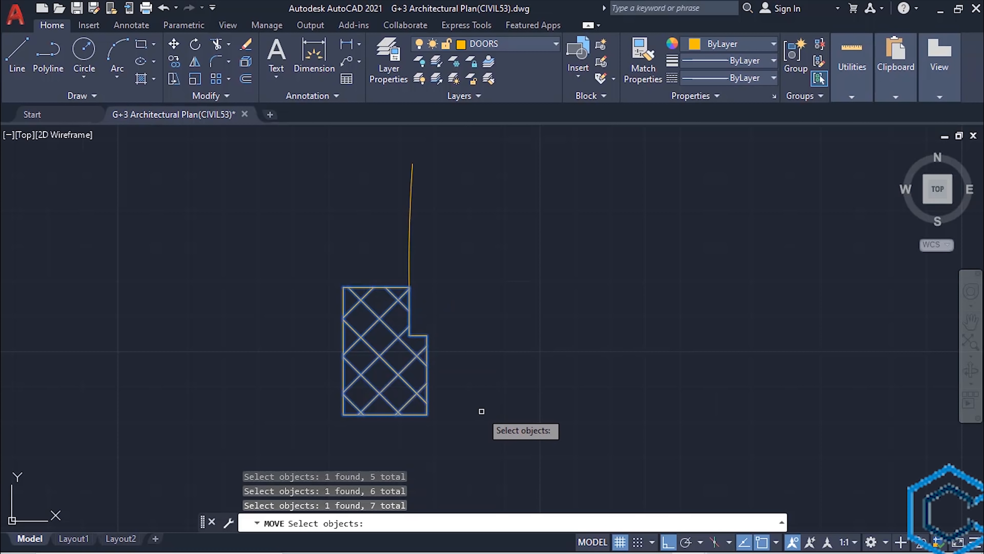
key("Return")
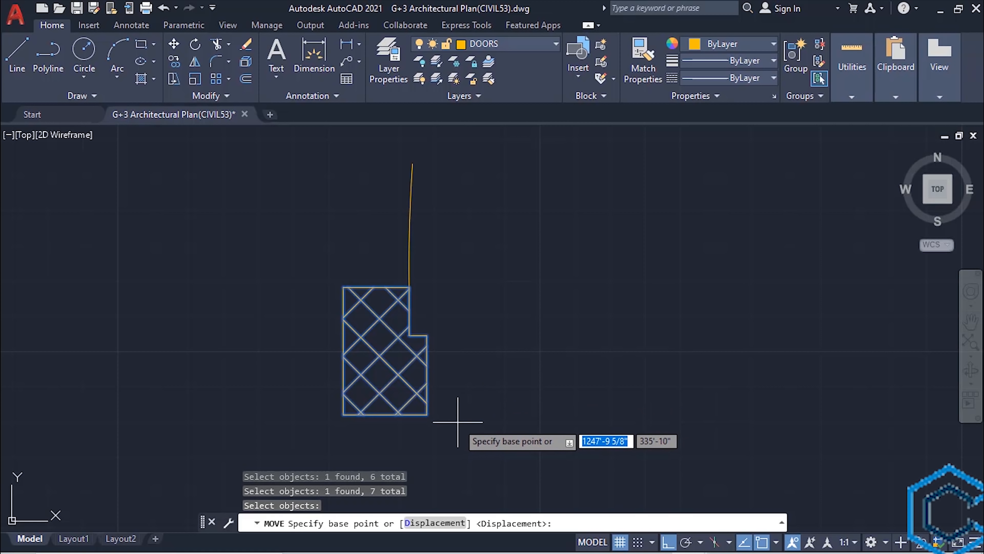
left_click(427, 414)
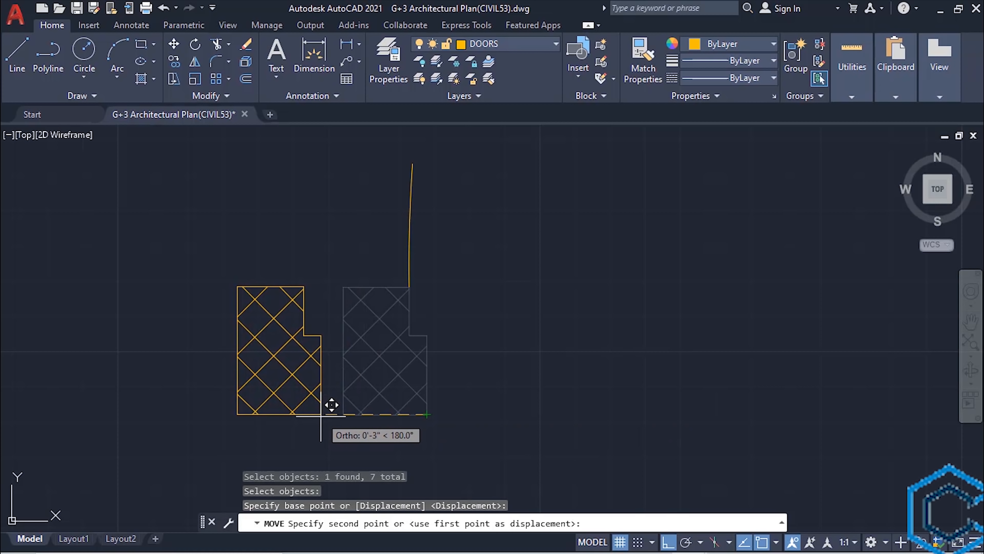
type("6\"")
key("Return")
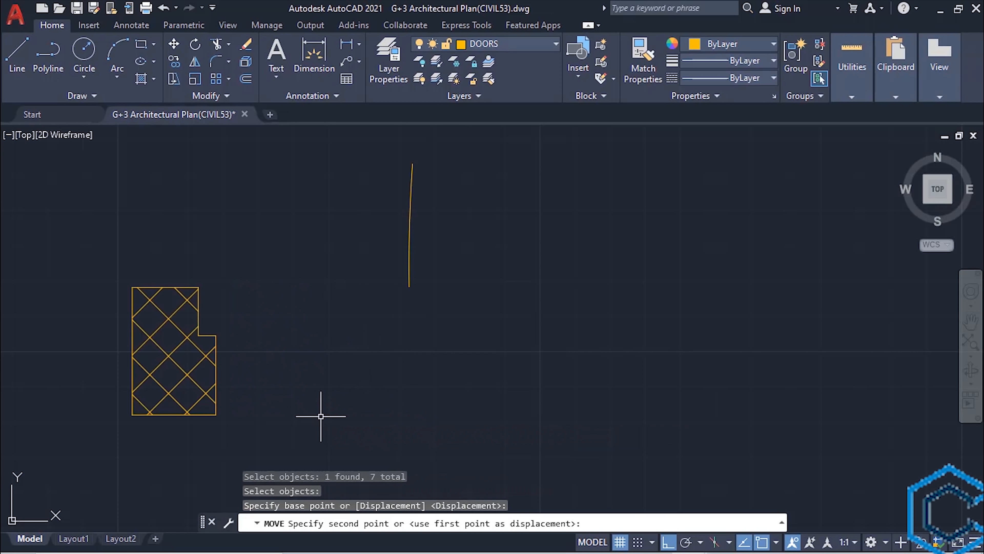
Delete the hatch that fills both jambs of the exploded door.
scroll(407, 380, "down", 6)
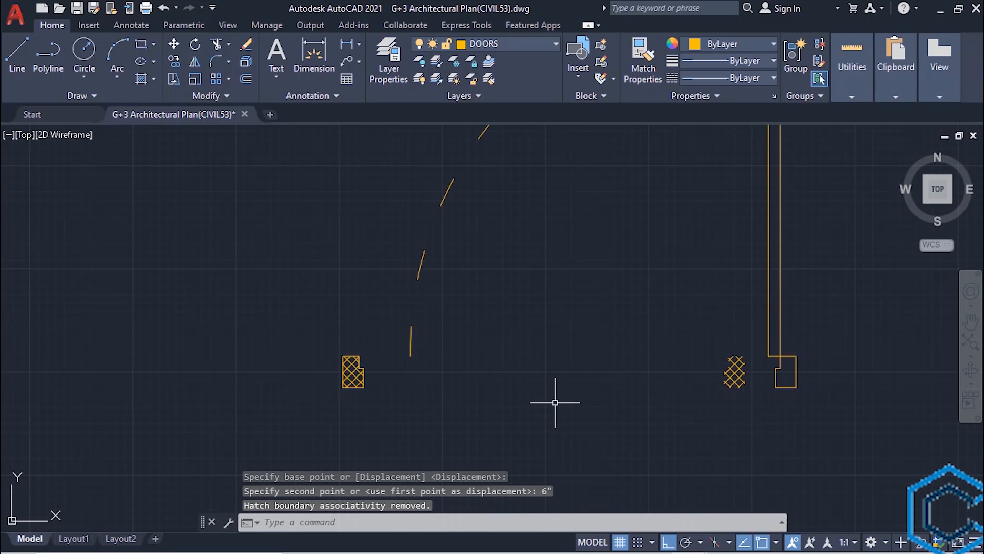
left_click(733, 373)
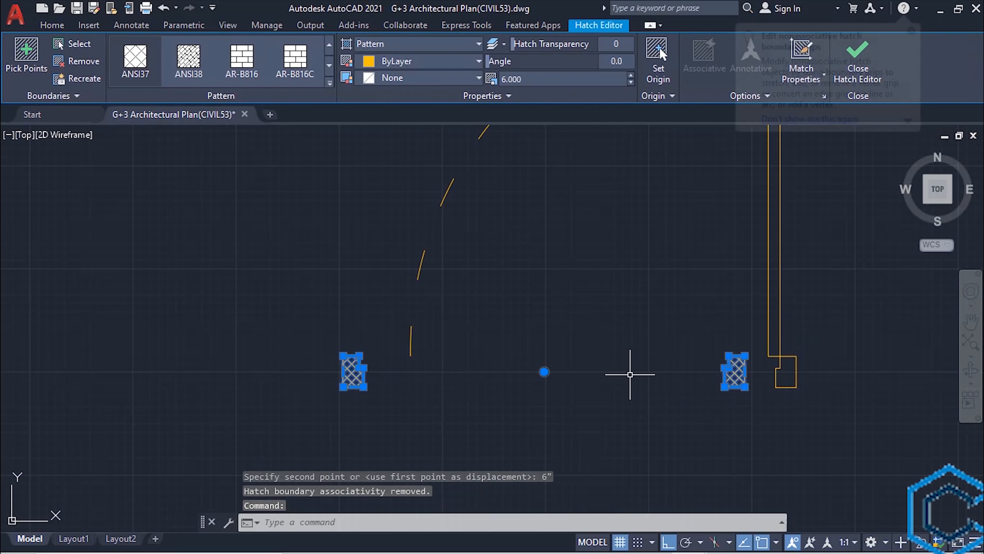
key("Delete")
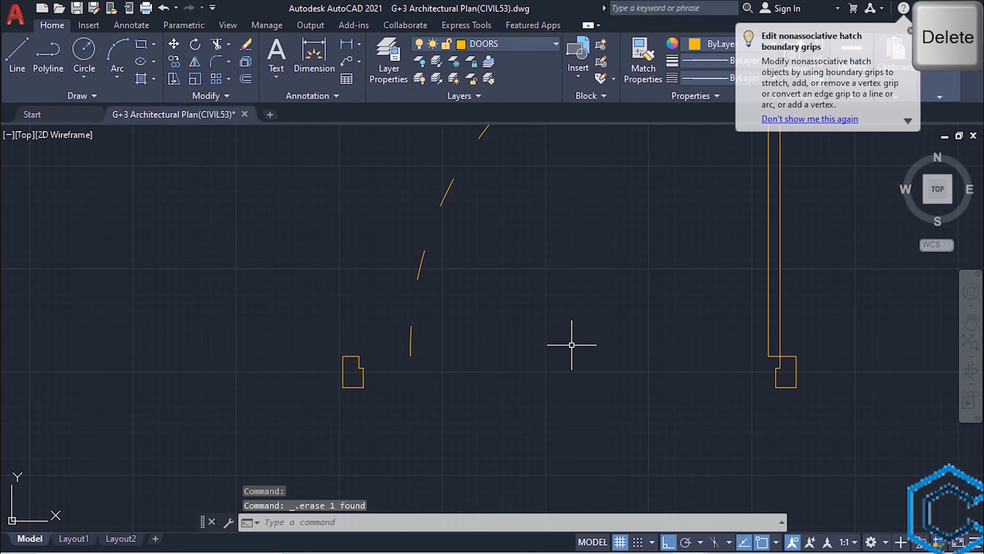
Stretch the top edge of the exploded door's leaf upward by 6".
scroll(572, 345, "down", 2)
middle_click_drag(611, 288, 488, 378)
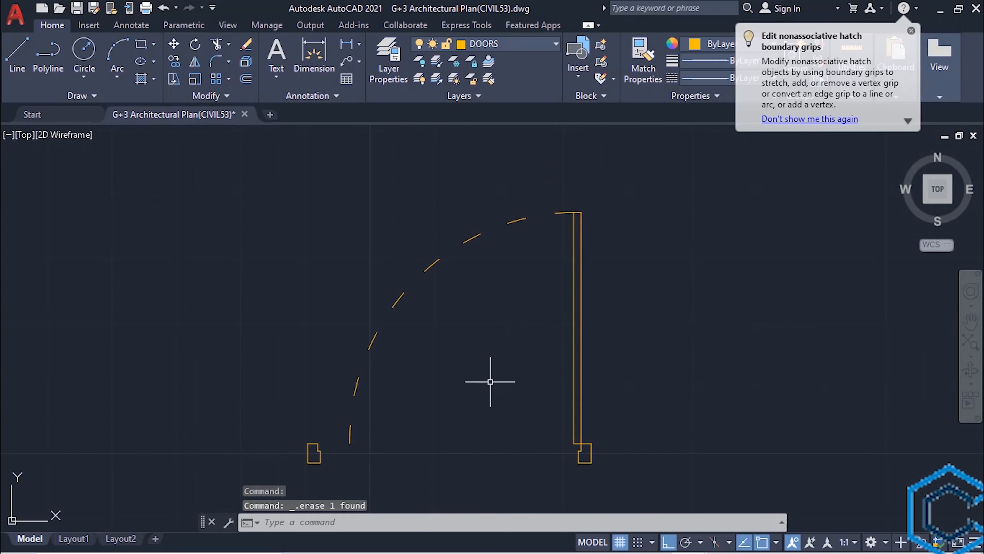
left_click(575, 245)
scroll(576, 218, "up", 4)
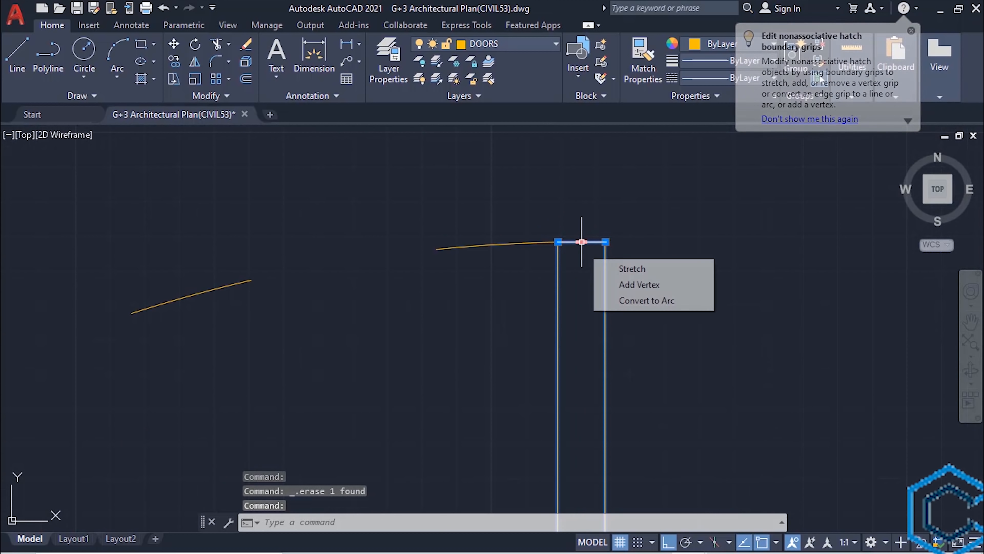
left_click(582, 242)
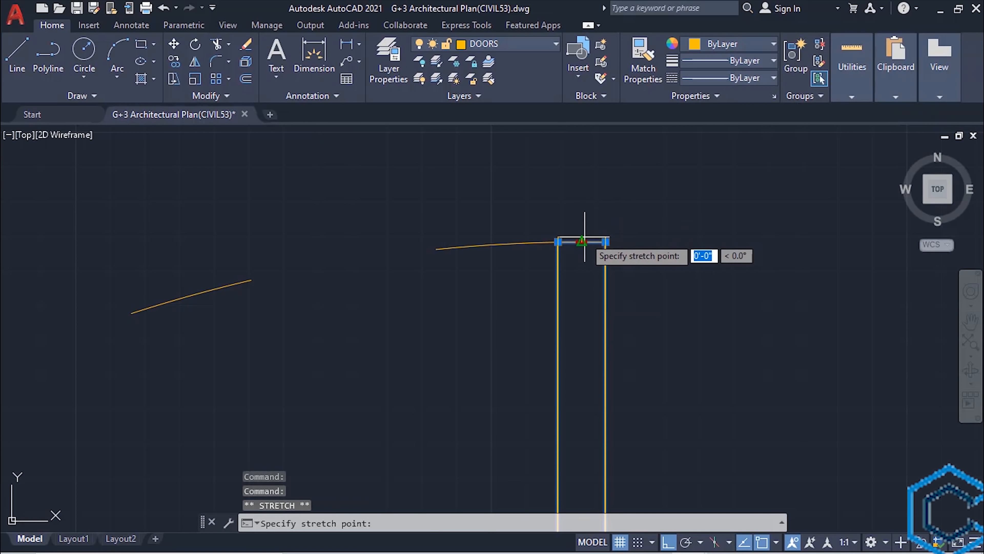
middle_click_drag(577, 241, 600, 317)
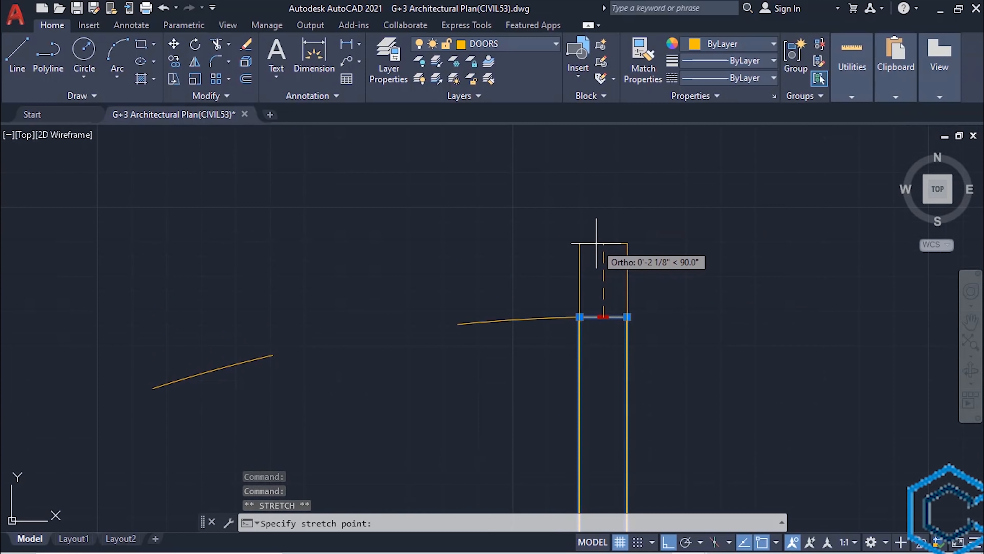
type("6")
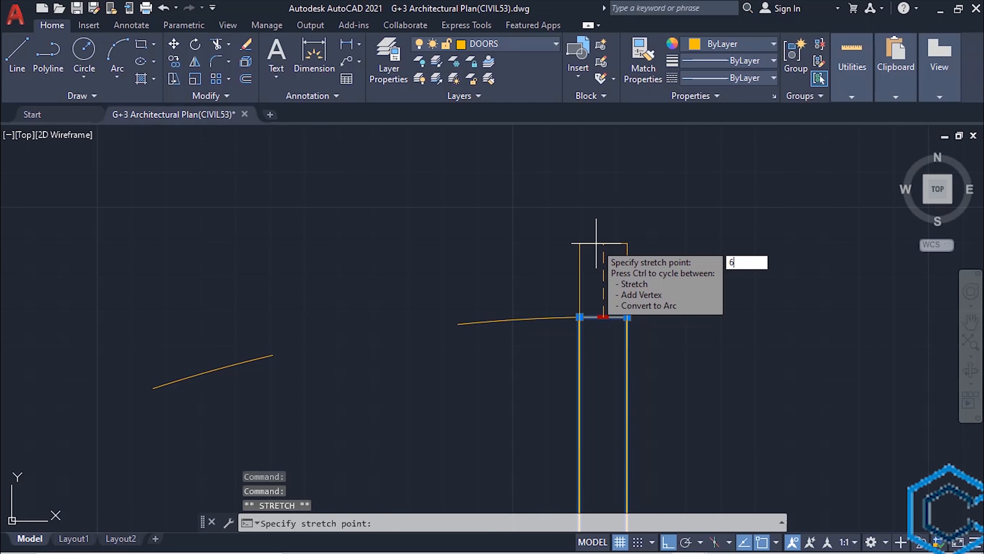
key("Return")
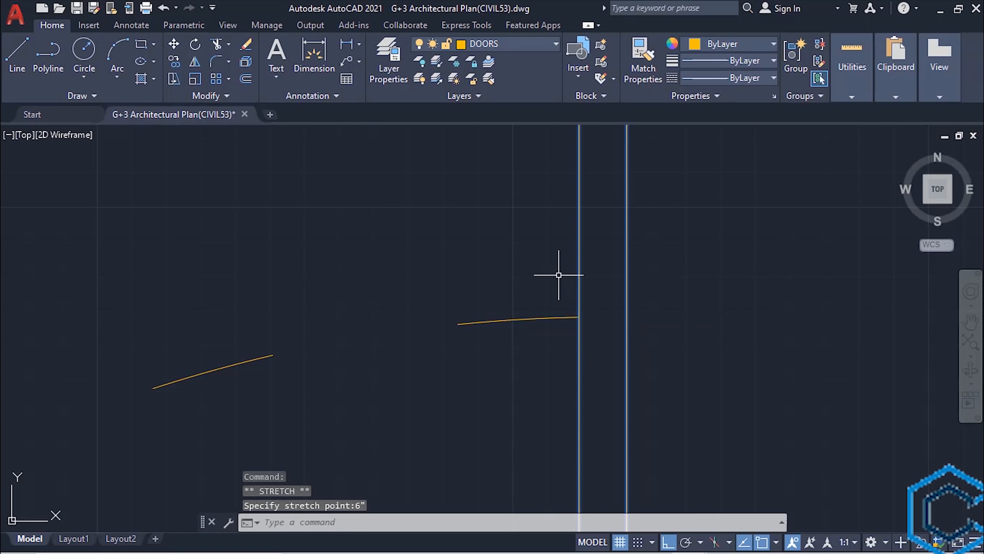
Stretch the upper endpoint of the swing arc to the top-left corner of the lengthened door leaf.
left_click(543, 318)
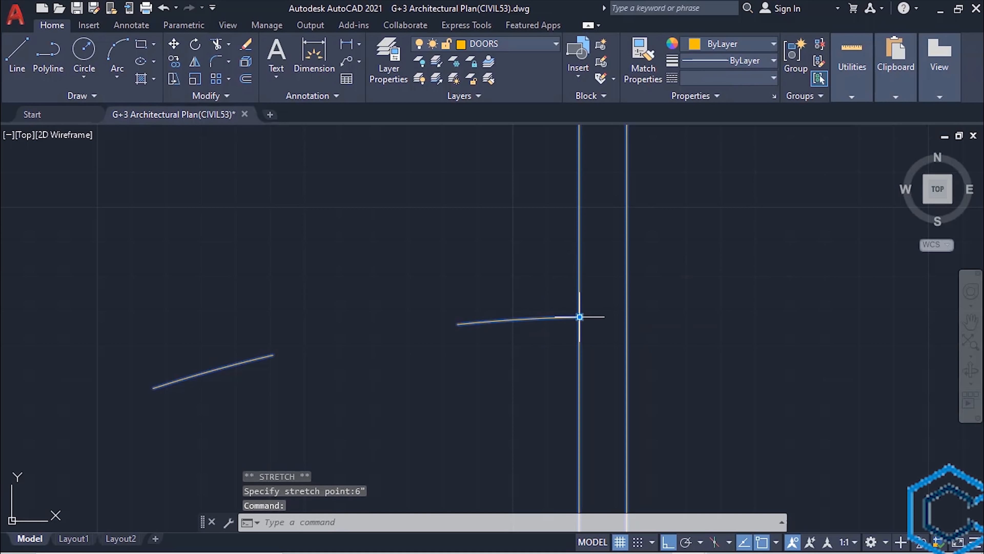
left_click(580, 317)
middle_click_drag(547, 258, 560, 473)
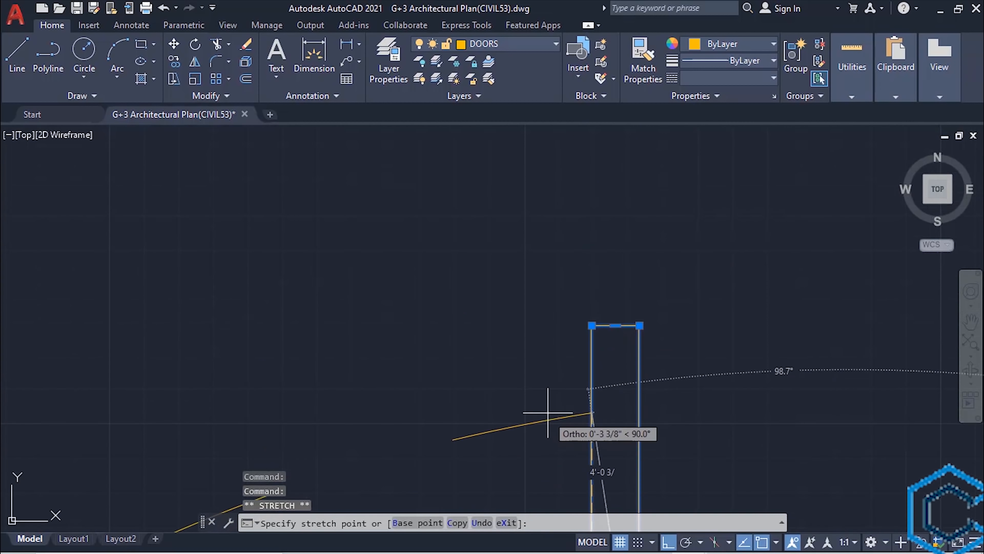
left_click(590, 325)
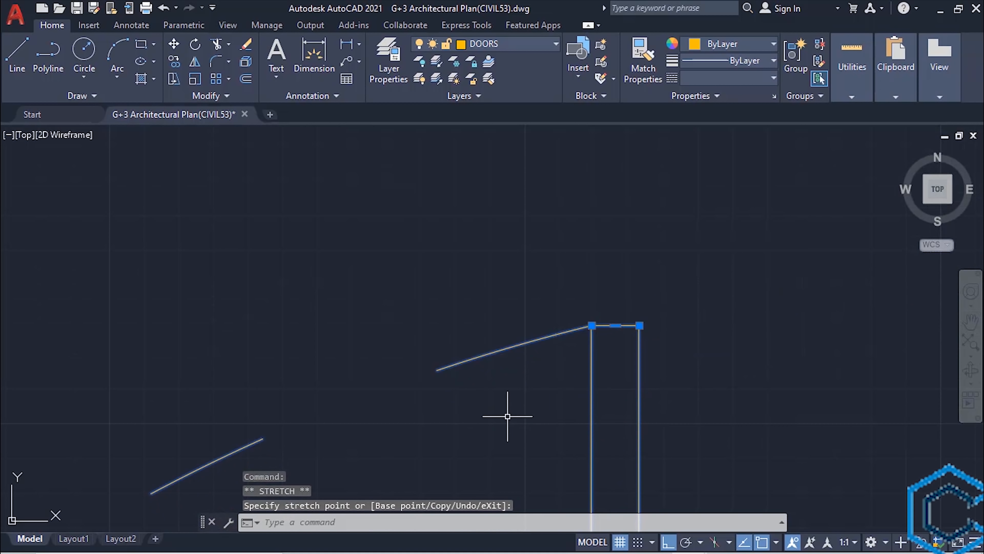
Stretch the lower endpoint of the door's swing arc to the top-right corner of the left jamb.
scroll(509, 413, "down", 5)
mouse_move(510, 413)
middle_mouse_down()
mouse_move(593, 170)
mouse_move(619, 126)
middle_mouse_up()
middle_click_drag(360, 430, 446, 261)
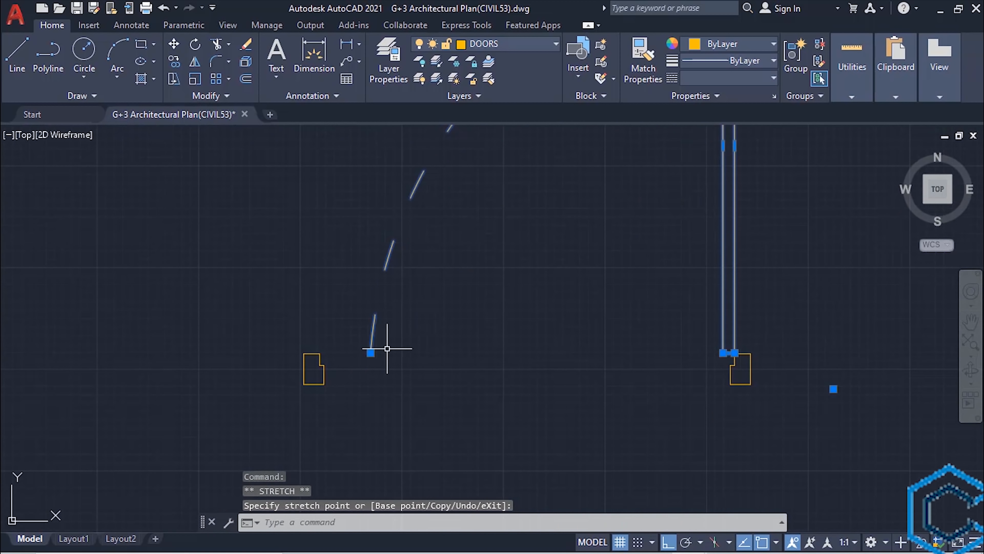
left_click(369, 354)
scroll(369, 351, "up", 6)
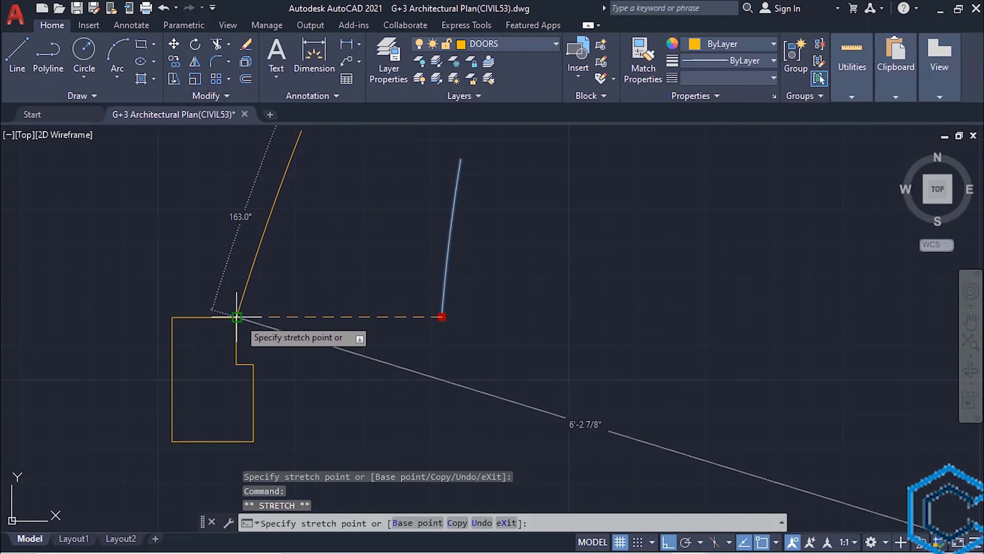
left_click(236, 317)
scroll(479, 267, "down", 4)
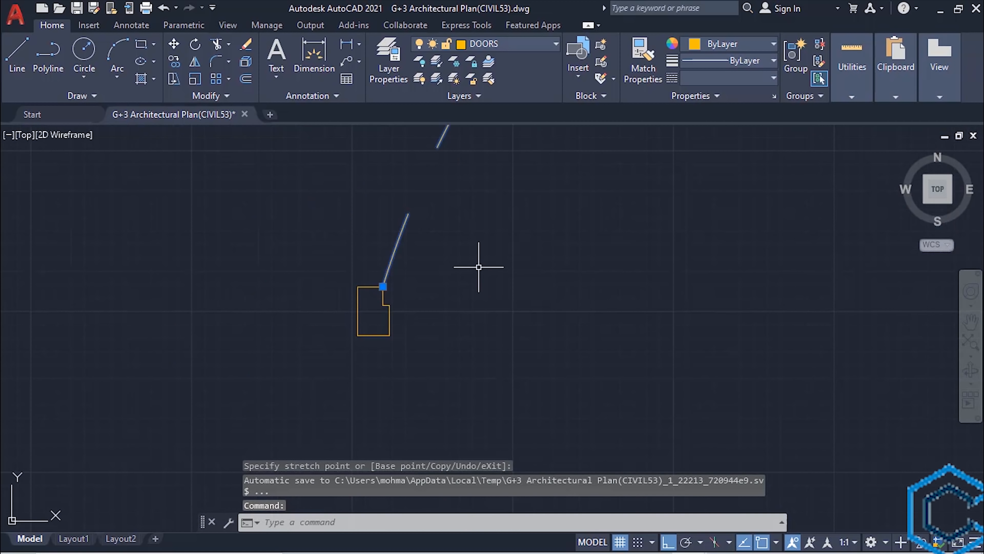
Reshape the swing arc by stretching its midpoint slightly outward into a smooth quarter-circle curve, and clear the selection.
scroll(479, 266, "down", 4)
middle_click_drag(598, 268, 579, 369)
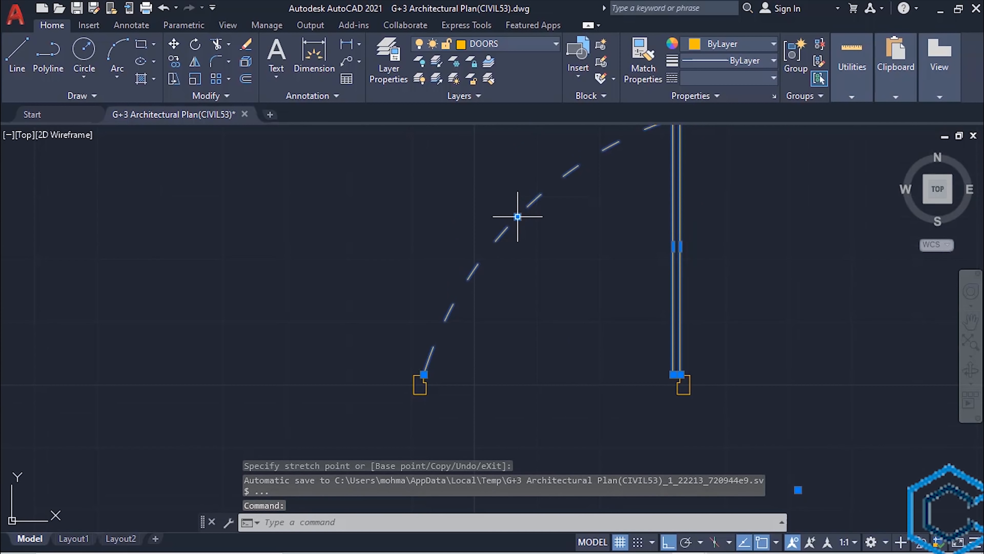
left_click(518, 216)
middle_click_drag(519, 215, 521, 257)
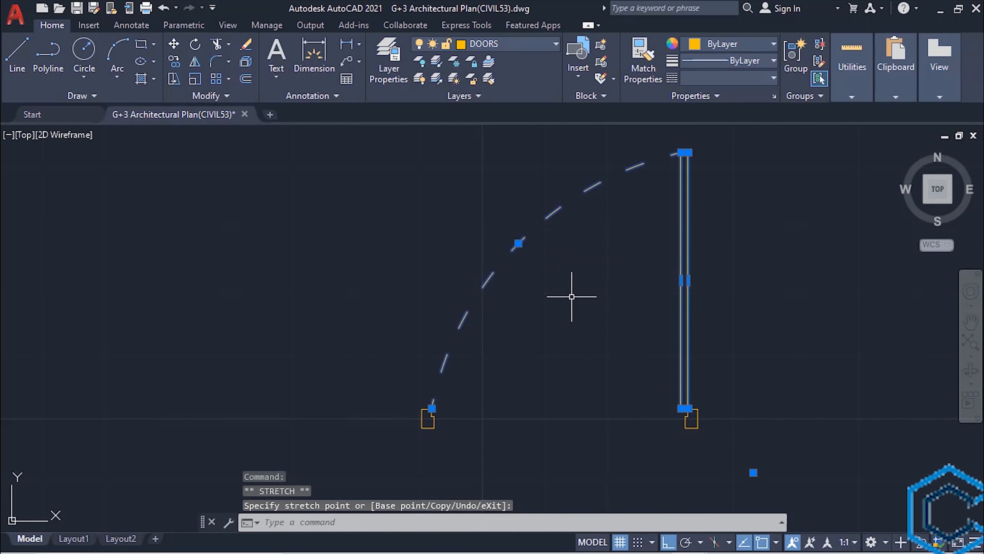
key("Escape")
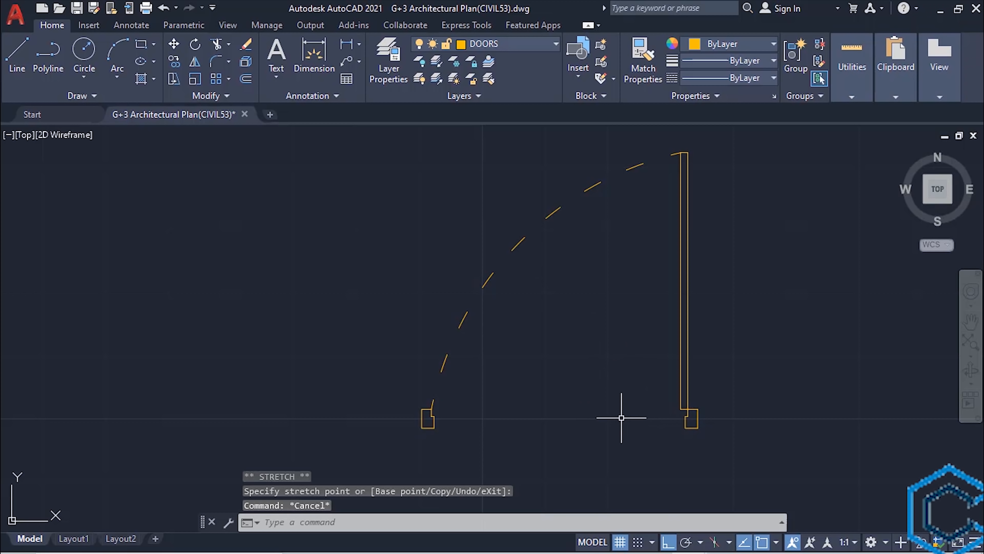
Hatch the interiors of both jambs of the widened door with the ANSI38 pattern.
type("h")
key("Return")
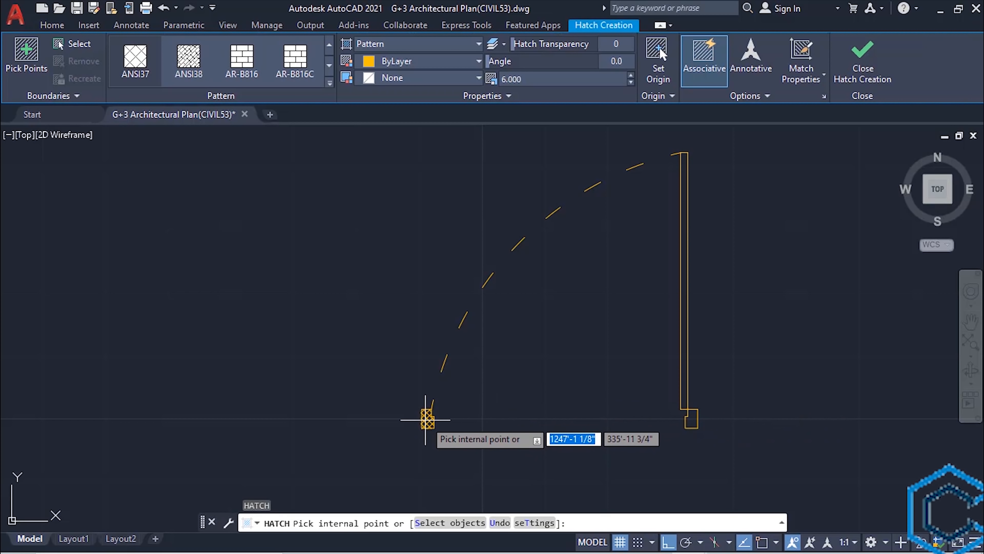
left_click(426, 420)
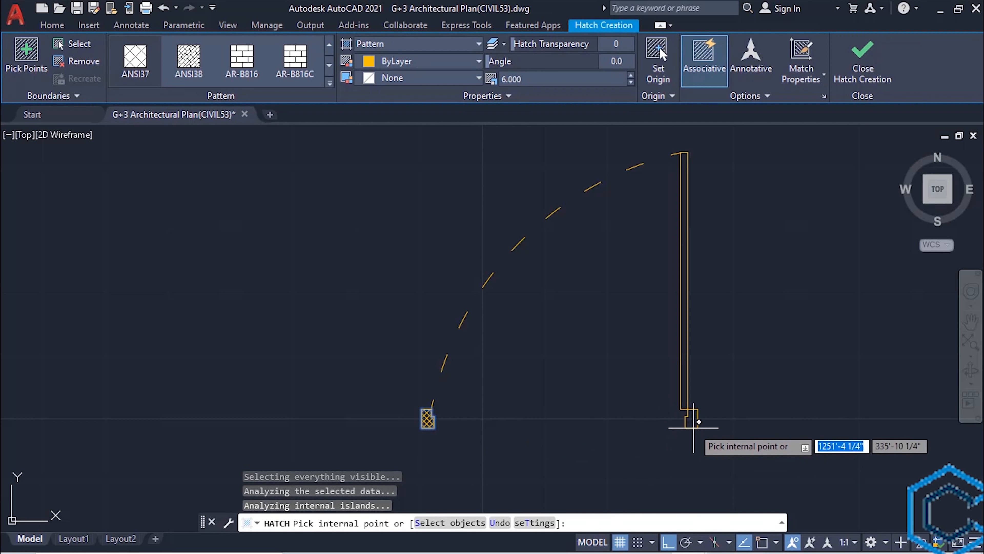
left_click(692, 415)
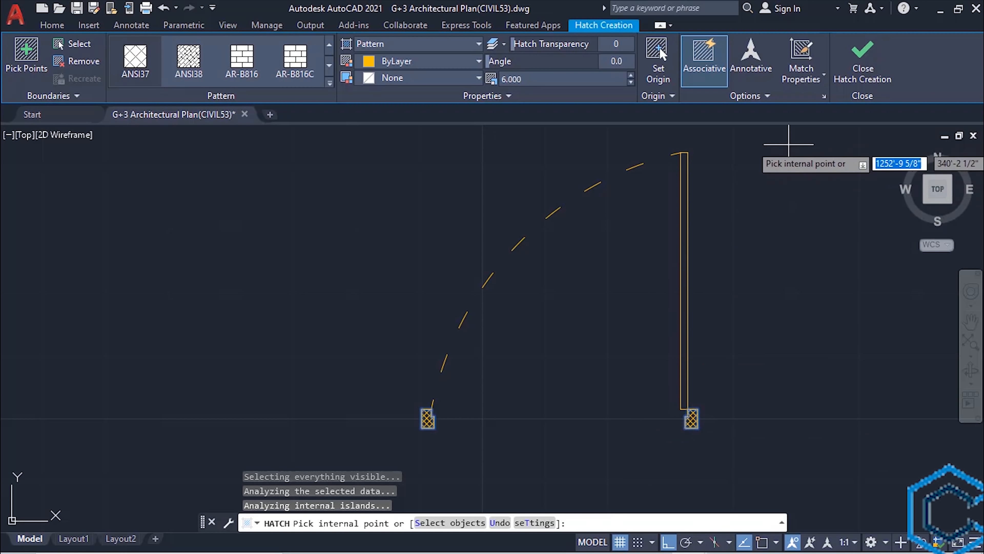
left_click(864, 58)
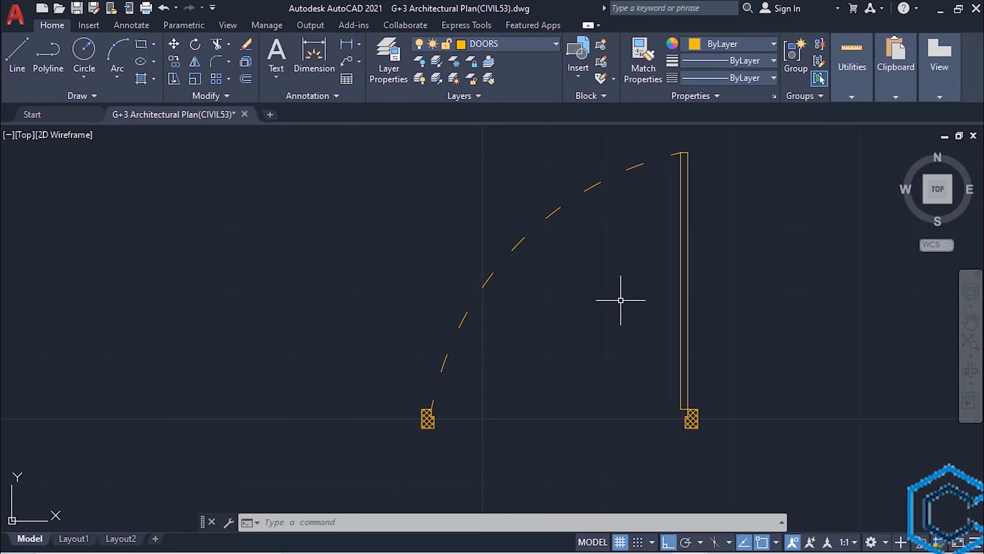
Define the whole widened door as a block named "Door 4 feet RB", with its base point at the right jamb's lower-right corner.
left_click(603, 45)
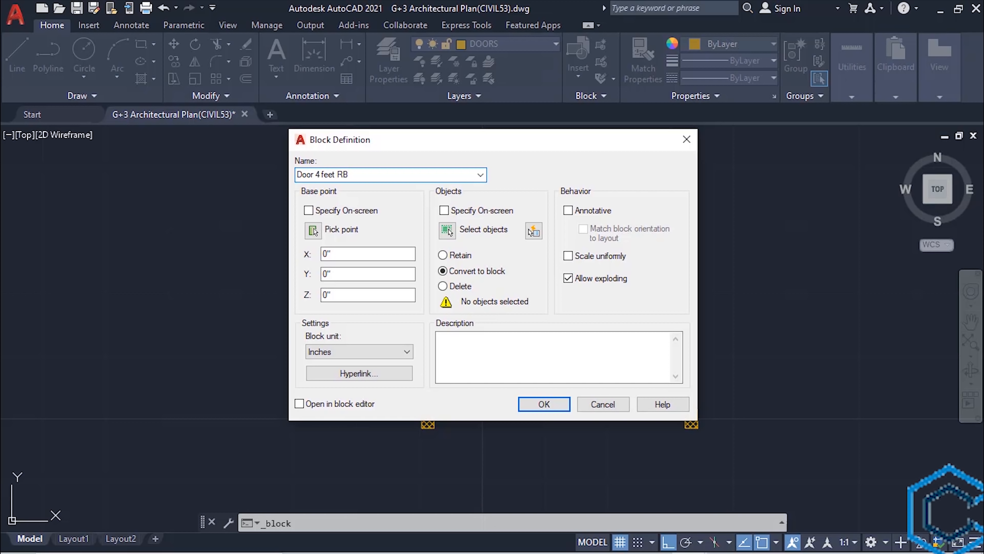
left_click(314, 230)
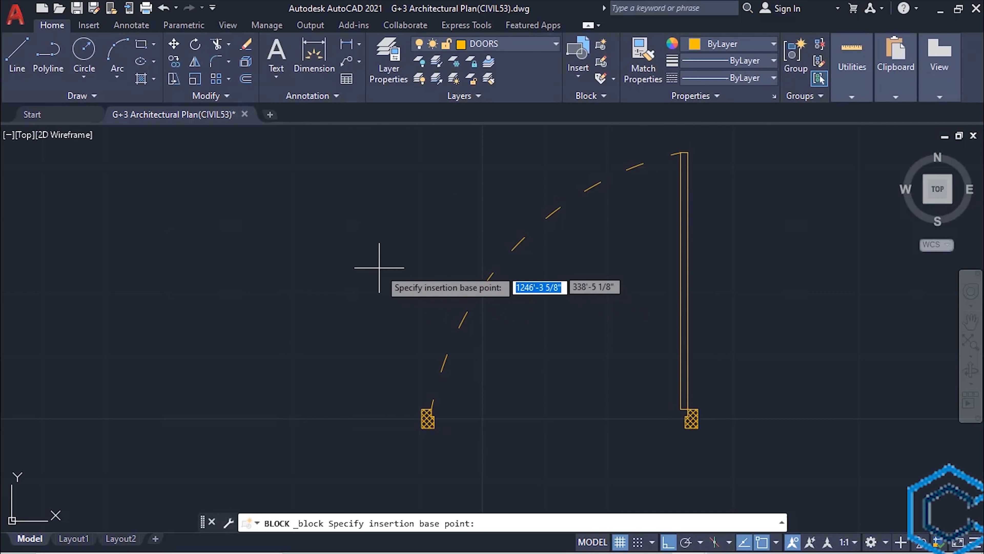
left_click(697, 427)
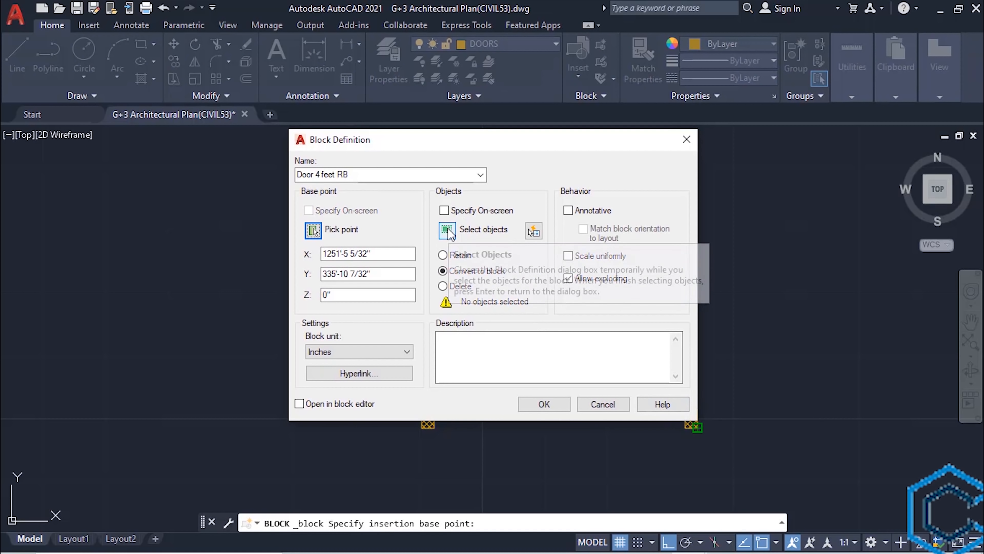
left_click(457, 232)
left_click(759, 471)
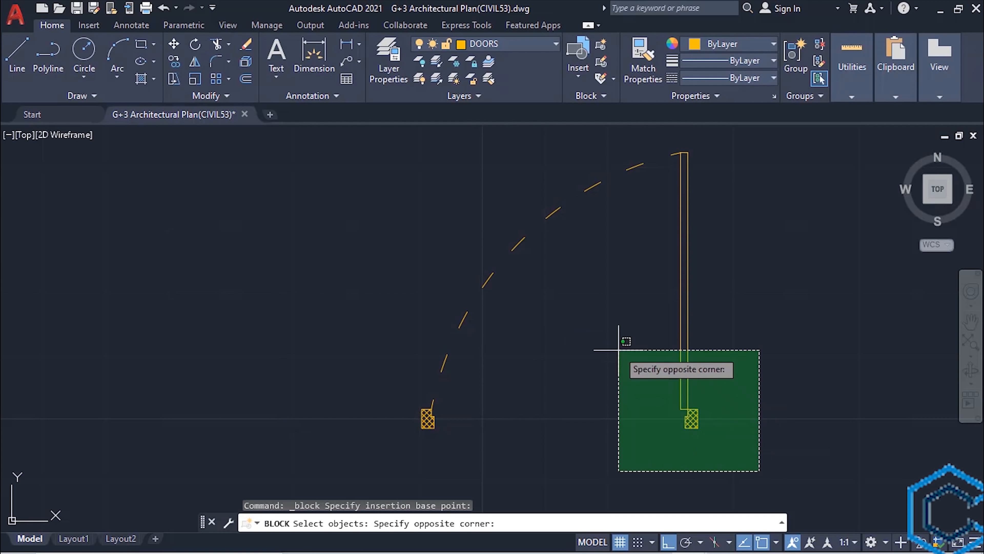
left_click(365, 142)
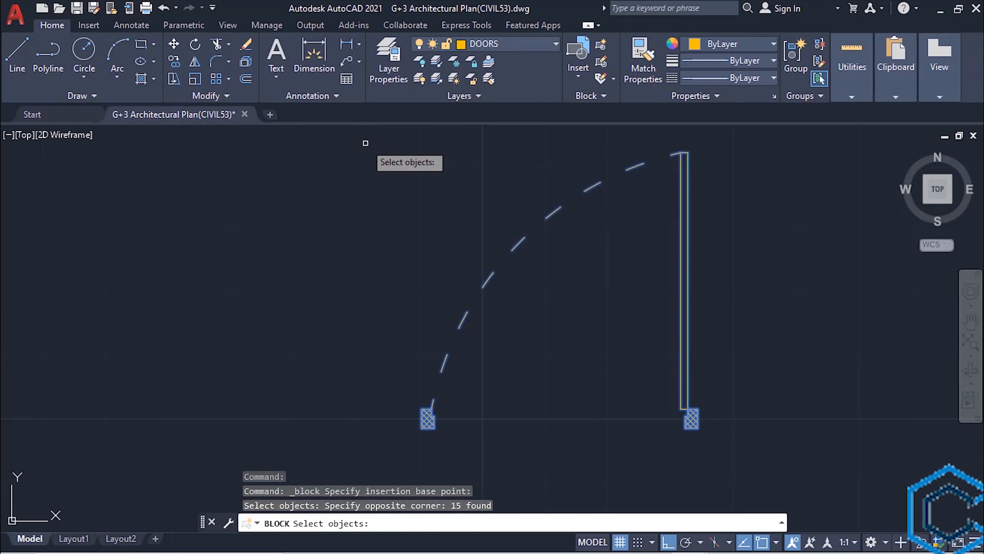
key("Return")
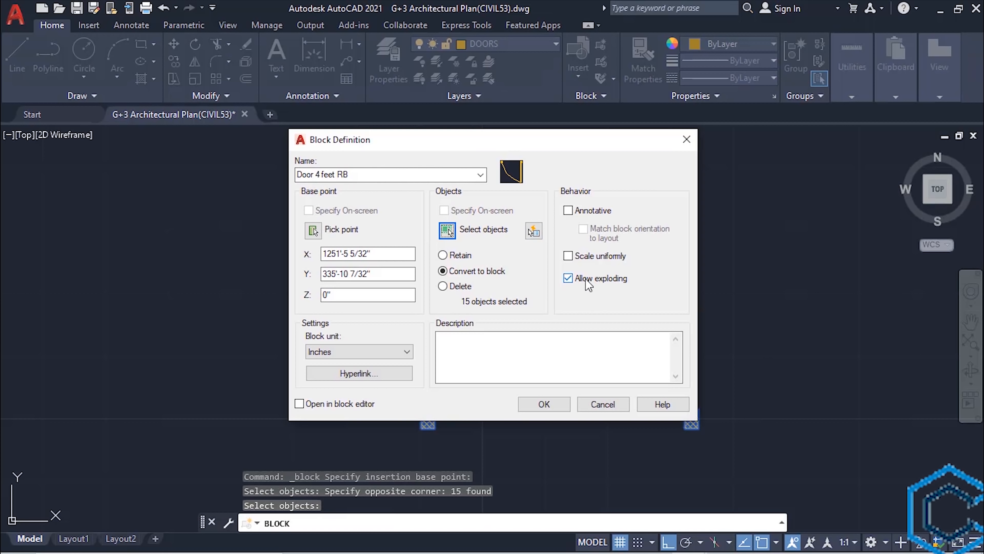
left_click(566, 404)
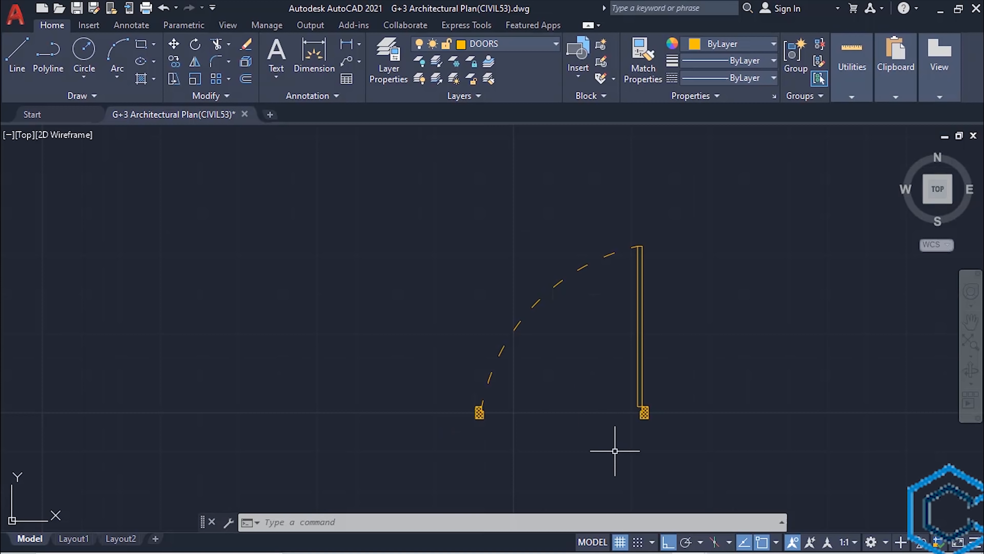
Mirror the 4 feet door block across a vertical line to its left, keeping the source door.
left_click(699, 443)
left_click(400, 207)
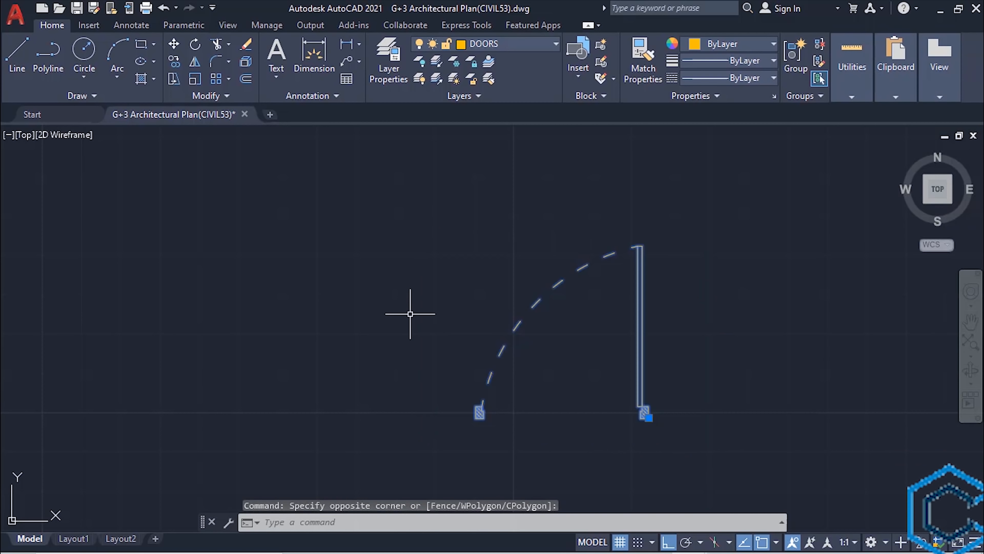
type("mi")
key("Return")
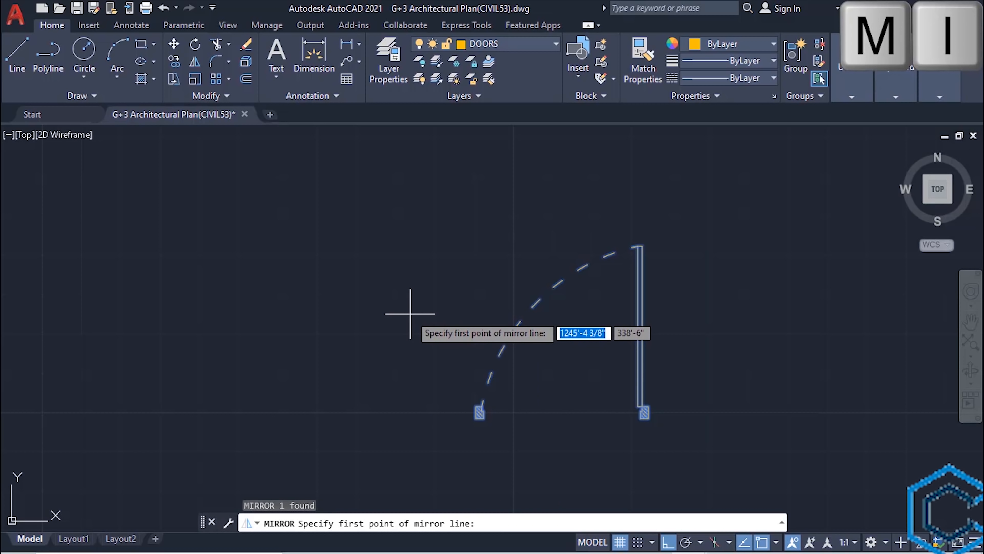
left_click(330, 407)
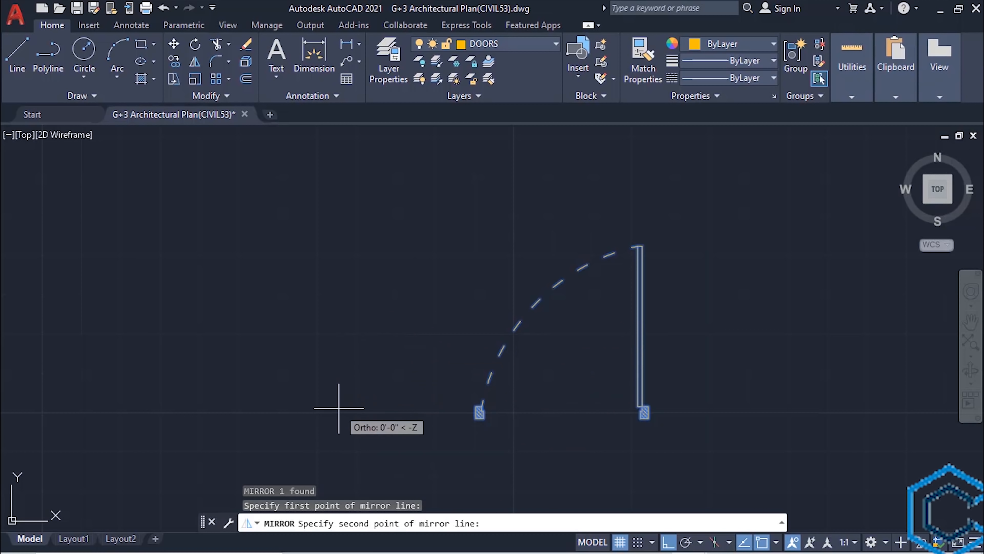
middle_click_drag(324, 283, 477, 287)
left_click(493, 183)
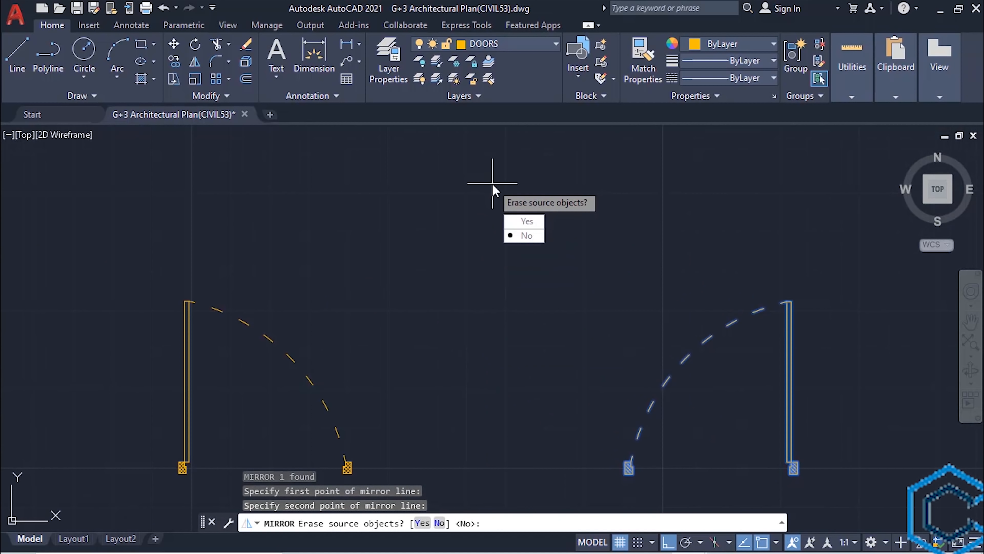
left_click(526, 235)
Mirror both 4 feet doors downward across a horizontal line just below them, keeping the source doors.
scroll(506, 267, "down", 2)
middle_click_drag(519, 316, 481, 207)
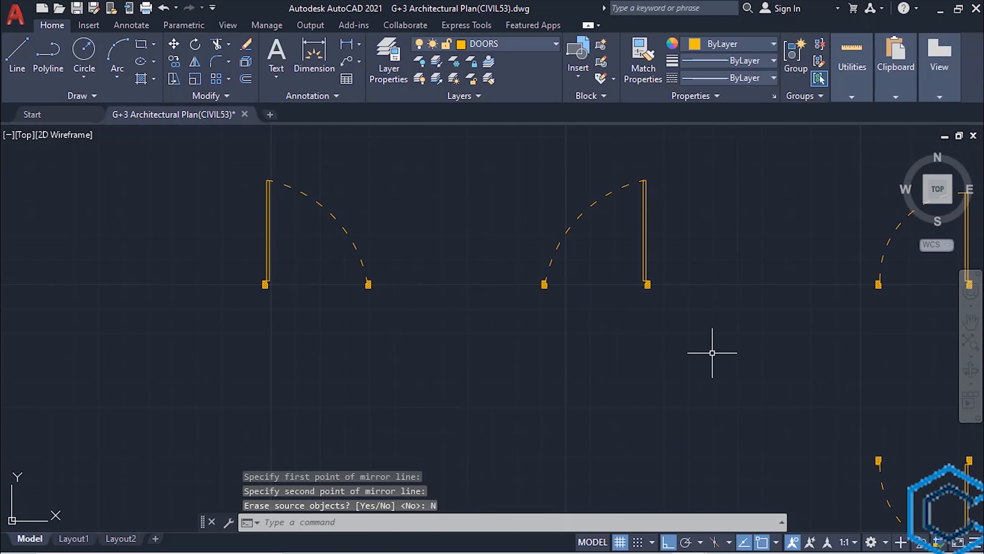
left_click(717, 350)
left_click(199, 130)
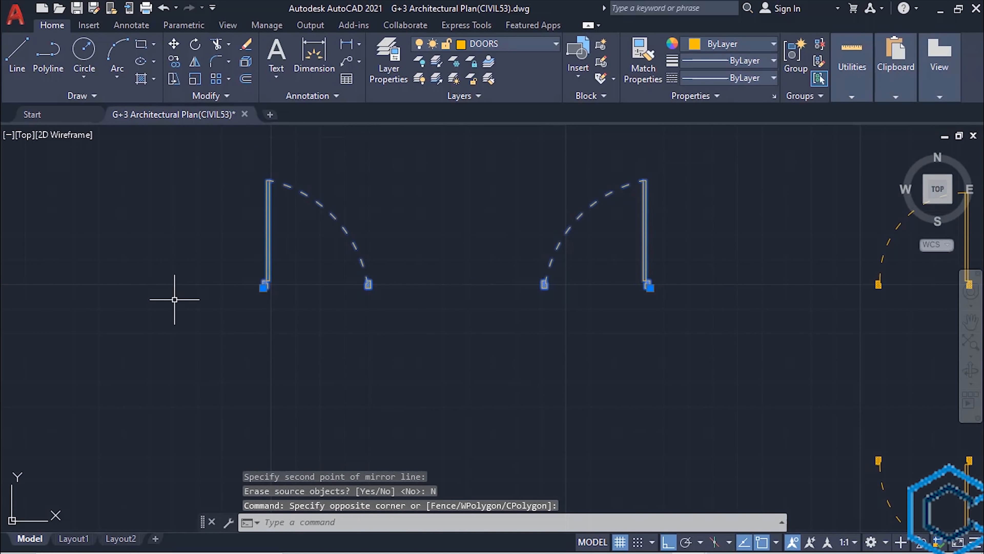
type("MI")
key("Return")
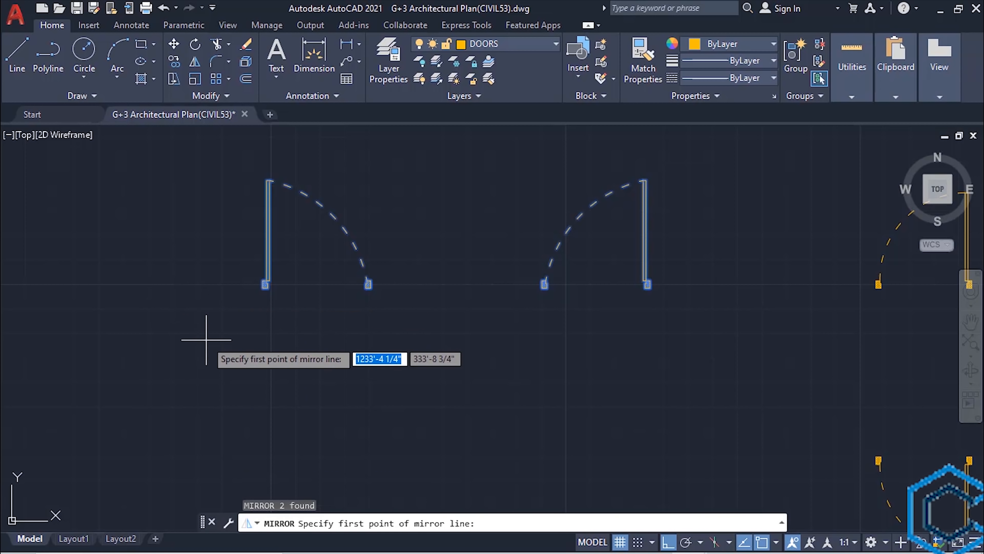
left_click(267, 344)
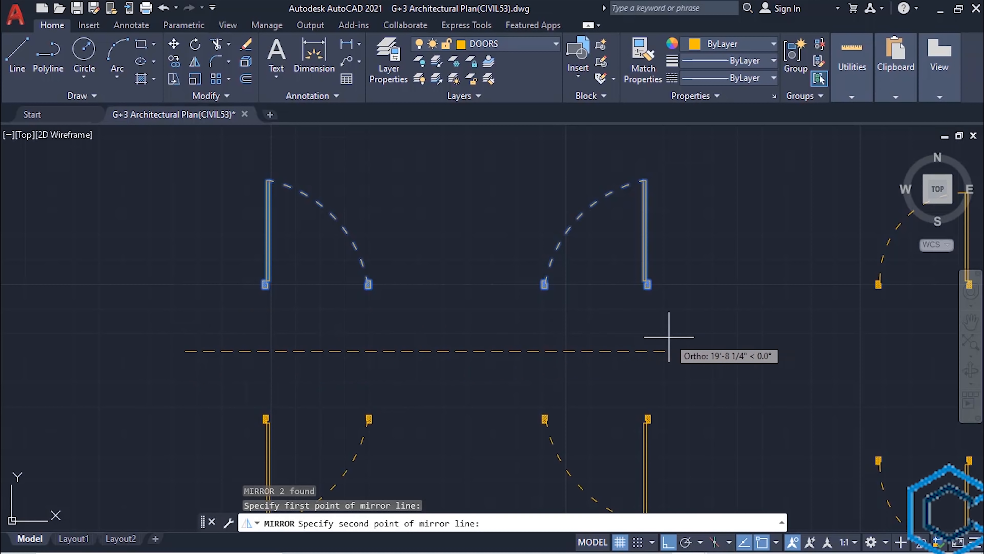
left_click(726, 325)
key("Return")
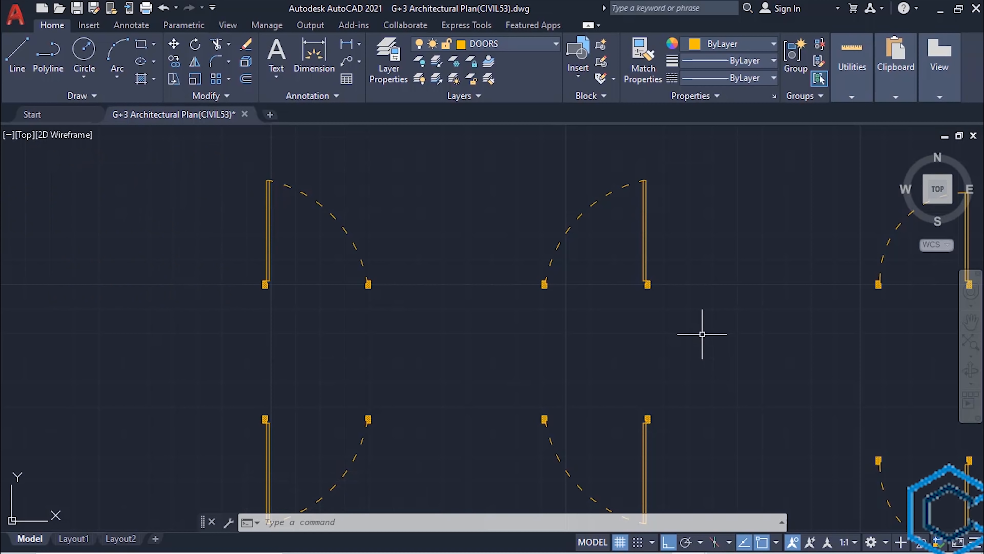
Copy the upper-left 4 feet door from its left jamb corner into the floor plan, between the central corridor walls.
scroll(703, 335, "down", 2)
mouse_move(702, 335)
middle_mouse_down()
mouse_move(433, 367)
mouse_move(417, 350)
middle_mouse_up()
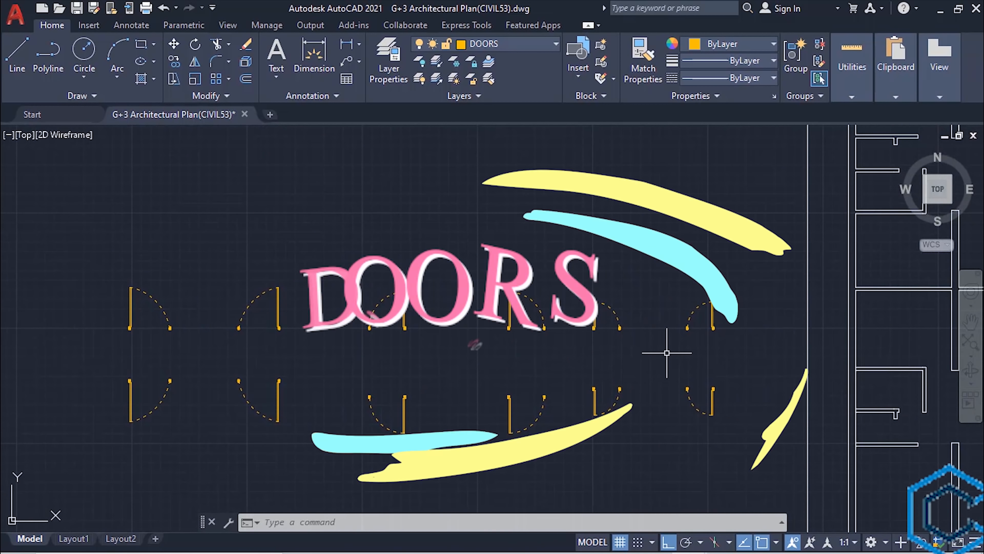
middle_click_drag(662, 349, 791, 352)
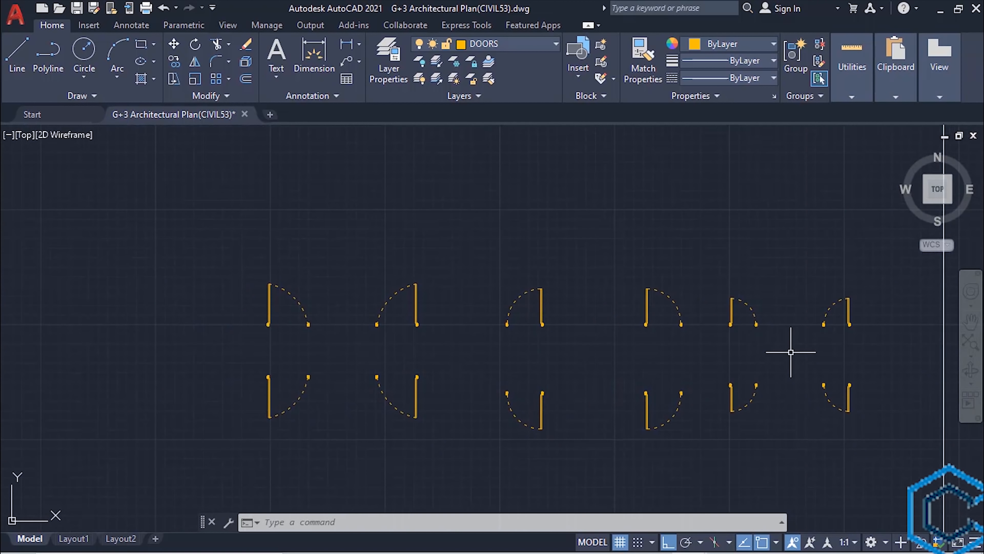
left_click(323, 334)
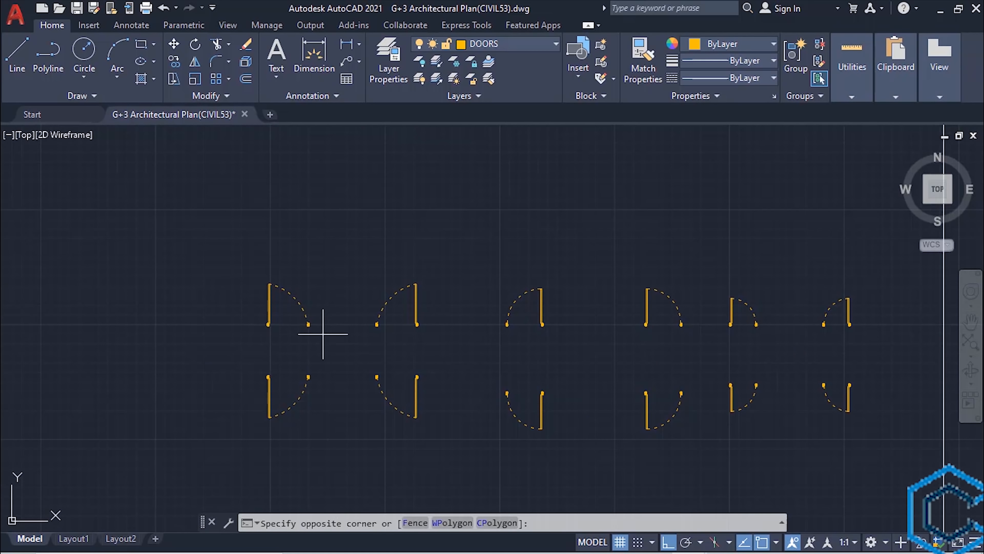
left_click(237, 264)
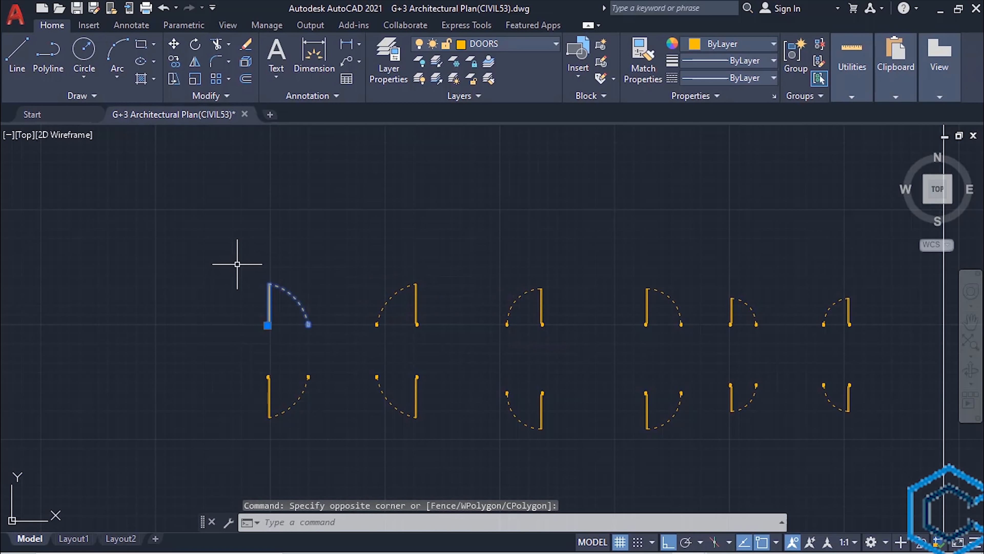
key("Return")
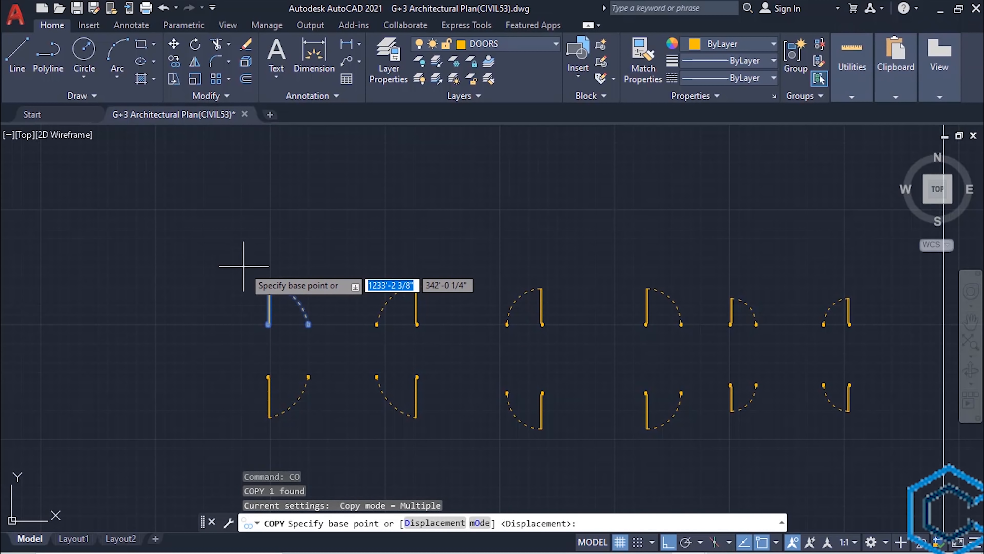
left_click(268, 324)
scroll(523, 294, "down", 3)
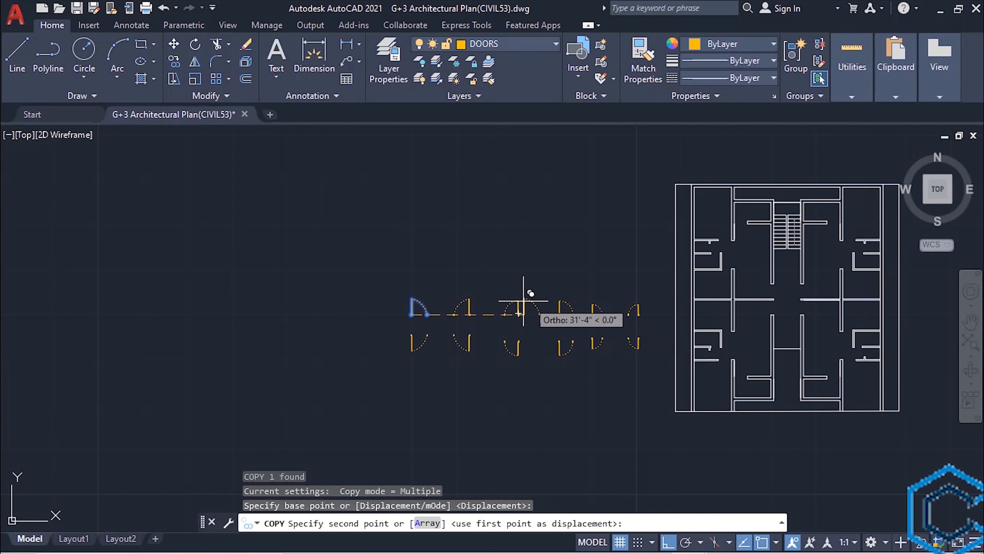
middle_click_drag(523, 294, 274, 330)
scroll(475, 300, "up", 8)
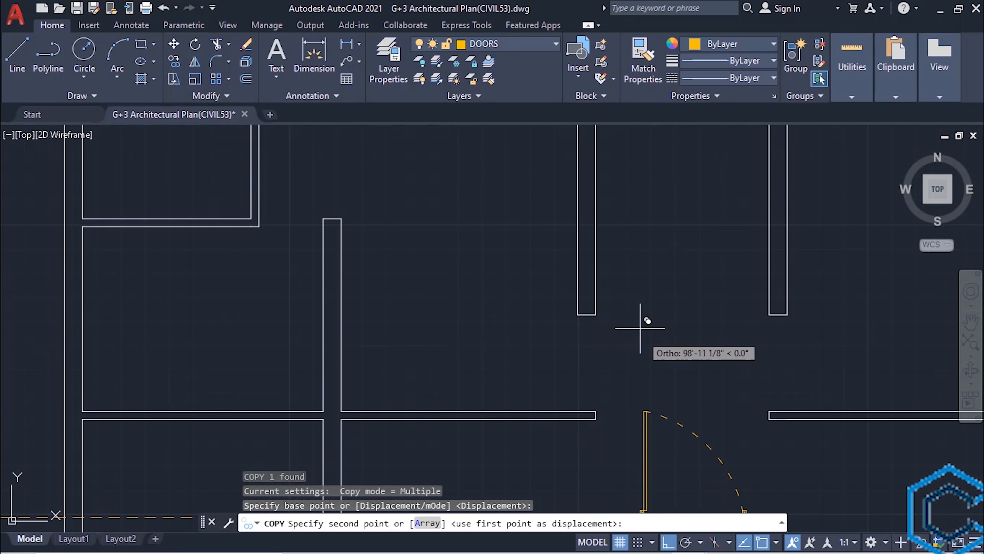
middle_click_drag(642, 328, 575, 189)
left_click(572, 211)
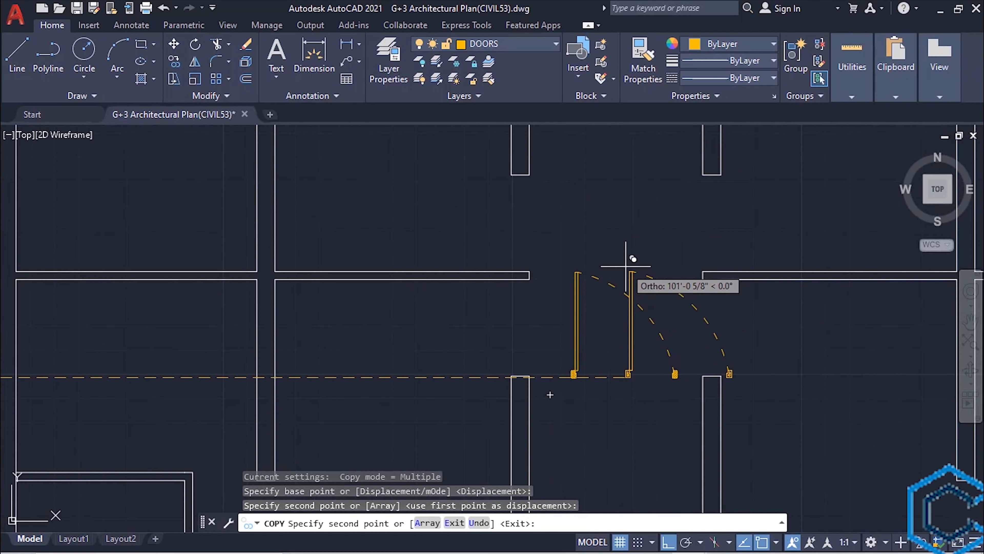
key("Escape")
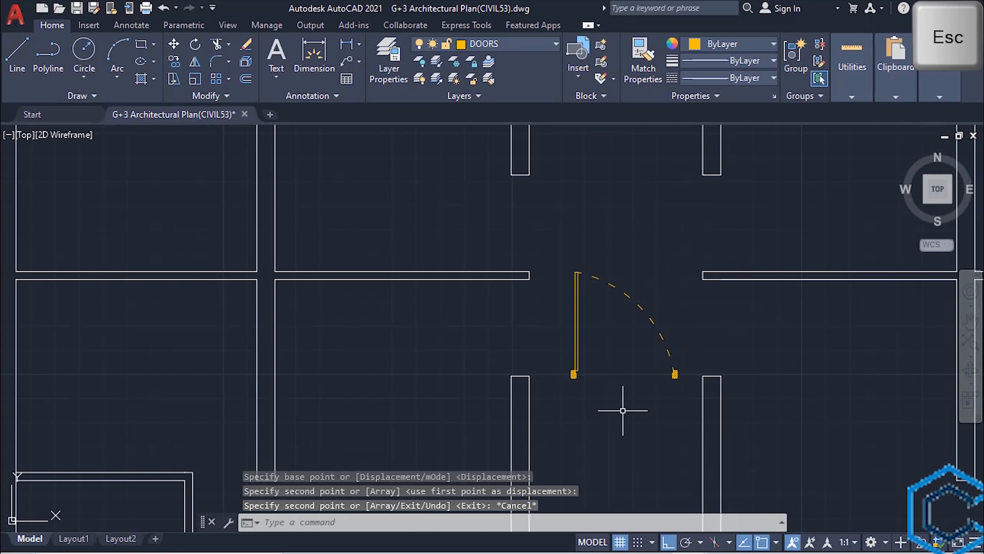
Rotate the newly copied 4 feet door 90° counterclockwise about its left jamb's lower outer corner.
left_click(642, 423)
left_click(566, 335)
type("RO")
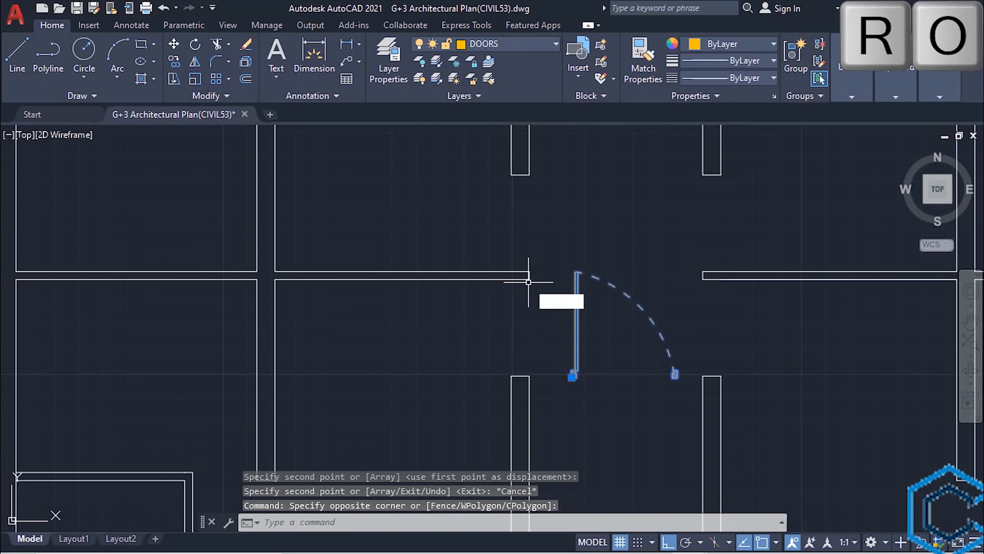
key("Return")
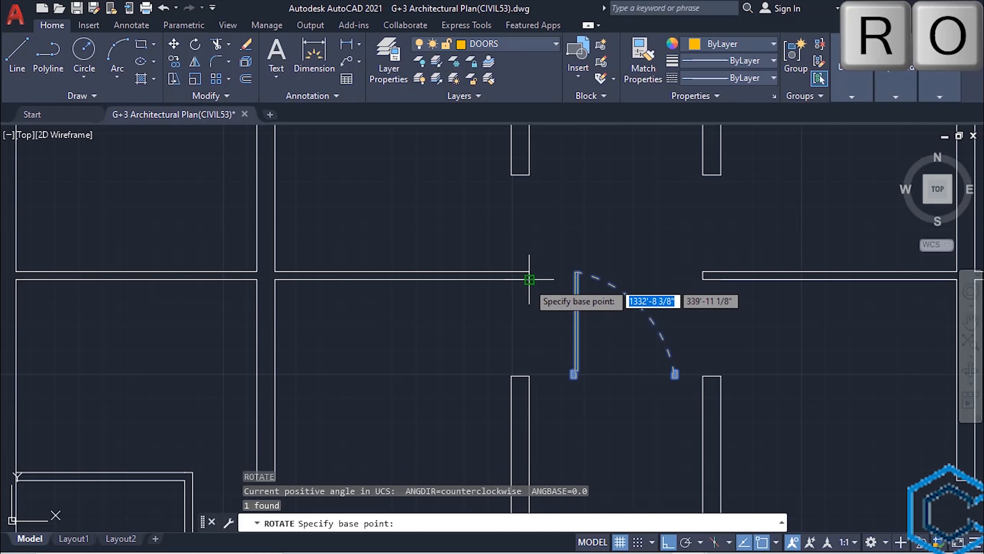
left_click(570, 376)
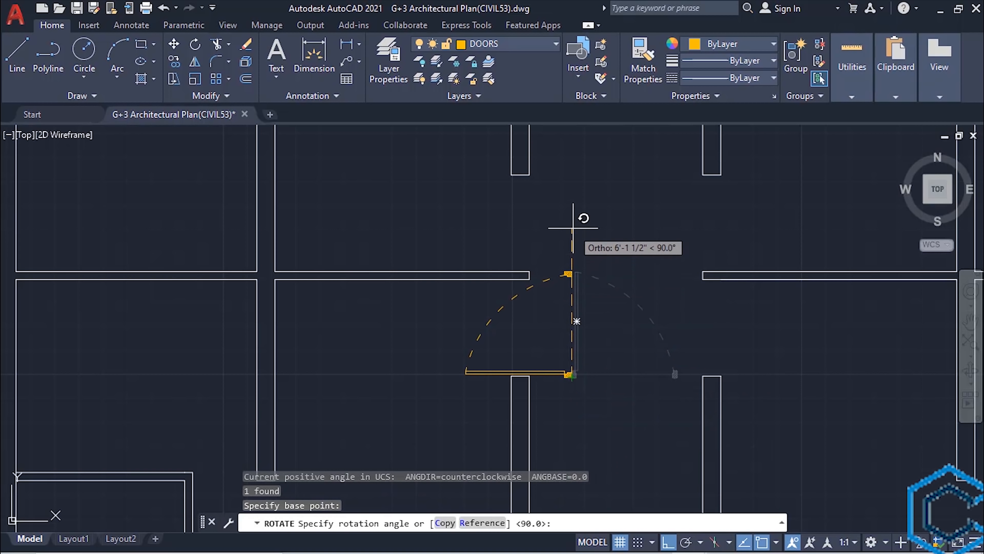
left_click(570, 184)
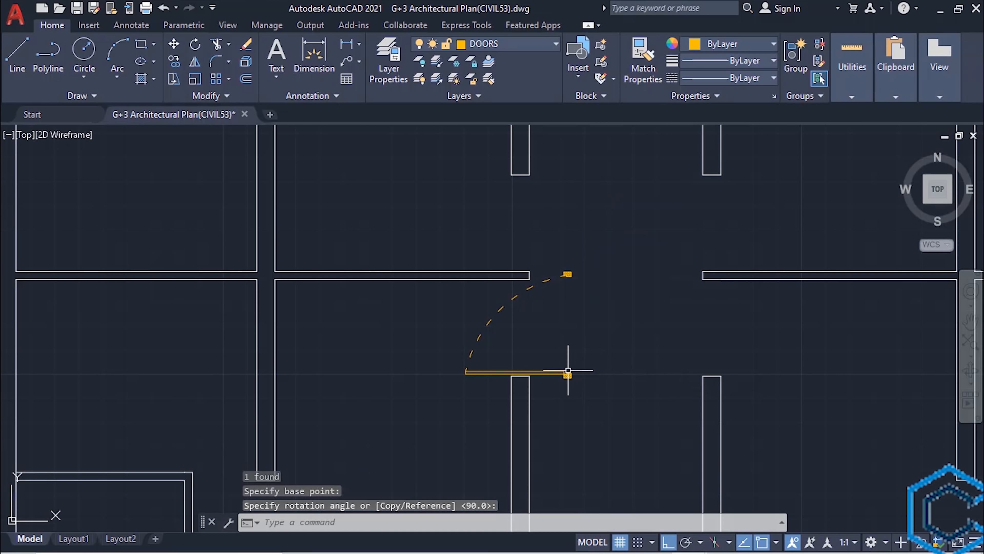
Move the rotated door by its lower jamb's outer corner to the upper corner of the left horizontal wall's end at the corridor.
left_click(568, 370)
left_click(558, 384)
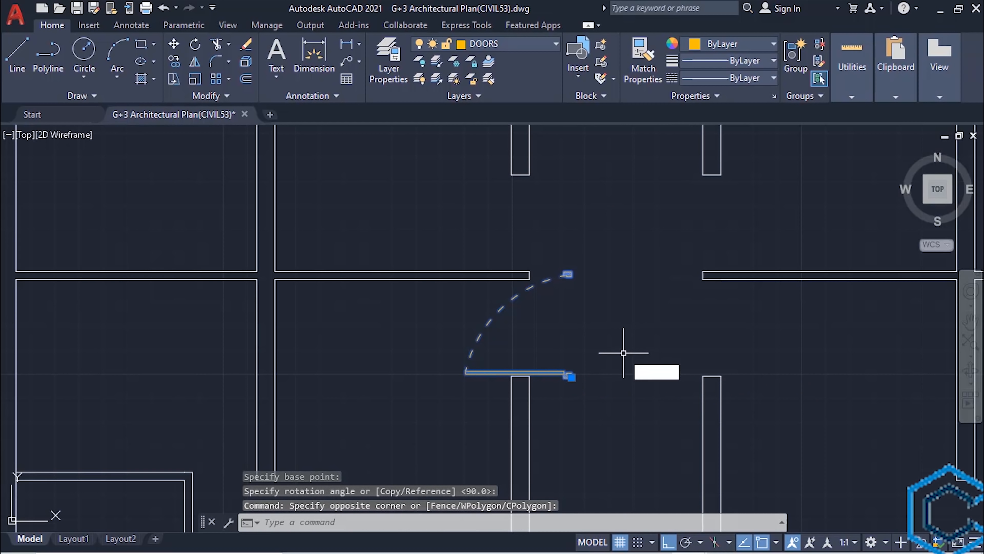
type("M")
key("Return")
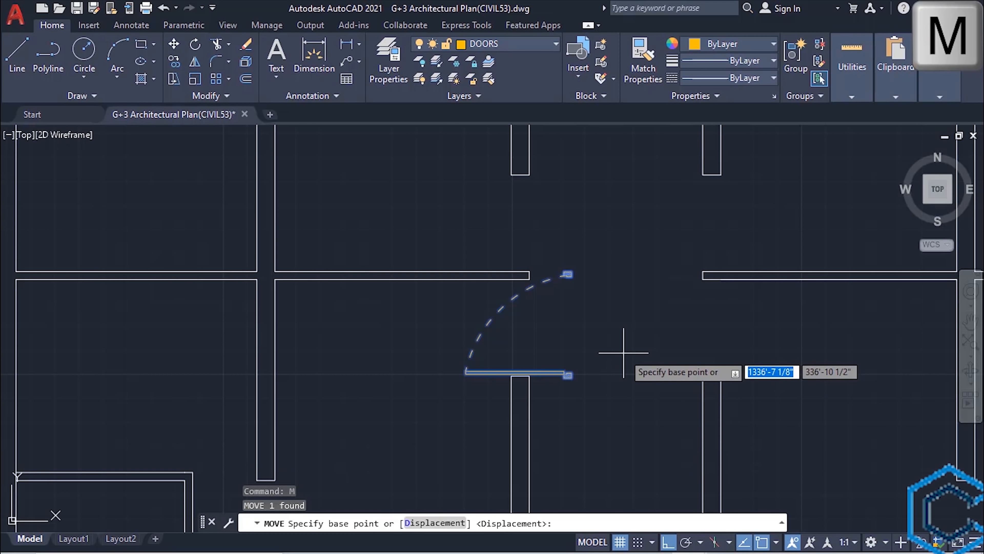
left_click(574, 382)
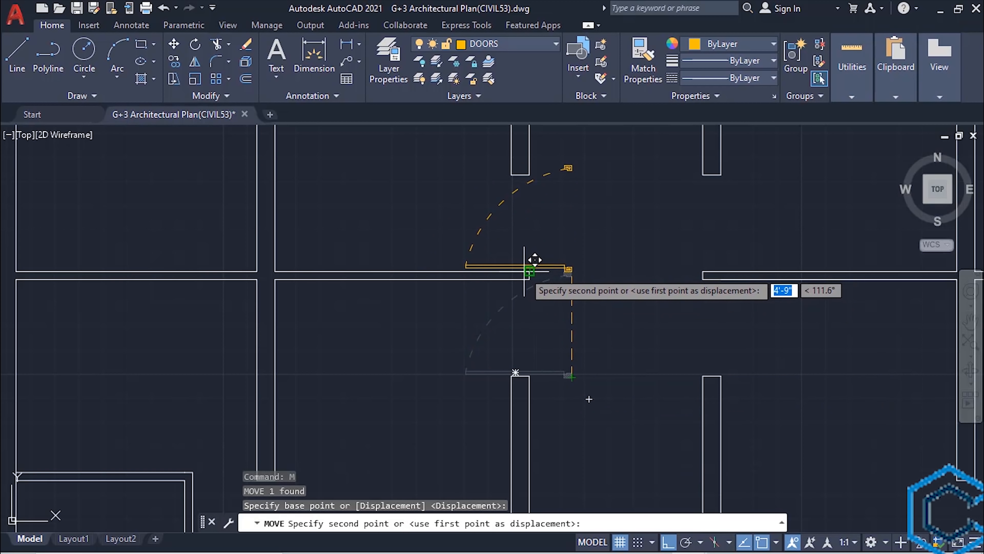
left_click(529, 271)
Trim away the end of the vertical wall that overlaps the door's upper jamb, including its closing line.
scroll(534, 249, "up", 5)
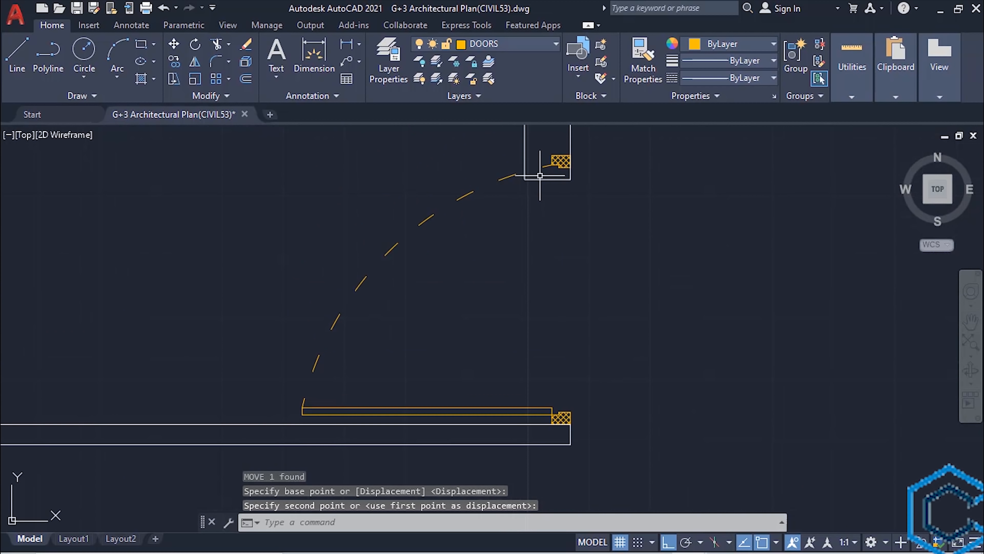
scroll(542, 187, "down", 4)
scroll(558, 256, "up", 2)
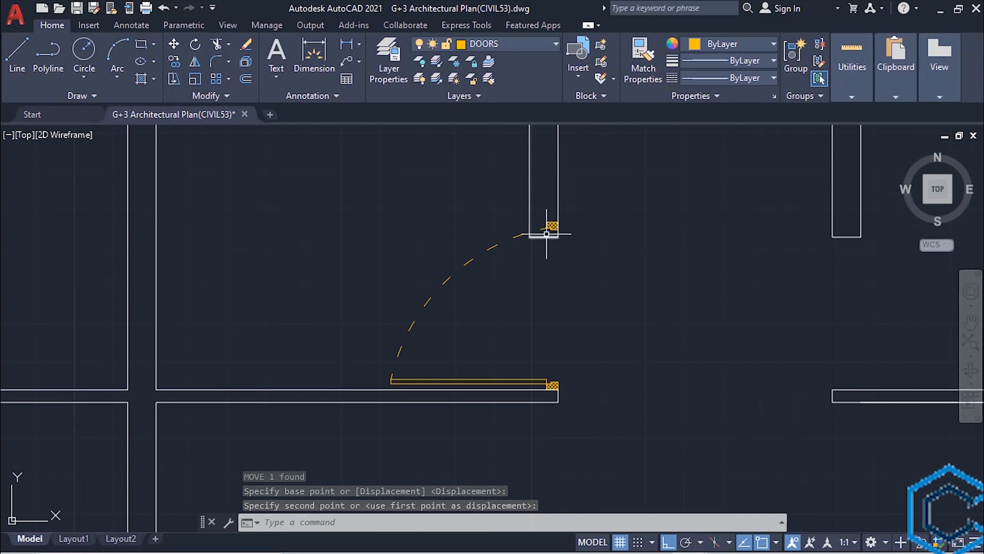
scroll(548, 268, "up", 3)
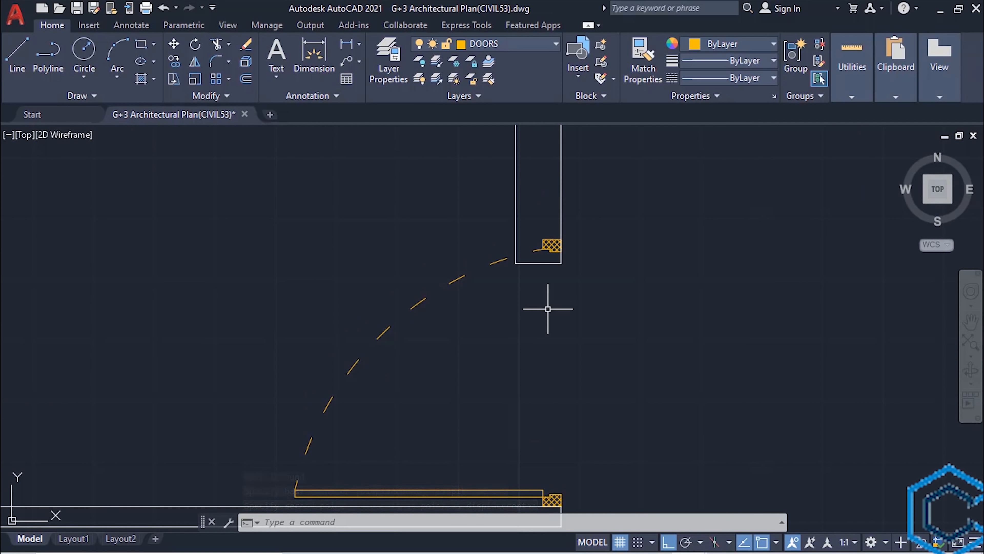
type("tr")
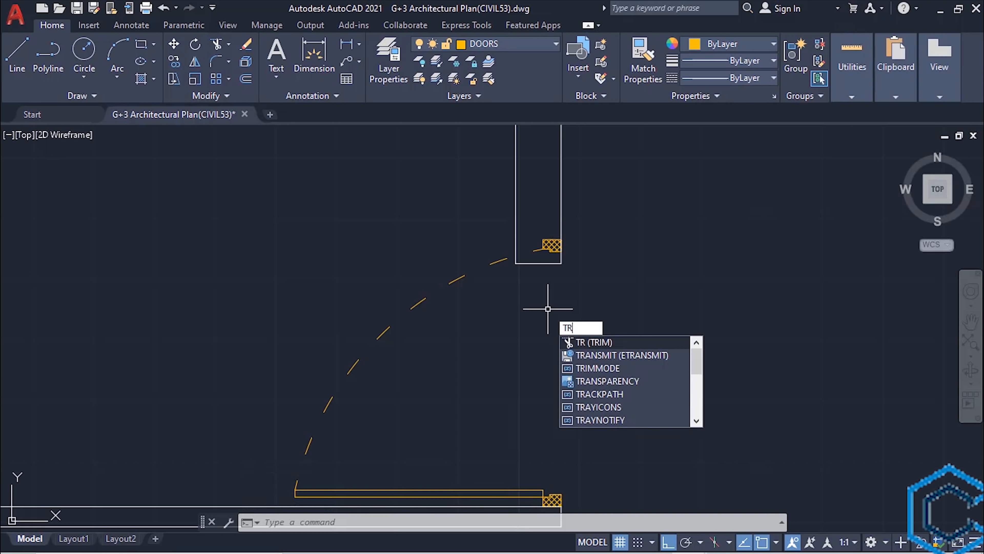
key("Return")
left_click(541, 264)
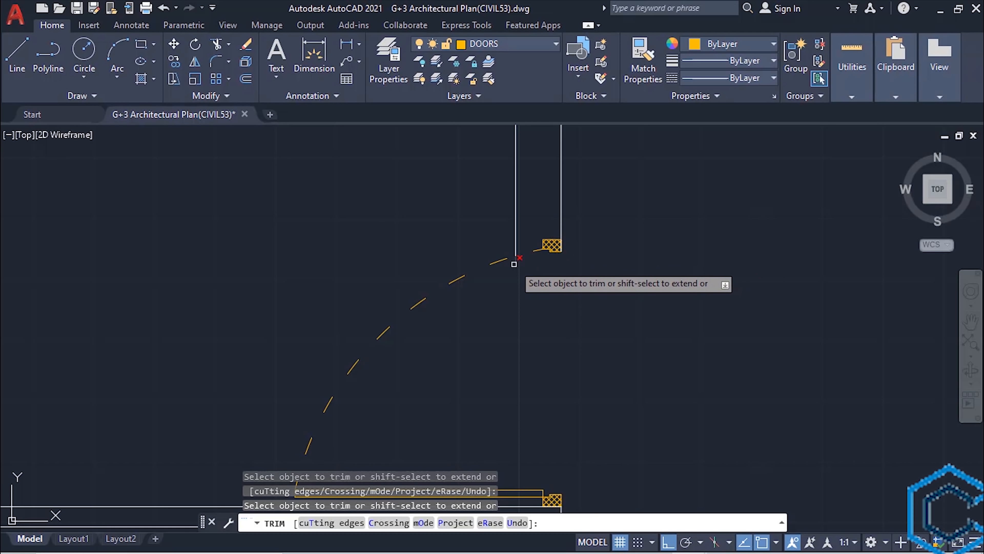
key("Escape")
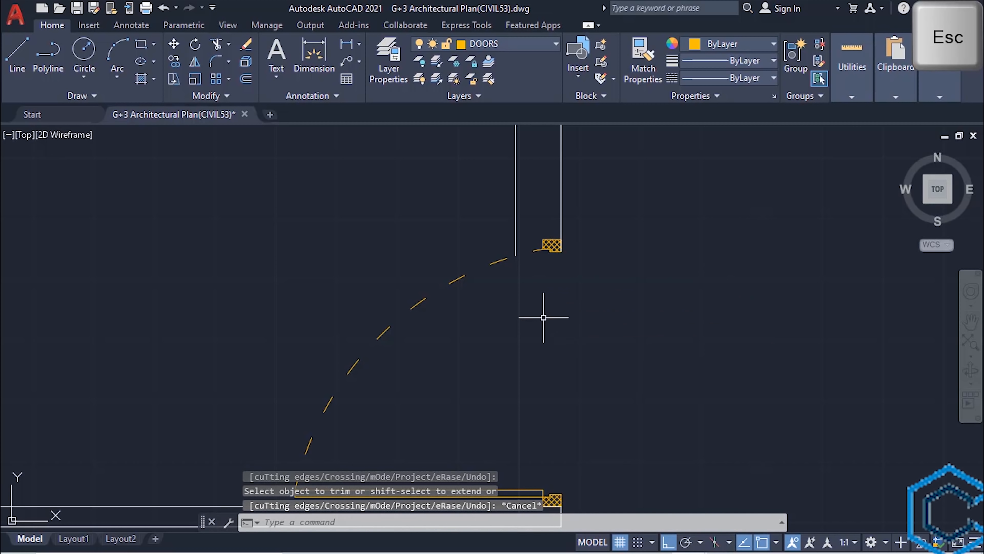
Draw a horizontal 9" line from the upper jamb's outer corner across to the wall's opposite face.
type("L")
key("Return")
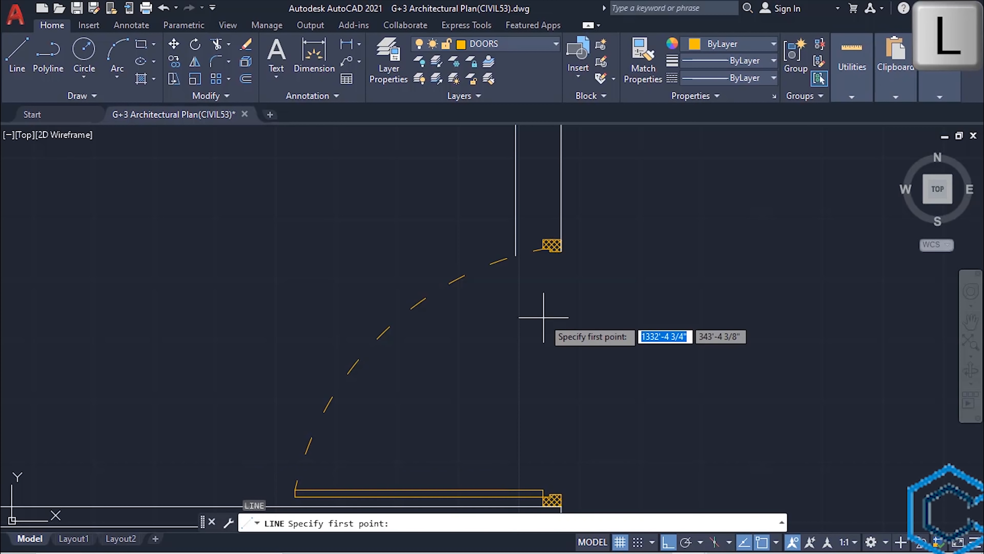
scroll(561, 245, "up", 2)
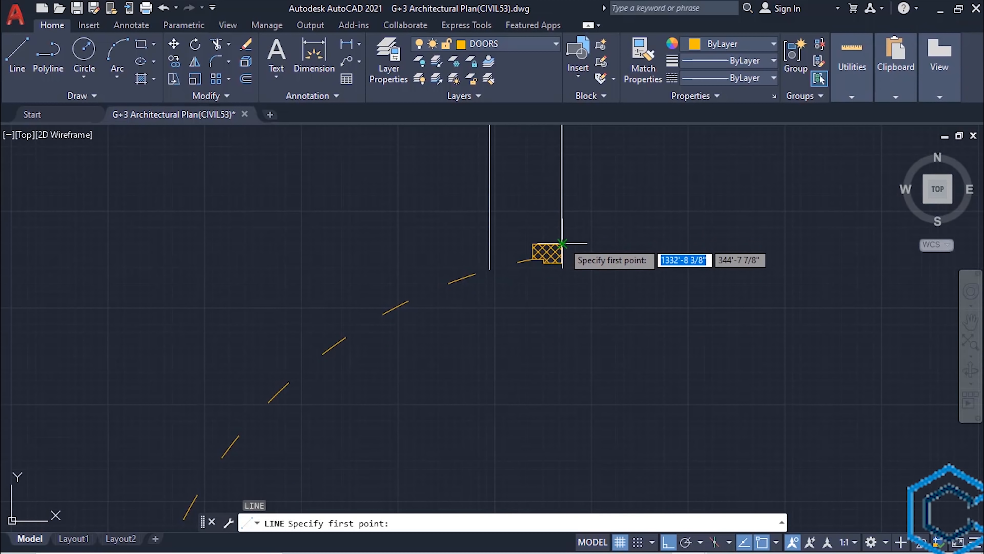
left_click(562, 244)
scroll(493, 242, "up", 2)
scroll(493, 242, "up", 2)
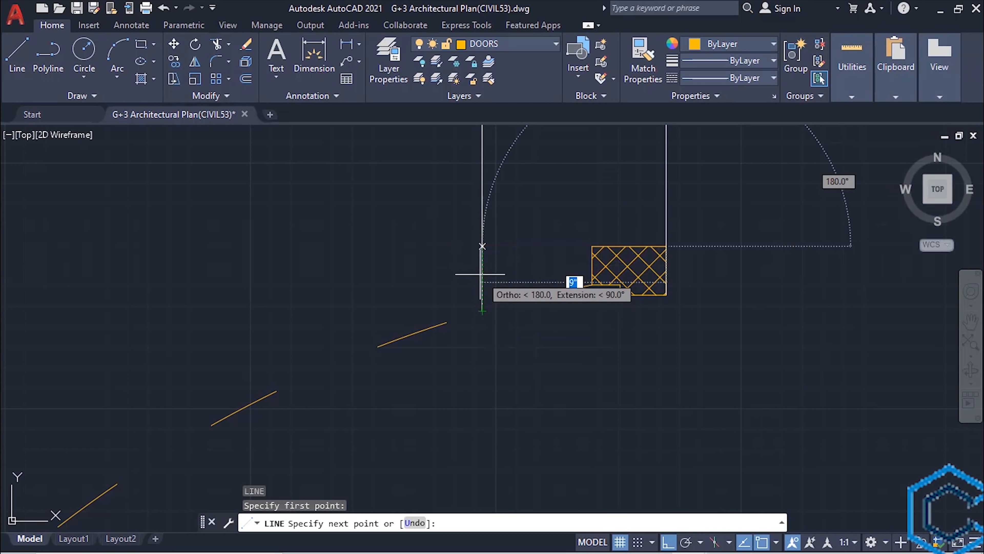
left_click(483, 246)
key("Escape")
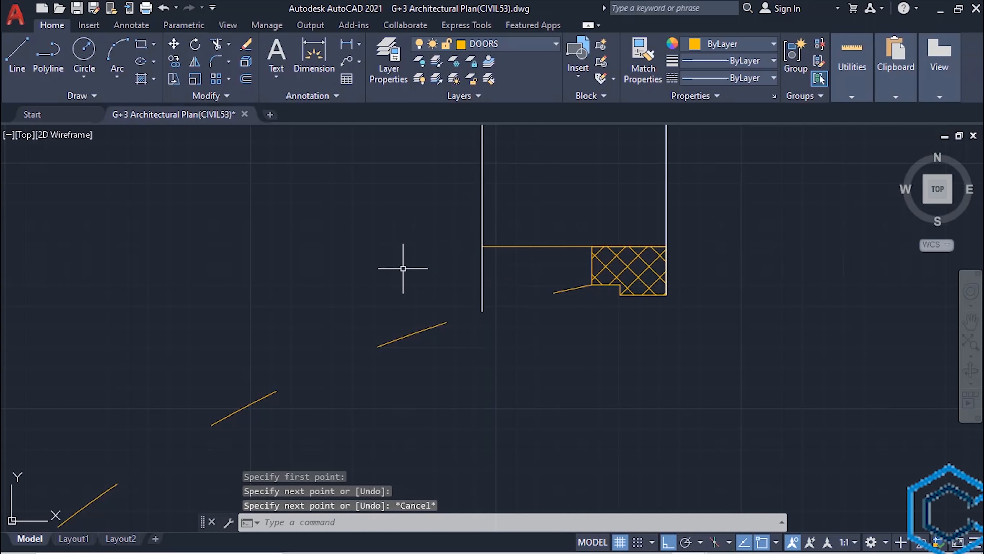
Assign the new wall closing line to the WALL layer.
mouse_move(516, 247)
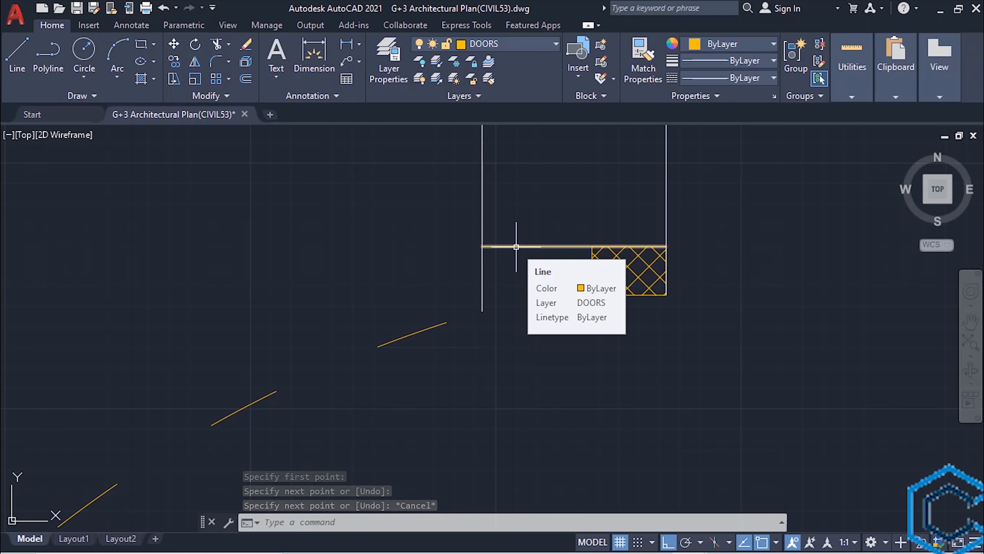
left_click(516, 247)
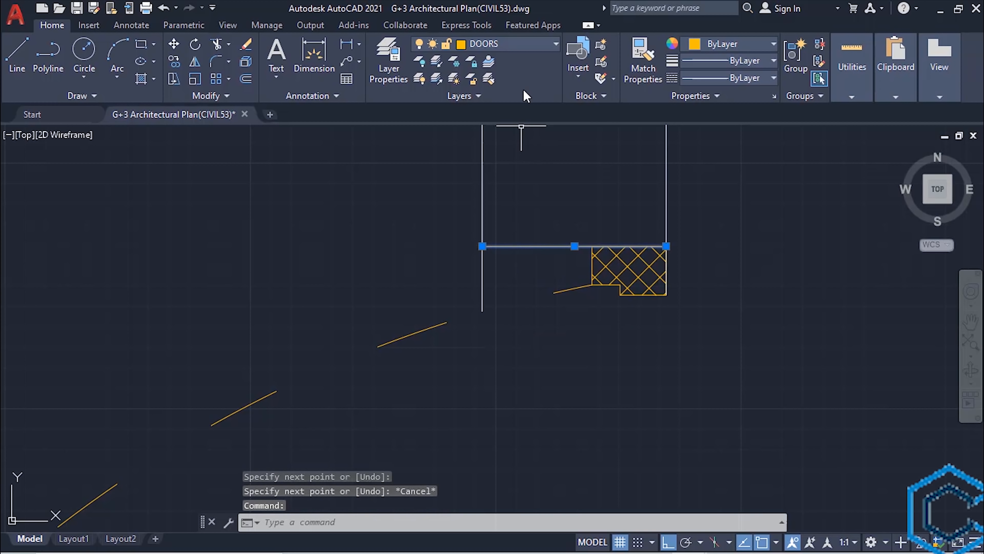
left_click(556, 44)
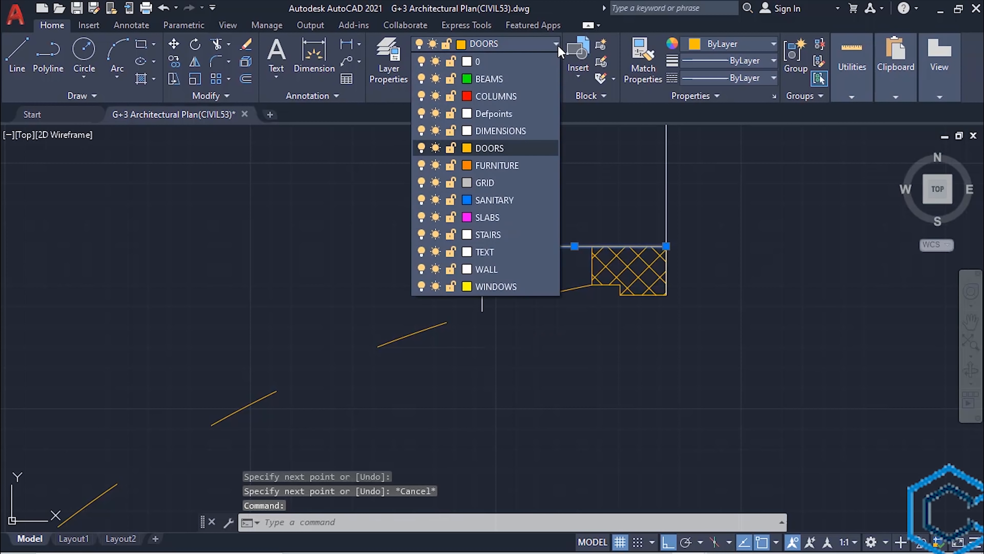
left_click(508, 273)
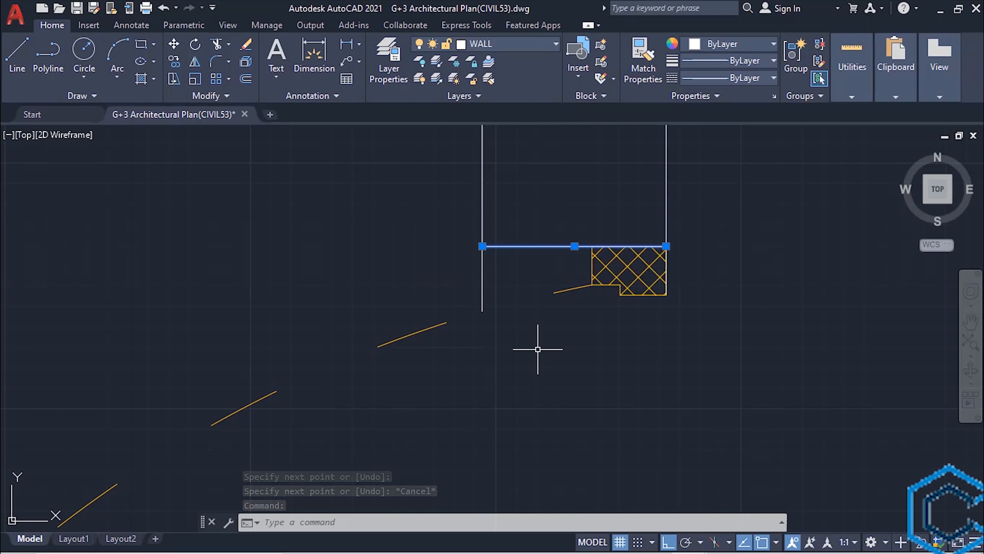
key("Escape")
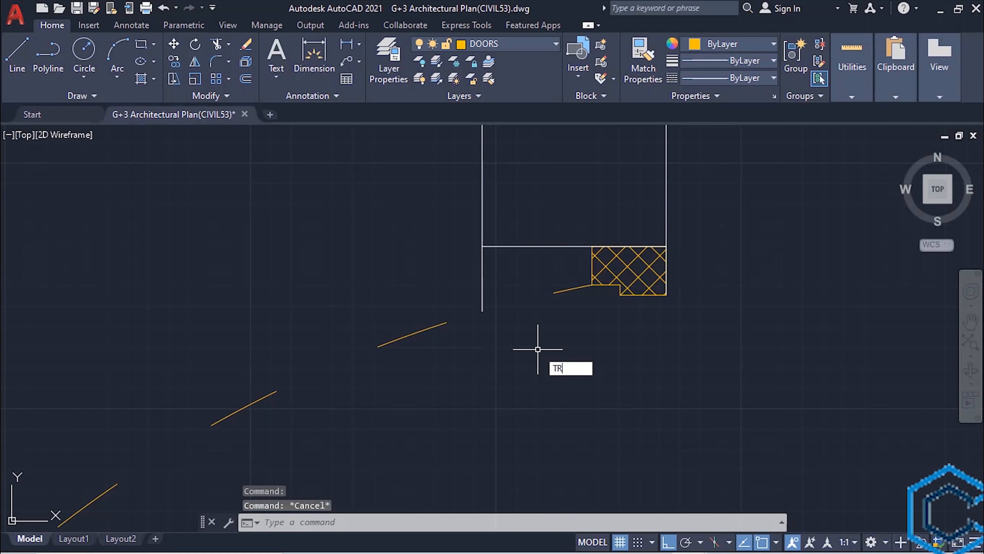
Trim the leftover piece of the wall's left face that extends below the new closing line.
type("TR")
key("Return")
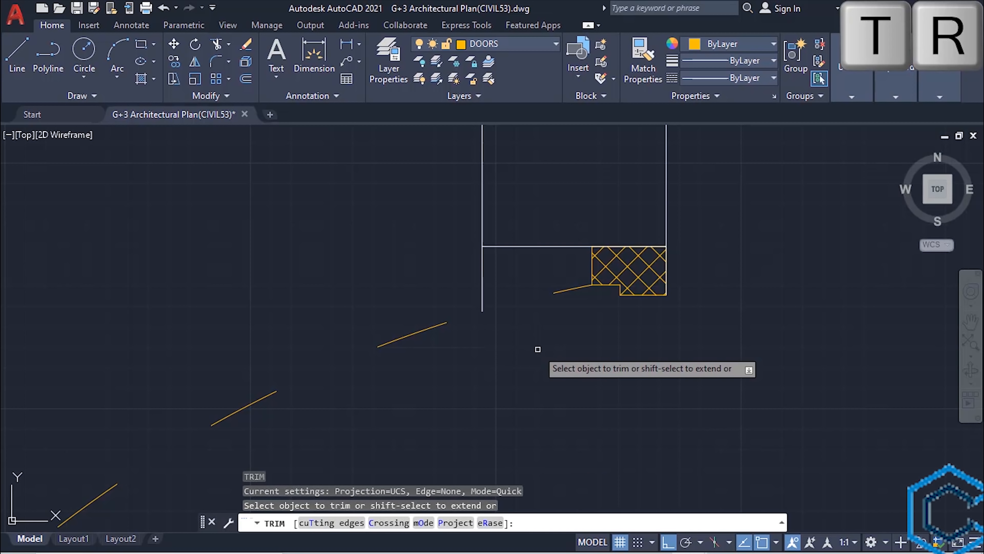
left_click(480, 266)
scroll(461, 269, "down", 4)
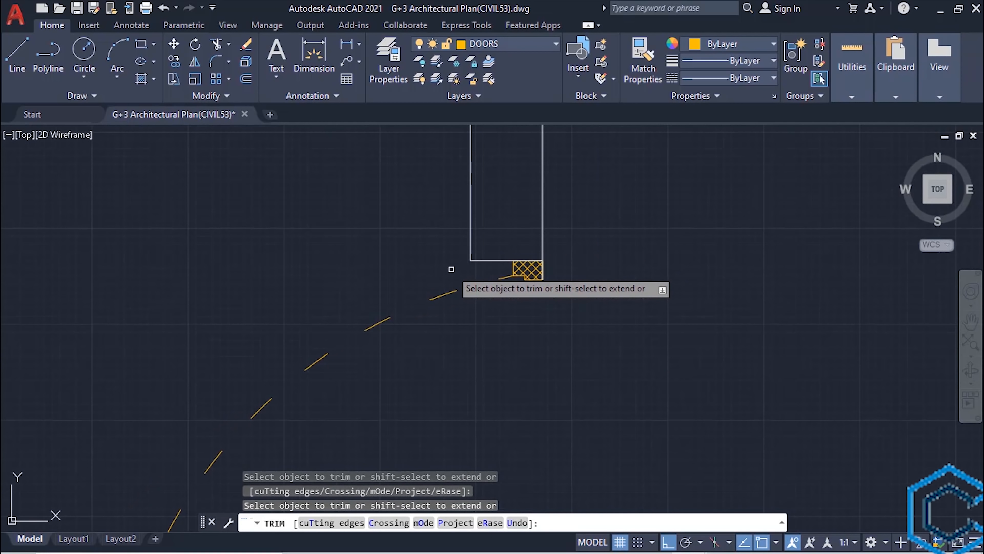
key("Escape")
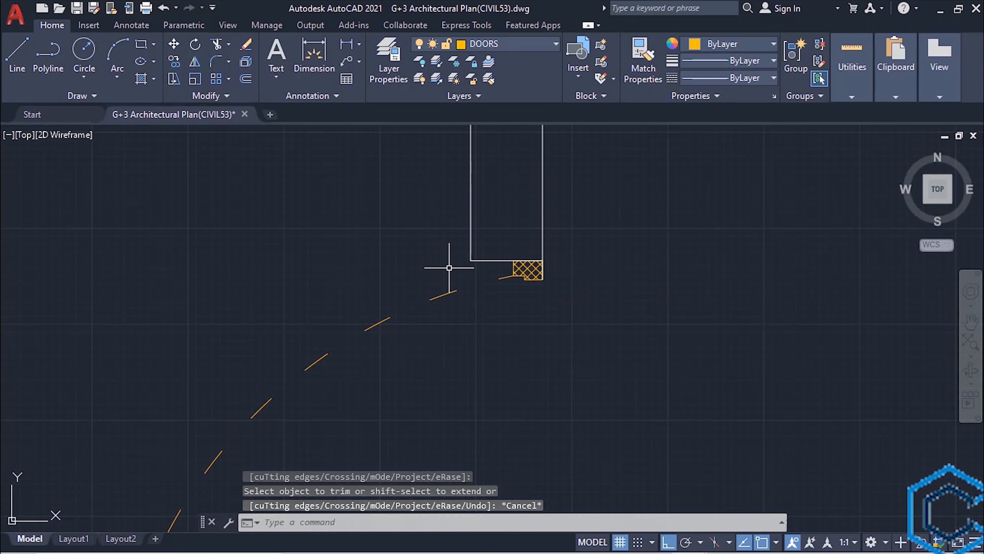
Copy the medium-size, left-hinged door from the upper row of door blocks to the opening beside the horizontal wall left of the staircase, with Ortho off.
scroll(540, 263, "up", 5)
scroll(543, 291, "down", 8)
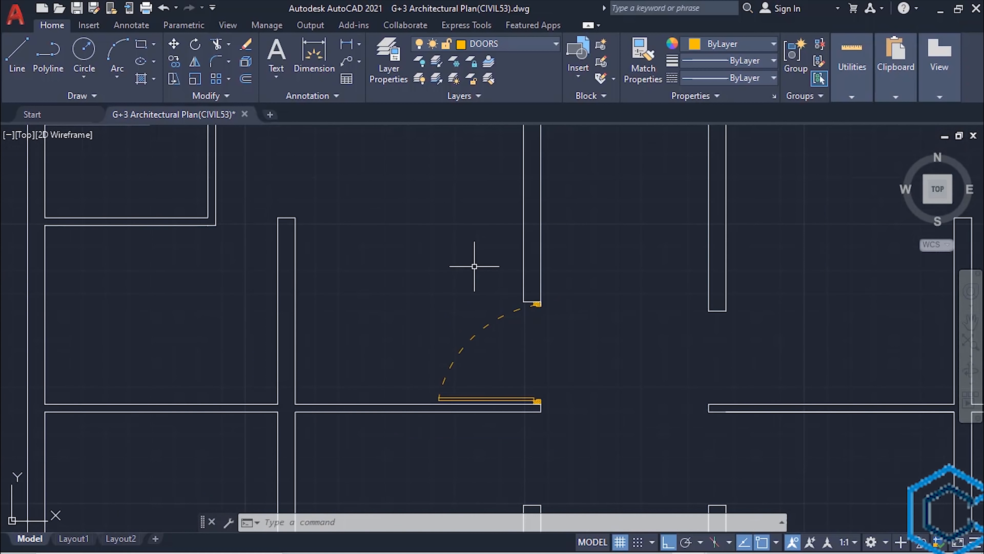
scroll(481, 269, "down", 2)
mouse_move(470, 290)
middle_mouse_down()
mouse_move(505, 329)
mouse_move(510, 374)
mouse_move(533, 287)
mouse_move(731, 198)
middle_mouse_up()
scroll(505, 352, "down", 2)
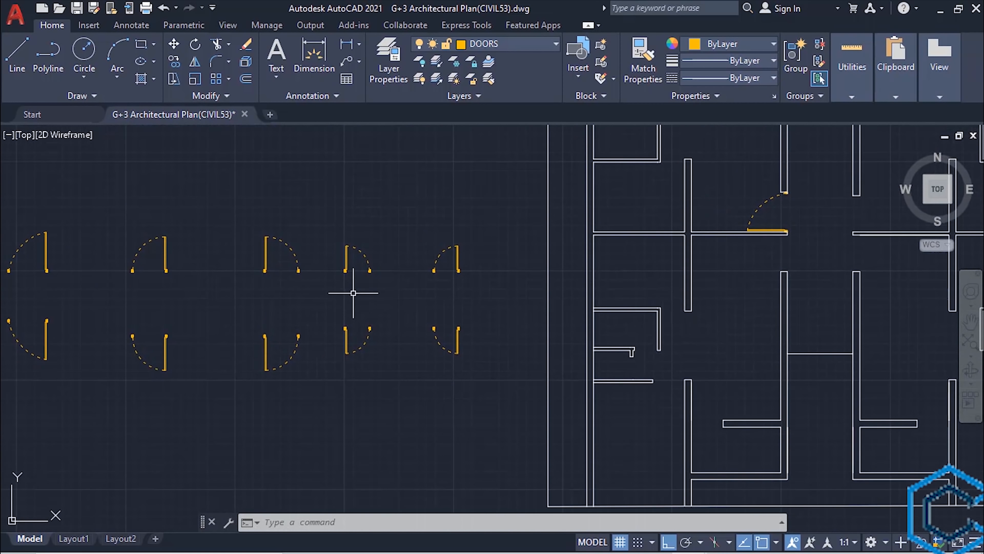
mouse_move(338, 297)
middle_mouse_down()
mouse_move(473, 255)
mouse_move(512, 267)
middle_mouse_up()
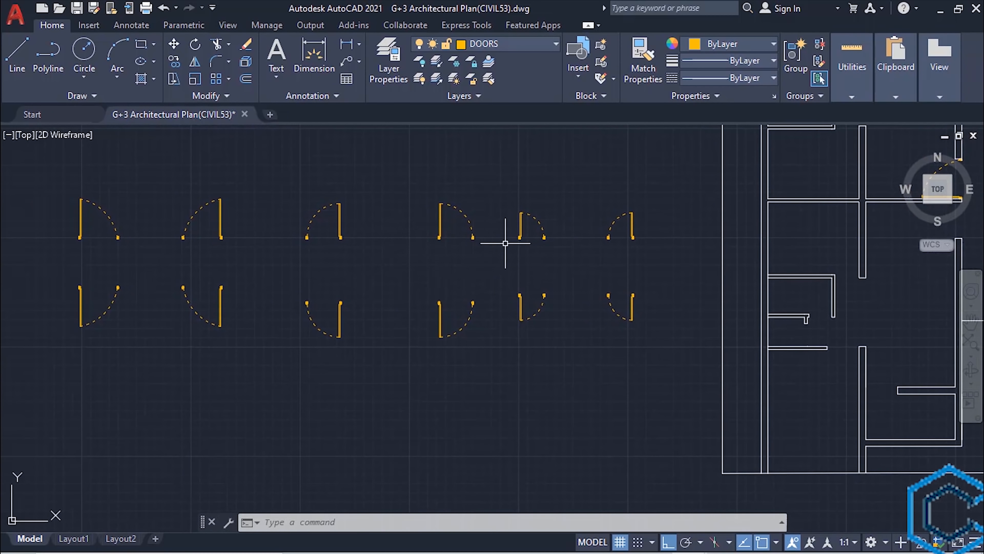
scroll(463, 237, "up", 2)
middle_click_drag(462, 230, 426, 285)
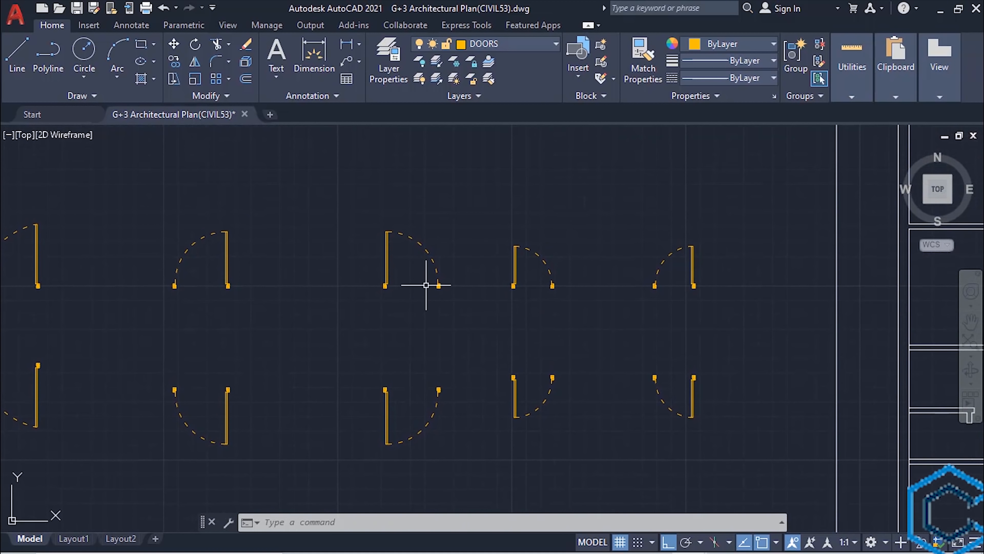
left_click(457, 242)
left_click(356, 318)
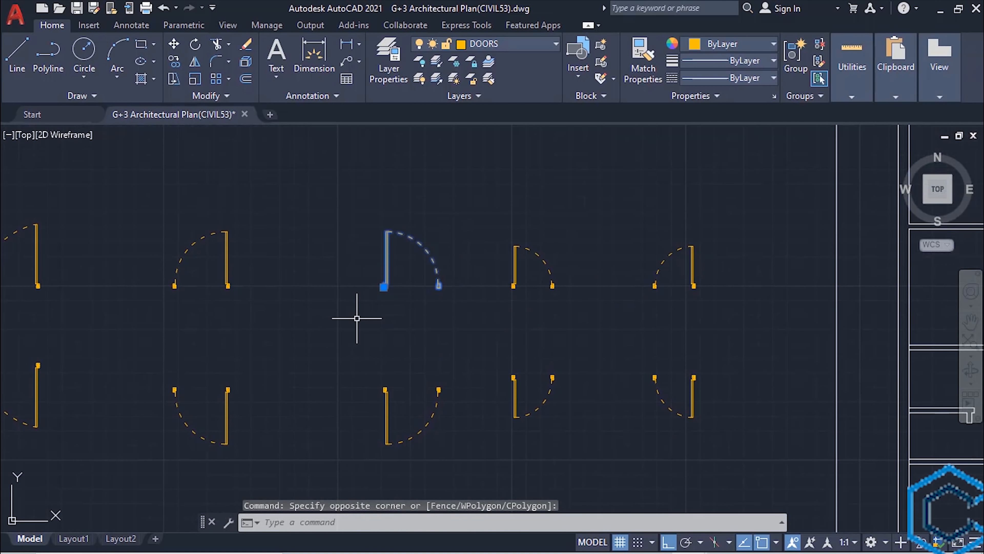
key("Return")
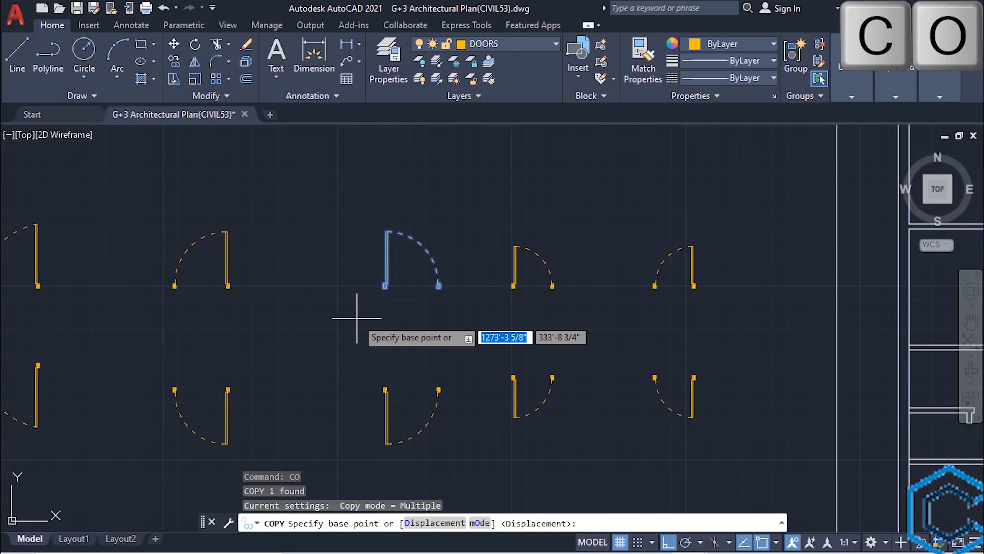
left_click(385, 286)
scroll(436, 200, "down", 4)
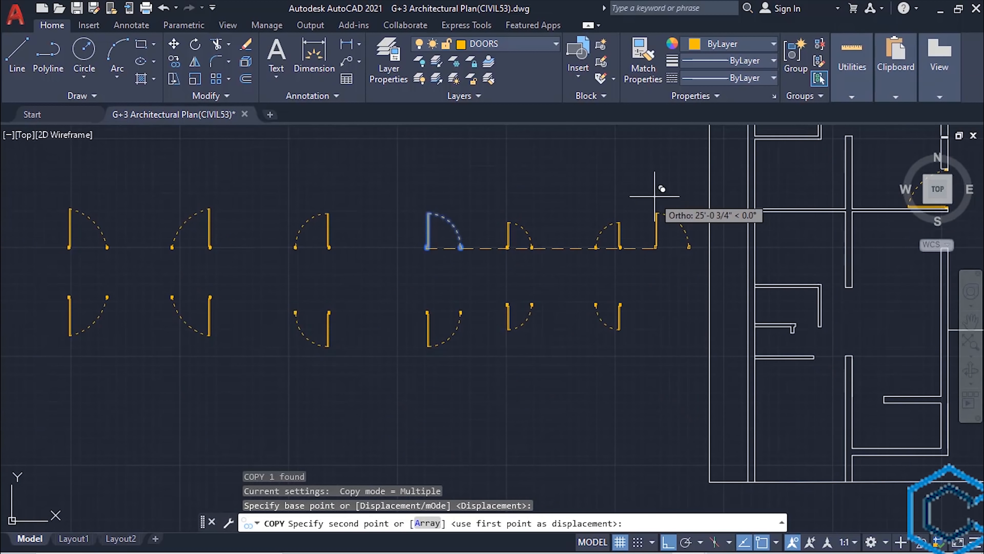
scroll(526, 228, "up", 2)
scroll(542, 225, "up", 4)
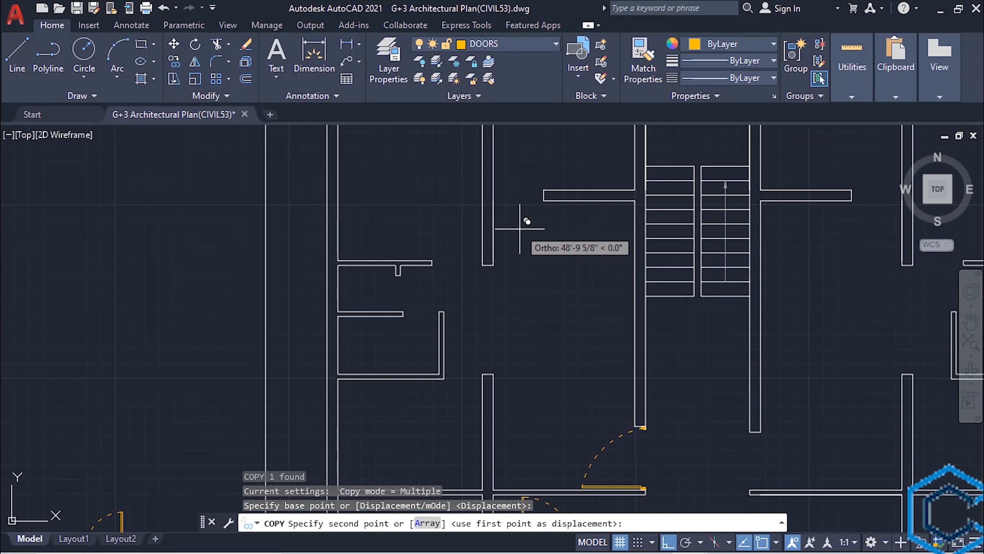
key("F8")
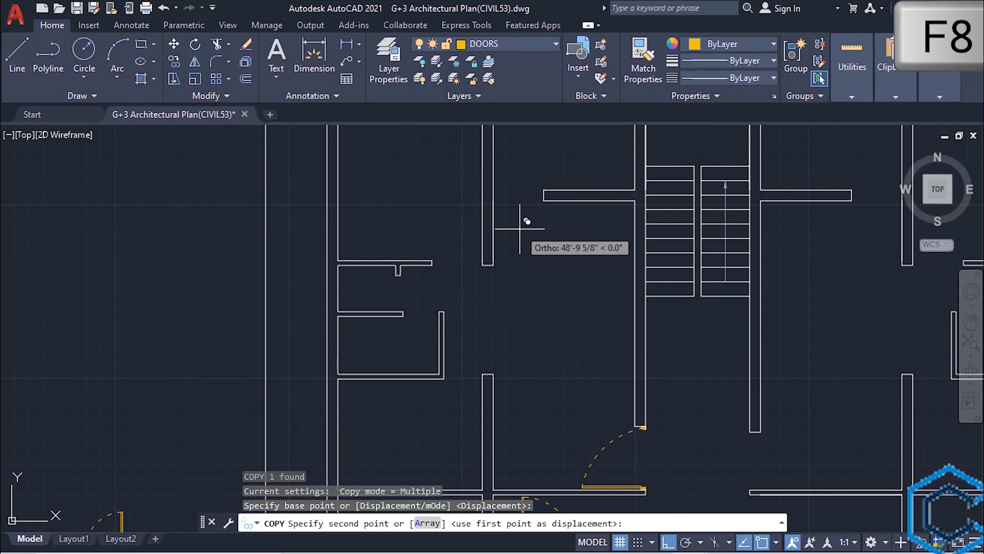
scroll(516, 222, "up", 4)
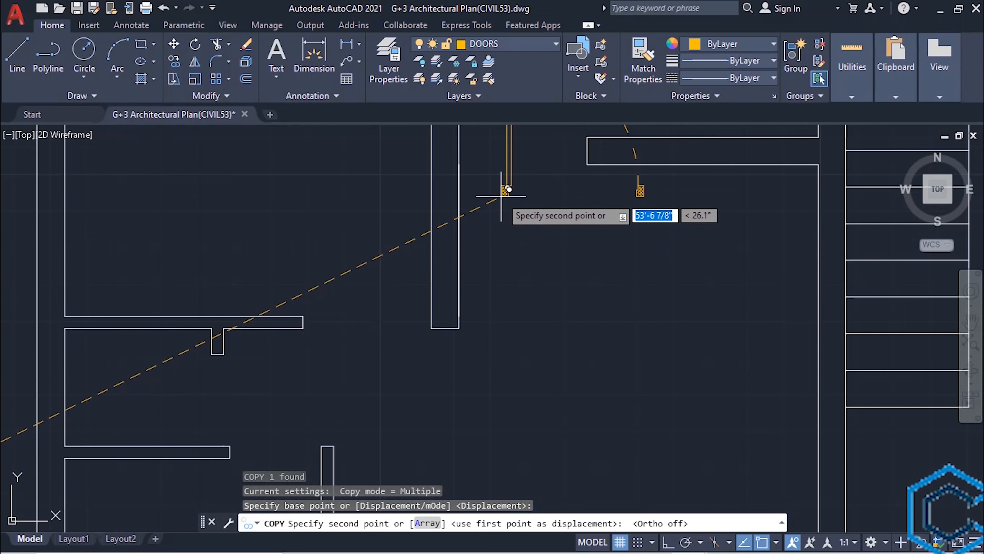
middle_click_drag(480, 197, 531, 289)
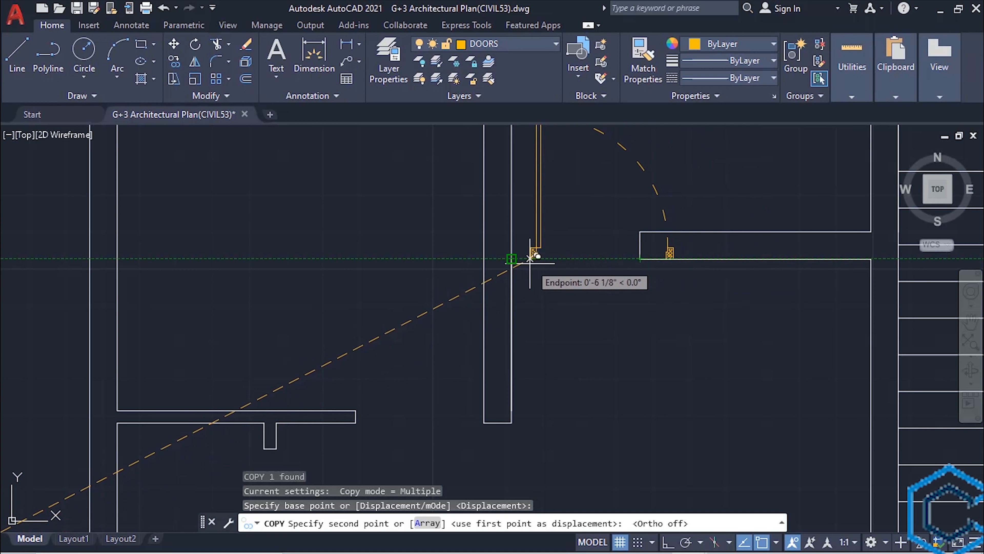
left_click(513, 257)
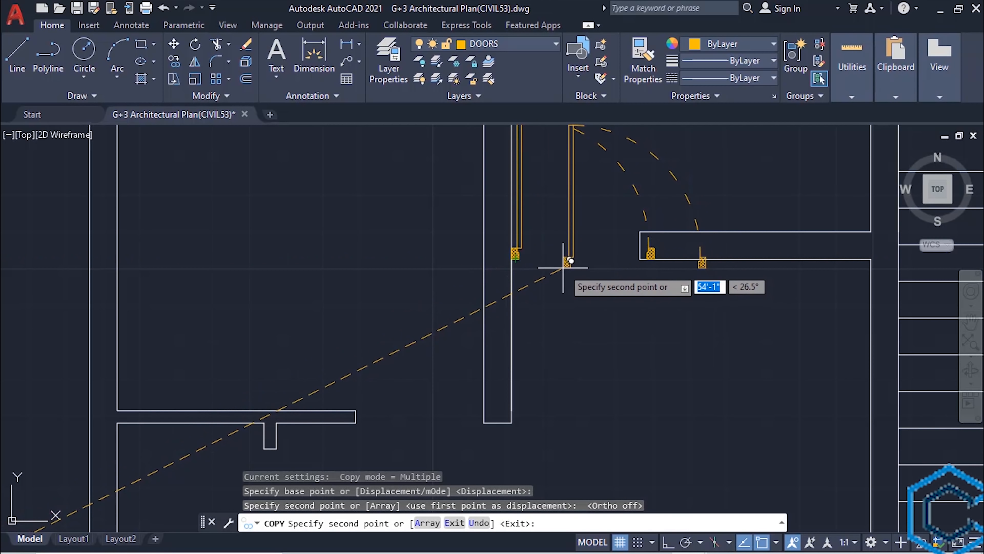
mouse_move(563, 264)
middle_mouse_down()
mouse_move(508, 330)
mouse_move(473, 328)
middle_mouse_up()
key("Escape")
Trim the horizontal wall's end closing line and the part of its lower face that extends past the door's right jamb.
scroll(543, 320, "up", 2)
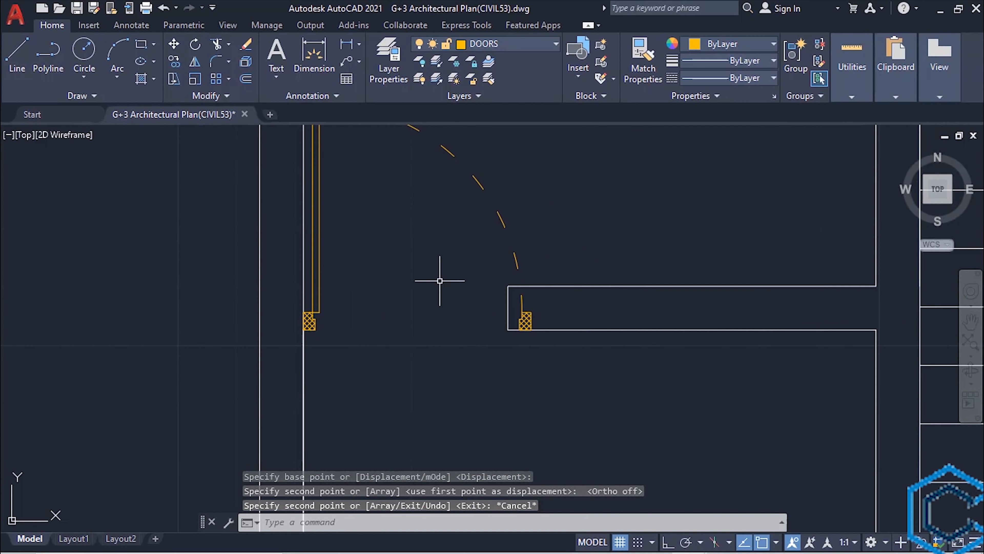
type("tr")
key("Return")
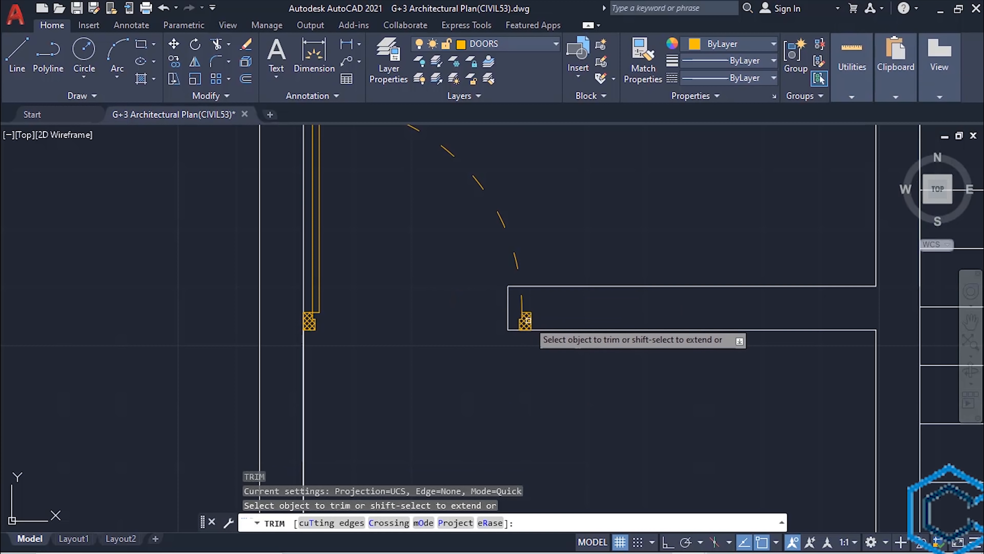
left_click(508, 309)
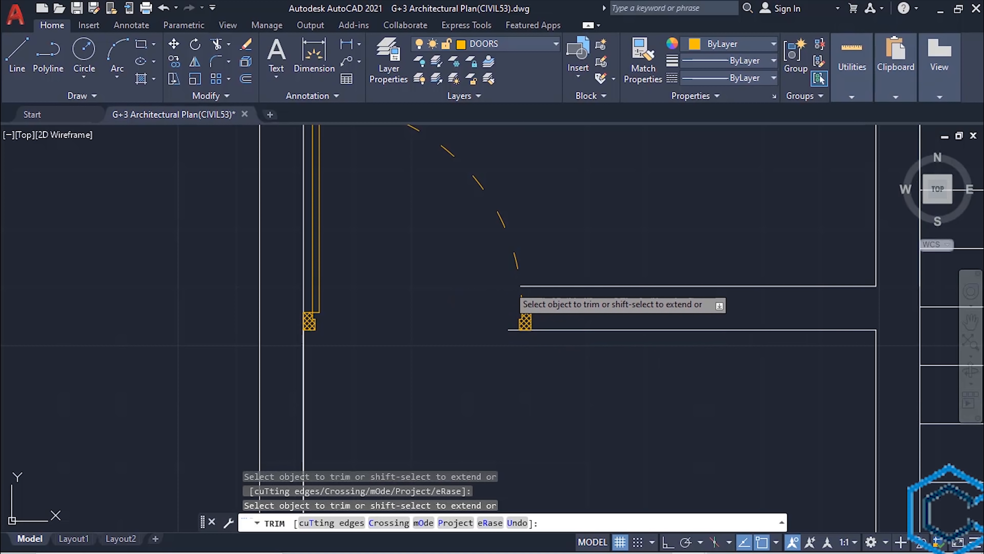
left_click(511, 330)
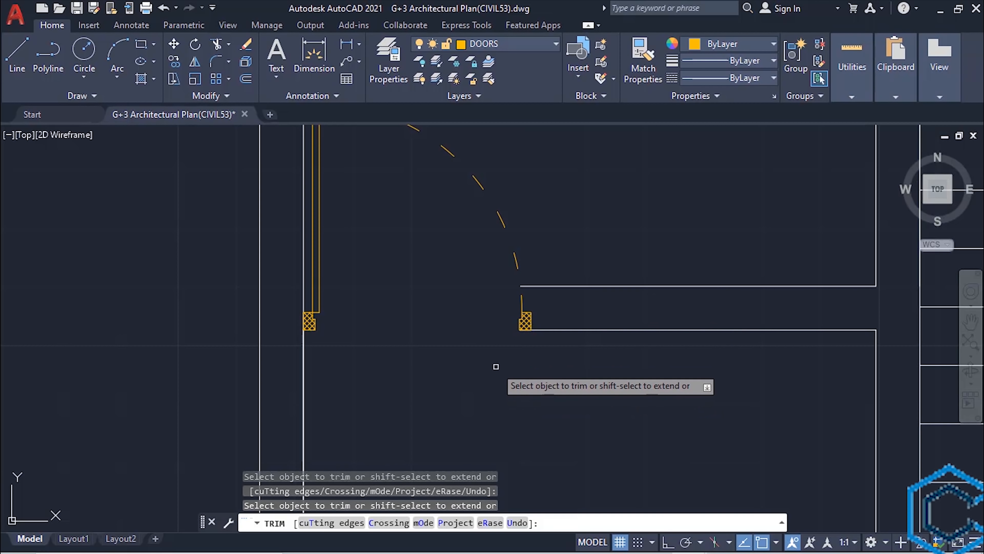
key("Escape")
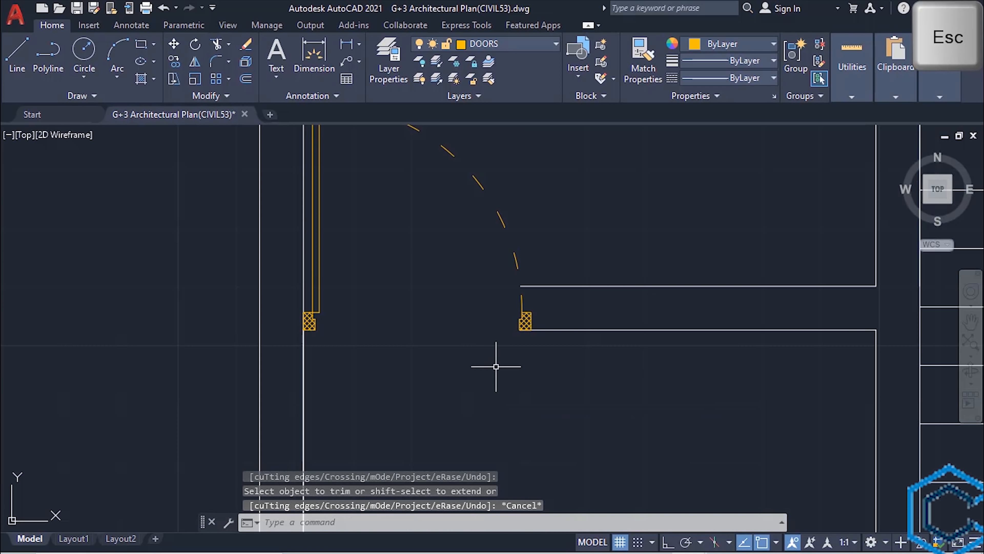
Draw a vertical line from the right jamb's lower outer corner up to the horizontal wall's upper face.
key("Return")
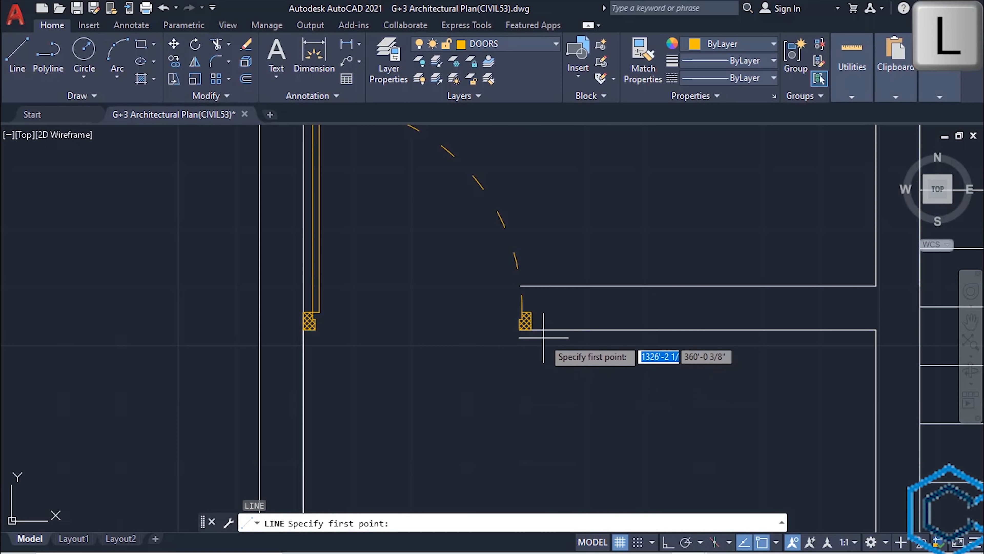
left_click(533, 330)
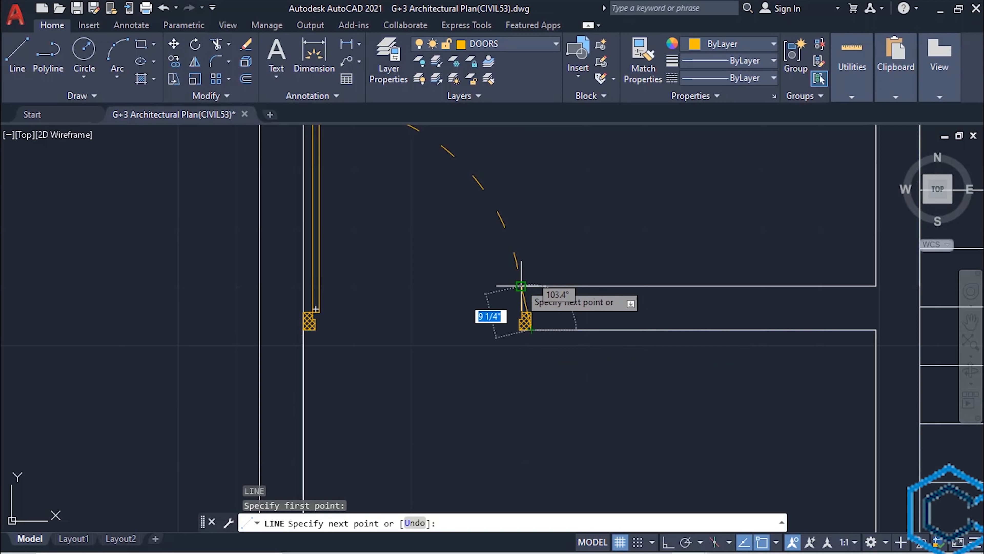
left_click(530, 286)
key("Escape")
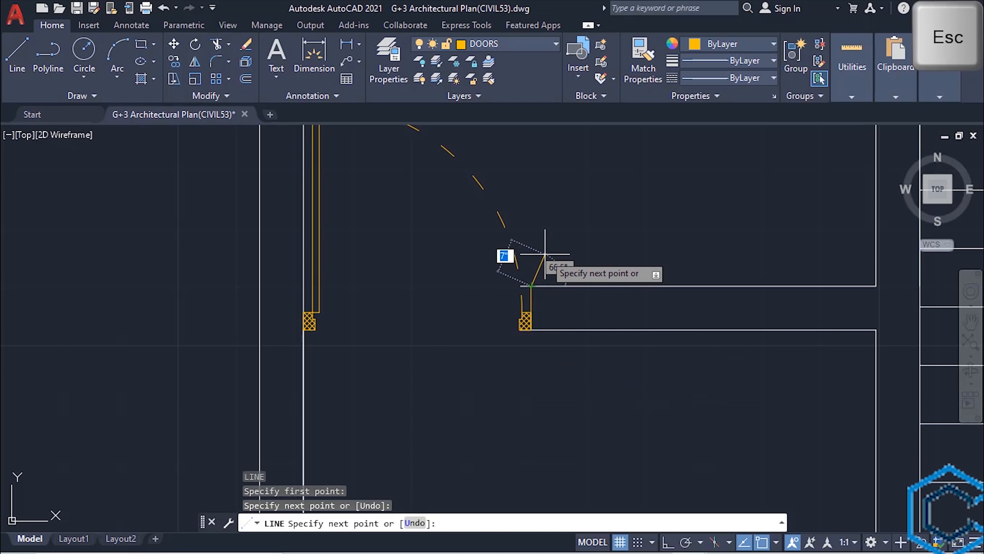
Assign the new vertical closing line beside the right jamb to the WALL layer.
left_click(545, 45)
left_click(510, 267)
key("Escape")
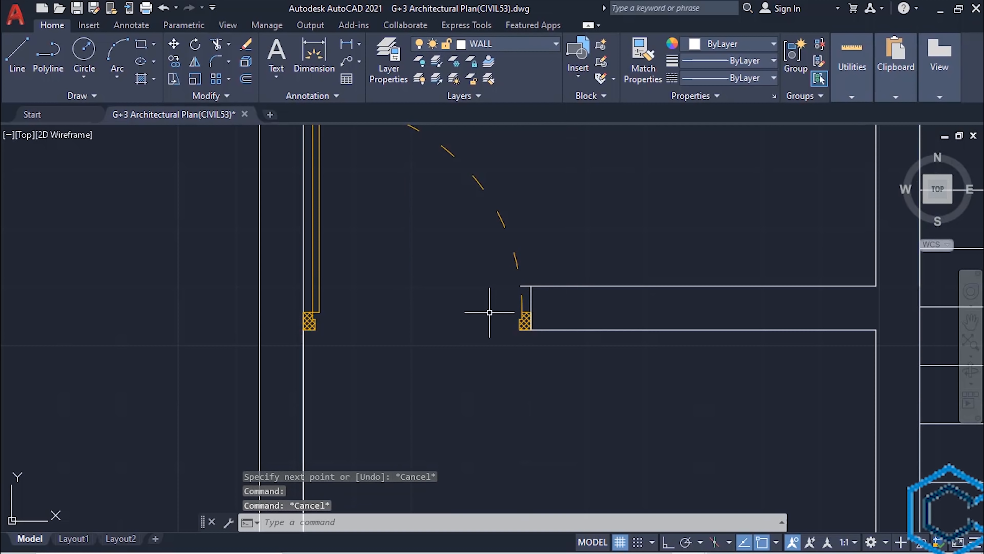
Trim the short wall line stub that overhangs above the right jamb of the door west of the staircase.
type("tr")
key("Return")
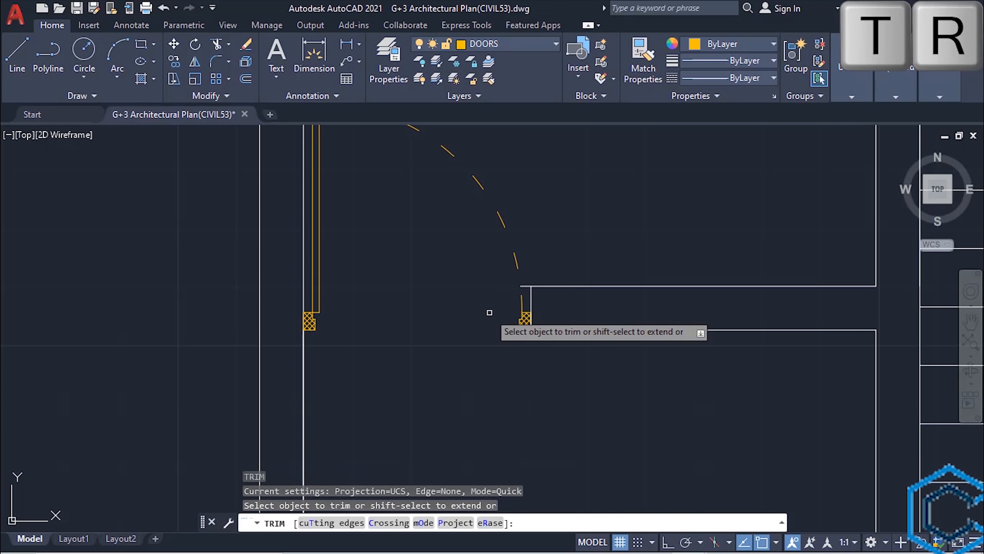
left_click(526, 286)
scroll(527, 286, "down", 6)
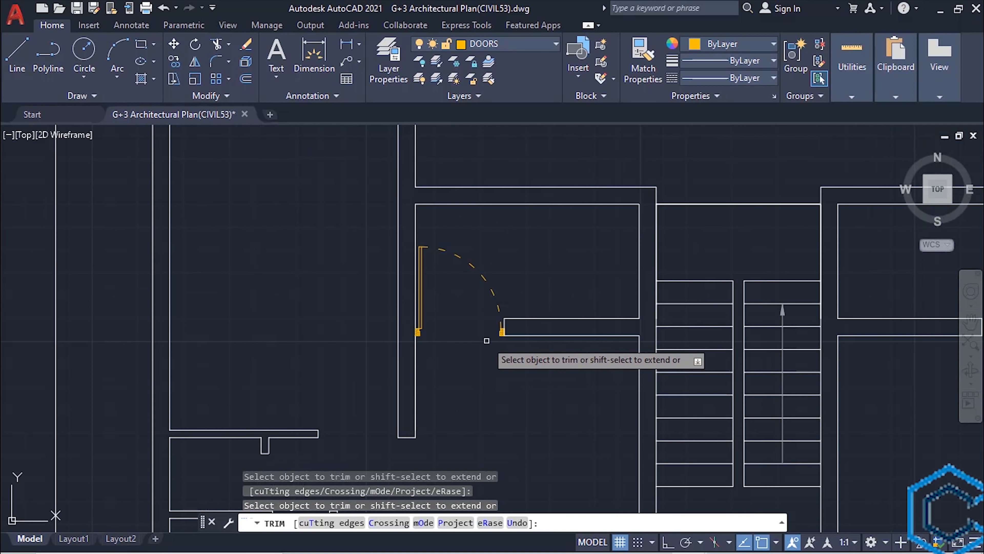
middle_click_drag(558, 368, 622, 325)
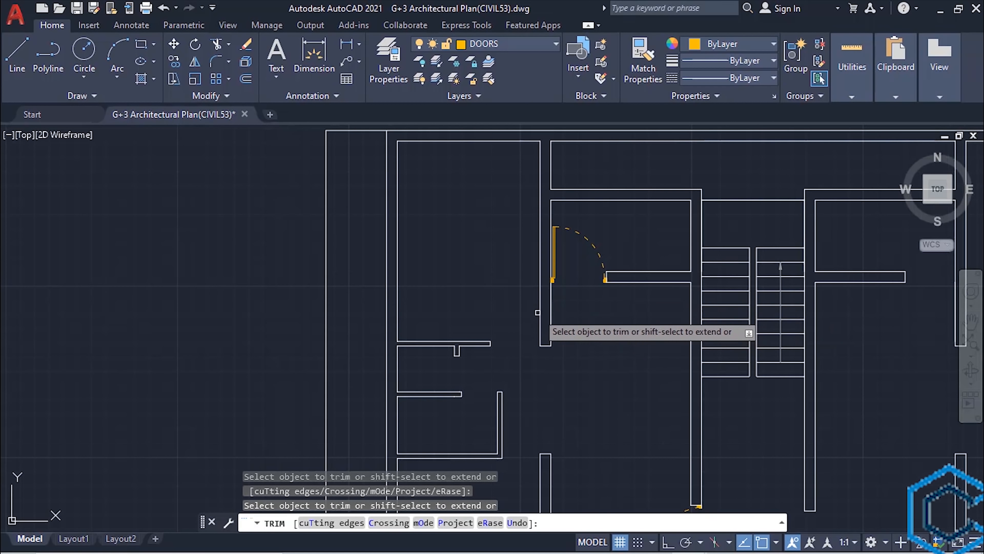
key("Escape")
key("Escape")
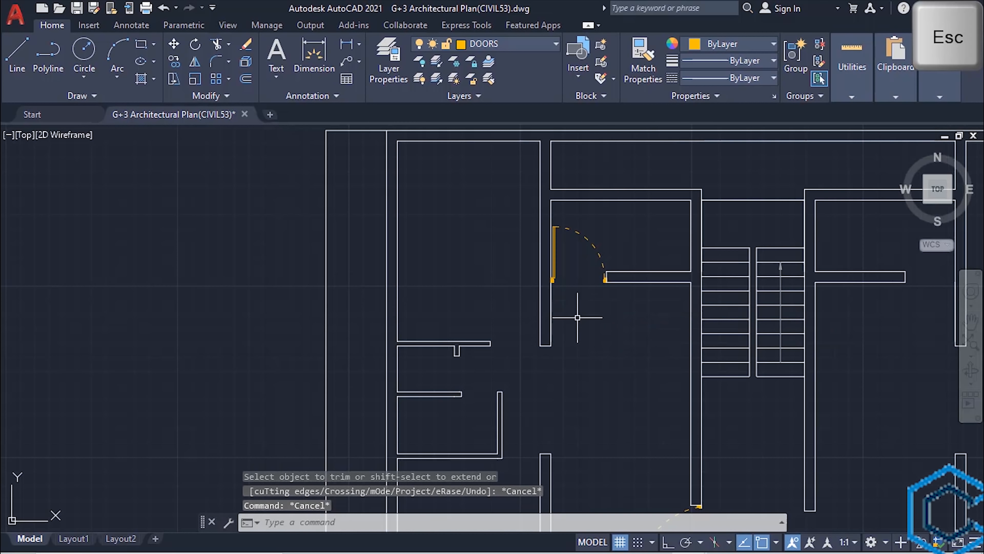
Copy the larger left-opening door from the upper row, by its hinge jamb corner, to the vertical wall's lower-left corner at the upper-left room opening.
scroll(578, 320, "down", 2)
middle_click_drag(527, 378, 657, 160)
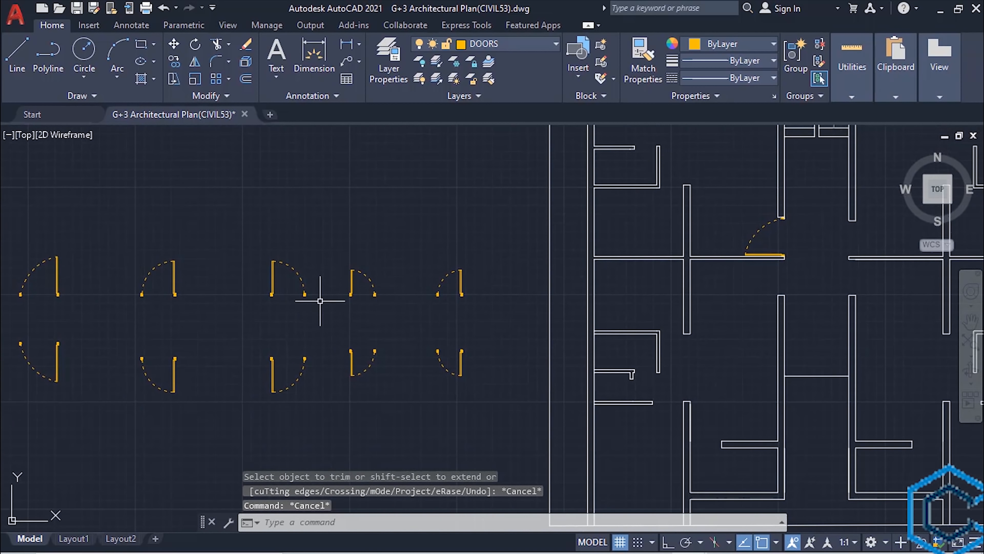
scroll(320, 301, "up", 2)
scroll(351, 321, "down", 3)
scroll(391, 329, "up", 2)
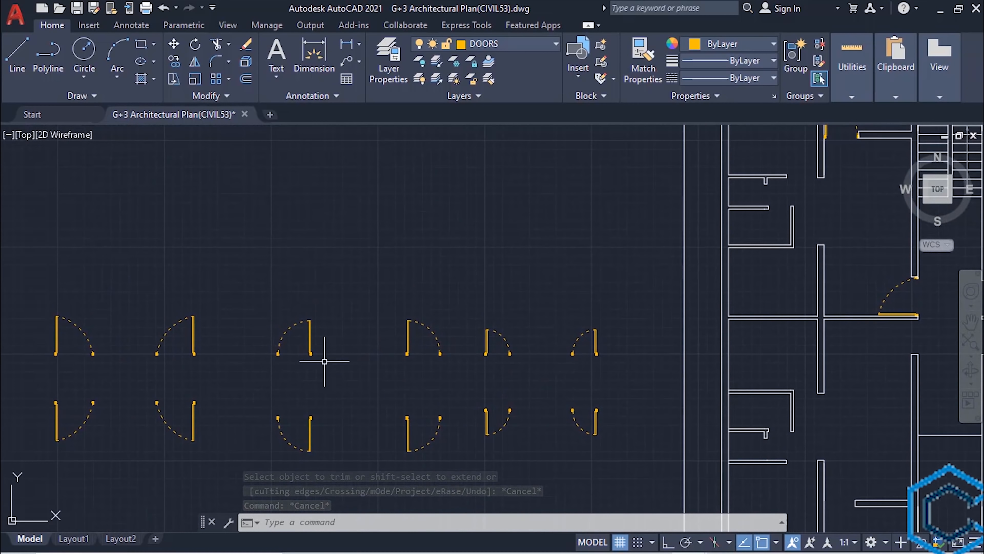
left_click(343, 315)
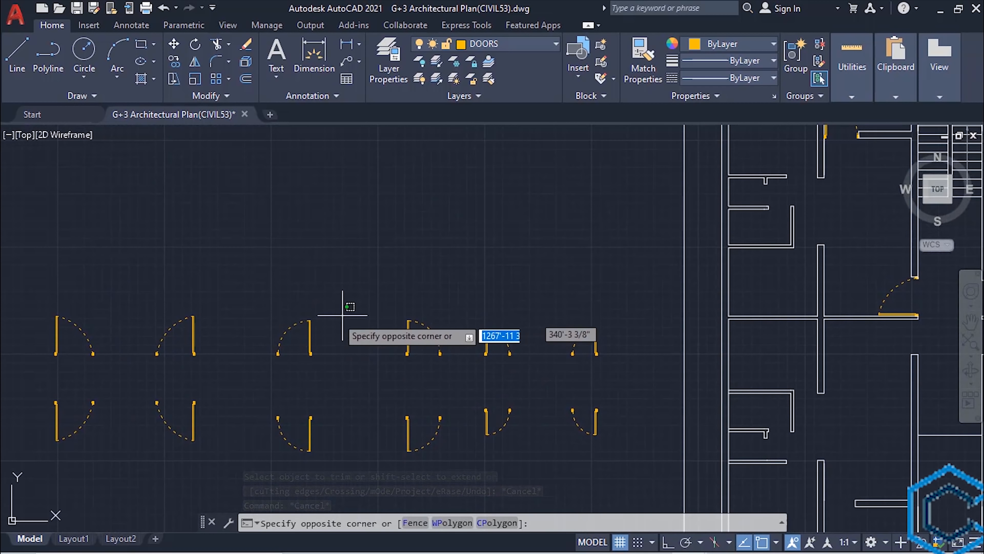
left_click(266, 373)
type("co")
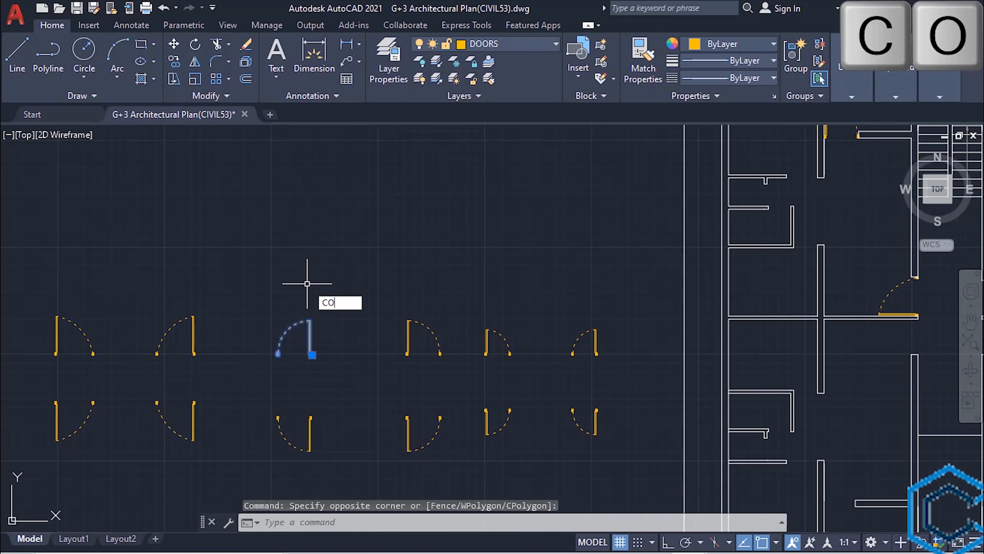
key("Return")
left_click(310, 353)
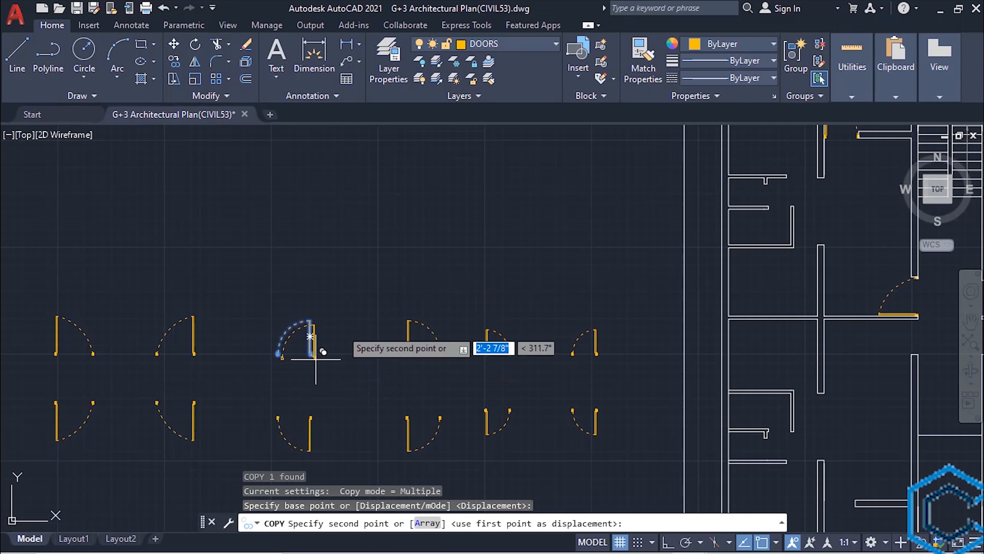
scroll(538, 210, "up", 5)
scroll(464, 203, "up", 4)
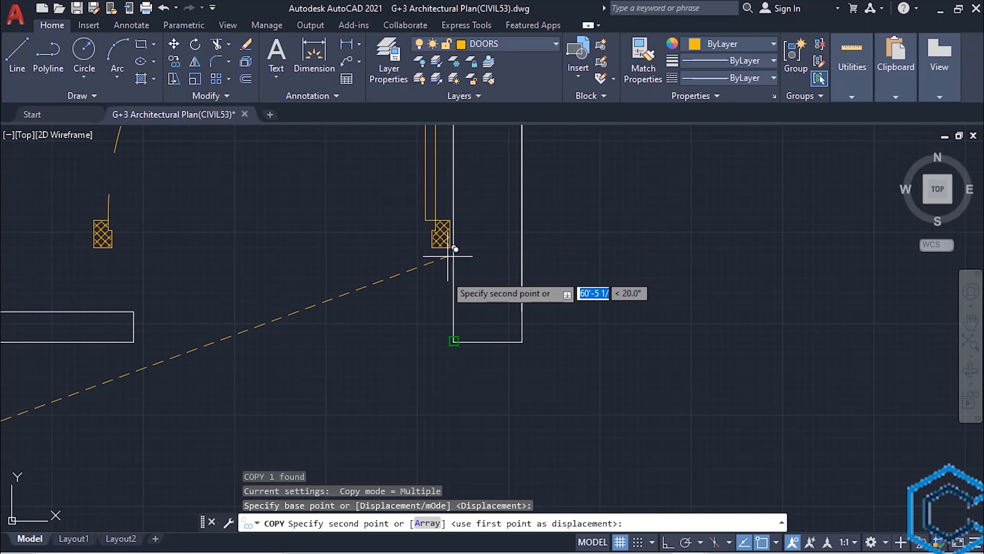
left_click(453, 341)
middle_click_drag(359, 377, 593, 387)
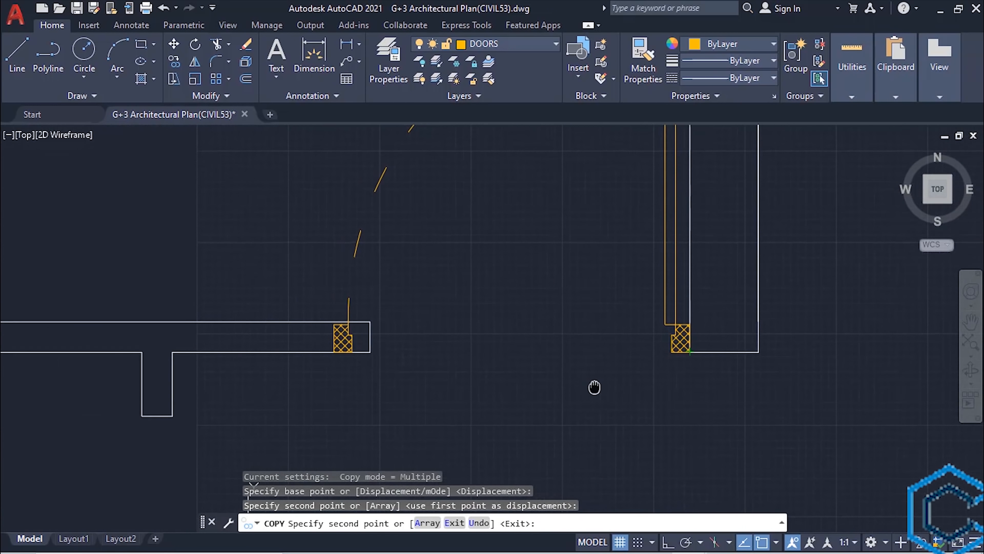
key("Escape")
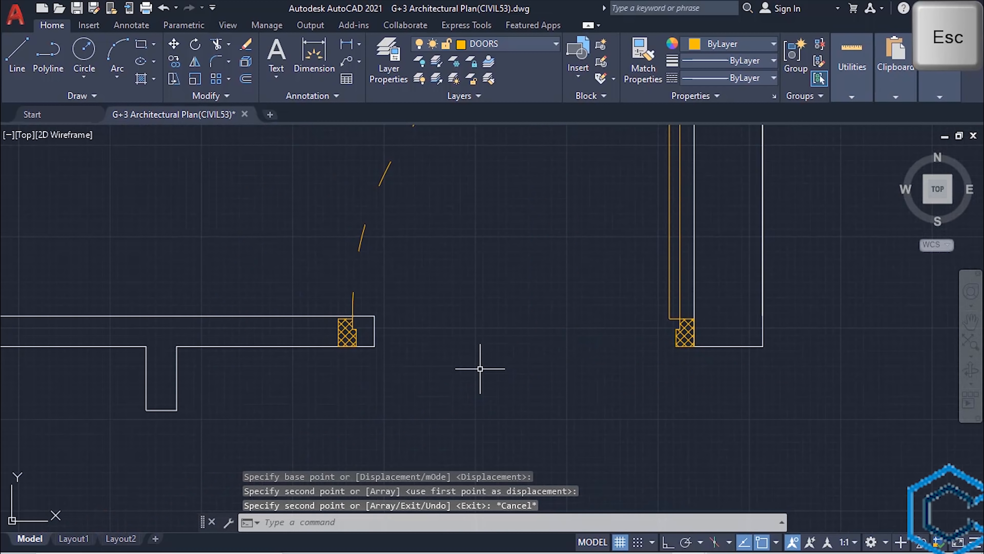
Trim the ends of the horizontal wall that extend past the left jamb of the newly placed door.
key("Return")
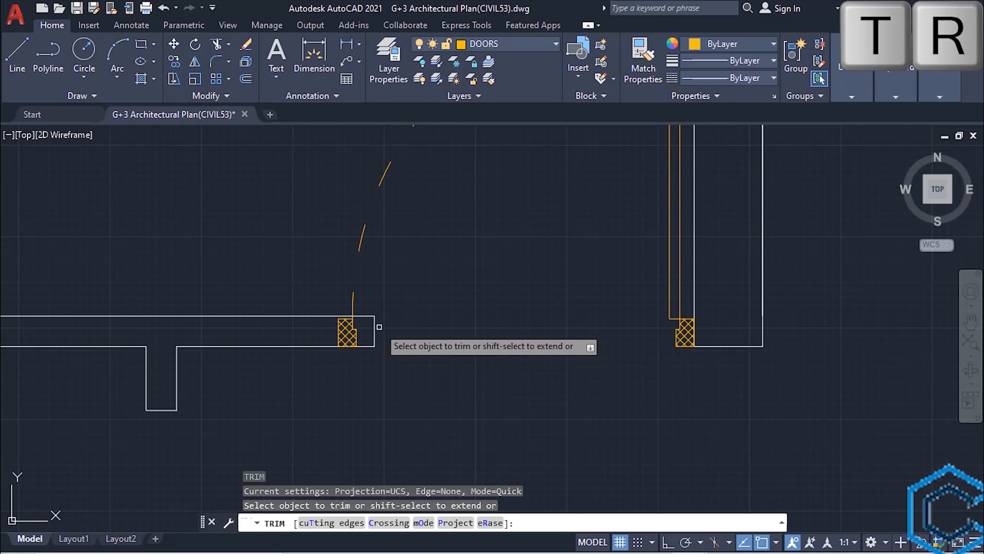
left_click(365, 316)
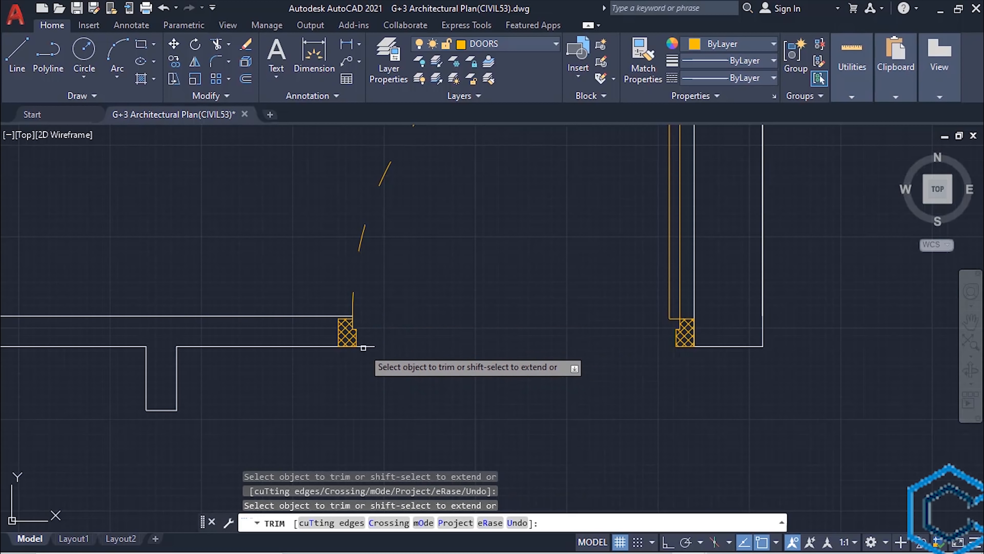
left_click(362, 347)
key("Escape")
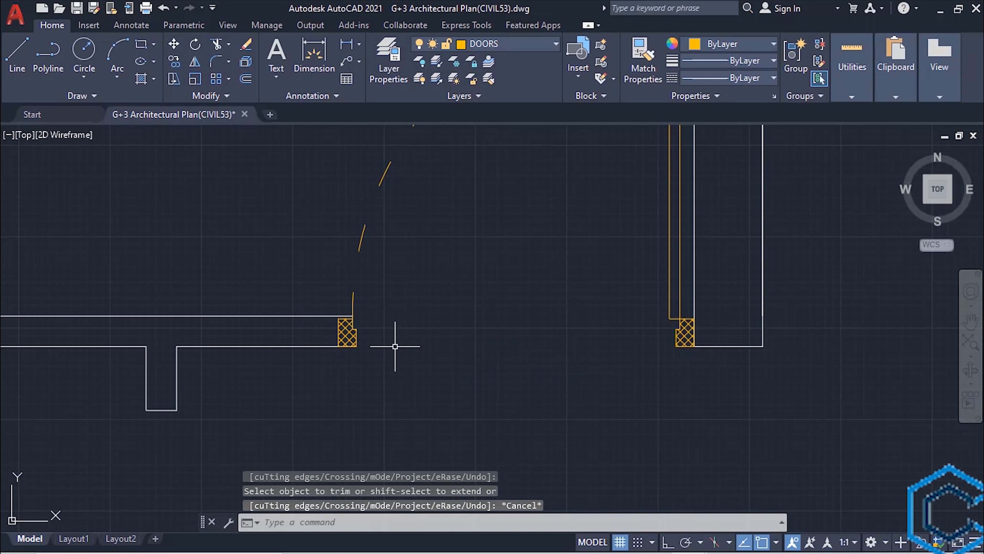
Draw a vertical line along the outer face of the left door jamb, from the lower to the upper wall line.
type("l")
key("Return")
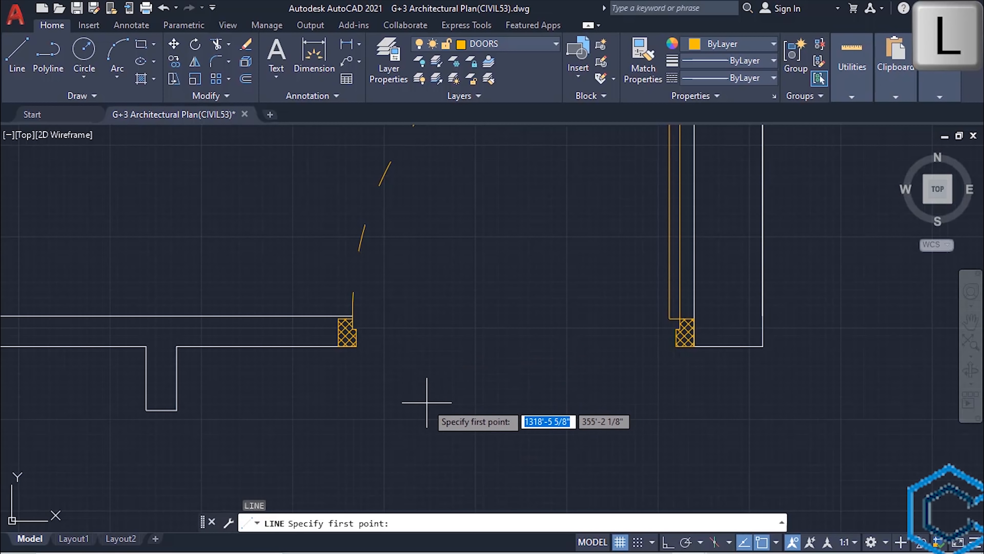
left_click(339, 345)
scroll(329, 329, "up", 5)
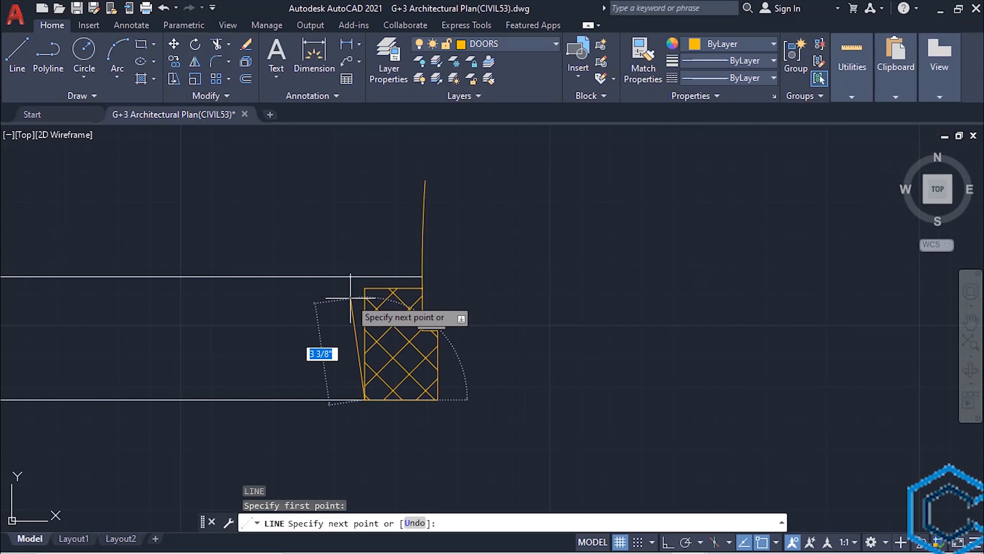
left_click(364, 277)
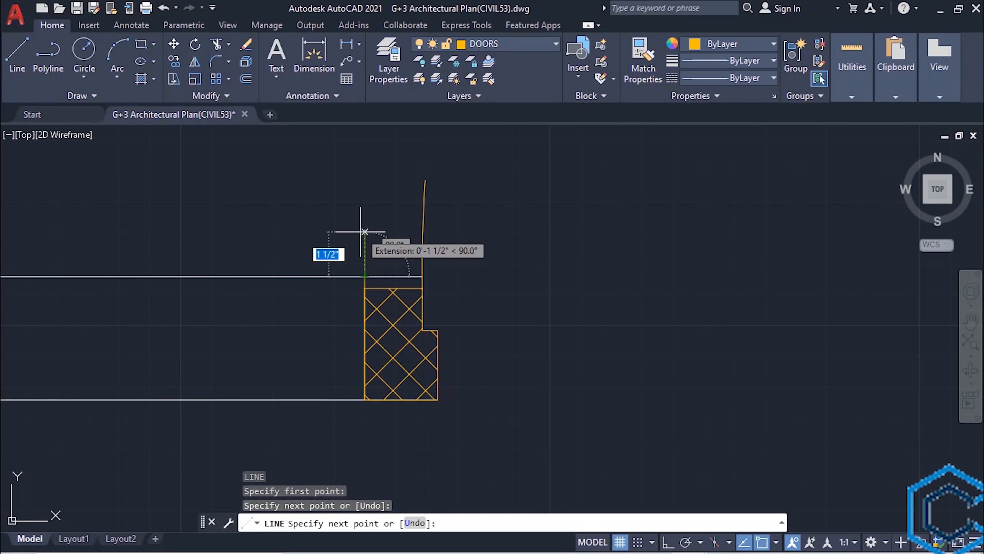
key("Escape")
Move the new wall end line beside the jamb to the WALL layer.
left_click(365, 282)
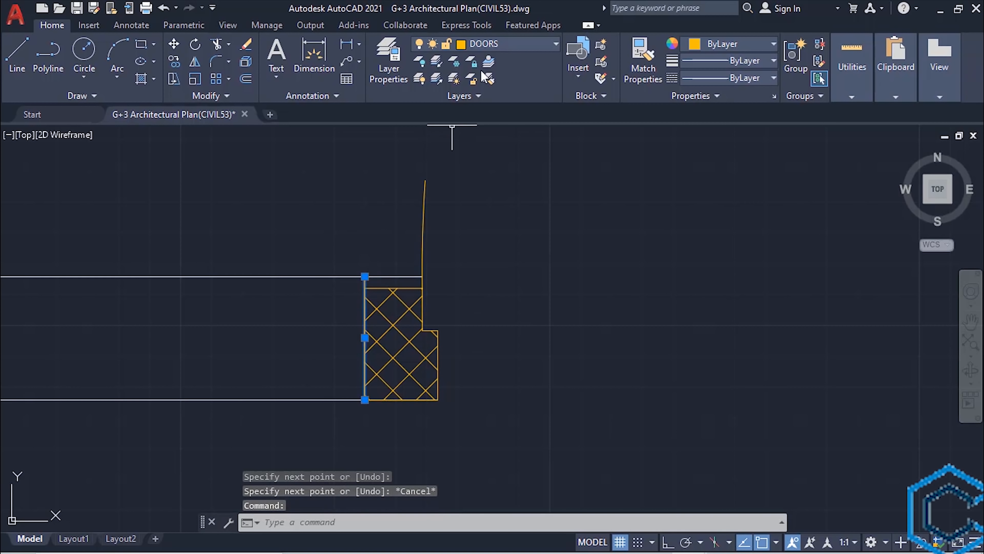
left_click(511, 47)
left_click(513, 267)
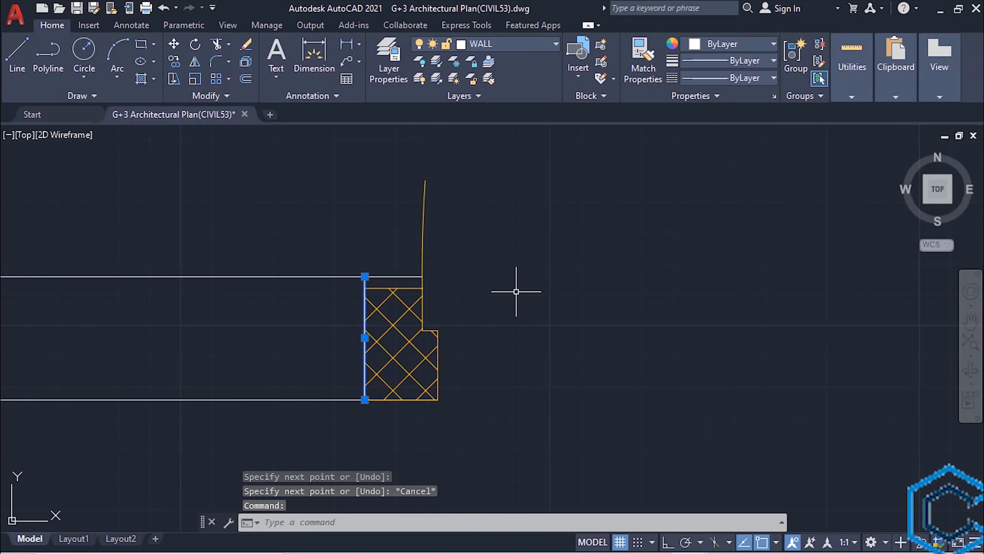
scroll(502, 288, "down", 4)
key("Escape")
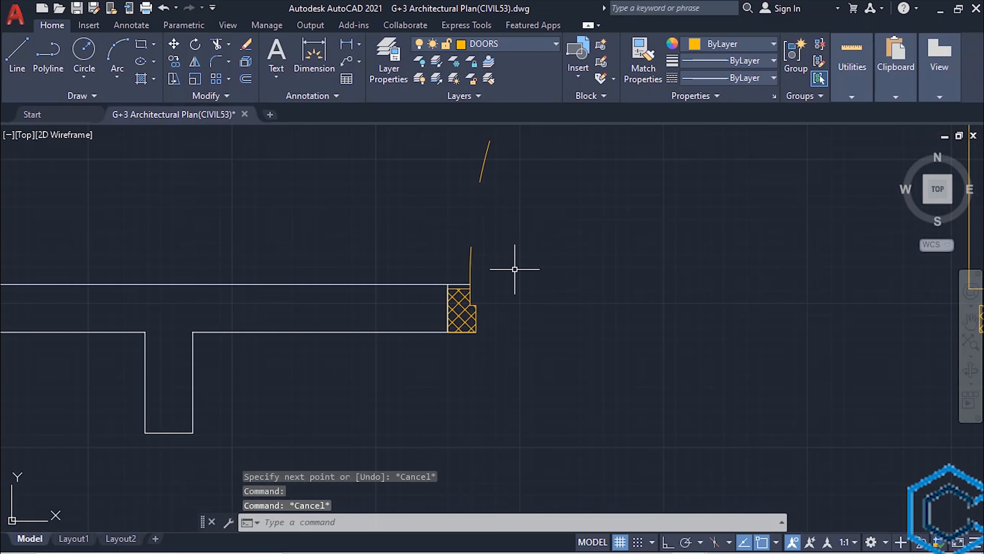
Trim the leftover upper wall line above the left door jamb back to the new wall end line.
key("Return")
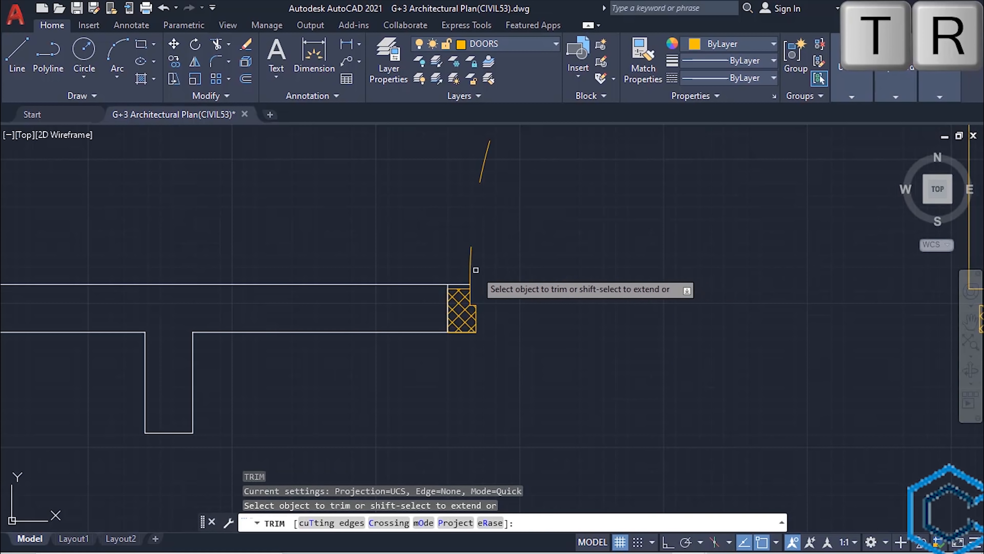
scroll(532, 287, "down", 4)
key("Escape")
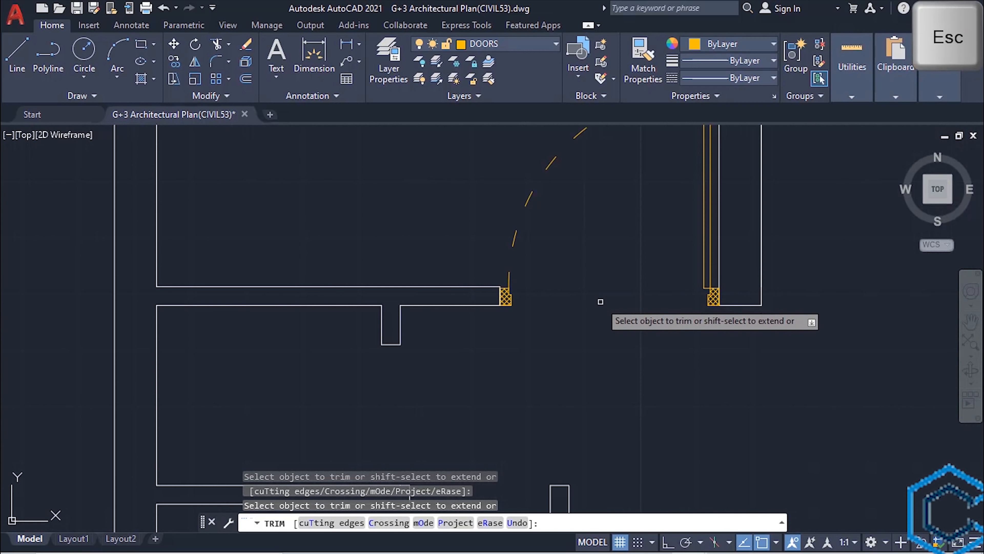
Copy the small right-opening door from the upper row, by its hinge jamb corner, to just above the gap in the small room's upper wall.
scroll(601, 301, "up", 4)
mouse_move(604, 314)
middle_mouse_down()
mouse_move(580, 240)
mouse_move(606, 251)
middle_mouse_up()
scroll(580, 240, "down", 2)
middle_click_drag(541, 318, 602, 269)
scroll(426, 329, "down", 2)
middle_click_drag(422, 331, 501, 242)
scroll(484, 318, "up", 4)
scroll(484, 318, "down", 3)
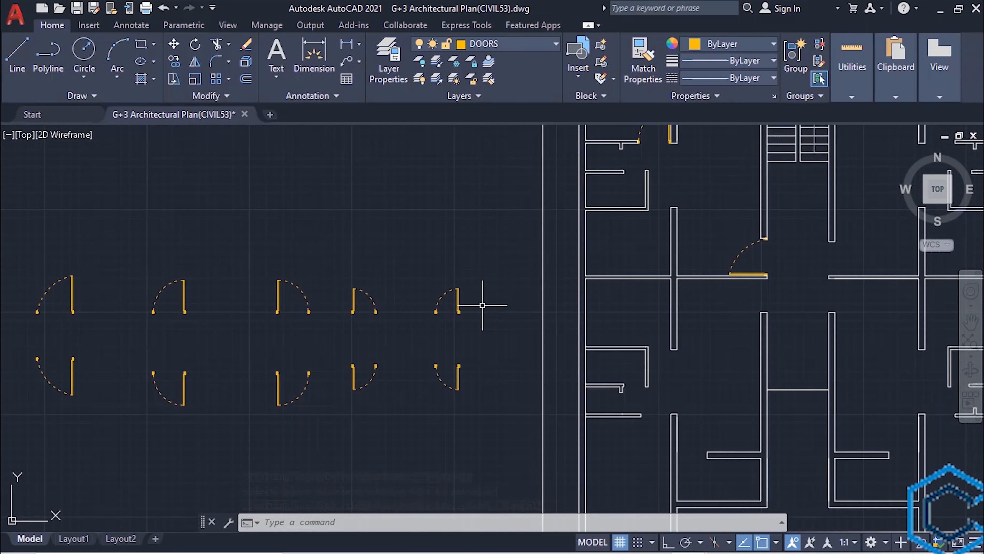
scroll(507, 318, "up", 2)
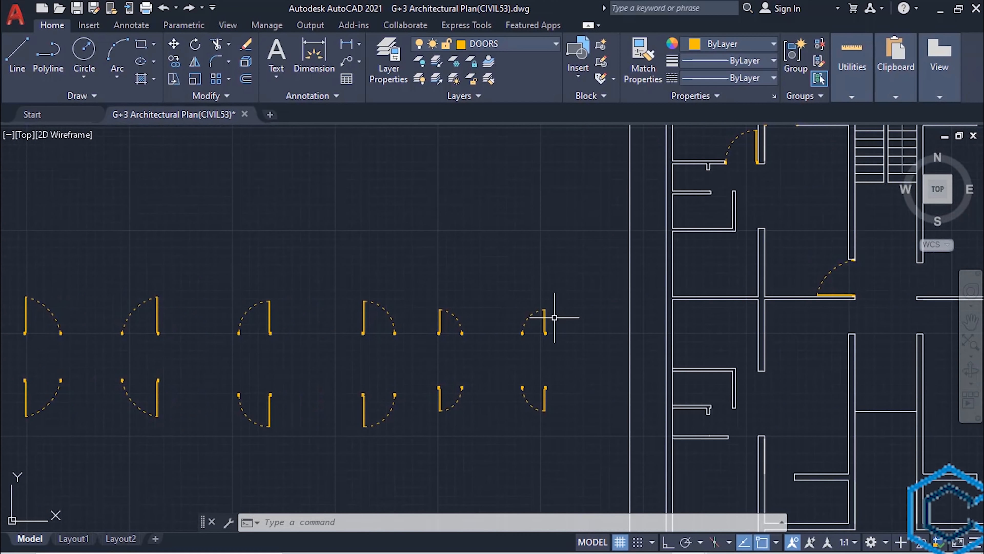
left_click(485, 342)
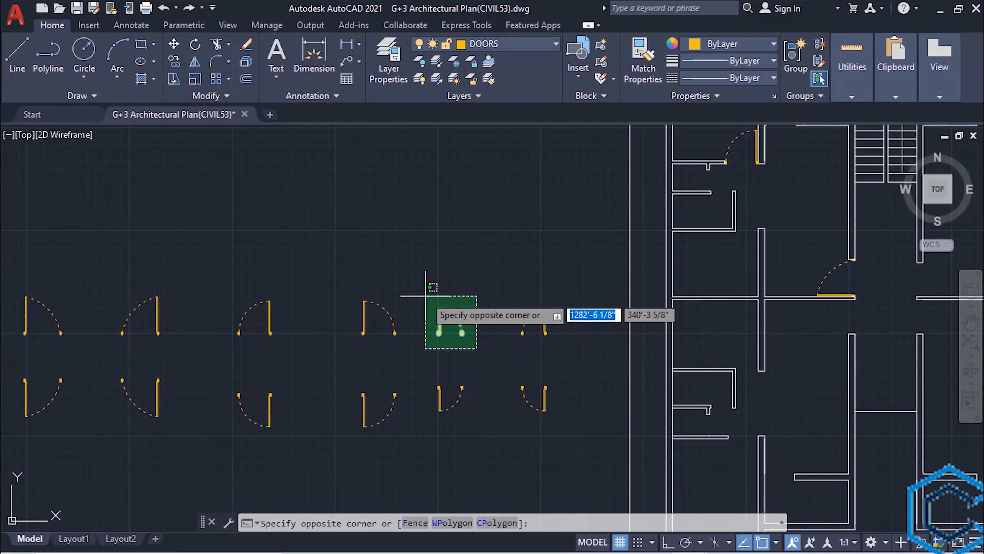
left_click(424, 285)
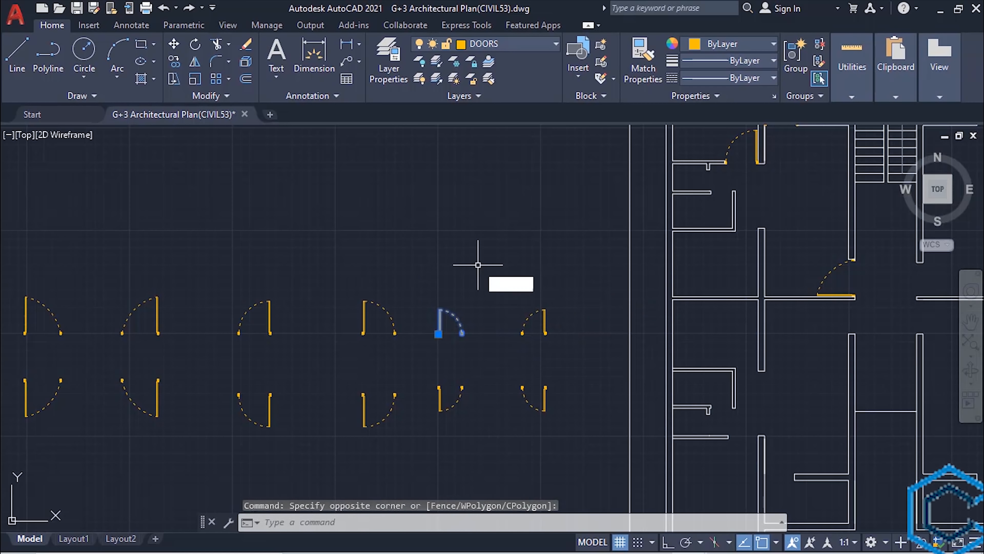
type("co")
key("Return")
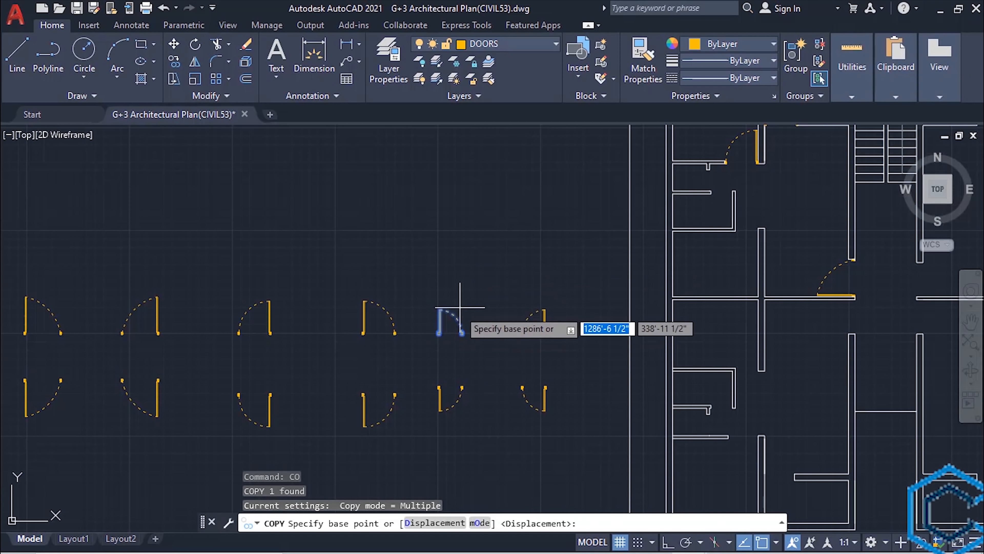
left_click(440, 333)
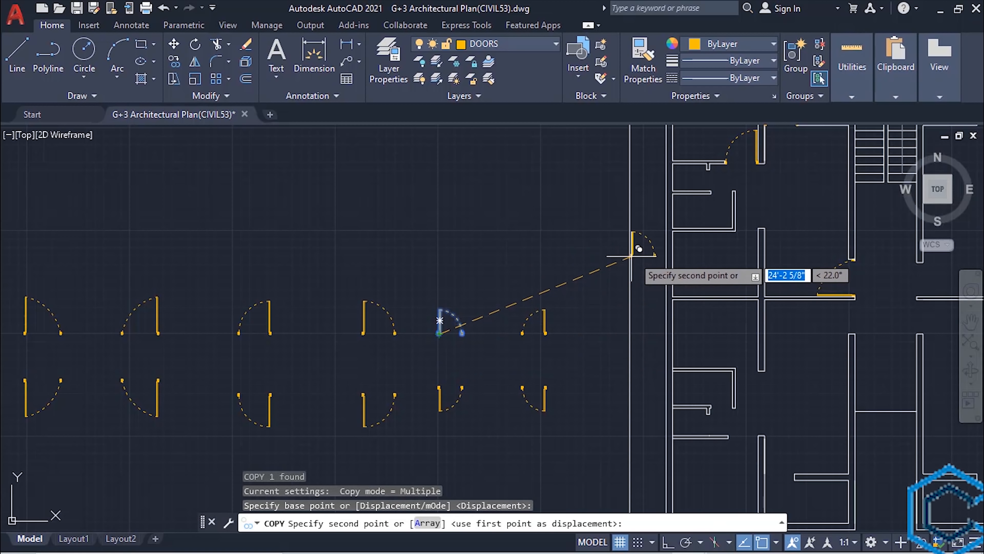
scroll(710, 217, "up", 2)
scroll(642, 260, "up", 3)
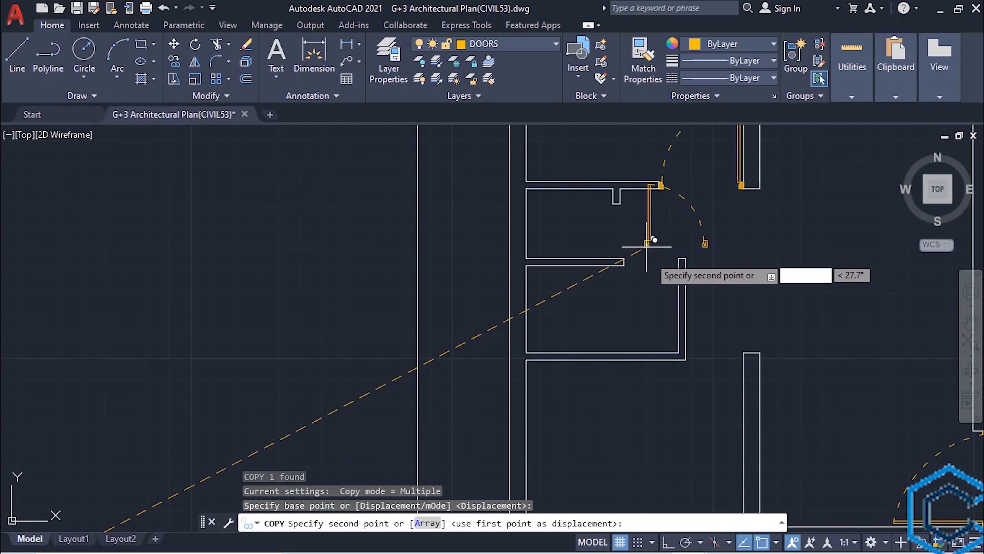
left_click(644, 251)
key("Escape")
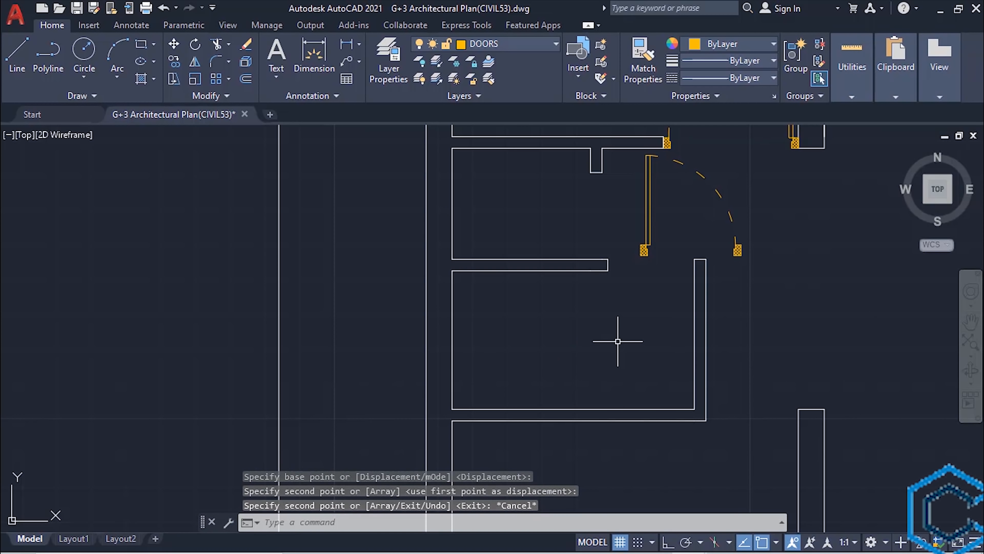
Rotate the copied small door 90 degrees counterclockwise about its hinge jamb, with ortho mode on.
key("F8")
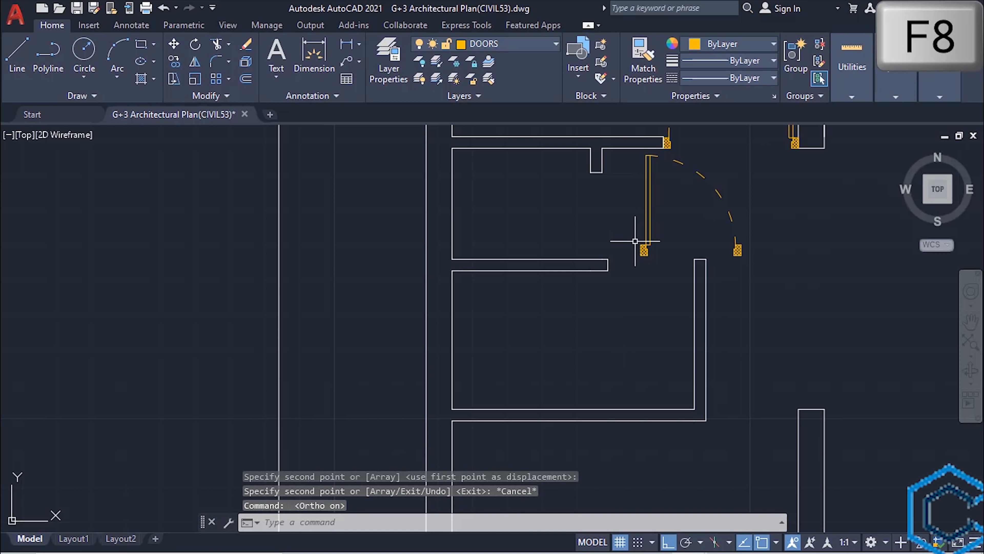
left_click(649, 206)
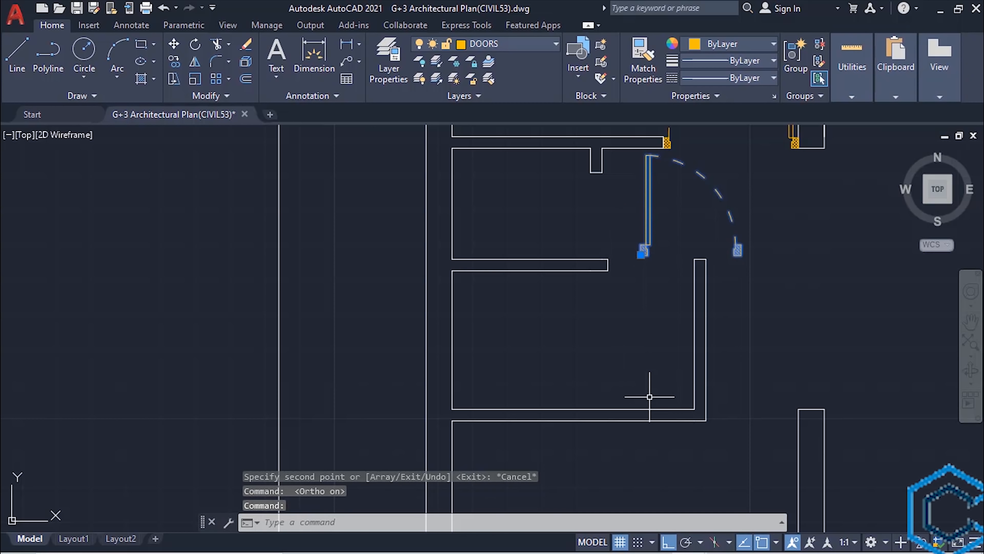
type("ro")
key("Return")
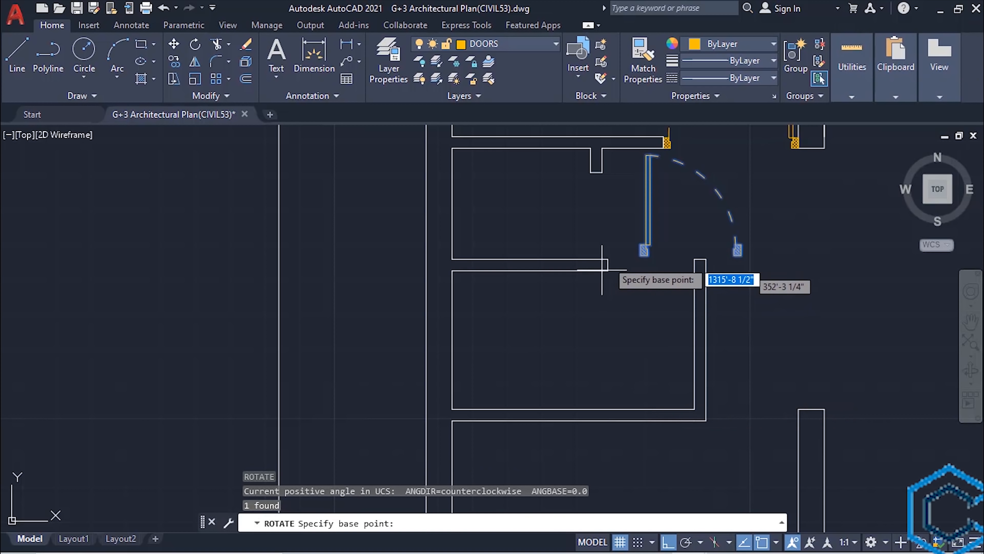
left_click(644, 252)
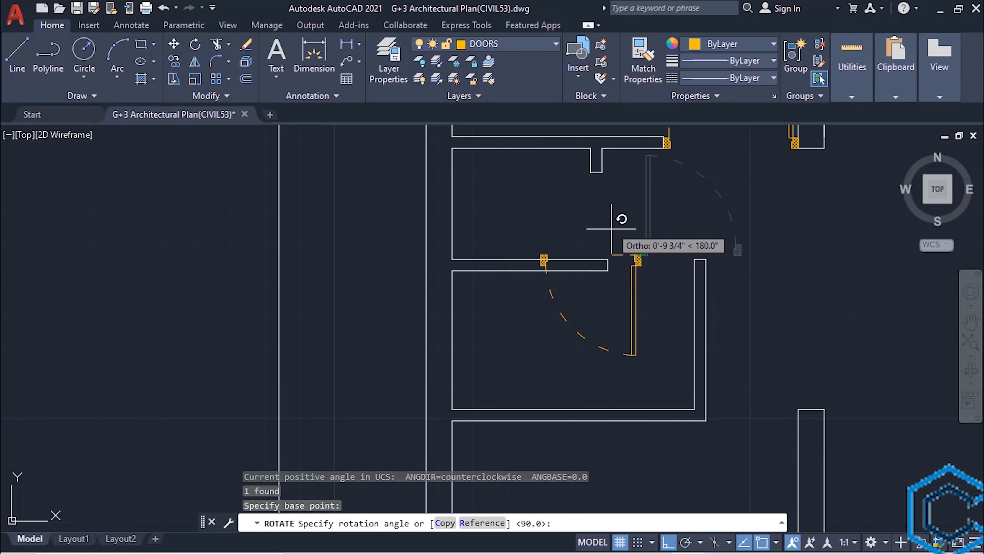
left_click(671, 204)
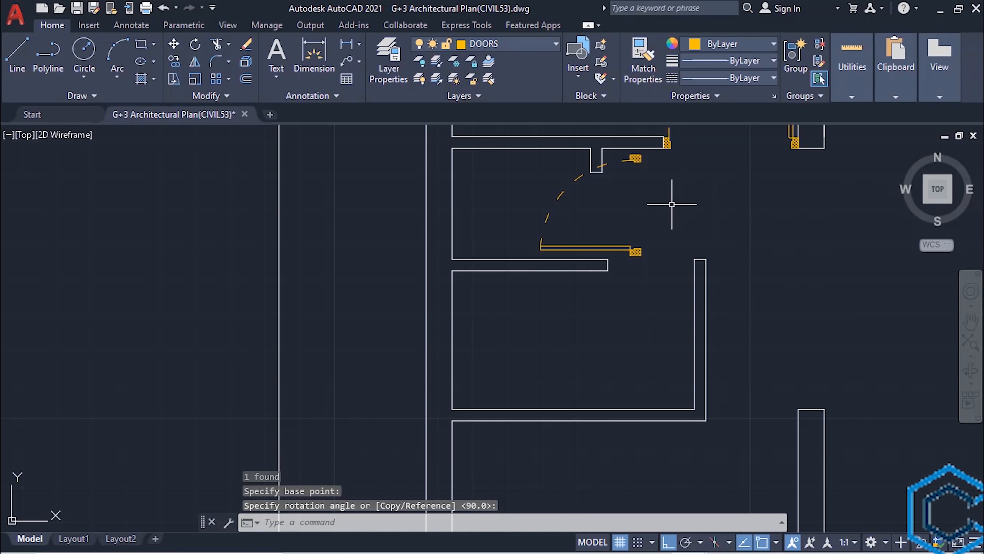
Move the rotated door by the lower outer corner of its hinge jamb onto the upper corner of the small room's wall end.
scroll(668, 234, "up", 2)
left_click(637, 290)
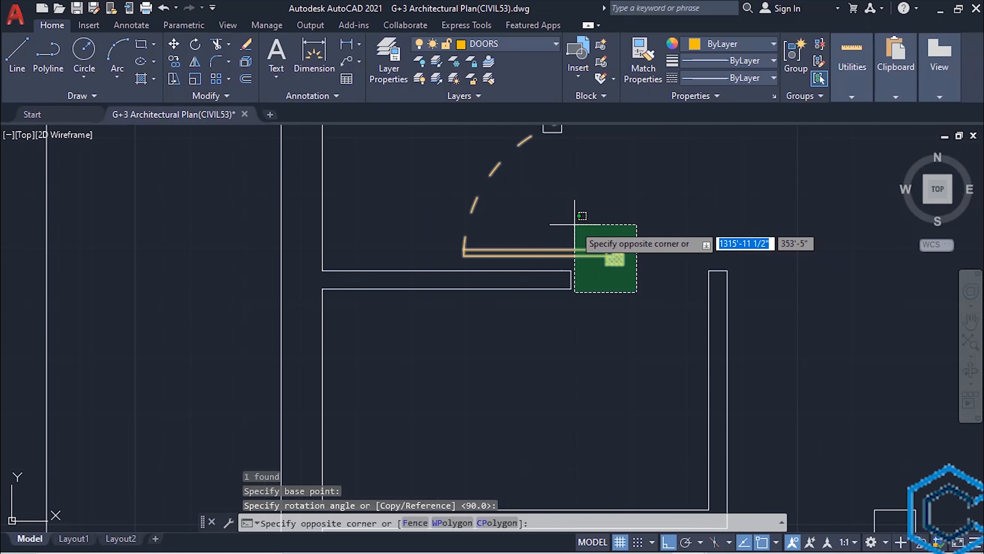
left_click(579, 245)
type("m")
key("Return")
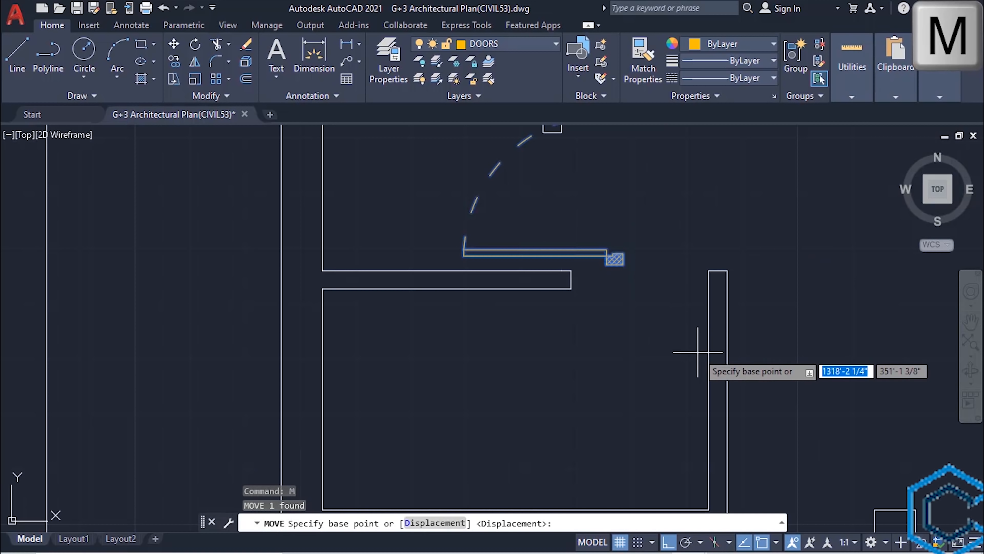
left_click(624, 263)
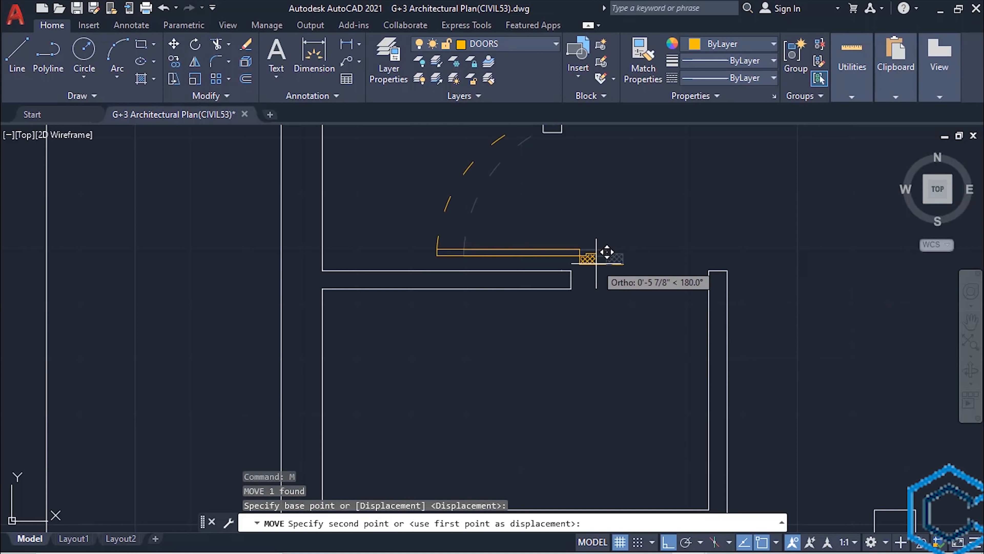
left_click(571, 270)
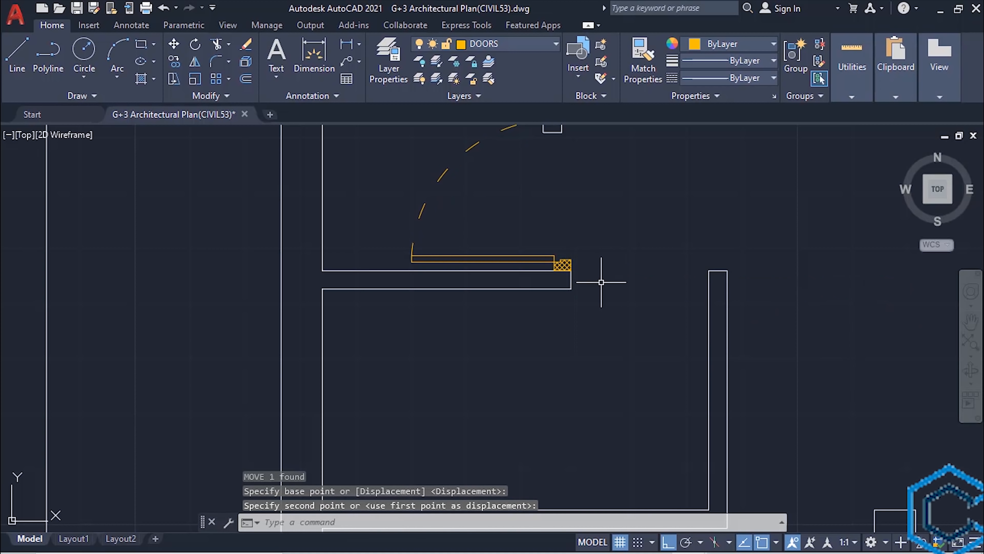
Remove the short wall stub overlapping the door's upper jamb by trimming its edges and erasing the piece left inside the jamb.
middle_click_drag(601, 282, 662, 383)
scroll(601, 220, "up", 2)
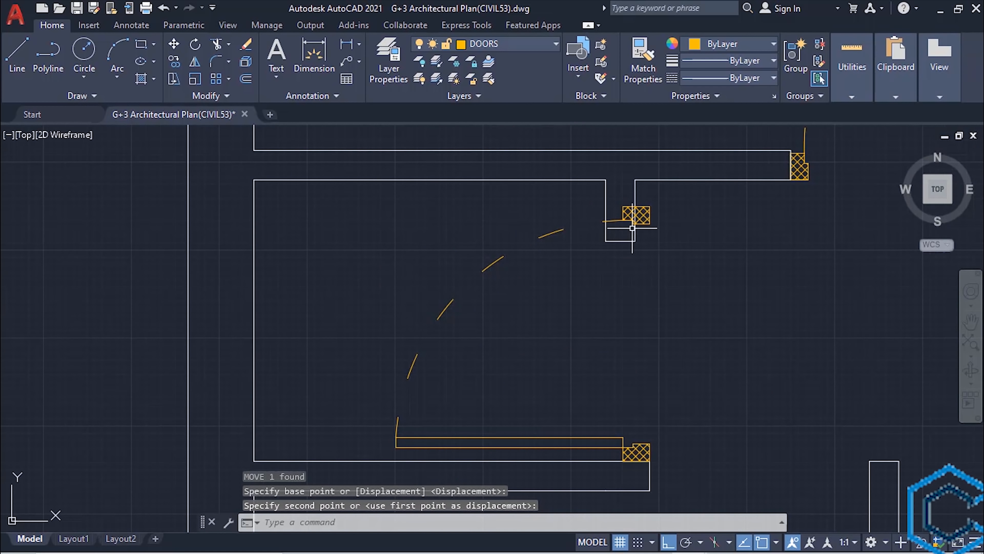
scroll(627, 227, "up", 2)
scroll(620, 249, "down", 2)
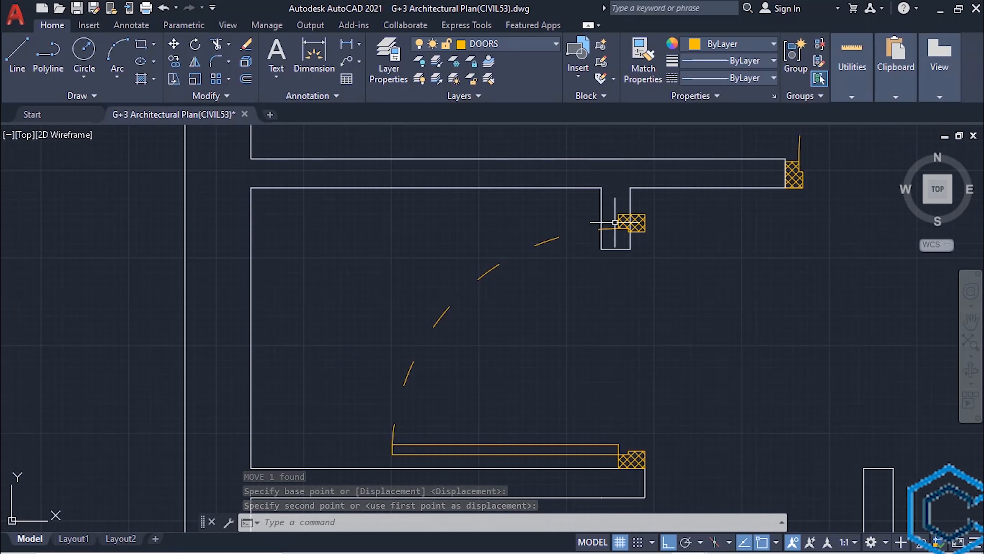
type("tr")
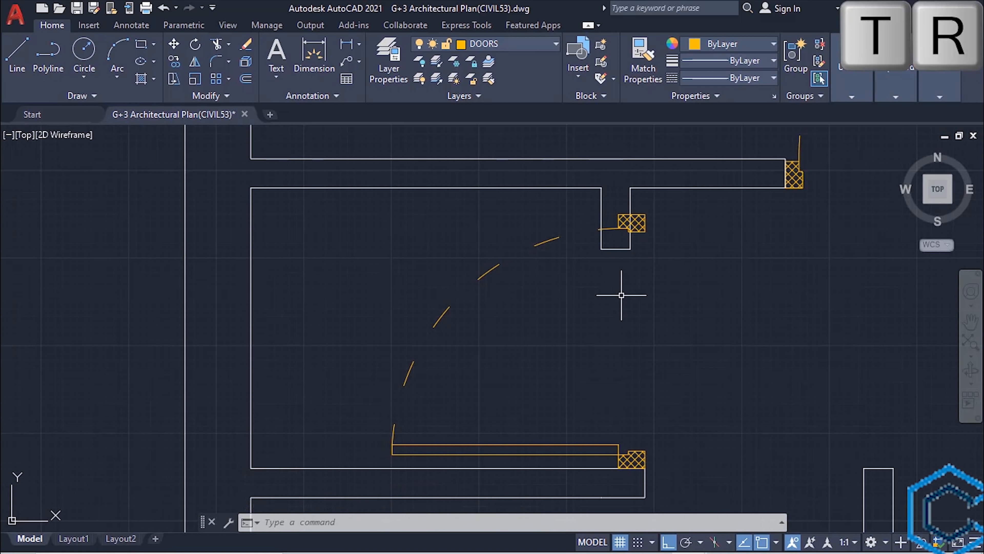
key("Return")
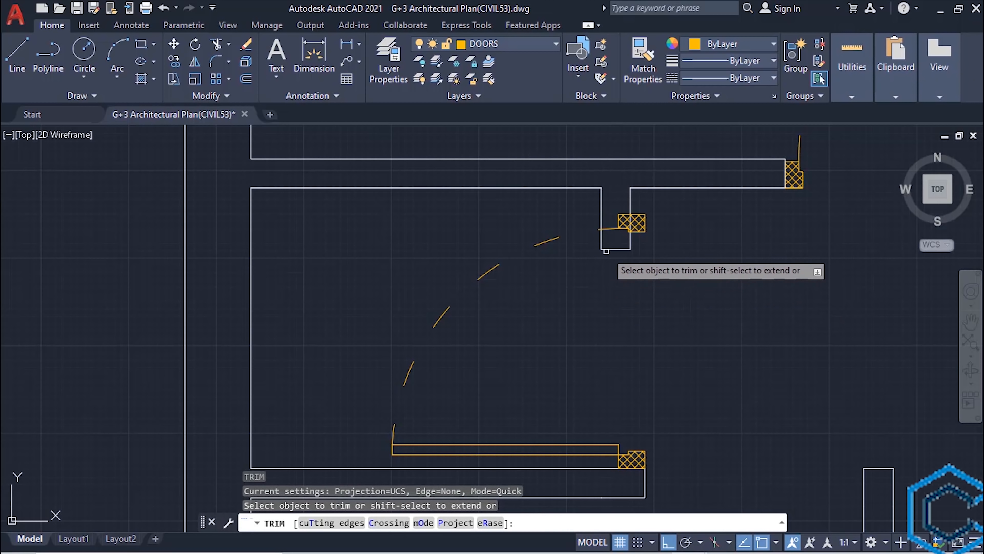
left_click(600, 241)
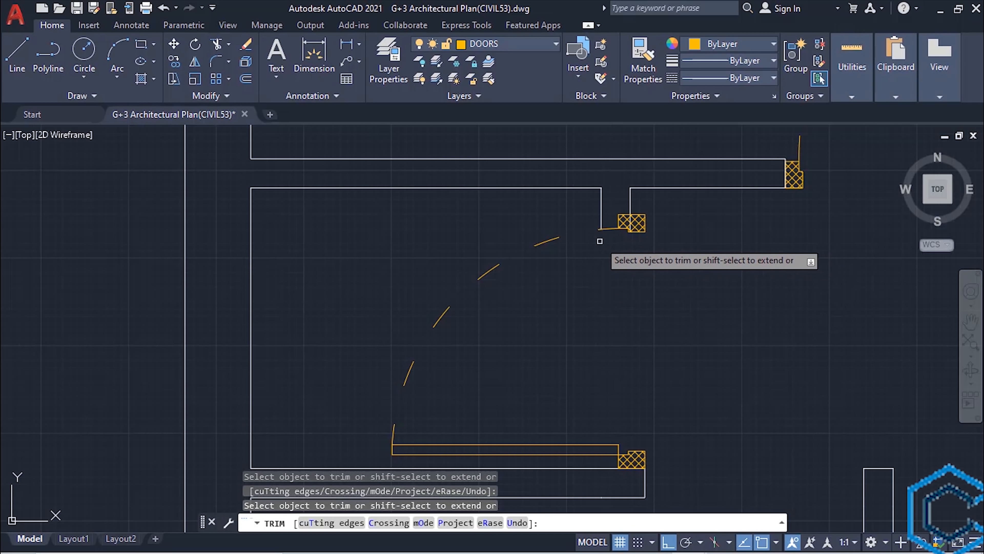
left_click(604, 215)
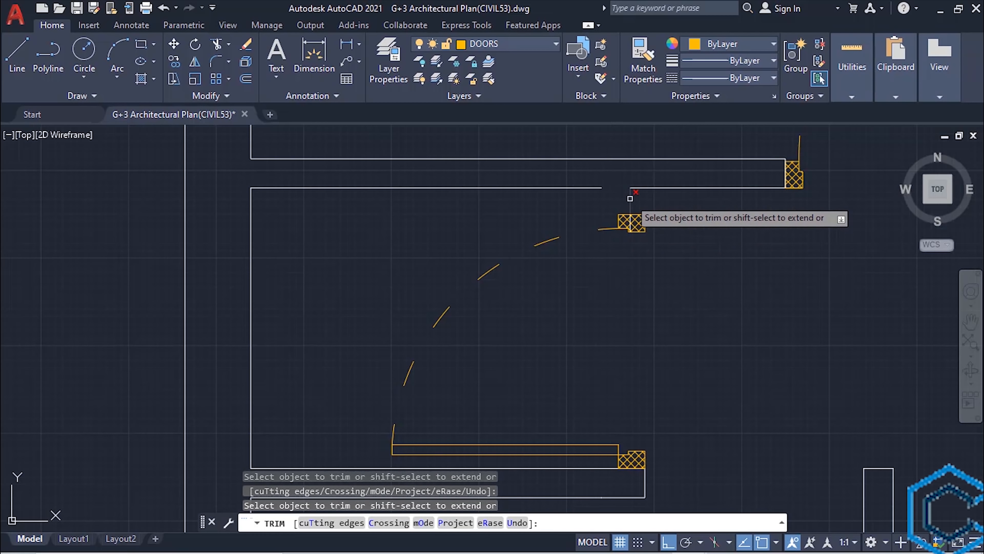
key("Escape")
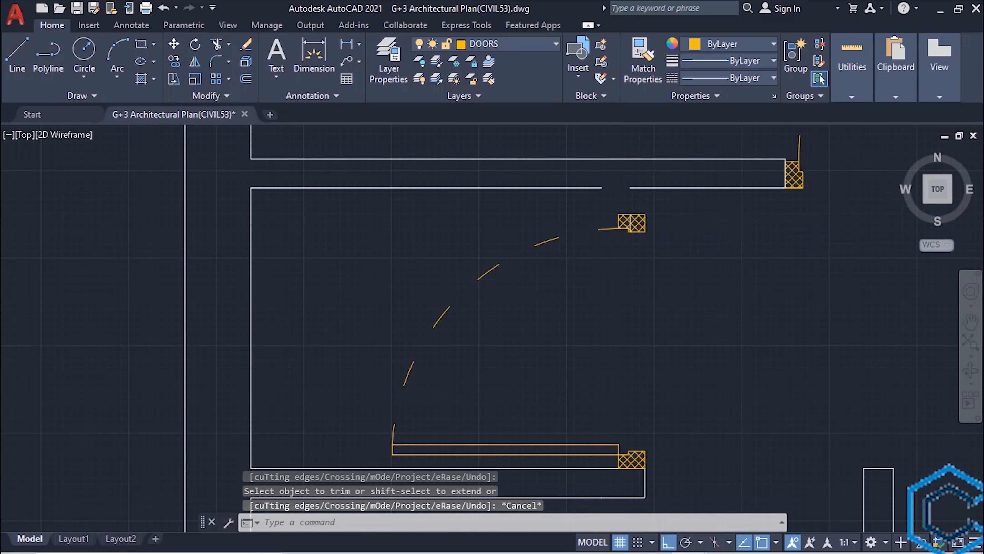
scroll(673, 225, "up", 4)
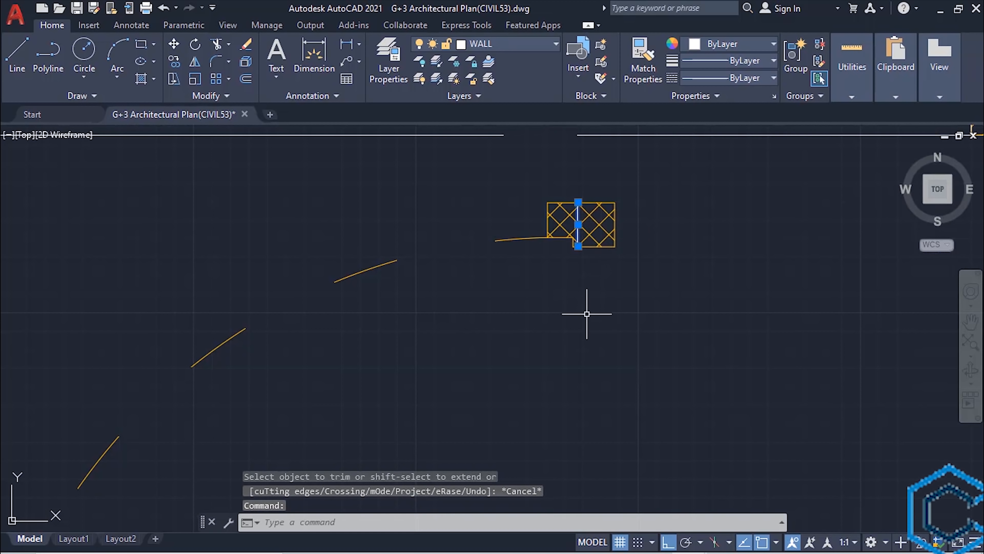
key("Delete")
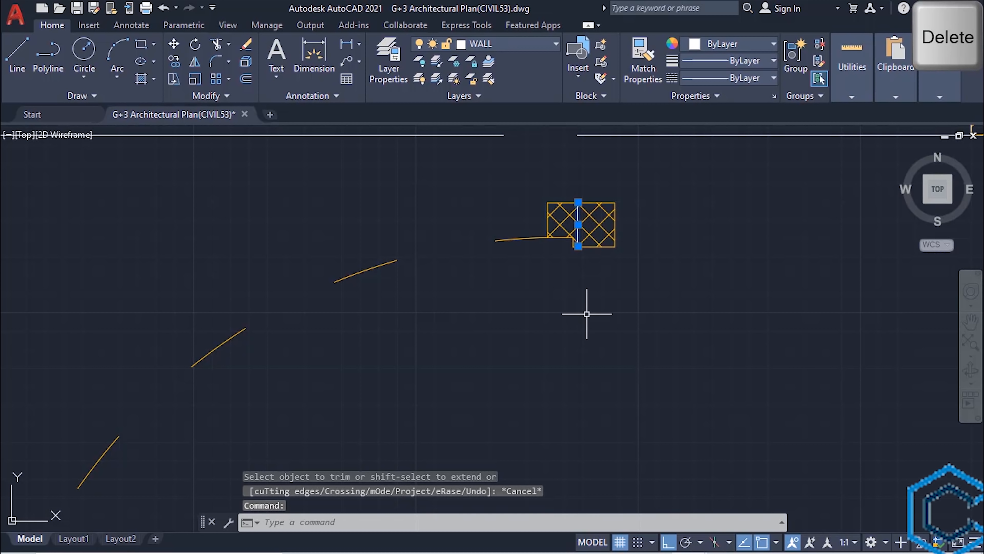
Draw a vertical line from the upper jamb's top right corner up to the lower face line of the wall above.
scroll(588, 313, "down", 3)
middle_click_drag(588, 312, 445, 310)
scroll(506, 277, "up", 2)
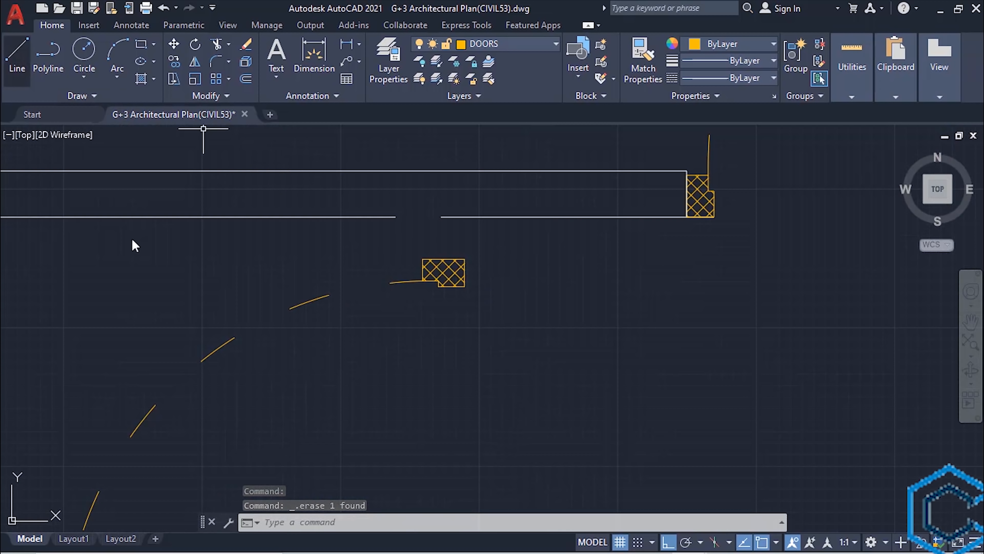
type("l")
key("Return")
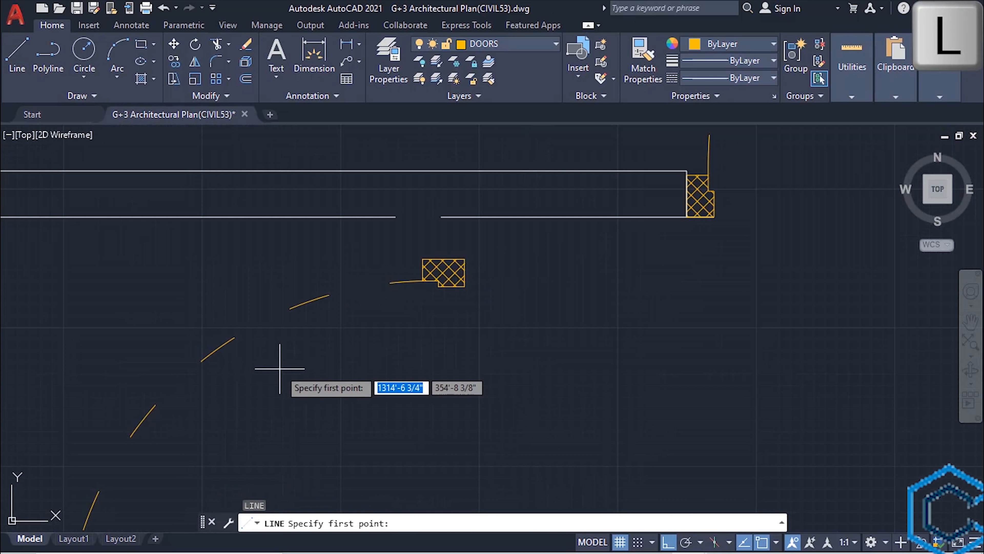
left_click(465, 259)
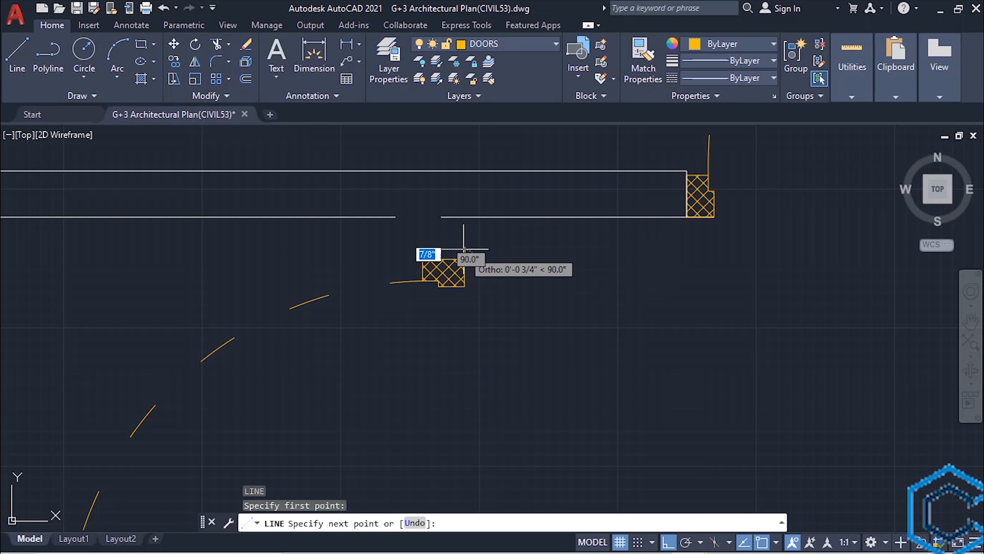
scroll(464, 236, "up", 3)
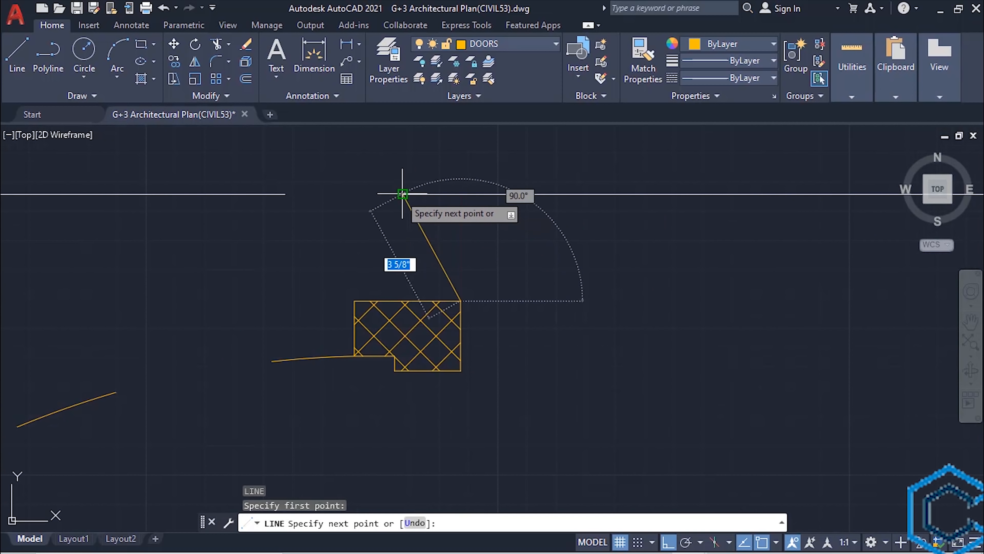
left_click(462, 194)
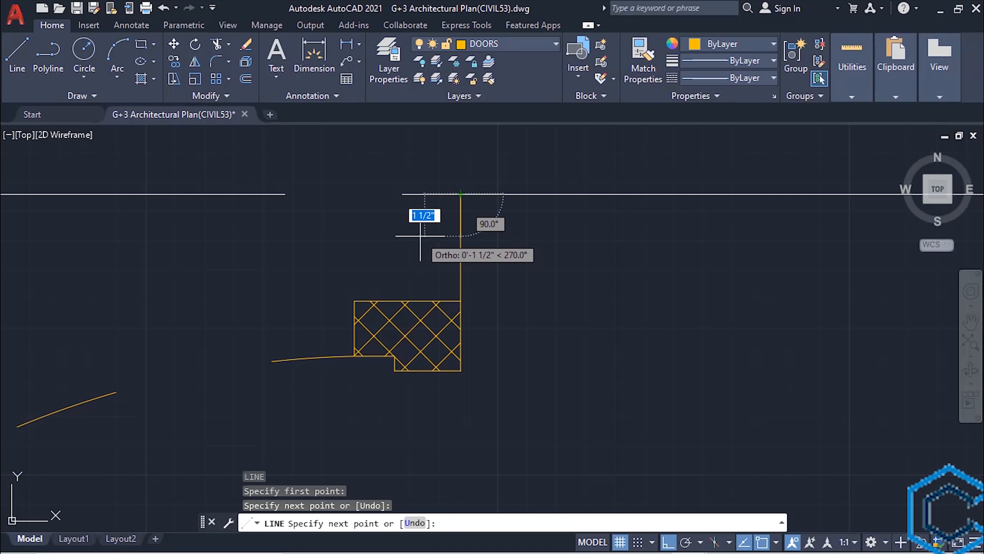
key("Escape")
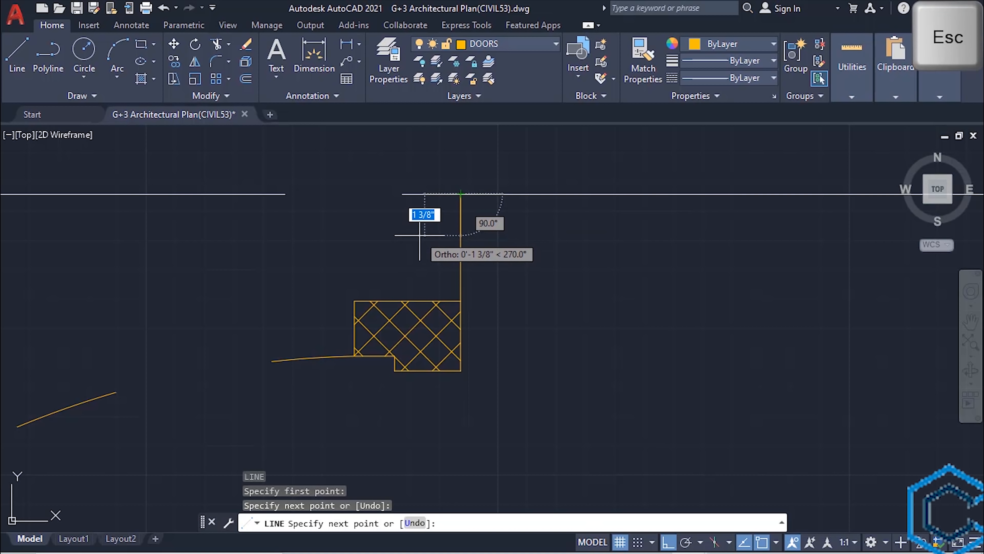
Draw a second vertical line up to the wall line's level, starting 3/8" left of the upper jamb's top left corner.
type("l")
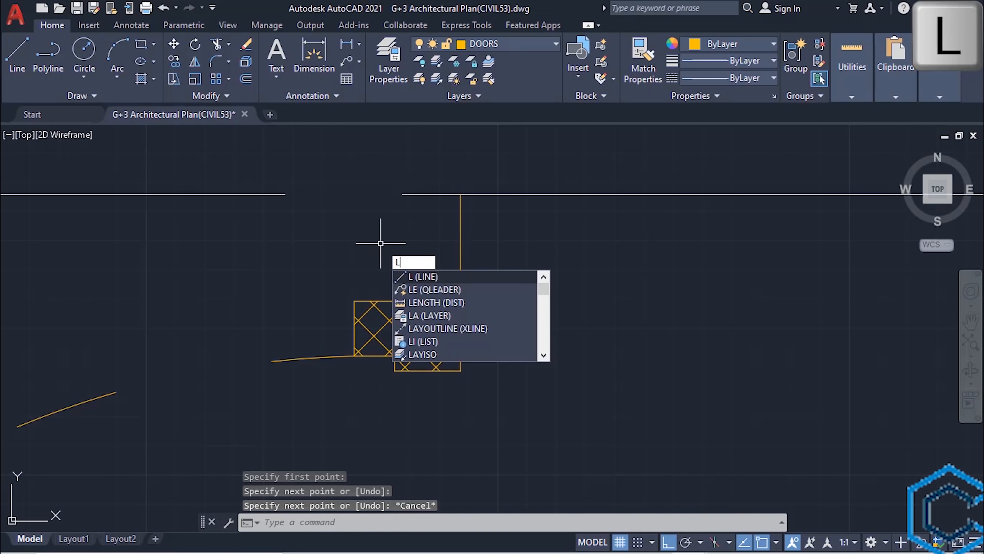
key("Return")
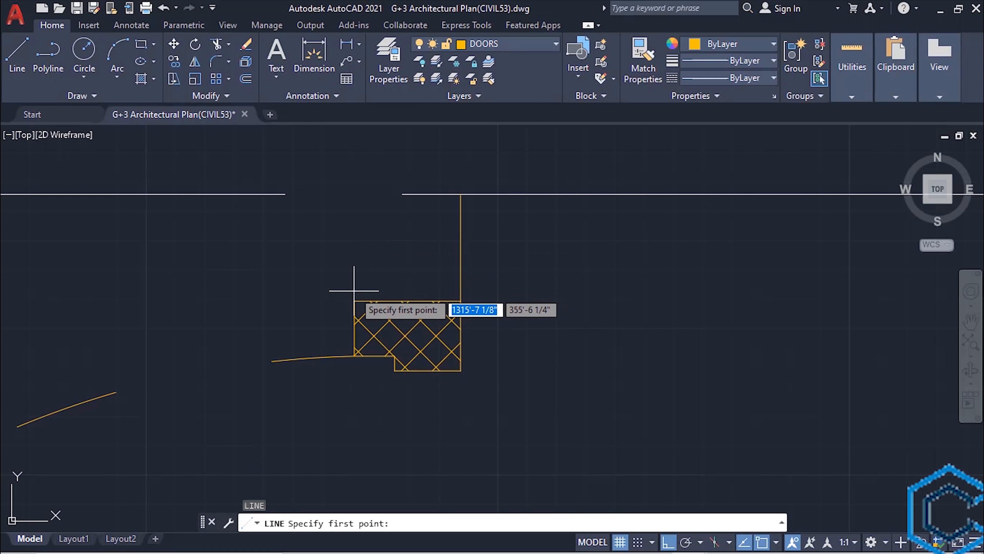
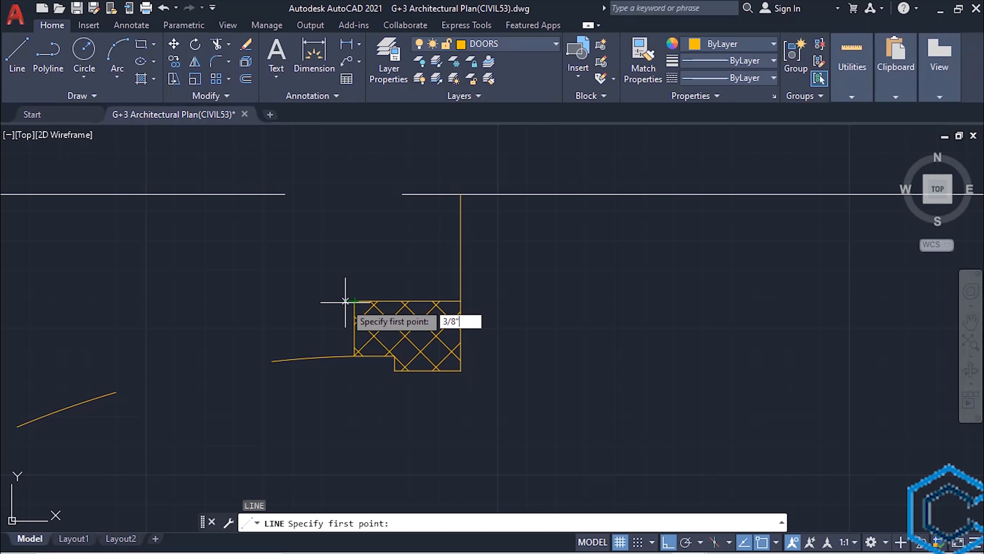
key("Return")
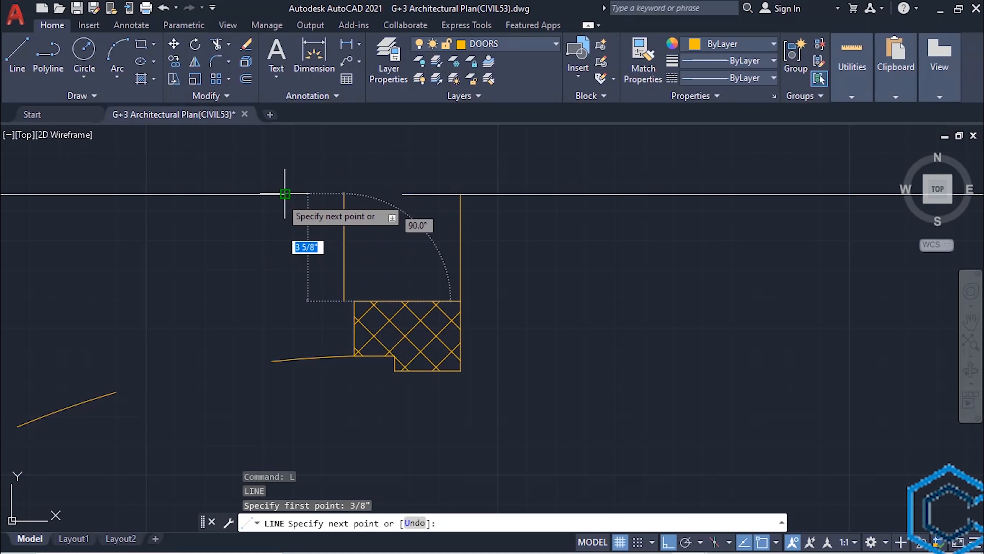
left_click(344, 194)
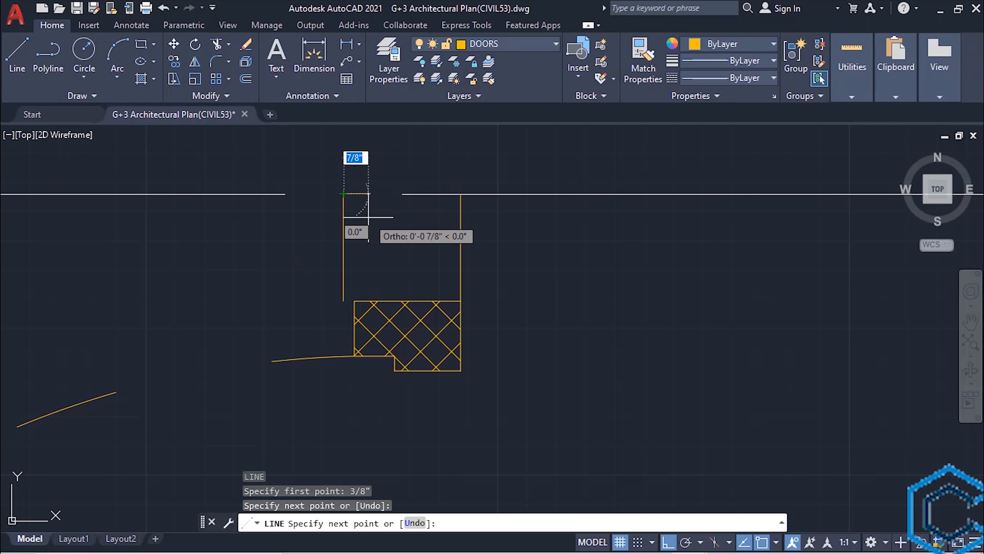
key("Escape")
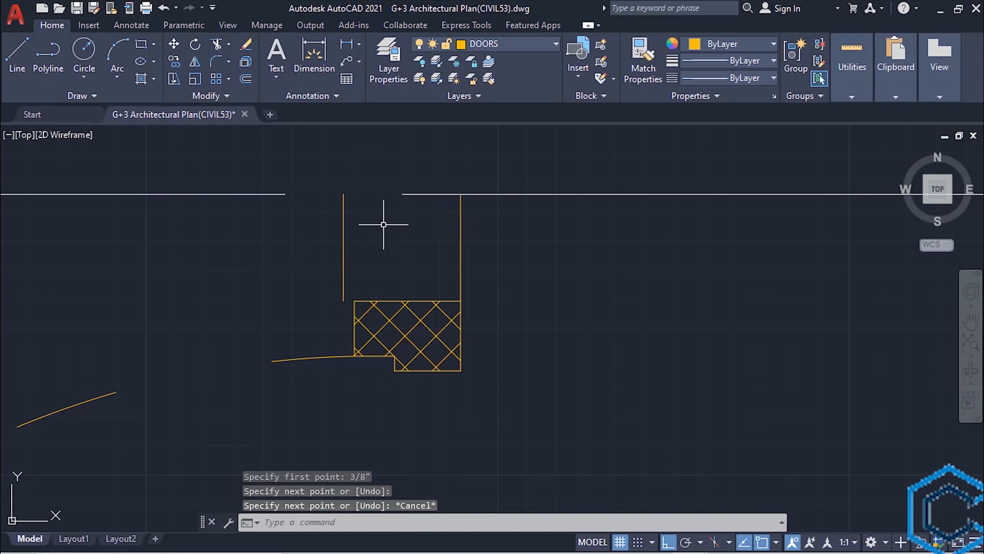
Move the two new vertical lines above the jamb to the WALL layer.
left_click(491, 251)
left_click(333, 231)
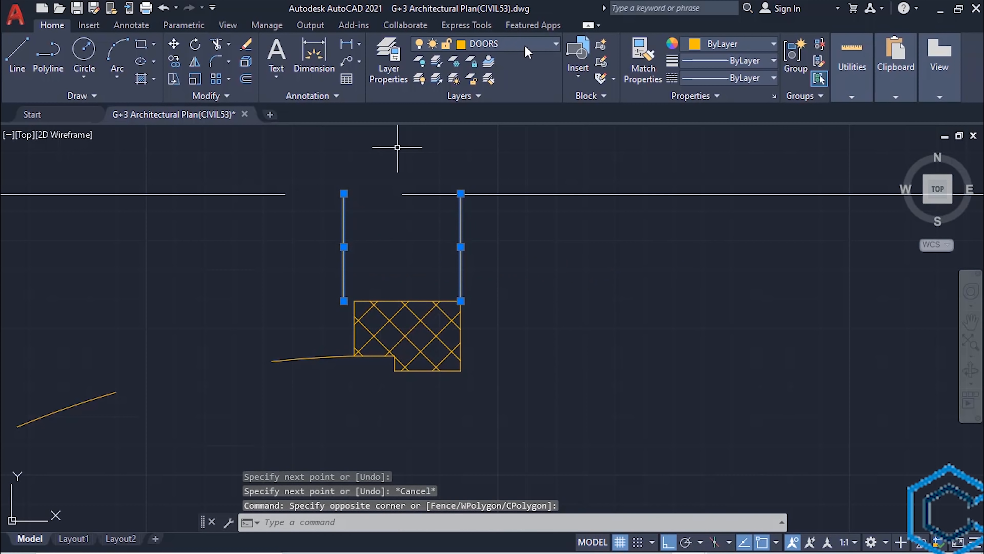
left_click(527, 50)
left_click(515, 262)
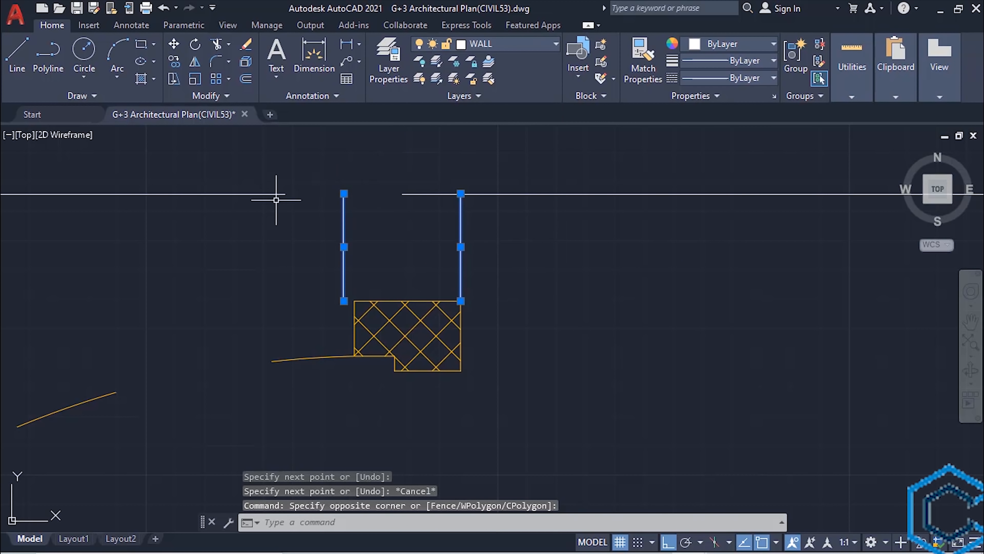
Stretch the ends of both horizontal wall lines to meet the tops of the two new vertical lines above the upper jamb.
left_click(270, 195)
left_click(284, 194)
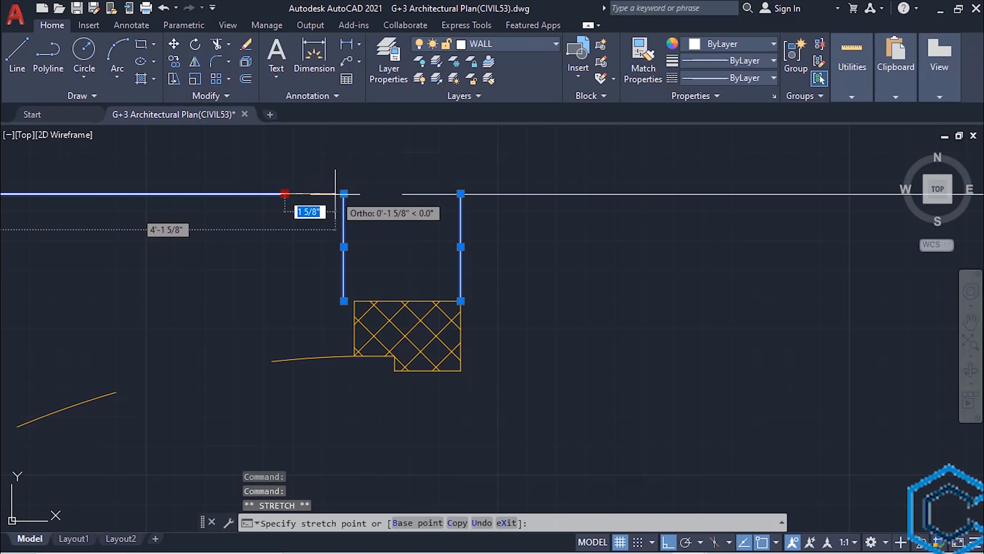
key("Escape")
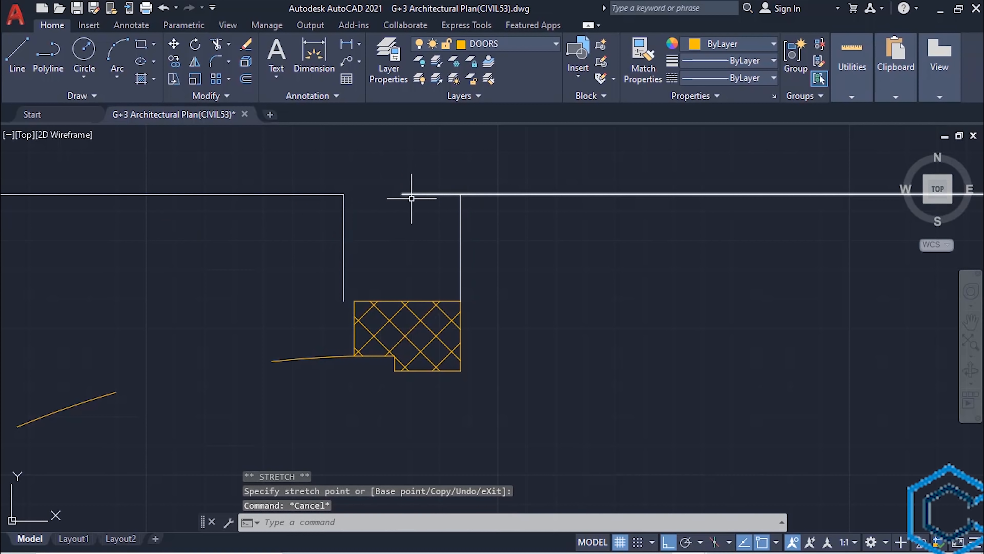
left_click(403, 193)
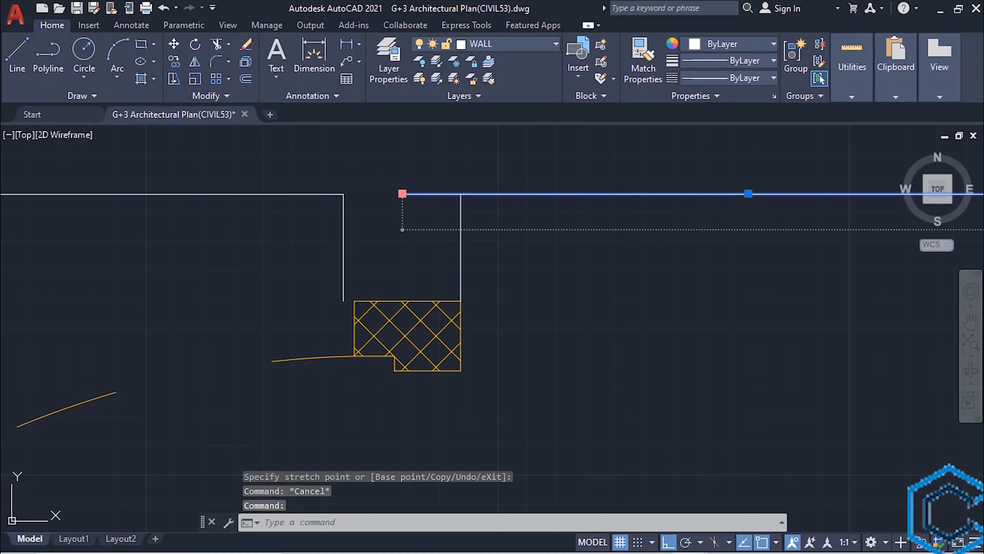
left_click(402, 193)
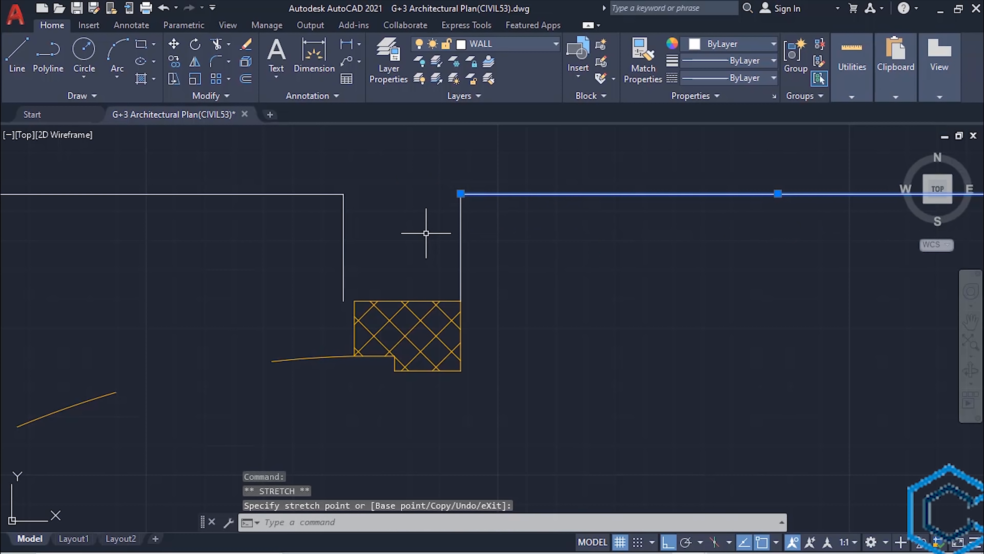
key("Escape")
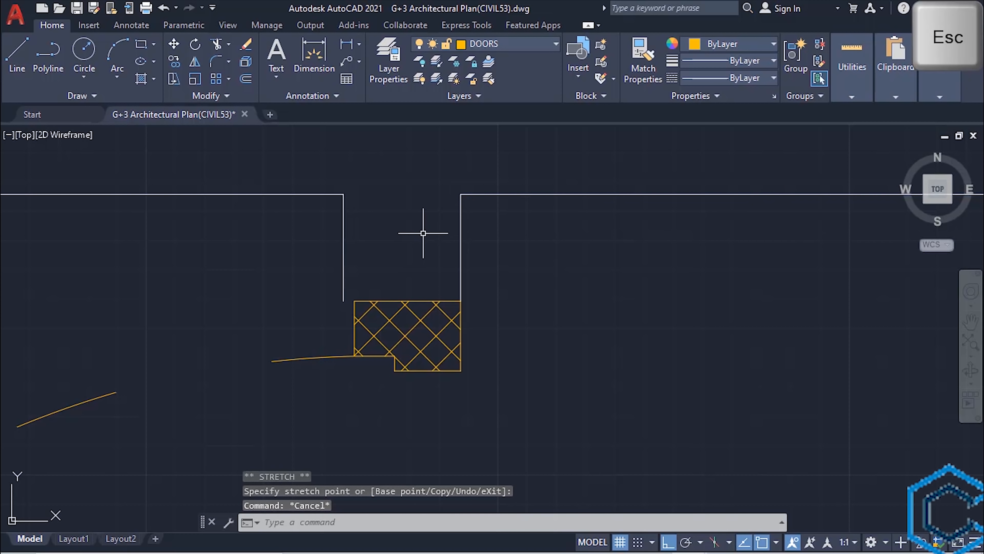
Draw a 4" horizontal line closing the wall stub, from the upper jamb's top right corner to the lower end of the left vertical line.
middle_click_drag(423, 233, 481, 267)
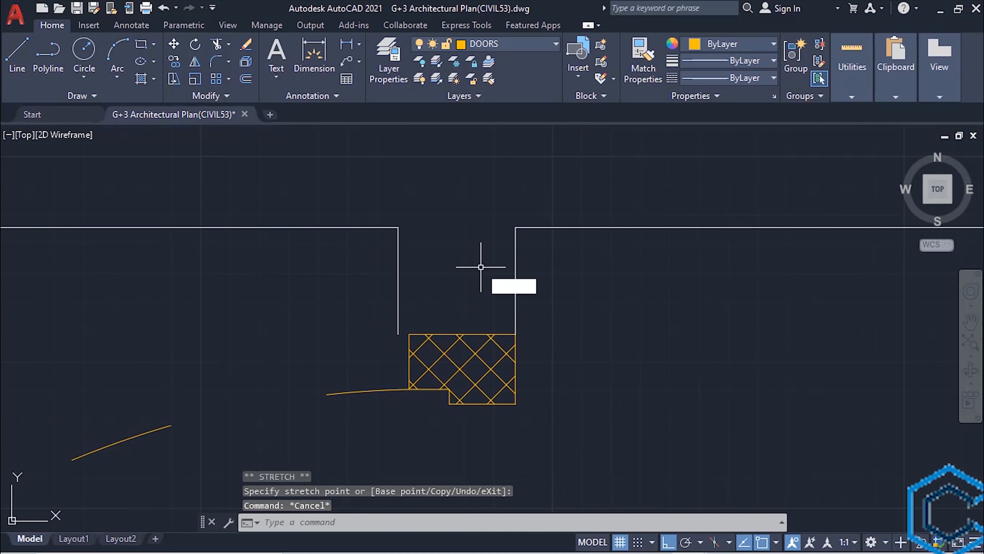
type("L")
key("Return")
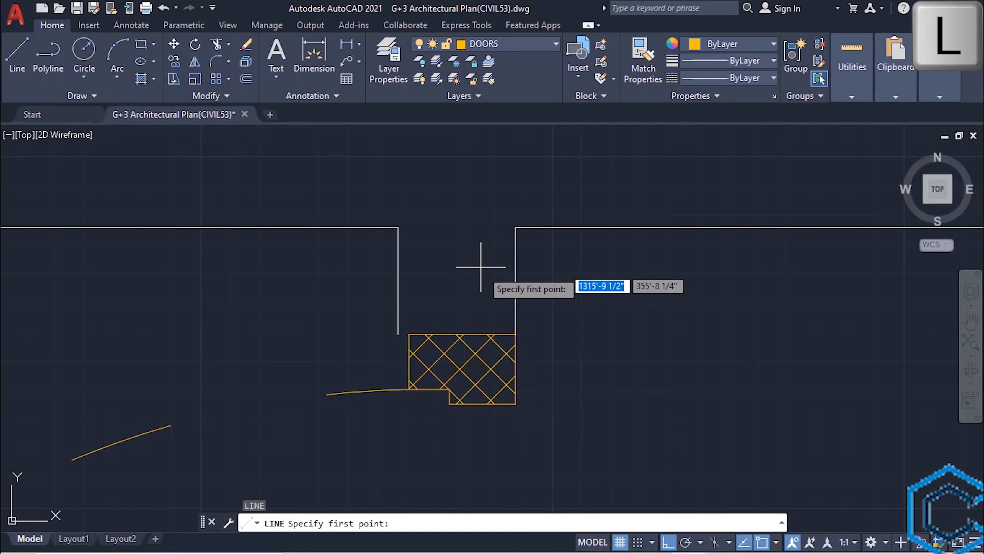
left_click(515, 333)
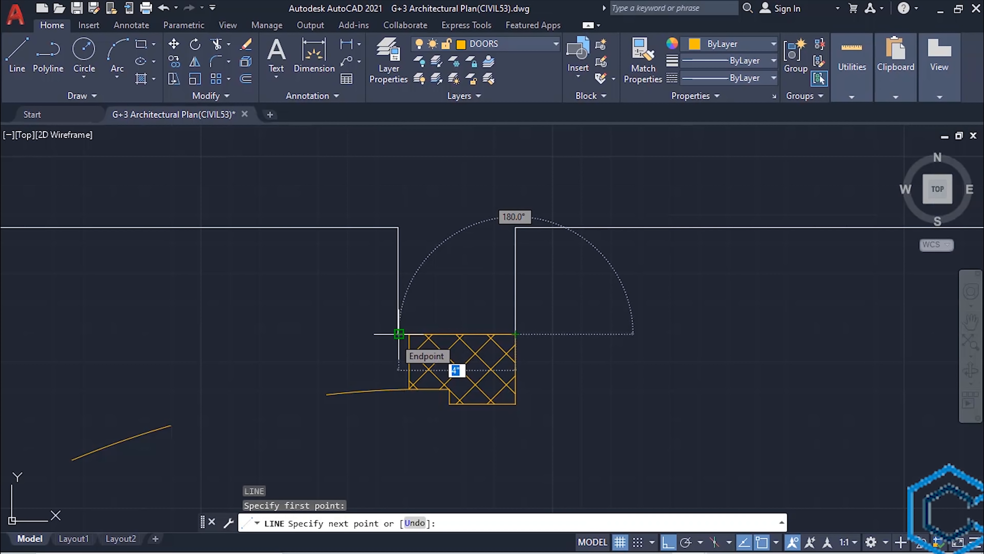
key("Escape")
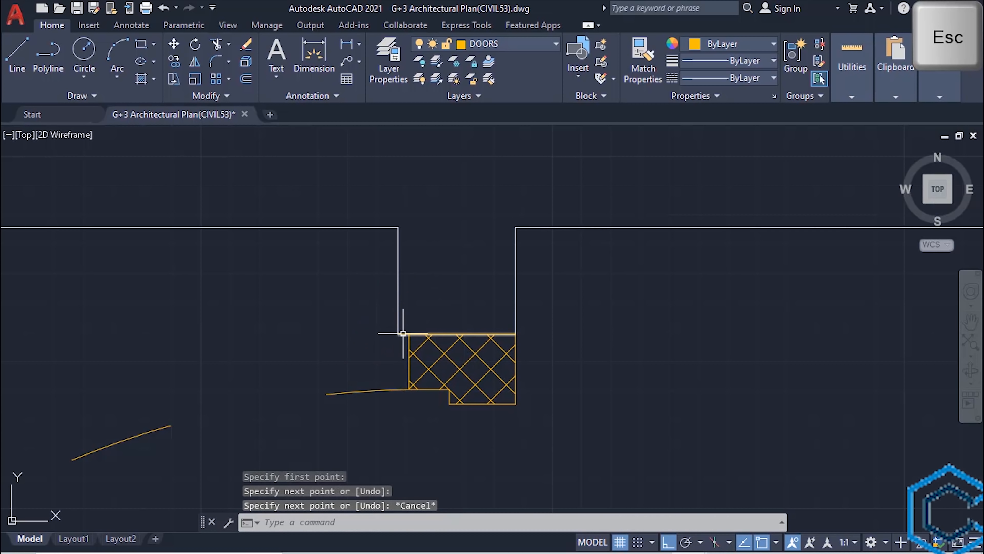
Move the new horizontal closing line of the wall stub to the WALL layer.
left_click(403, 333)
left_click(535, 45)
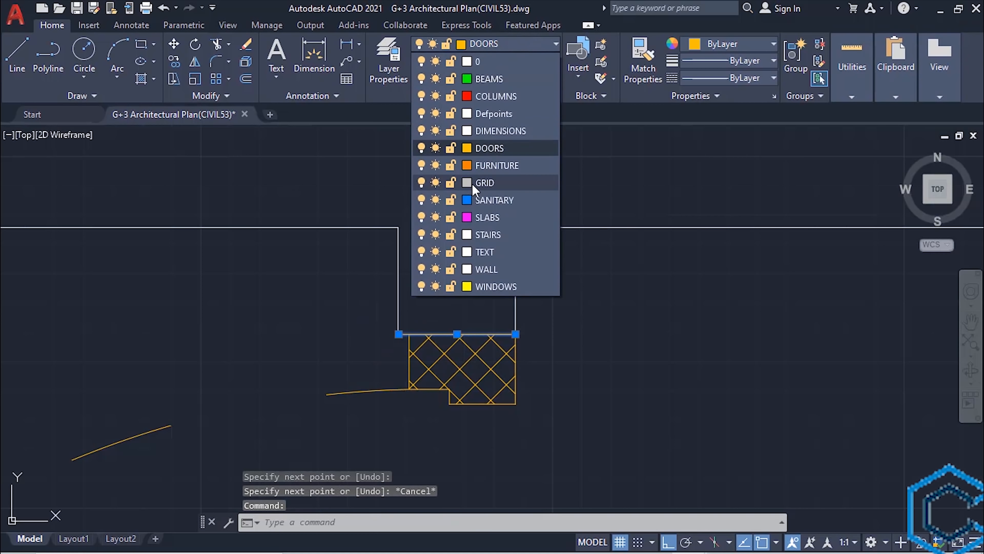
left_click(507, 270)
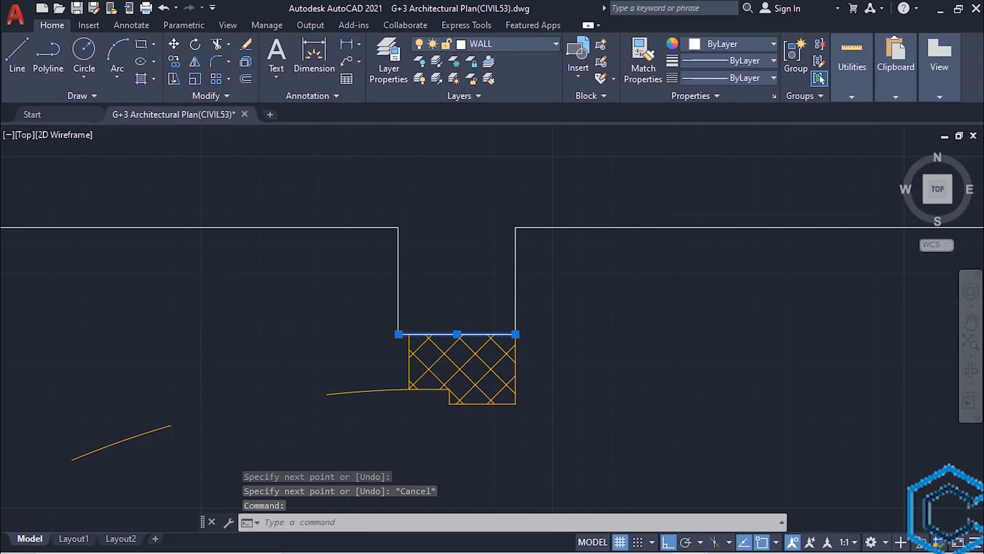
scroll(548, 303, "down", 6)
key("Escape")
Copy the small downward-opening, right-hinged door block from its top right jamb corner to the top left corner of the wall end below the placed door.
scroll(576, 329, "down", 3)
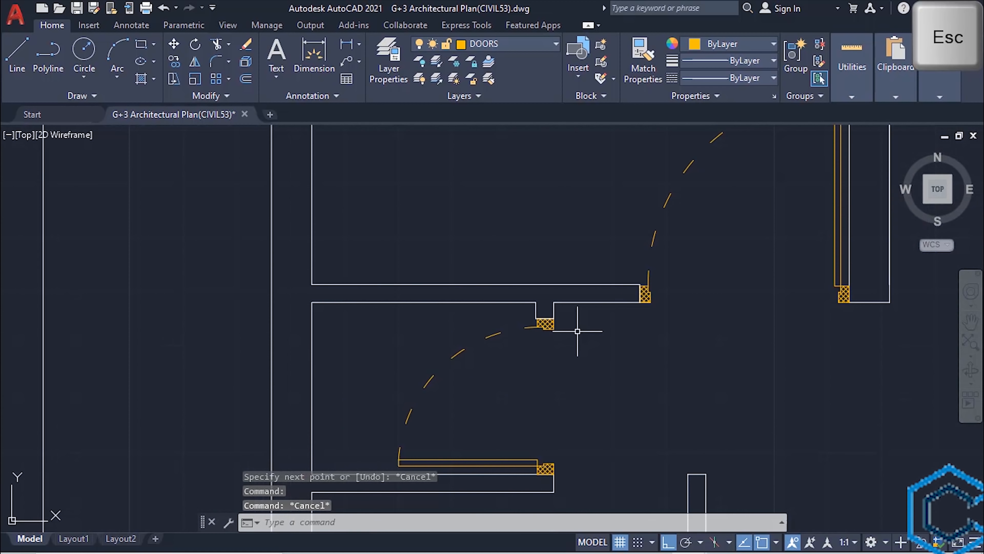
middle_click_drag(578, 341, 556, 246)
scroll(555, 246, "down", 3)
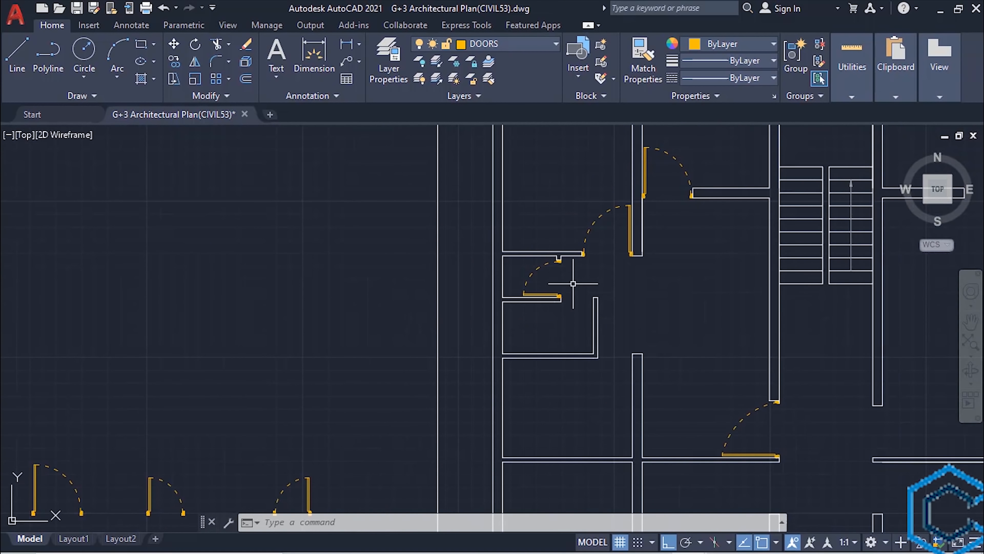
middle_click_drag(521, 339, 627, 184)
scroll(627, 185, "up", 2)
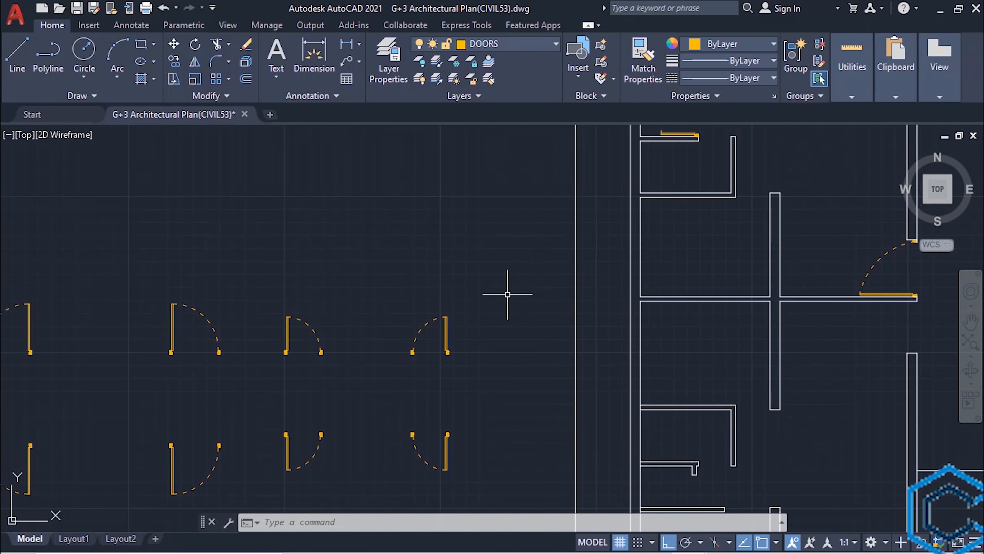
scroll(471, 370, "down", 2)
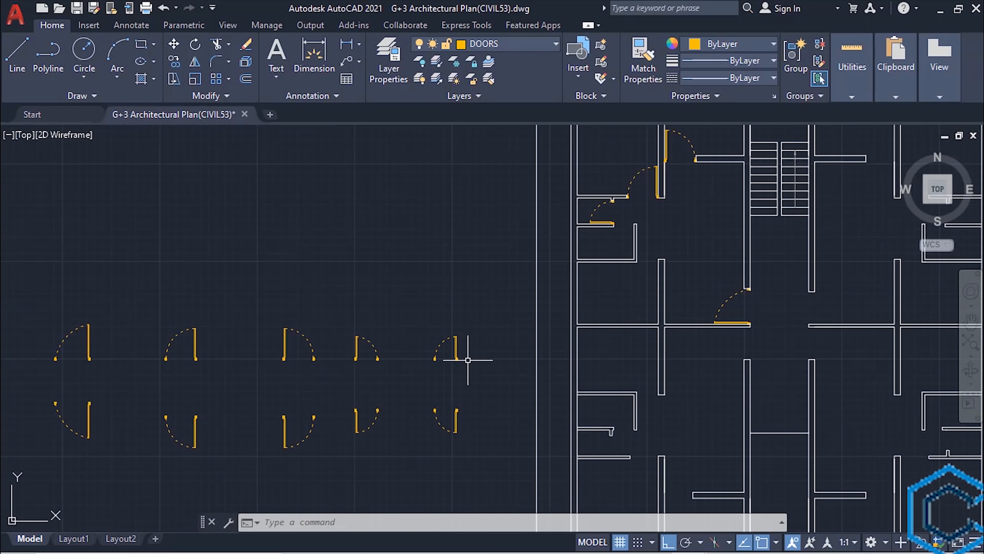
scroll(467, 357, "up", 2)
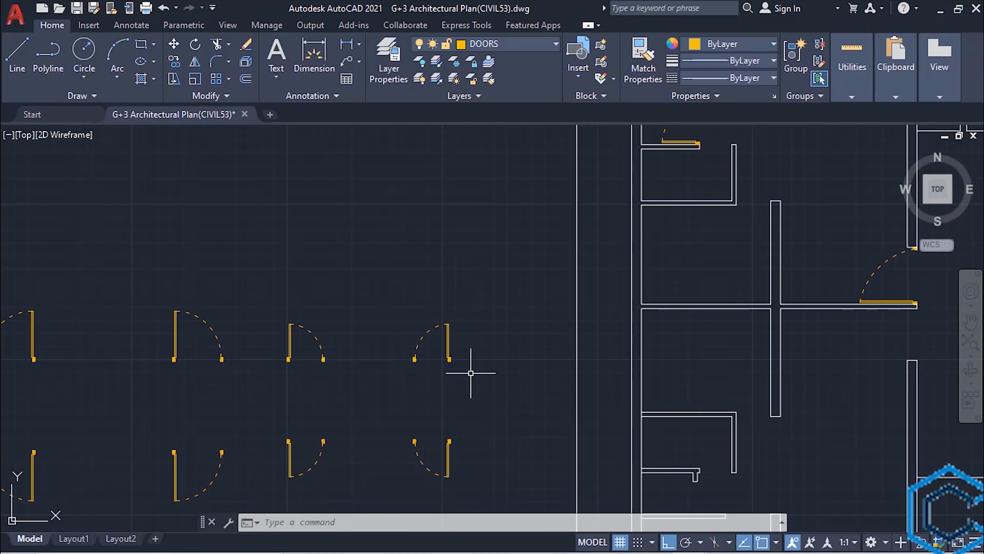
left_click(472, 431)
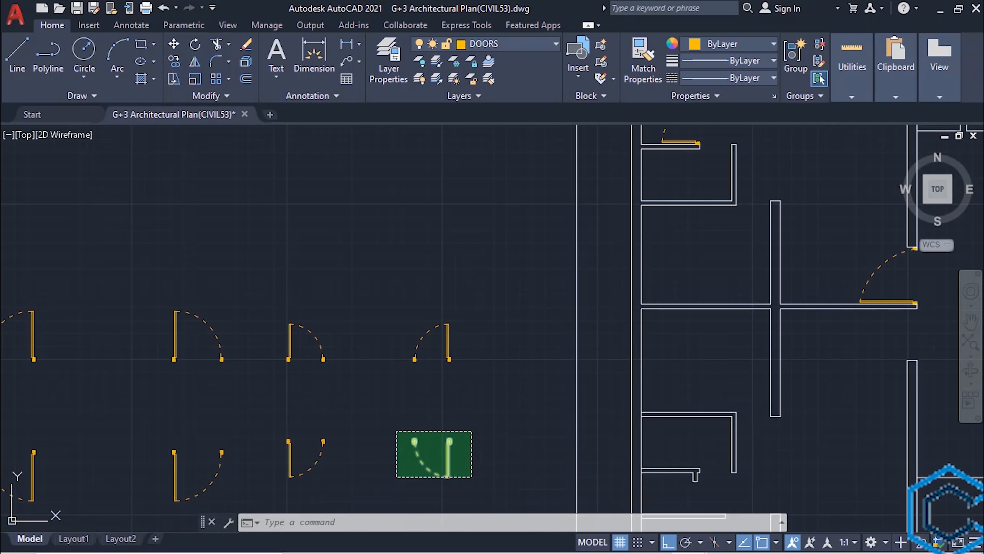
left_click(396, 478)
type("CO")
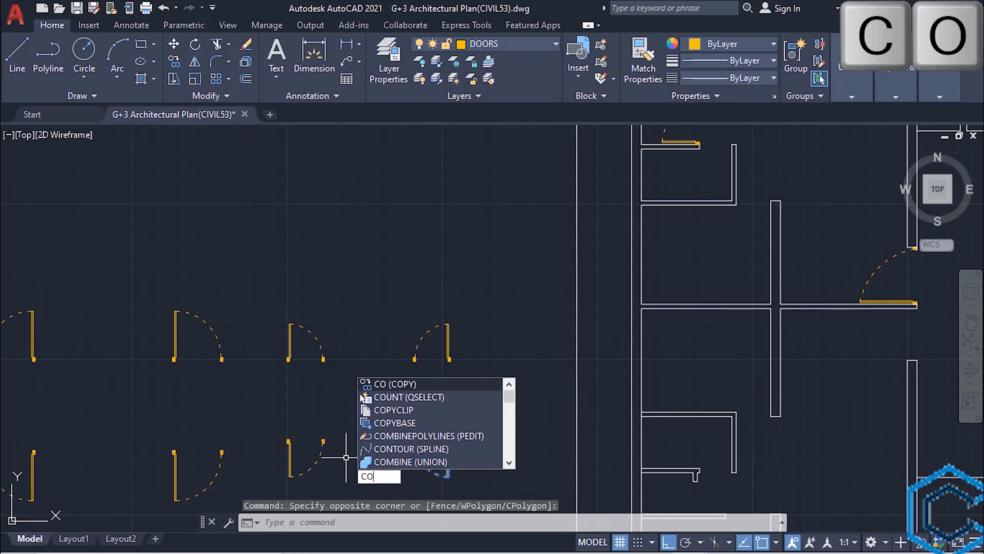
key("Return")
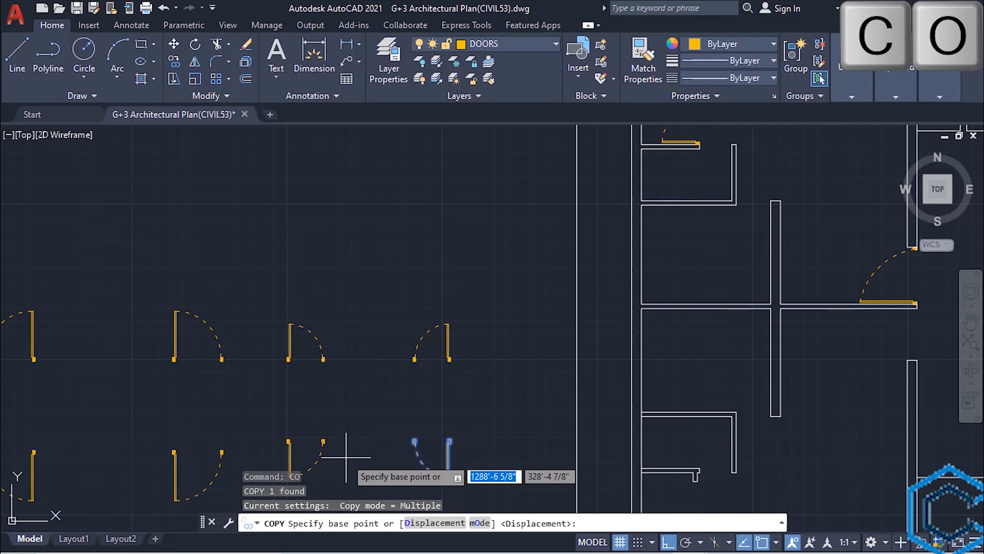
left_click(449, 443)
middle_click_drag(564, 245, 475, 298)
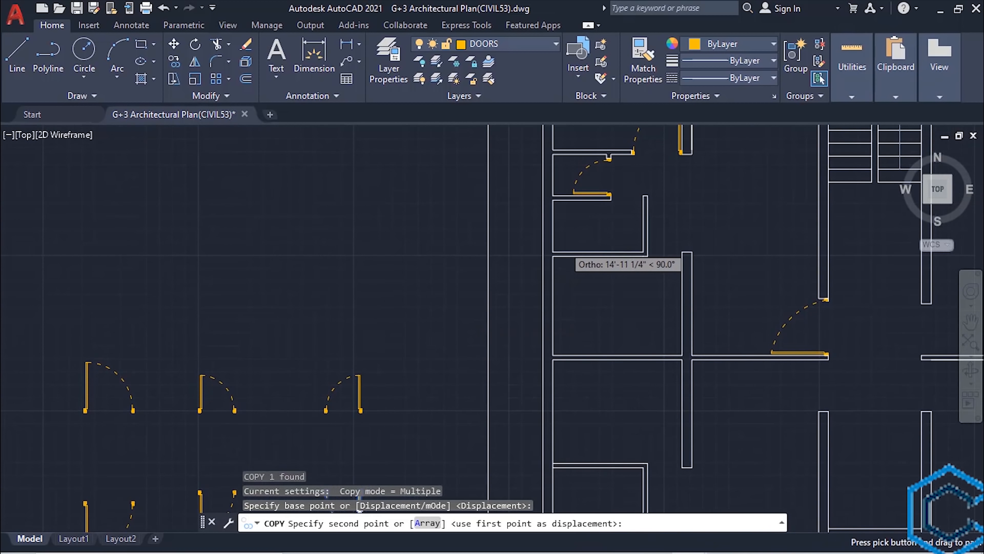
scroll(617, 211, "up", 2)
middle_click_drag(617, 212, 509, 242)
scroll(538, 236, "up", 4)
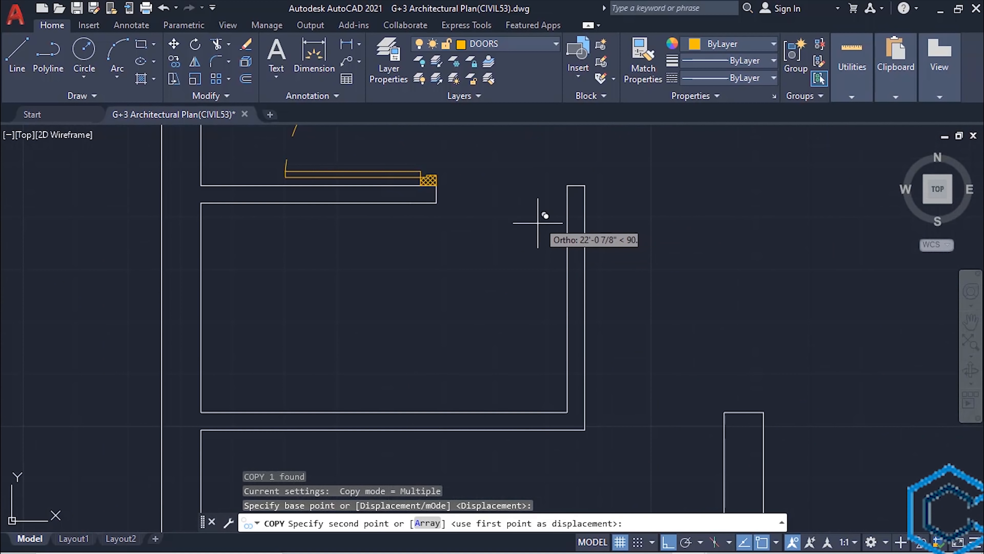
left_click(567, 185)
key("Escape")
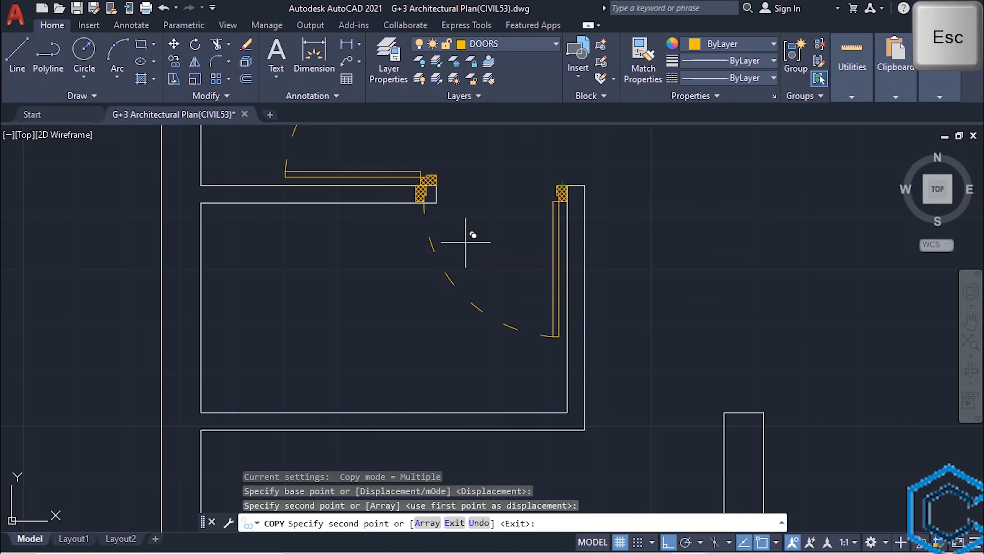
Move the door above the newly copied one 6" to the left along the wall face, based on its lower jamb's bottom right corner.
middle_click_drag(468, 226, 559, 336)
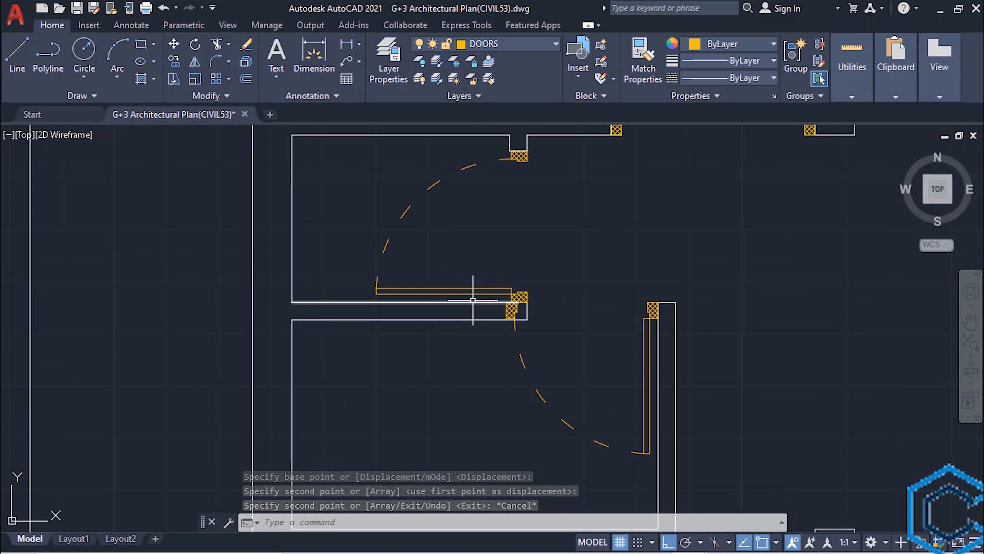
scroll(539, 288, "up", 2)
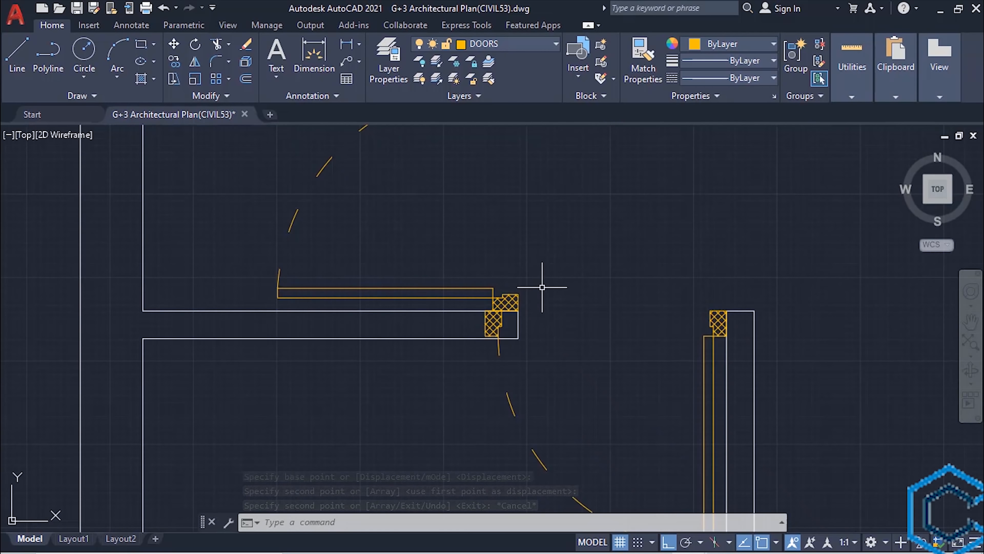
left_click(514, 299)
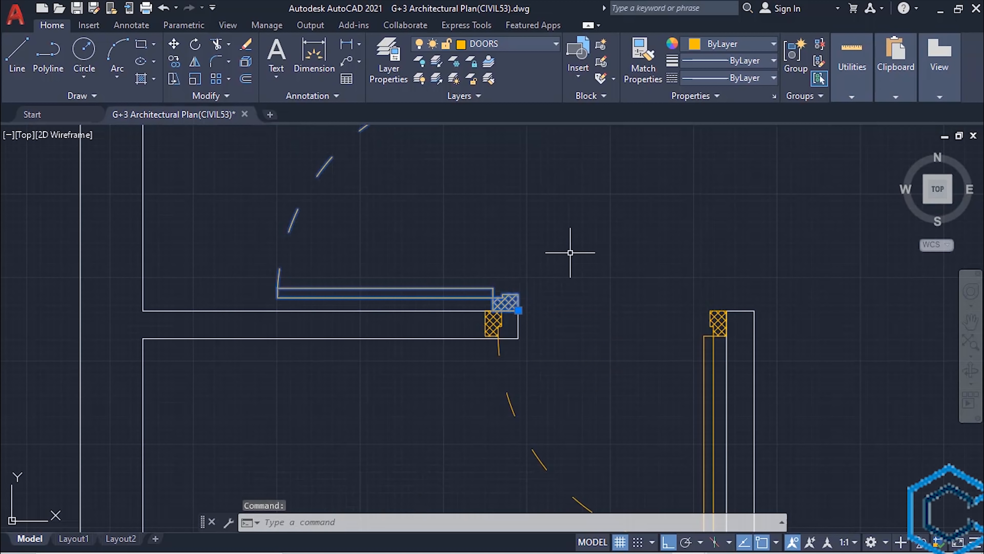
type("M")
key("Return")
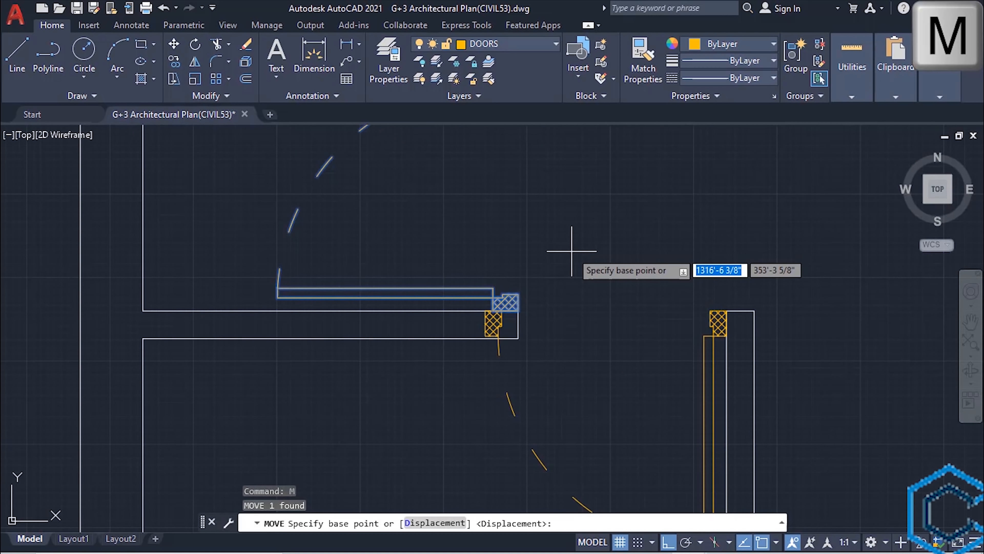
scroll(525, 318, "up", 2)
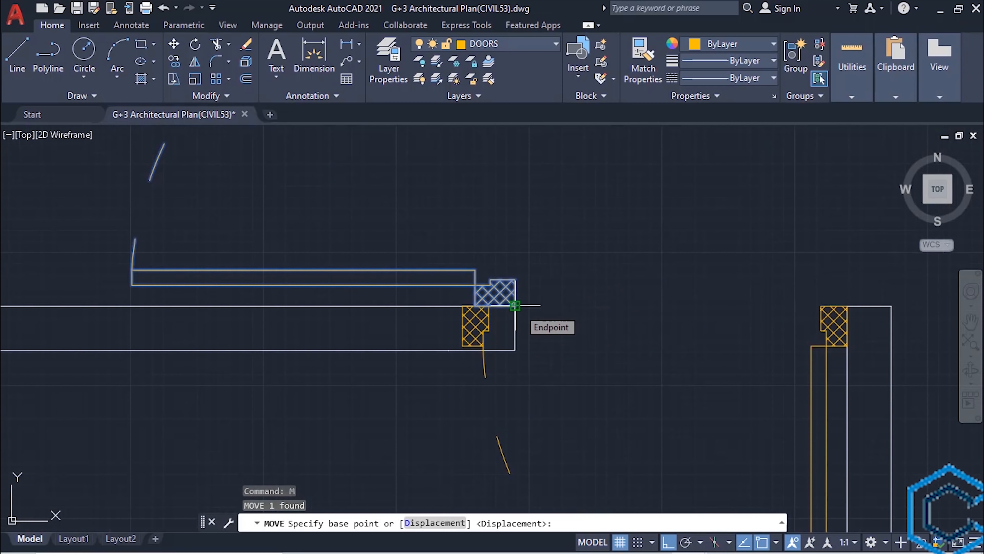
left_click(515, 306)
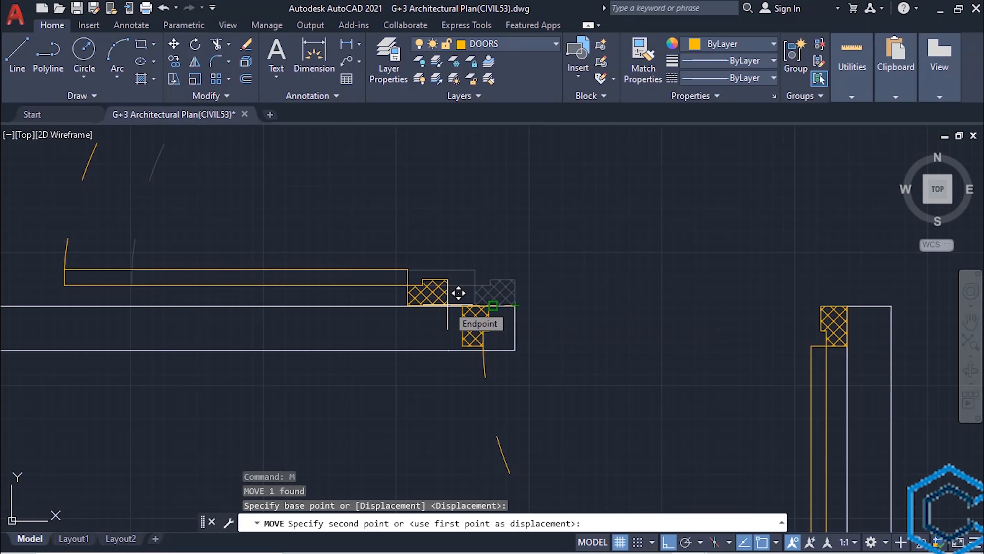
type("6\"")
key("Return")
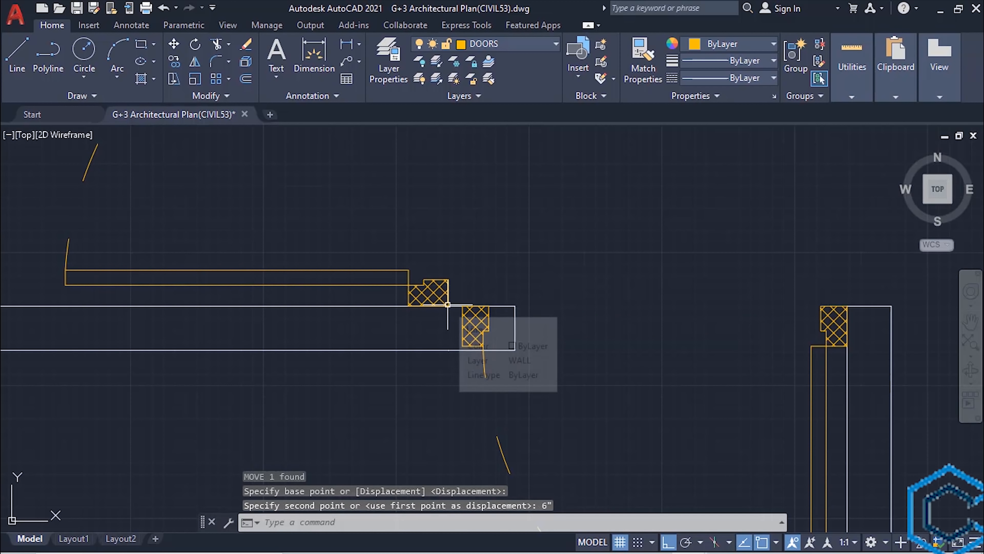
Move the three-line wall stub left along the wall face so its lower right corner meets the upper jamb's top right corner.
scroll(448, 304, "down", 2)
scroll(492, 249, "down", 2)
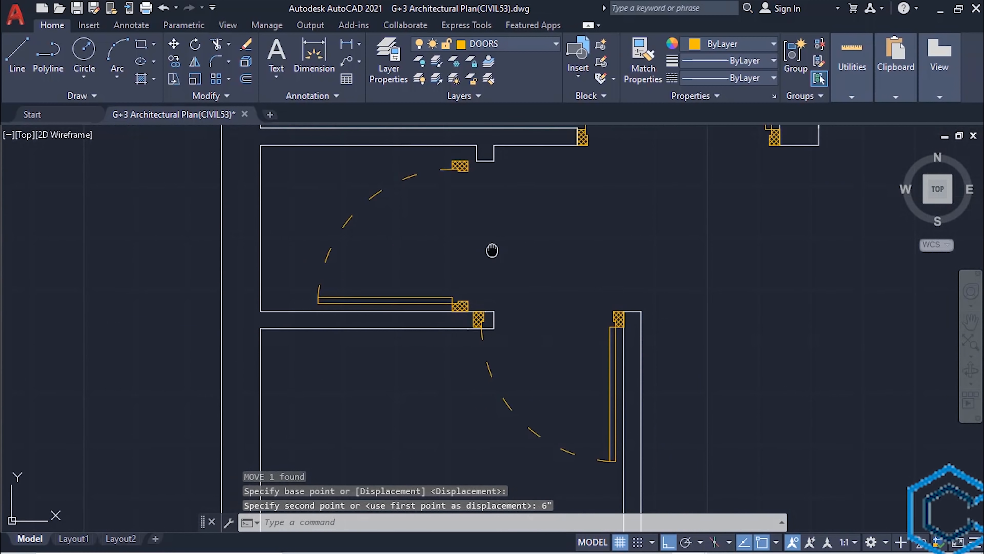
scroll(549, 246, "up", 6)
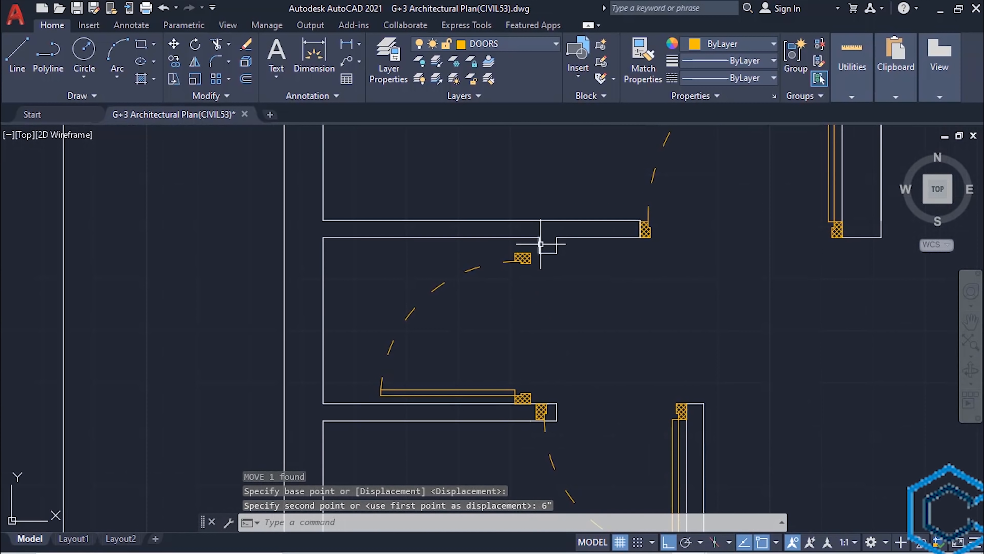
left_click(658, 242)
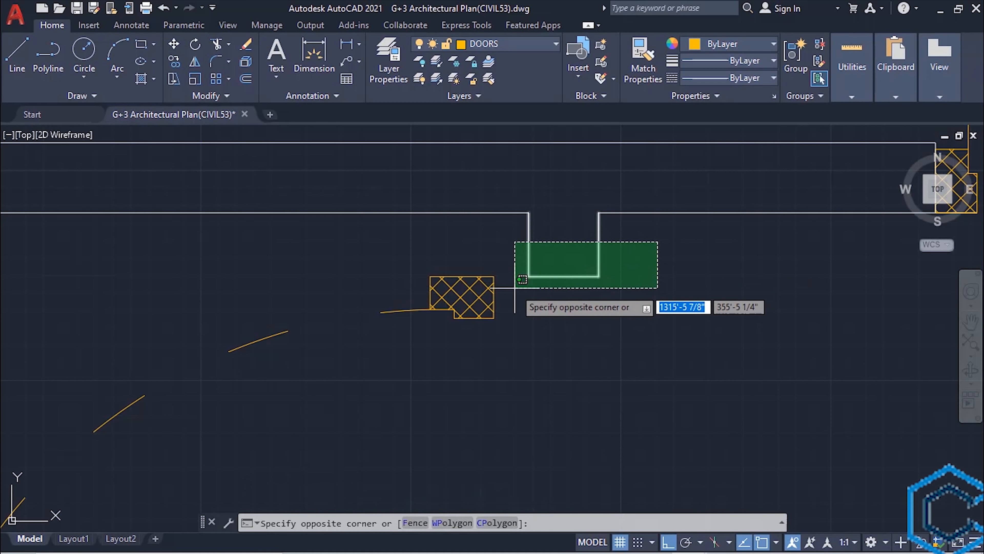
left_click(517, 289)
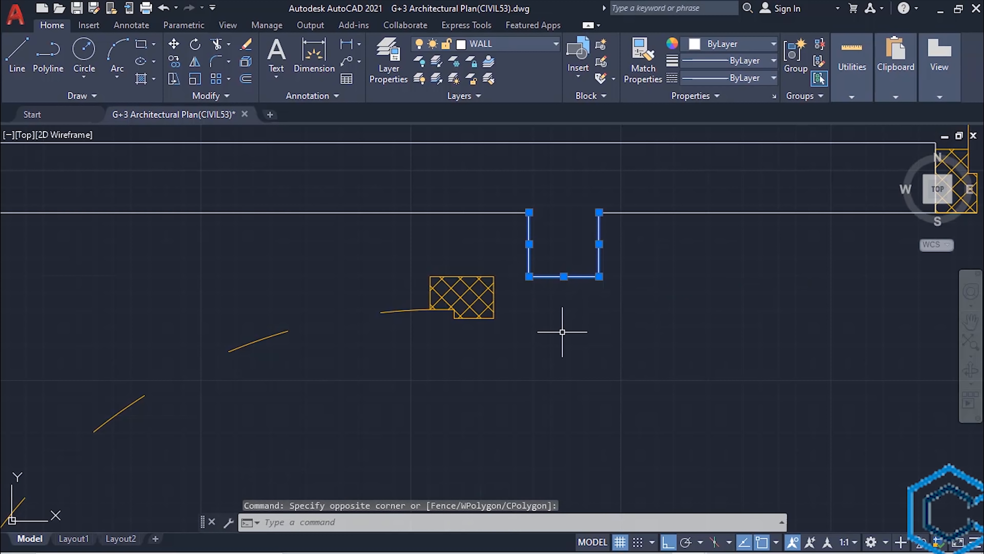
type("M")
key("Return")
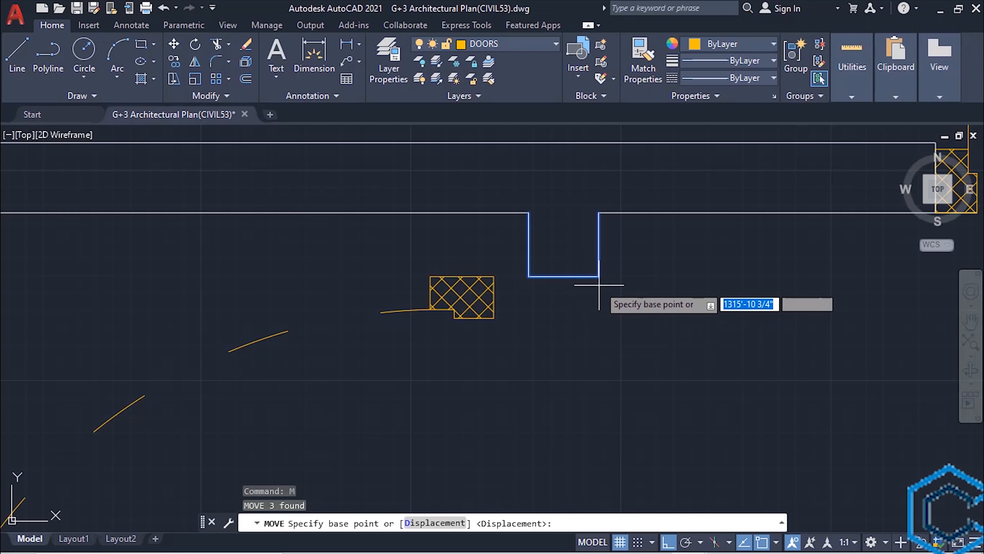
left_click(599, 277)
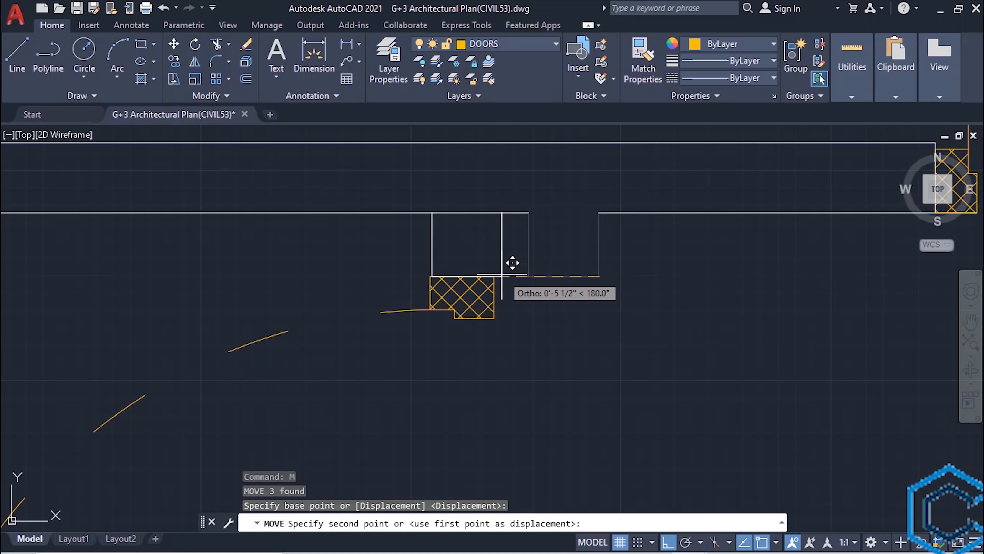
left_click(496, 276)
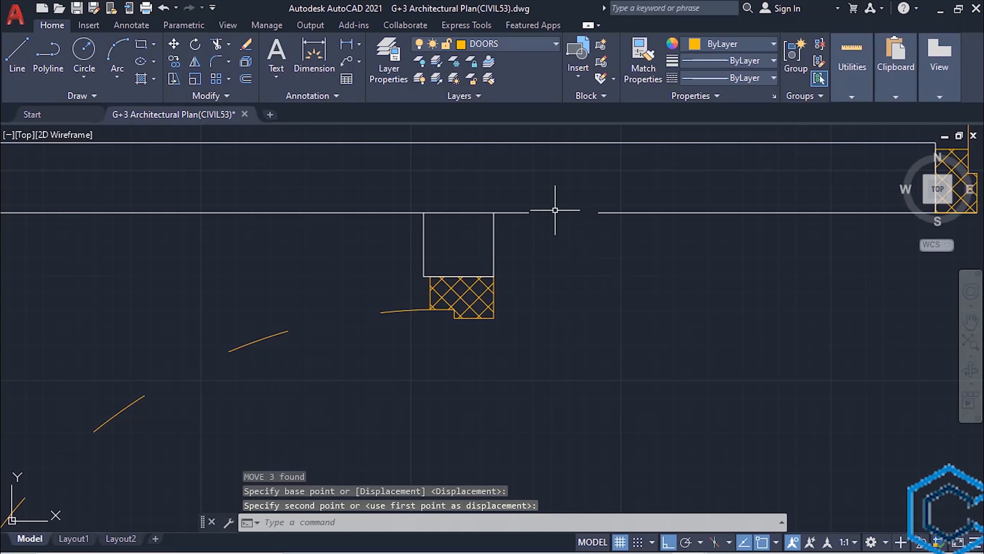
Stretch the right end of the wall line above the stub to the start of the adjoining wall line, closing the gap.
left_click(526, 212)
left_click(529, 212)
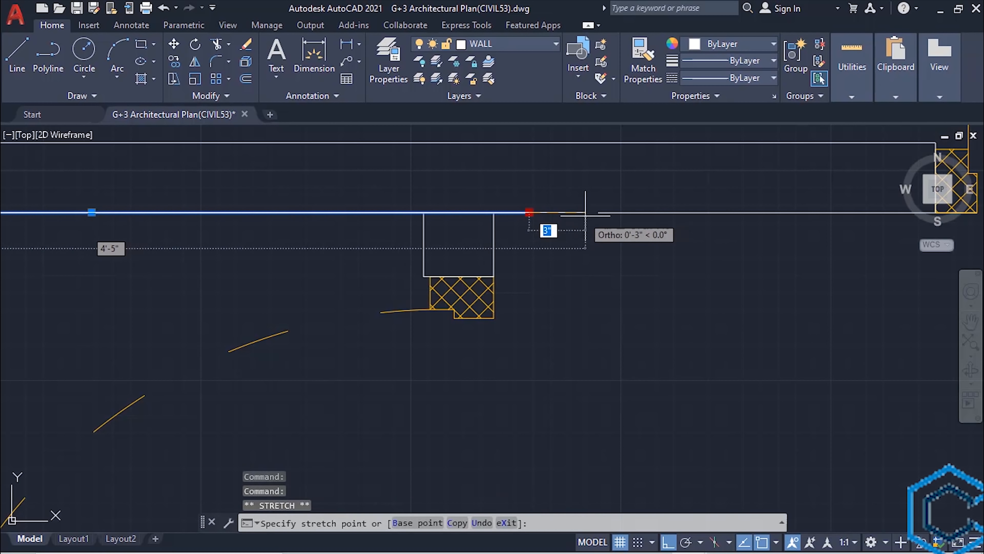
left_click(599, 212)
scroll(619, 280, "down", 6)
middle_click_drag(624, 335, 561, 204)
key("Escape")
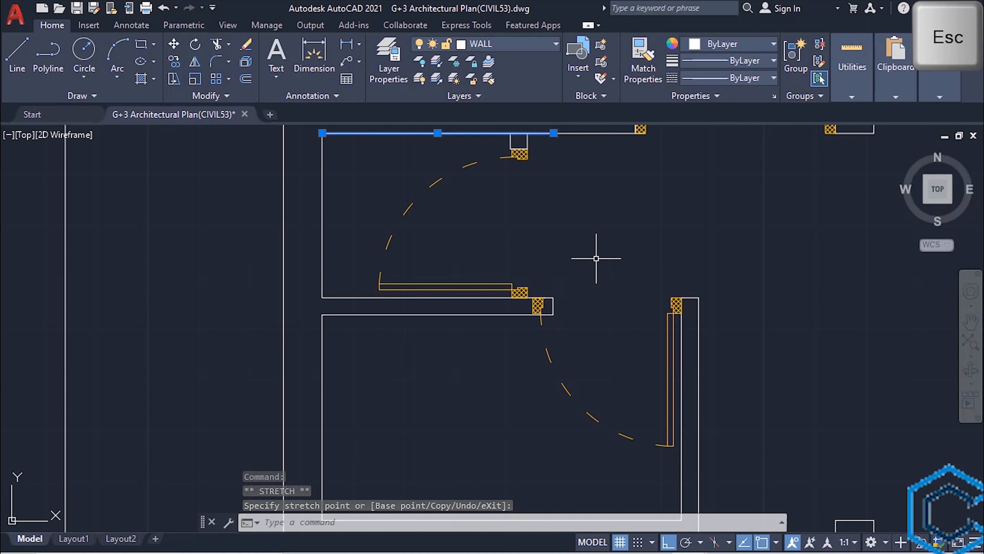
key("Escape")
Trim the wall line segment between the two sides of the moved wall stub.
mouse_move(609, 297)
middle_mouse_down()
mouse_move(593, 288)
mouse_move(580, 306)
middle_mouse_up()
key("Return")
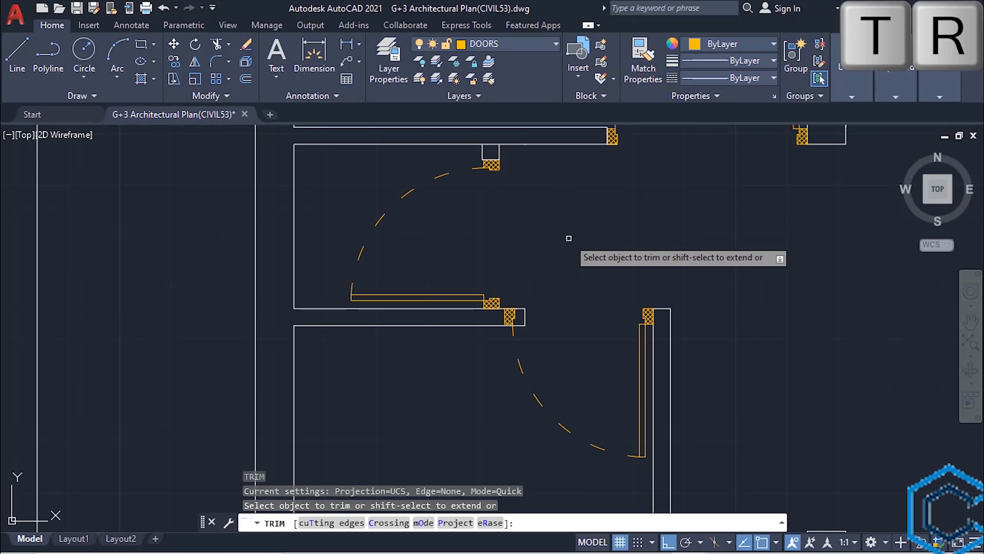
left_click(490, 144)
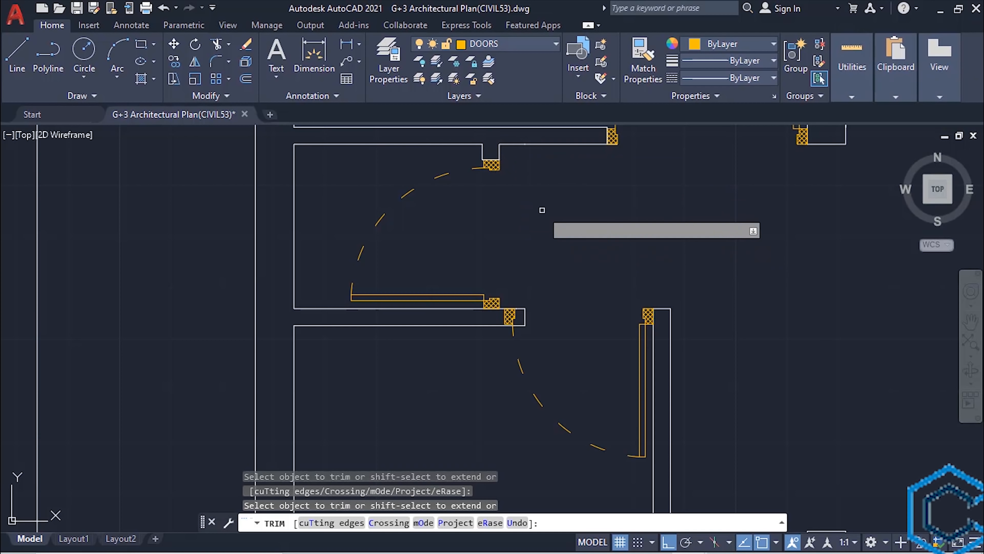
key("Escape")
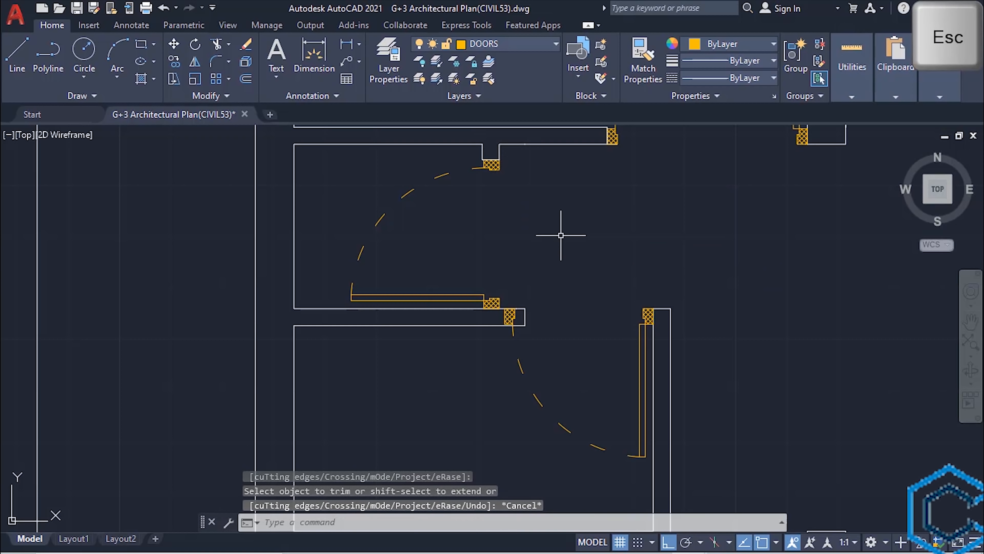
Trim the wall end lines that project past the left jamb of the lower, downward-opening door.
scroll(604, 318, "up", 3)
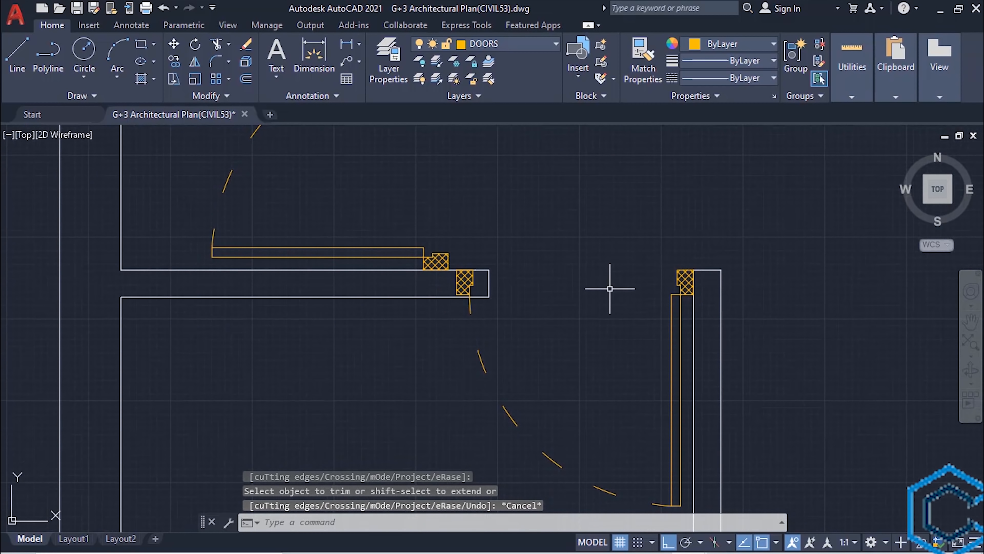
type("TR")
key("Return")
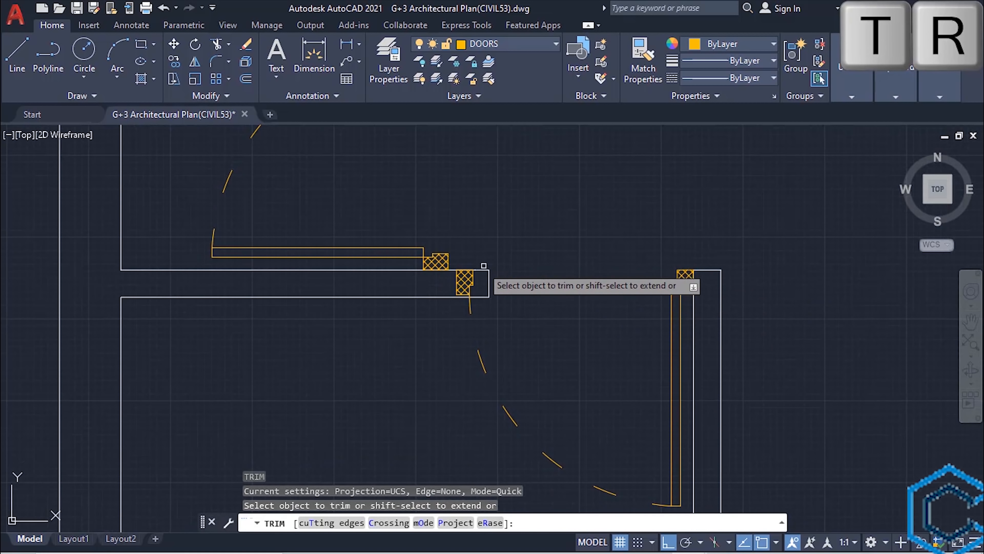
left_click(488, 280)
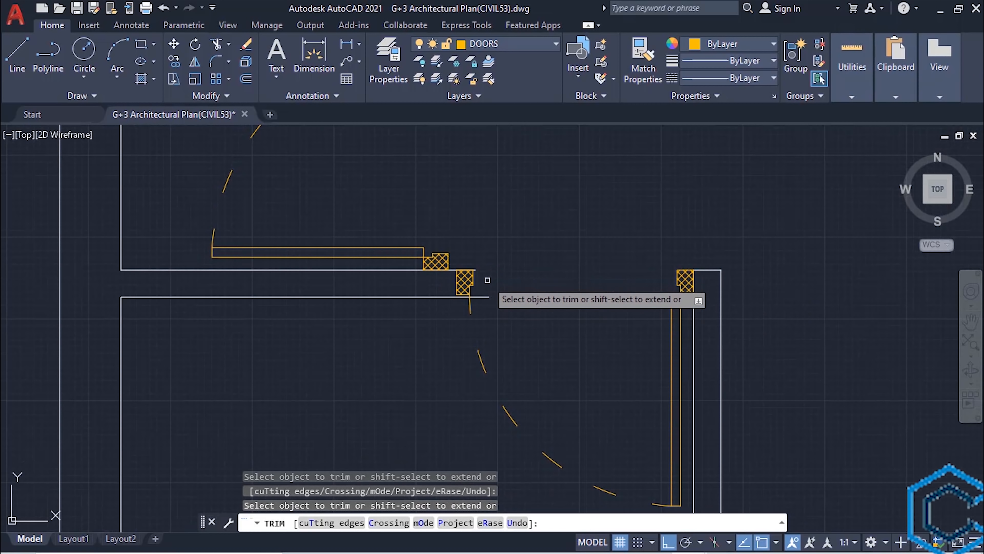
scroll(476, 275, "up", 4)
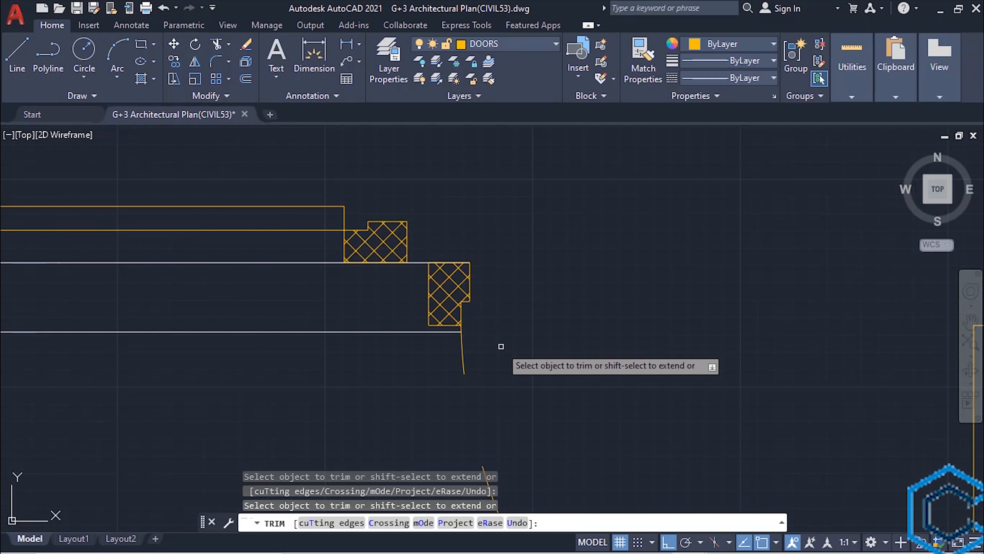
key("Escape")
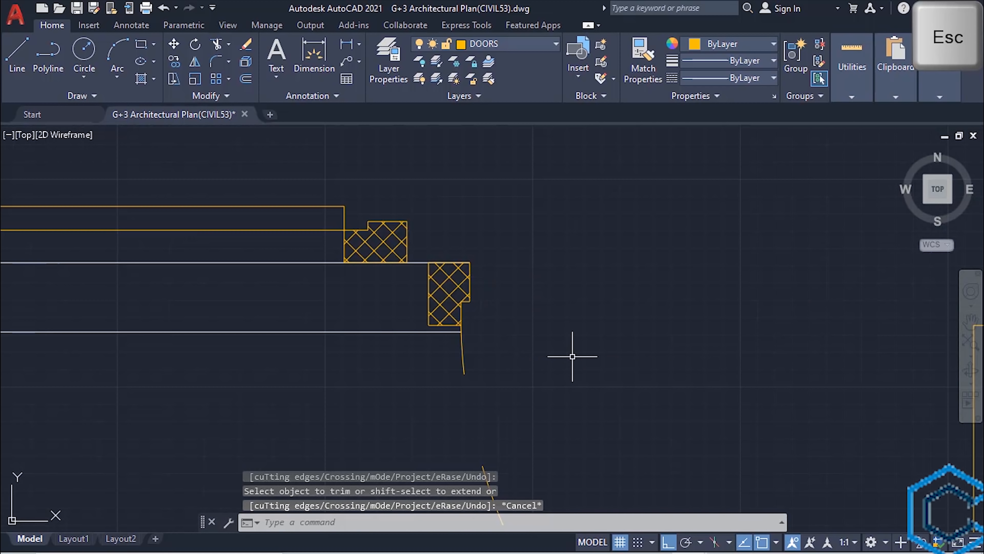
Draw a 4" vertical line closing the wall end, from the left jamb's top left corner down to the lower wall line.
type("l")
key("Return")
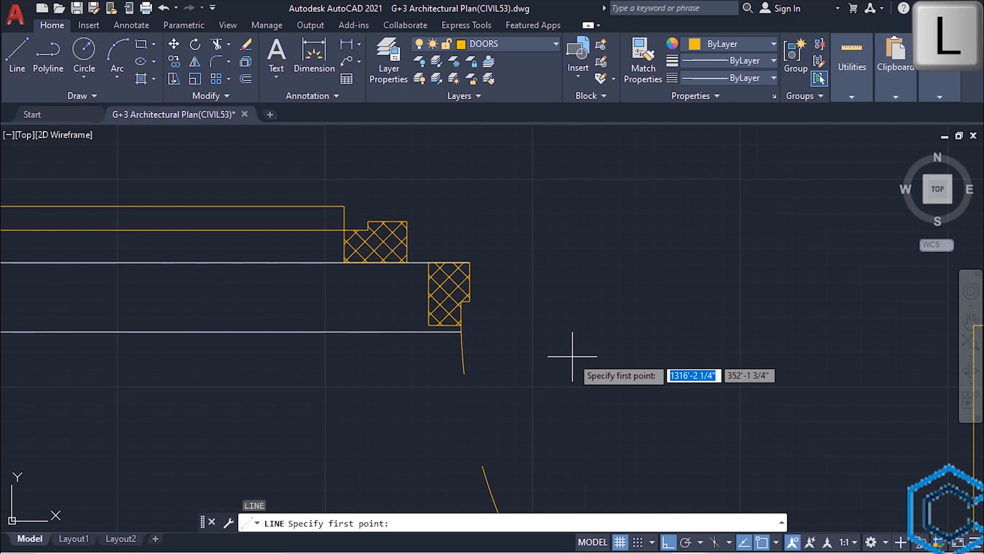
left_click(429, 262)
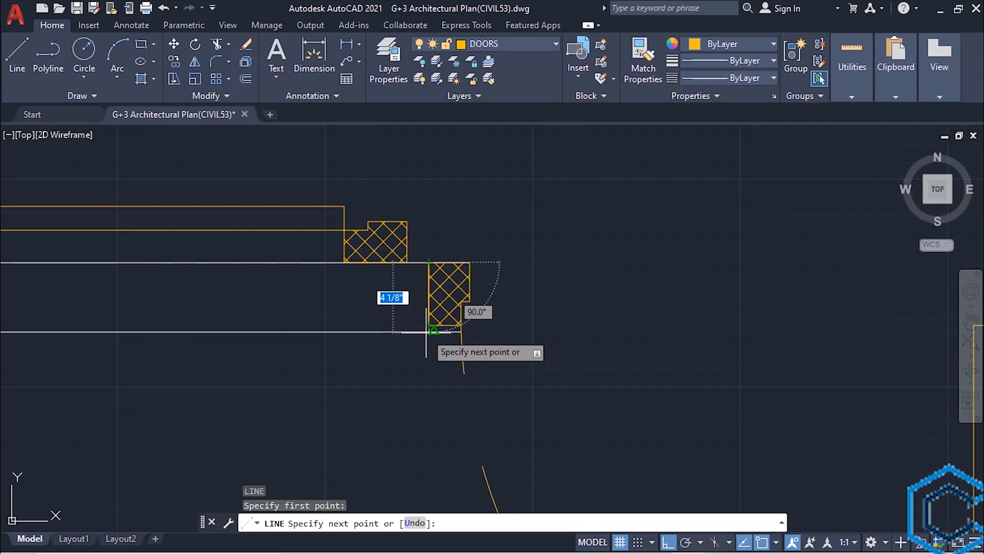
scroll(428, 331, "up", 4)
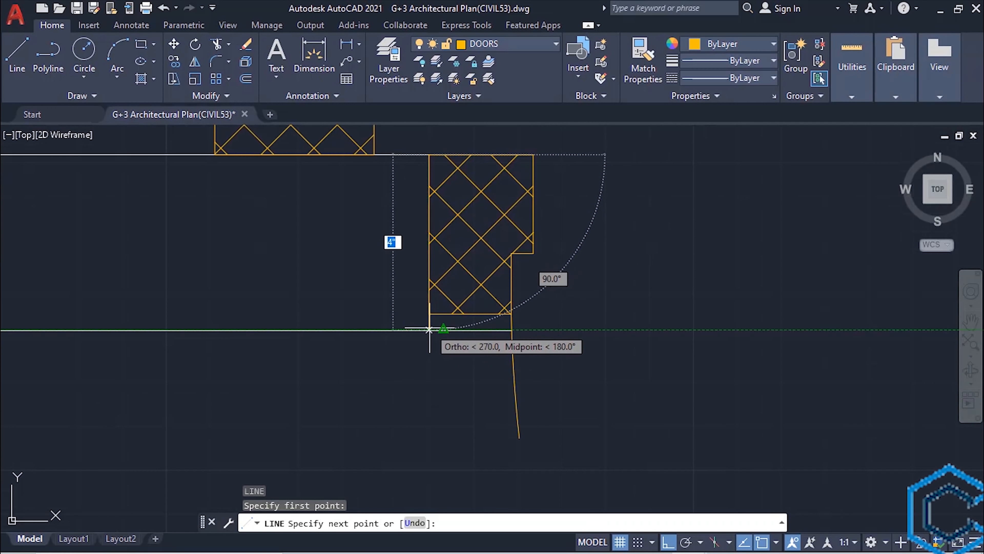
left_click(429, 330)
key("Escape")
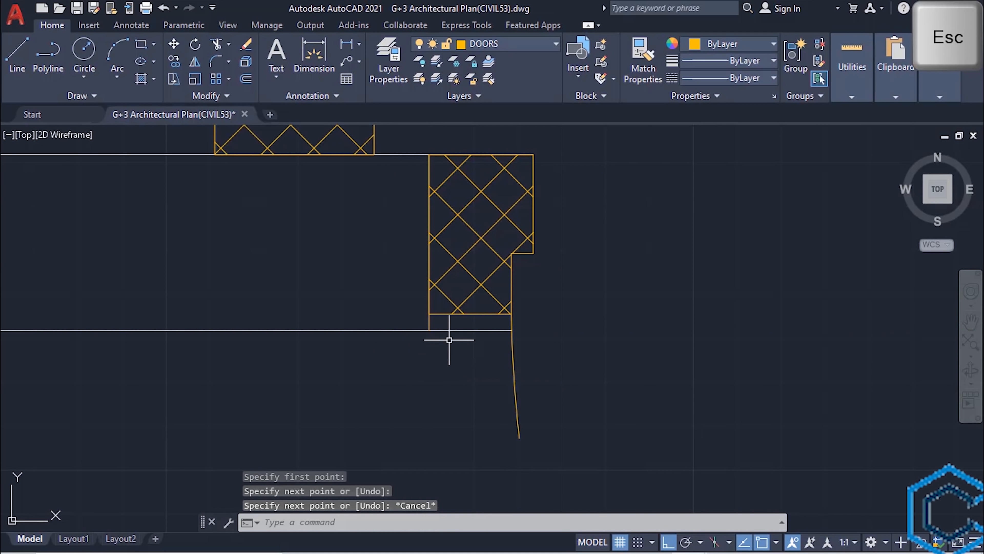
Move the new vertical closing line beside the lower door's left jamb to the WALL layer.
left_click(430, 320)
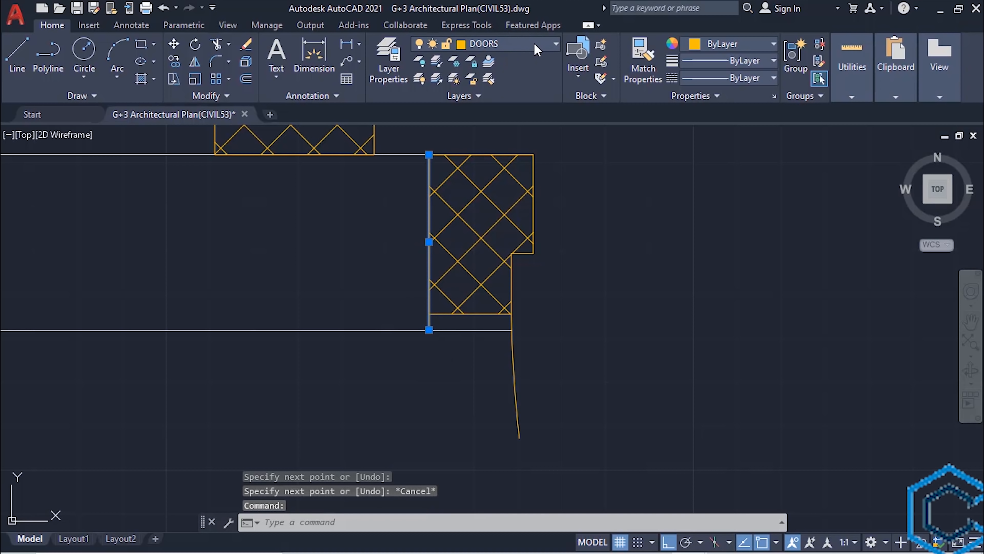
left_click(522, 44)
left_click(515, 269)
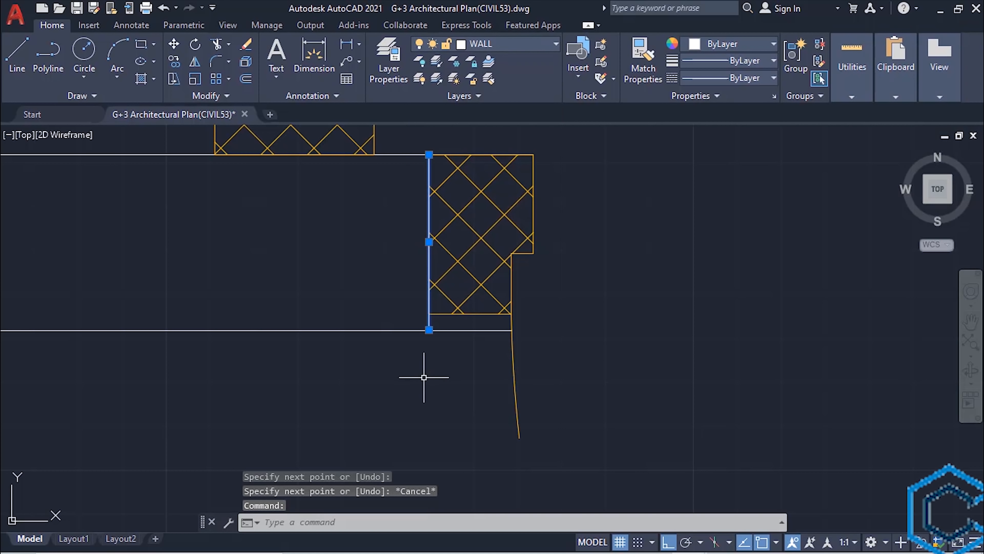
key("Escape")
Trim the lower wall line where it runs past the vertical closing line beneath the left jamb.
type("tr")
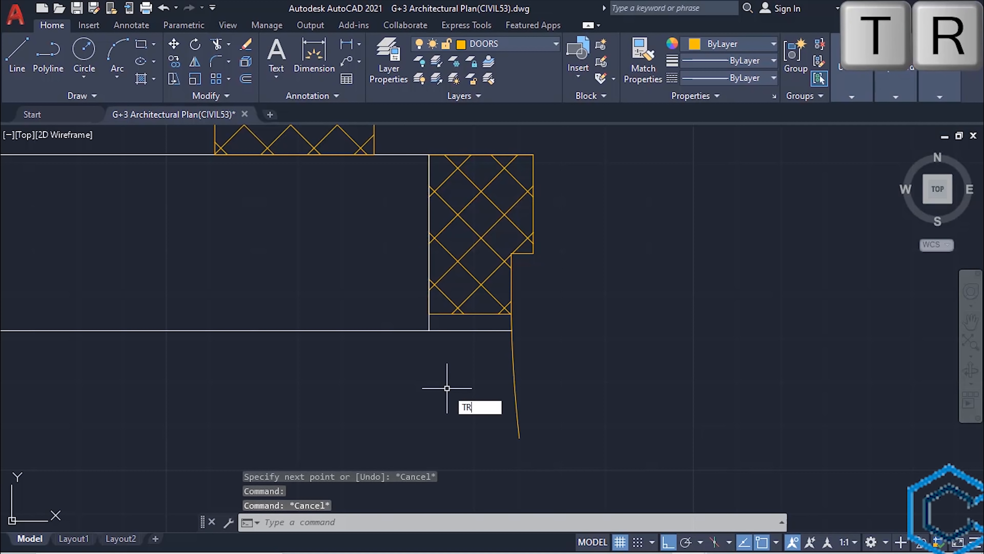
key("Return")
left_click(454, 332)
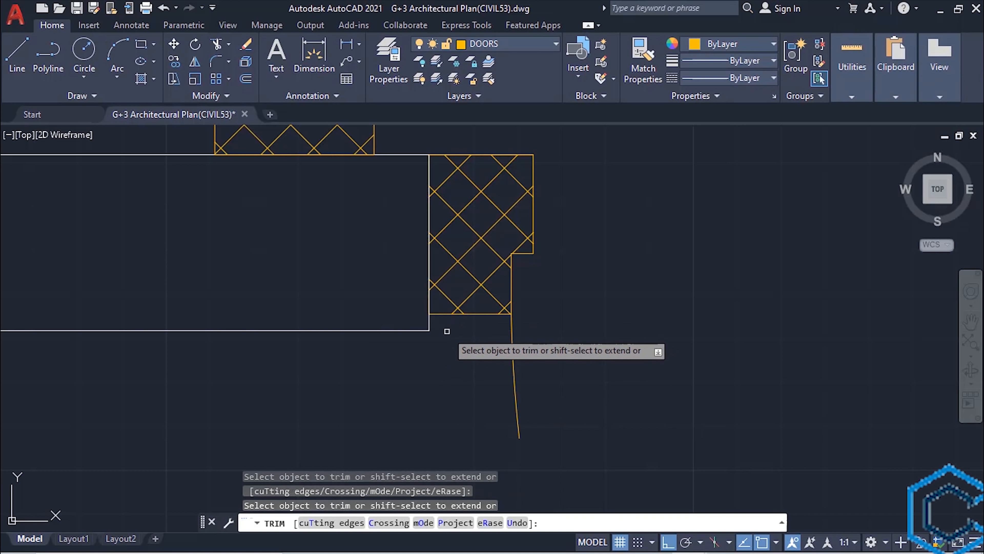
scroll(453, 334, "down", 8)
scroll(449, 332, "down", 3)
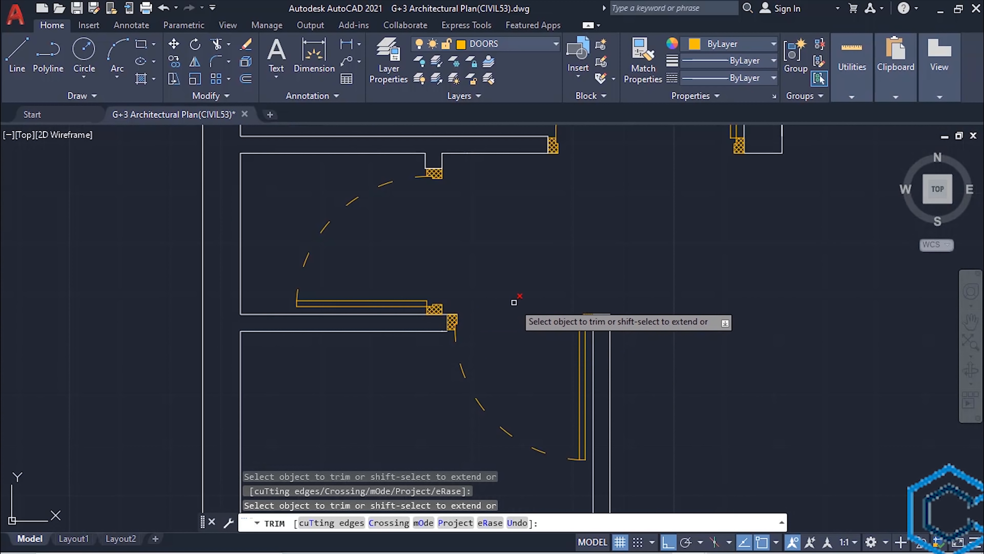
scroll(502, 295, "down", 2)
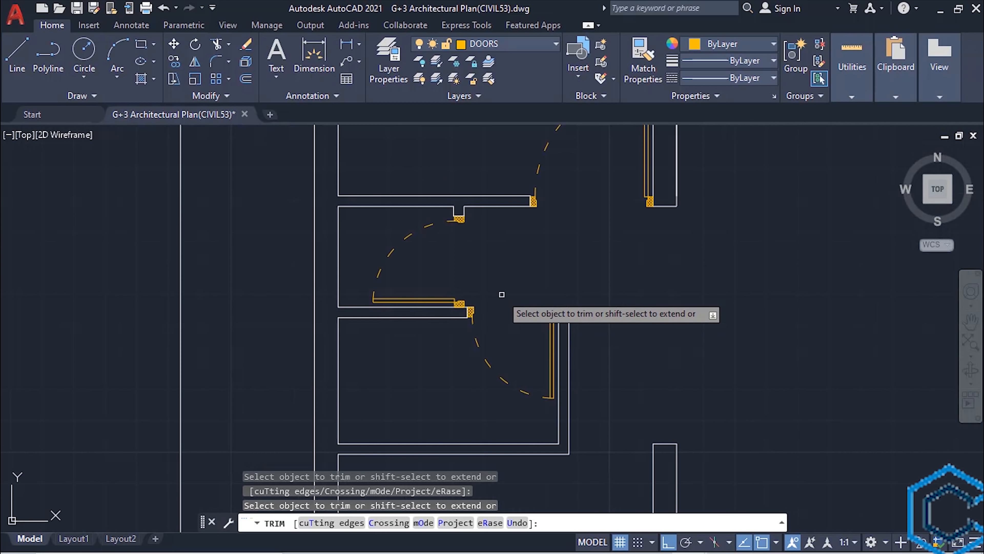
key("Escape")
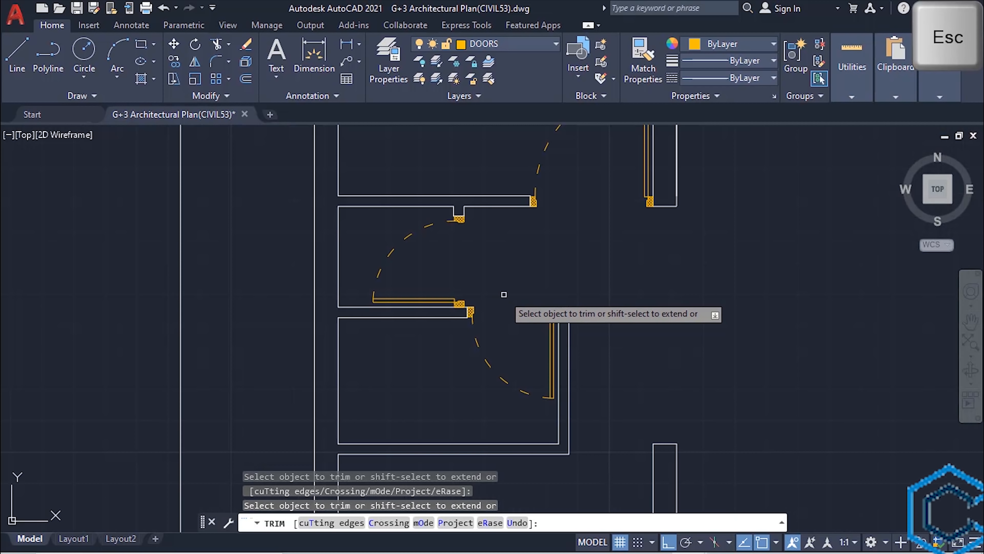
Use Quick Select on the entire drawing to select every object whose layer equals DOORS.
scroll(504, 294, "down", 2)
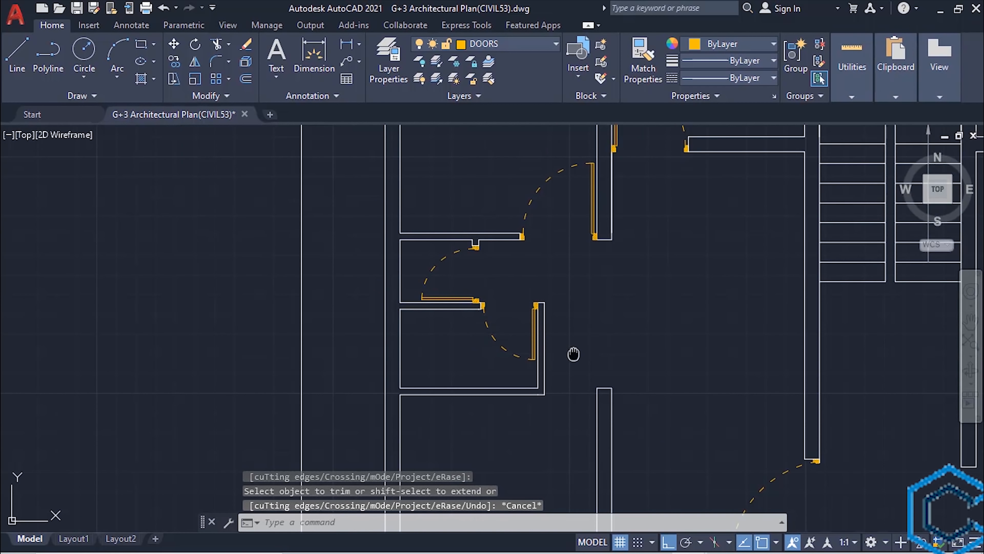
middle_click_drag(574, 353, 484, 312)
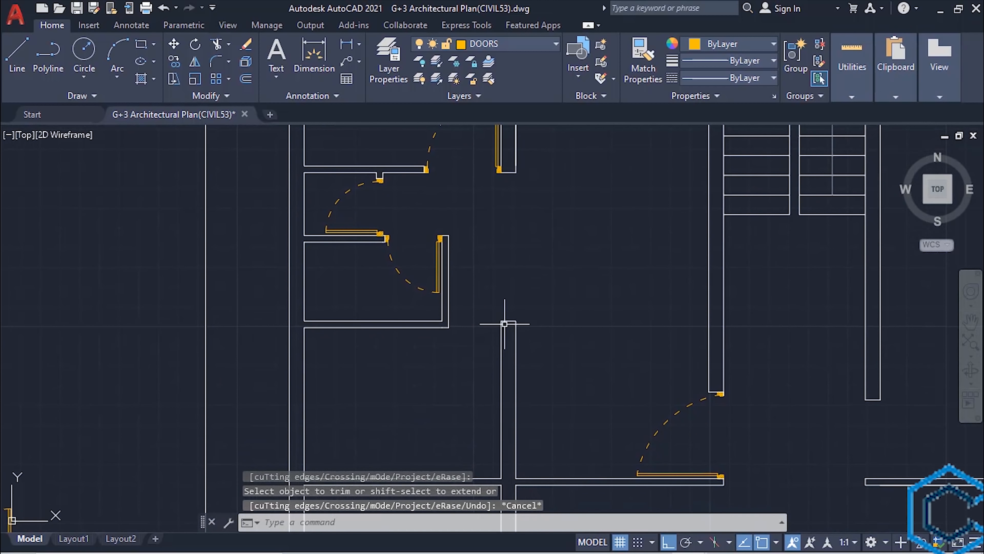
scroll(505, 324, "down", 2)
mouse_move(548, 284)
middle_mouse_down()
mouse_move(466, 282)
mouse_move(520, 317)
mouse_move(514, 354)
mouse_move(511, 298)
middle_mouse_up()
scroll(517, 360, "down", 2)
scroll(510, 298, "up", 2)
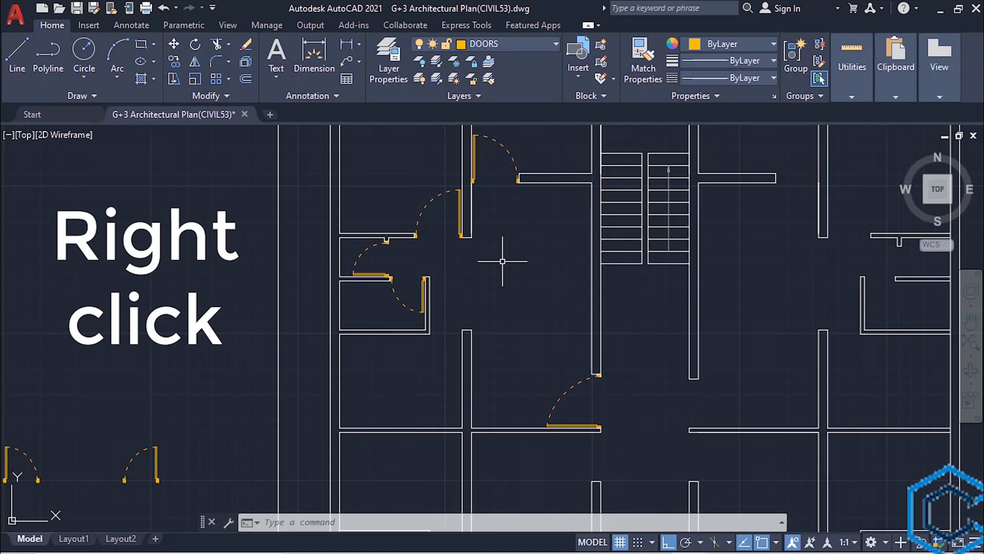
right_click(519, 281)
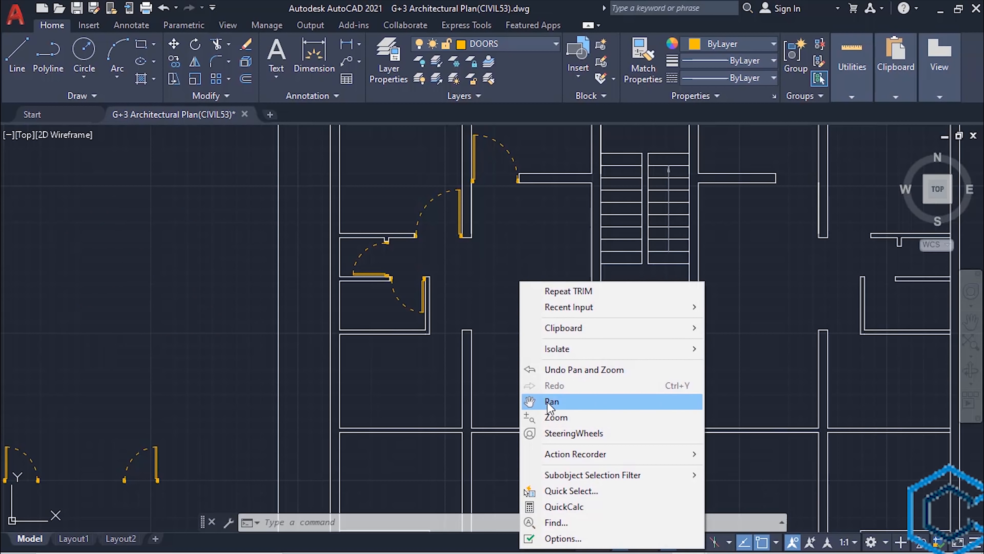
left_click(580, 492)
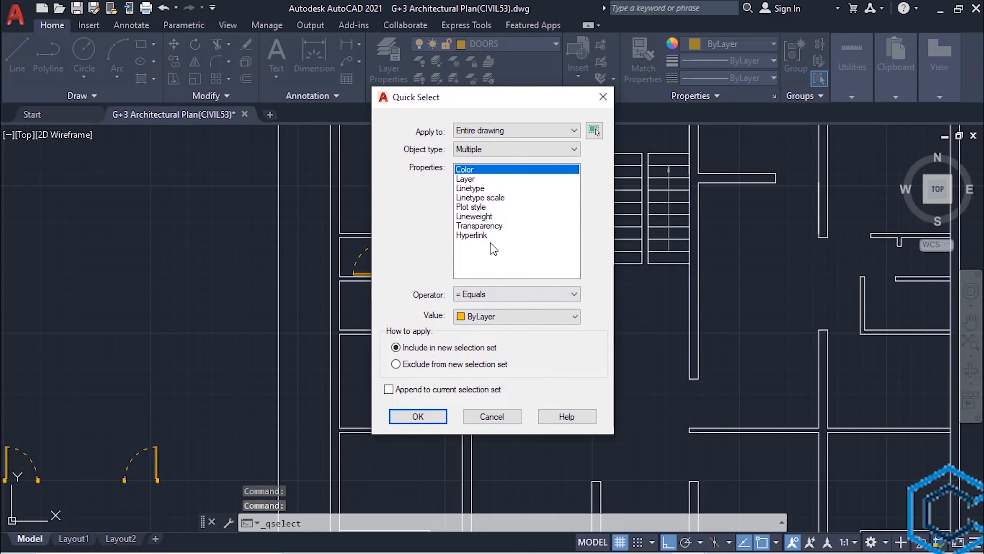
left_click(465, 178)
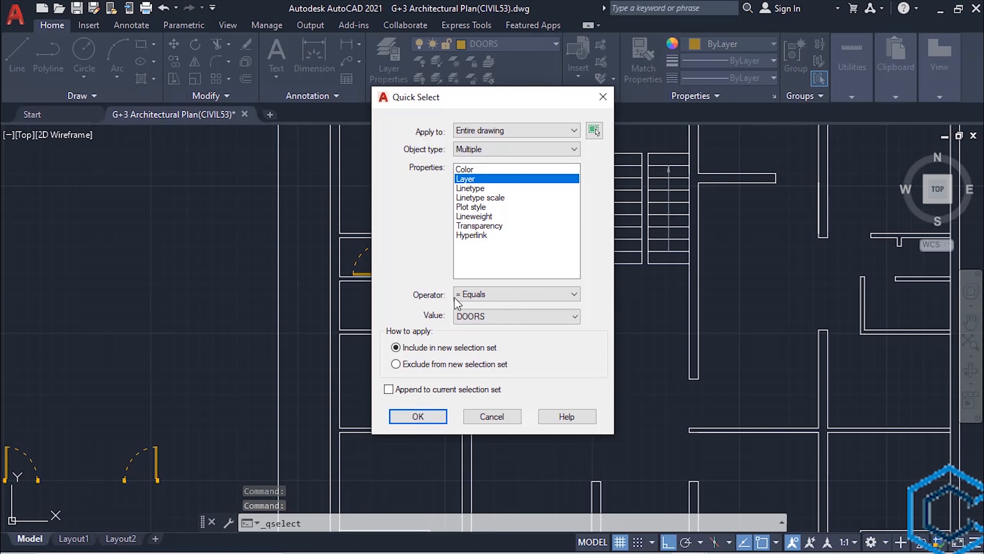
left_click(493, 324)
left_click(478, 396)
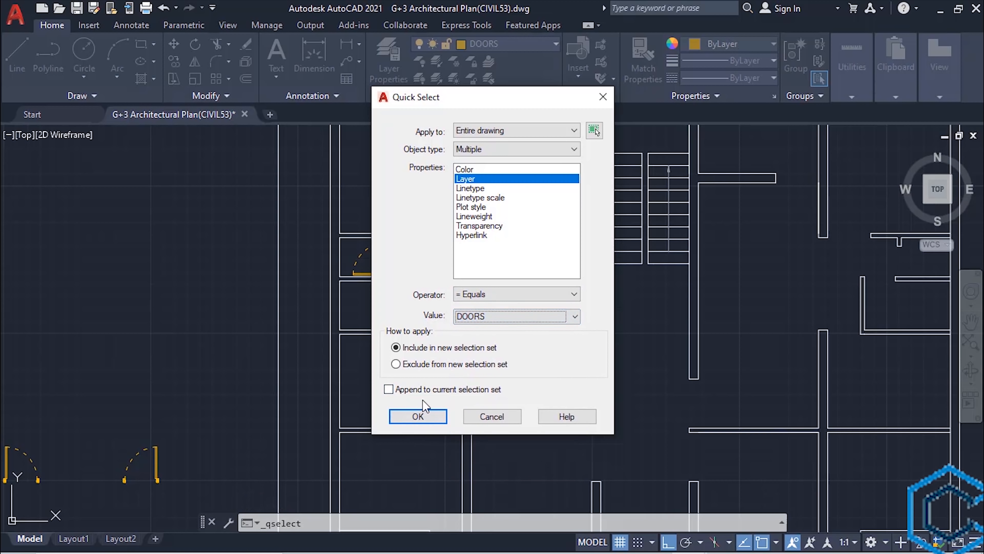
left_click(418, 416)
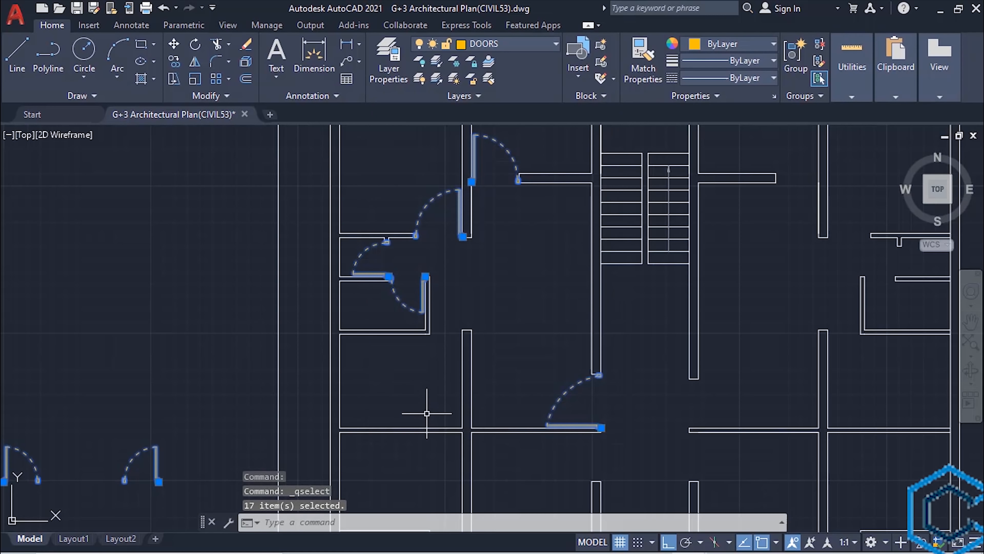
Remove the spare door blocks outside the floor plan from the selection, keeping only the doors placed in the flat.
scroll(427, 413, "down", 2)
mouse_move(425, 402)
middle_mouse_down()
mouse_move(439, 363)
mouse_move(545, 281)
middle_mouse_up()
scroll(350, 428, "down", 2)
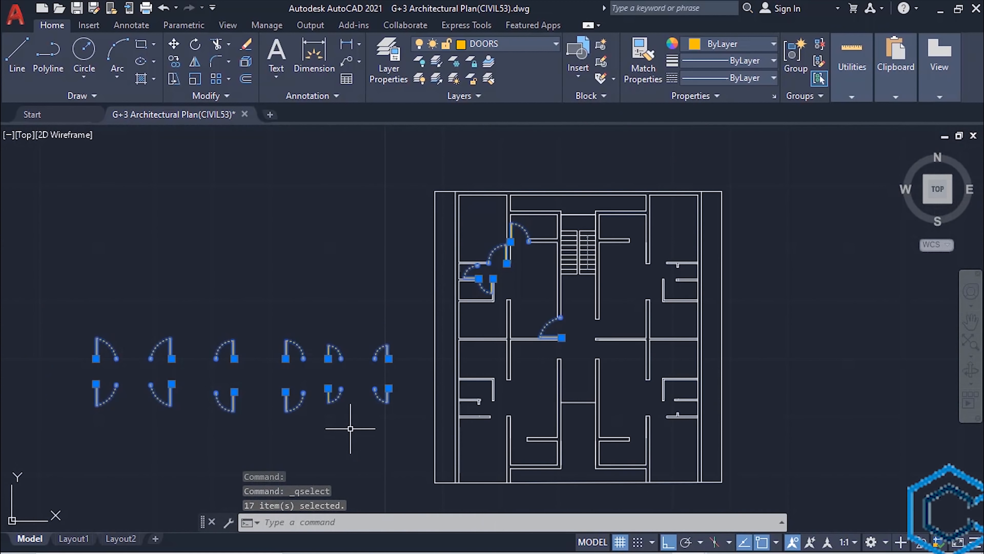
left_click(405, 433, "shift")
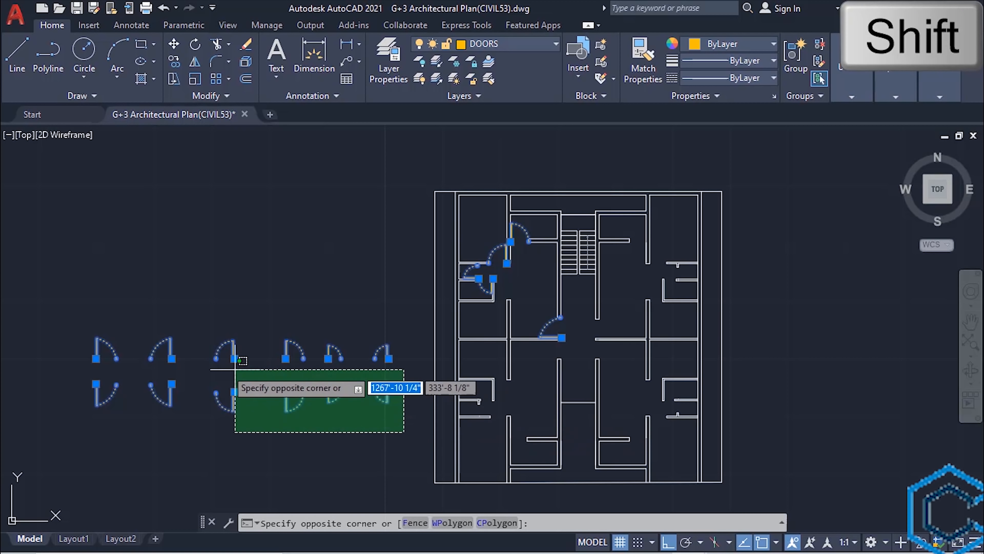
left_click(39, 277, "shift")
scroll(545, 315, "up", 2)
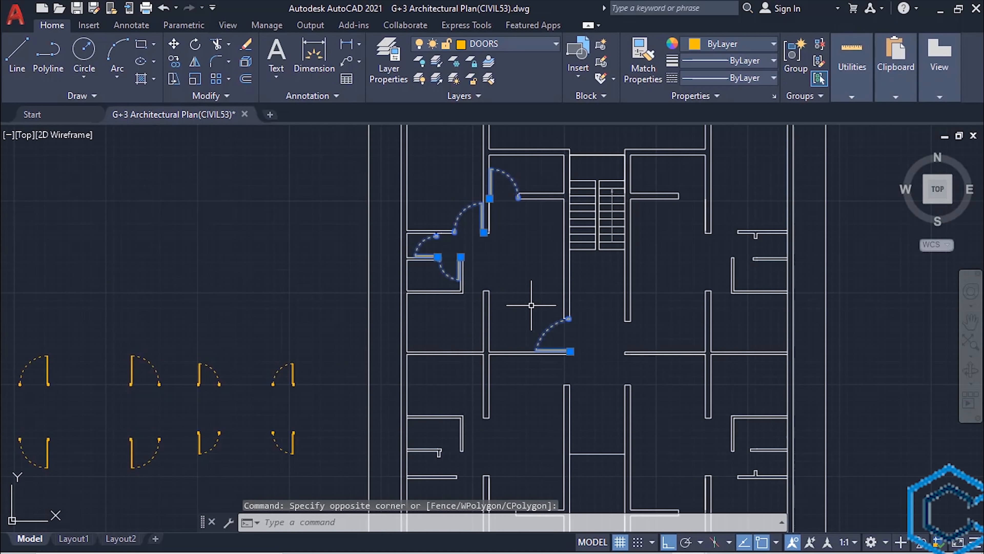
Mirror the five placed doors about a vertical line through the midpoint of the staircase's top edge, keeping the source objects.
type("mi")
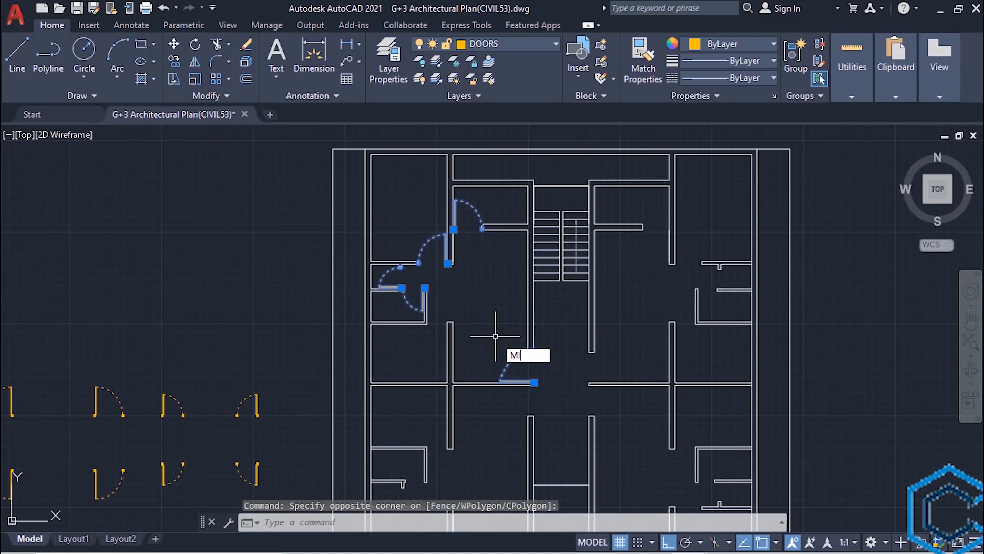
key("Return")
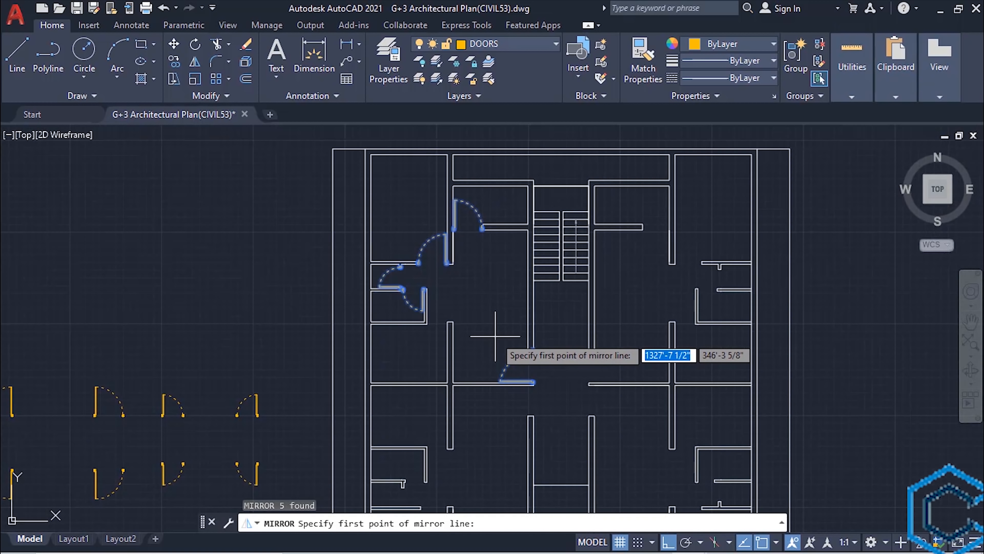
mouse_move(570, 302)
middle_mouse_down()
mouse_move(552, 311)
mouse_move(534, 368)
middle_mouse_up()
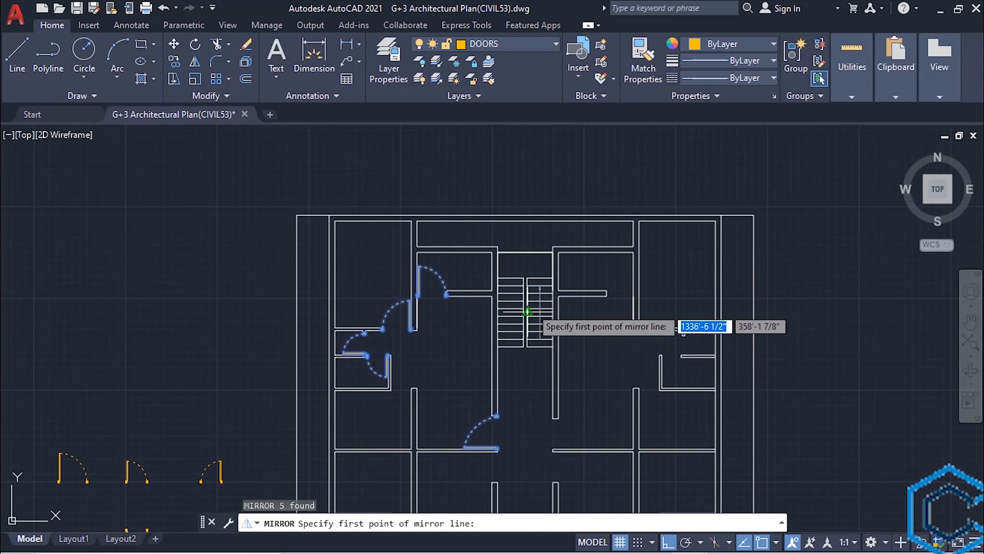
left_click(526, 252)
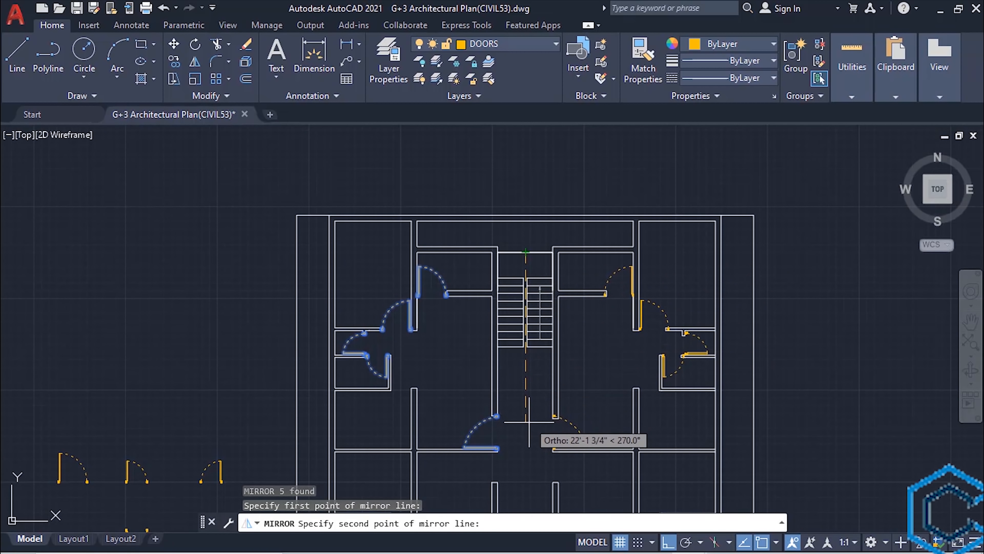
middle_click_drag(527, 455, 531, 326)
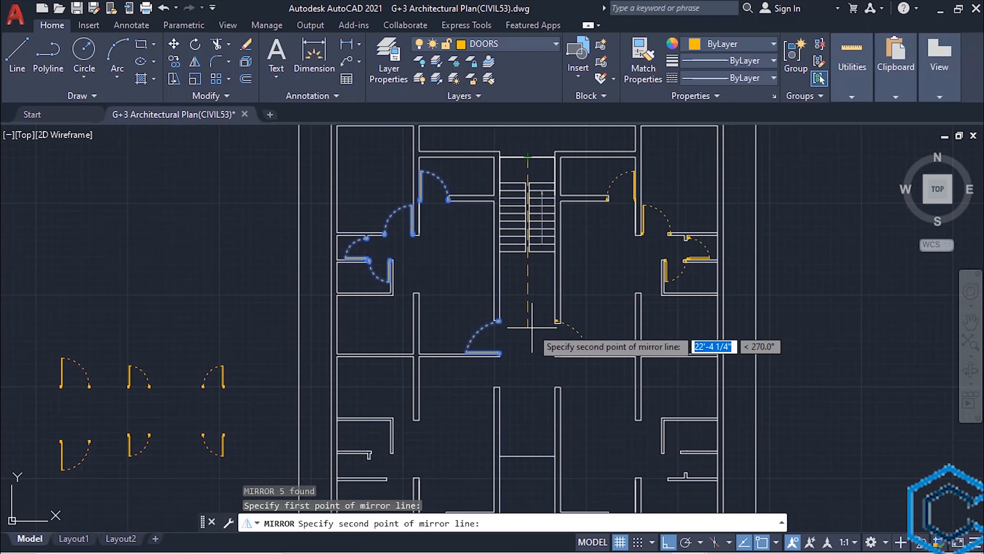
left_click(531, 361)
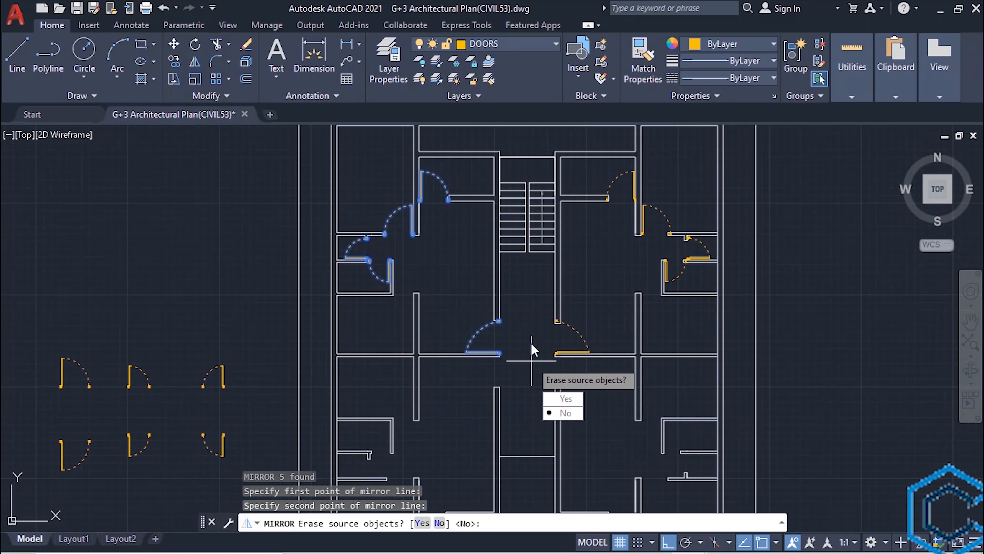
left_click(566, 412)
scroll(581, 295, "up", 4)
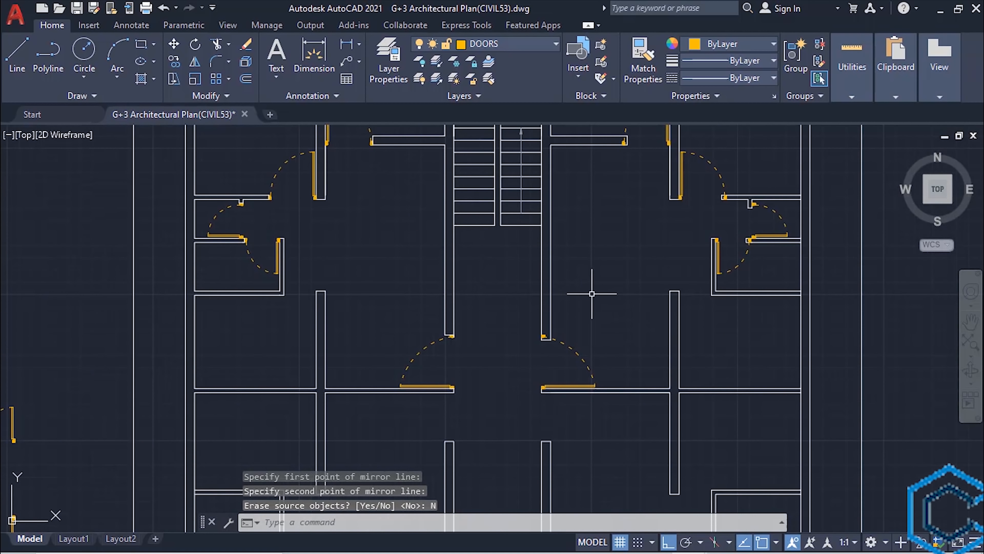
middle_click_drag(587, 318, 513, 318)
scroll(520, 321, "down", 2)
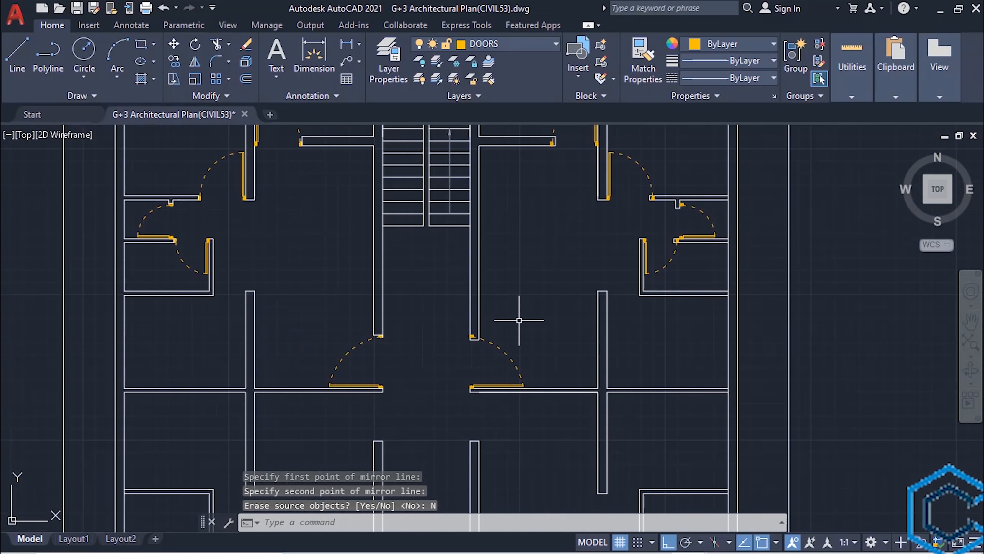
Trim the wall end overlapping the upper jamb of the mirrored flat's entrance door and close it with a line along the jamb.
scroll(519, 321, "up", 2)
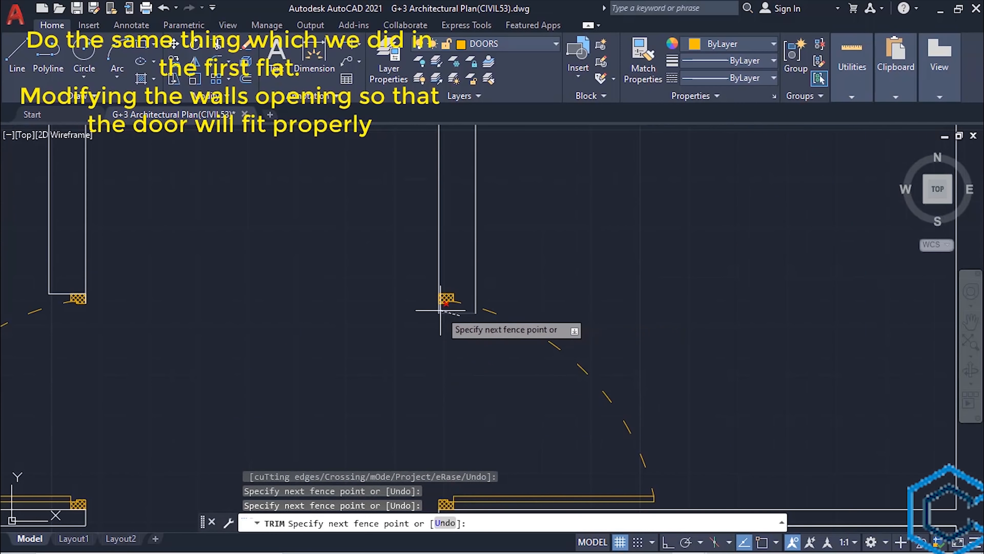
key("Escape")
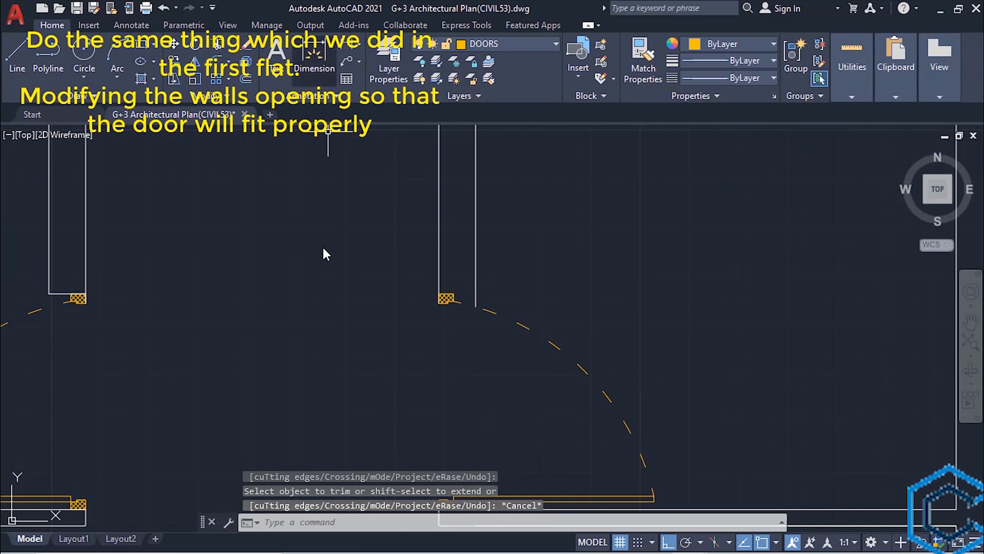
type("l")
key("Return")
left_click(439, 294)
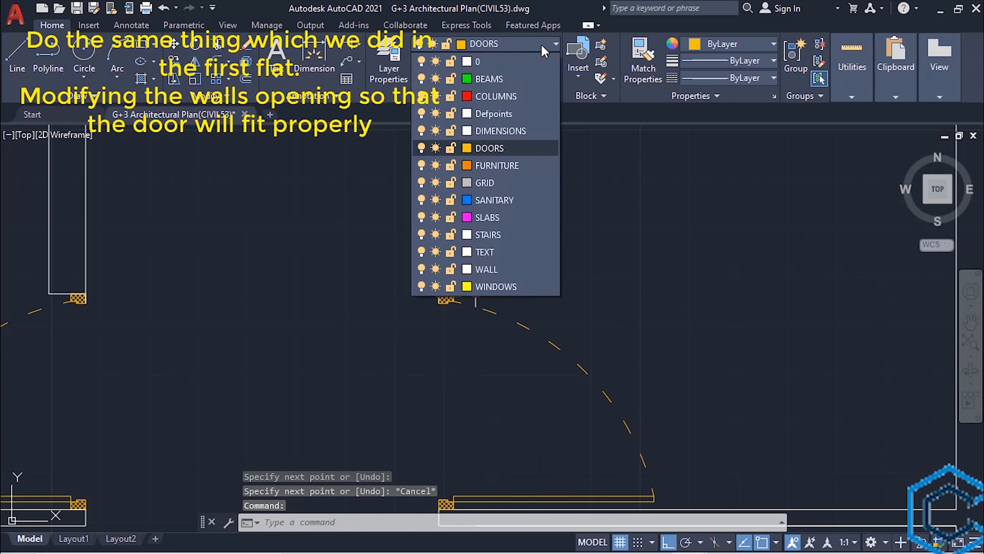
type("tr")
key("Return")
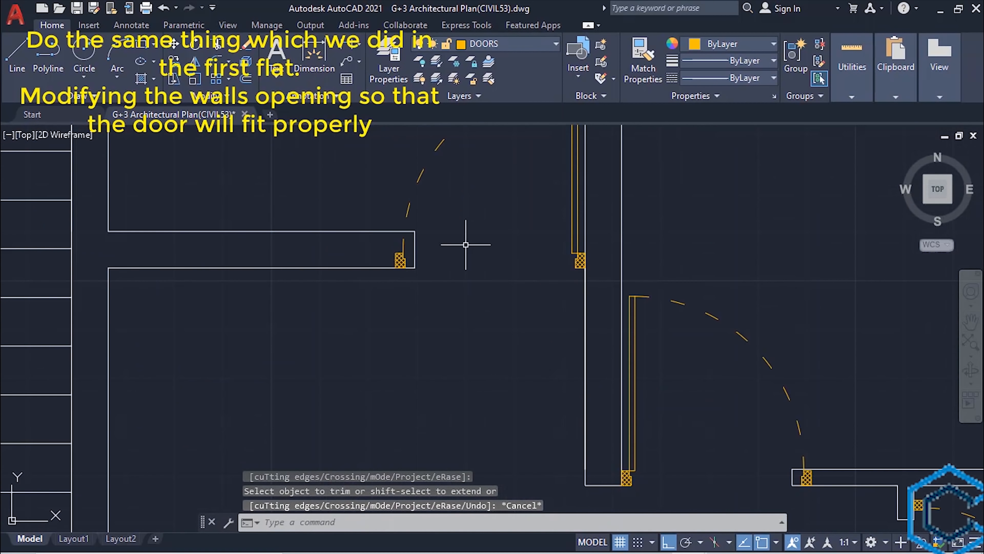
Trim the wall end at the mirrored flat's uppermost door and close the wall with a vertical line along the door's left jamb.
left_click(413, 260)
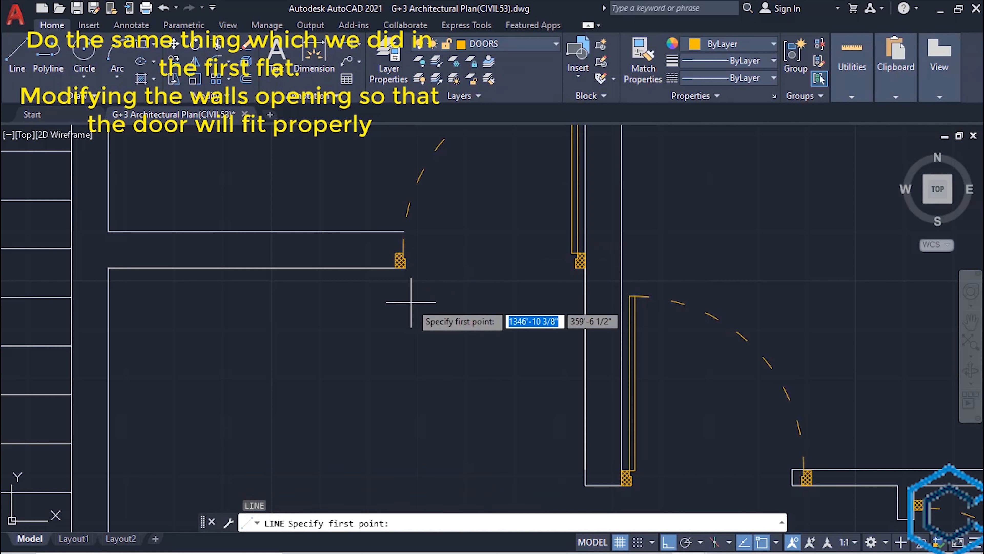
left_click(395, 231)
left_click(395, 268)
key("Escape")
key("Escape")
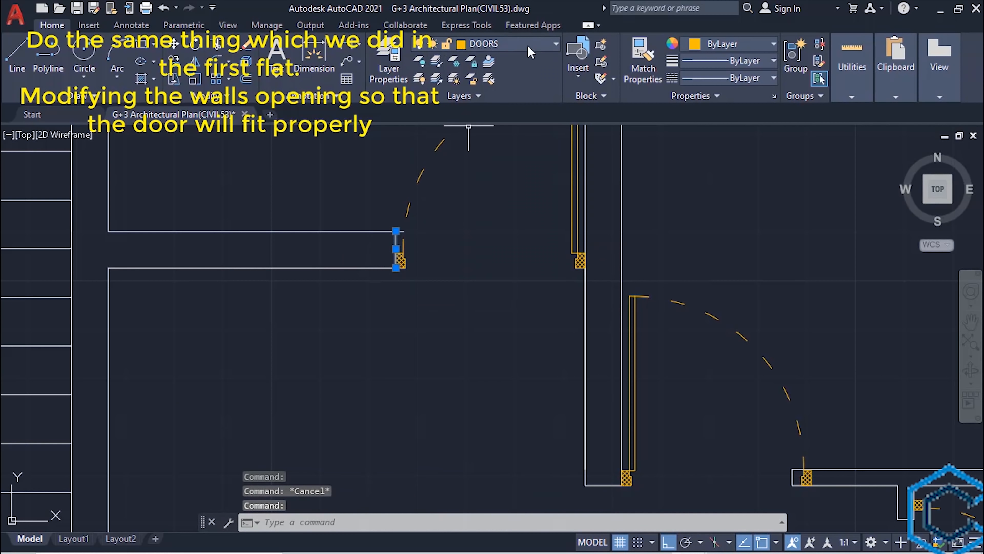
type("tr")
key("Return")
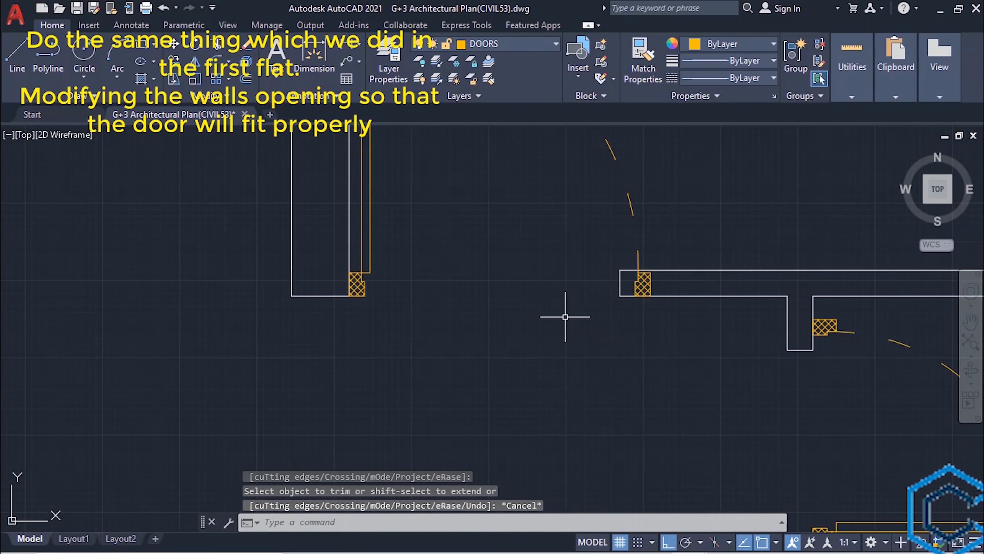
Trim the wall end at the mirrored bedroom door's right jamb and close it with a vertical line between the two wall lines.
type("tr")
key("Return")
key("Escape")
type("l")
key("Return")
left_click(570, 288)
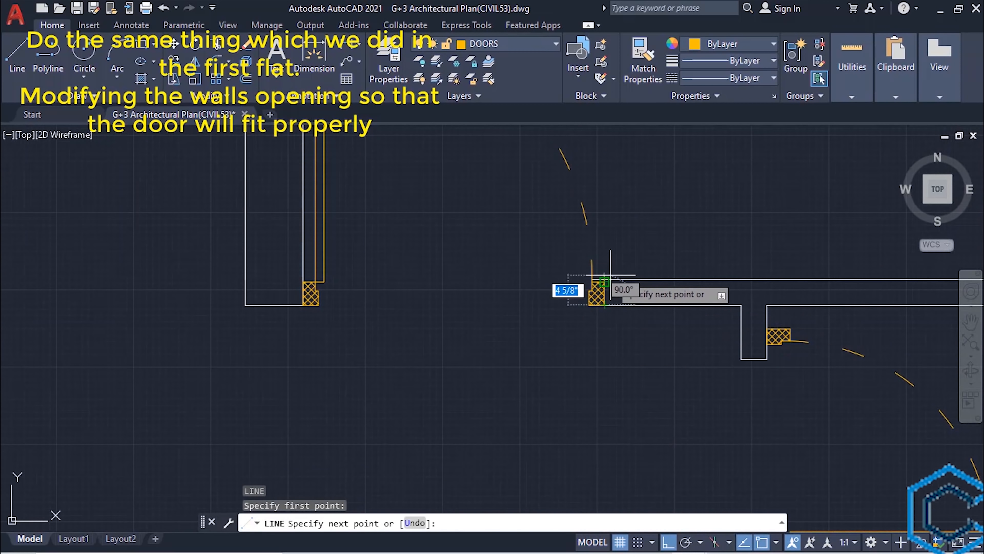
scroll(442, 286, "up", 5)
left_click(448, 286)
key("Escape")
scroll(633, 334, "down", 3)
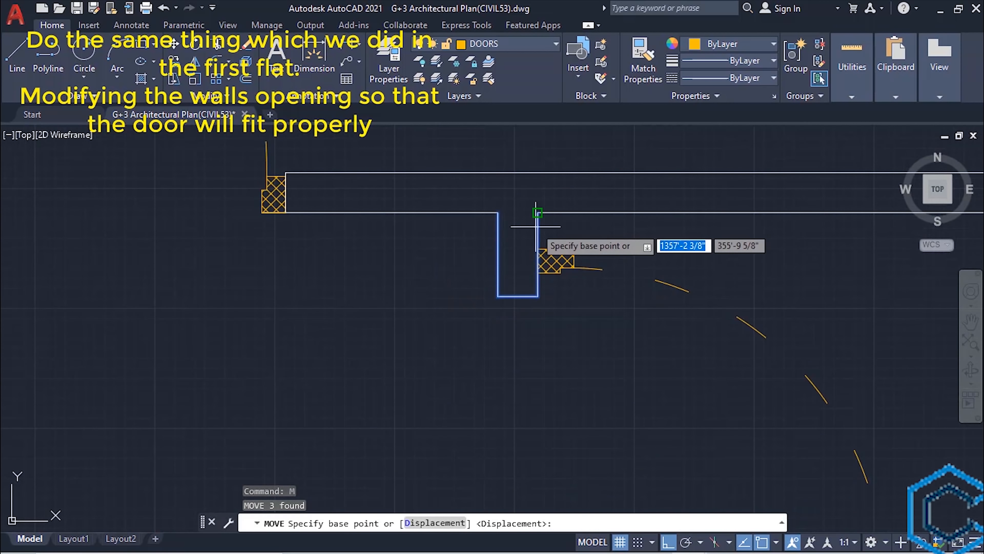
Move the short wall stub sideways onto the small mirrored door's upper jamb and trim the stub and wall lines overlapping there.
left_click(534, 213)
left_click(550, 273)
type("tr")
key("Return")
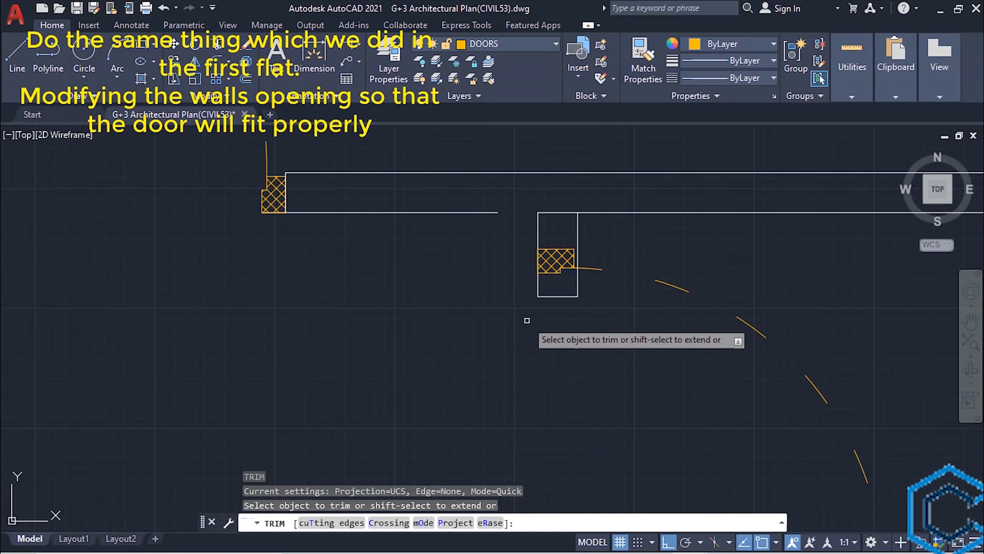
scroll(502, 248, "up", 3)
key("Escape")
left_click(531, 189)
type("tr")
left_click(558, 188)
Draw a horizontal line closing the wall stub along the top of the small mirrored door's upper jamb.
type("l")
left_click(531, 246)
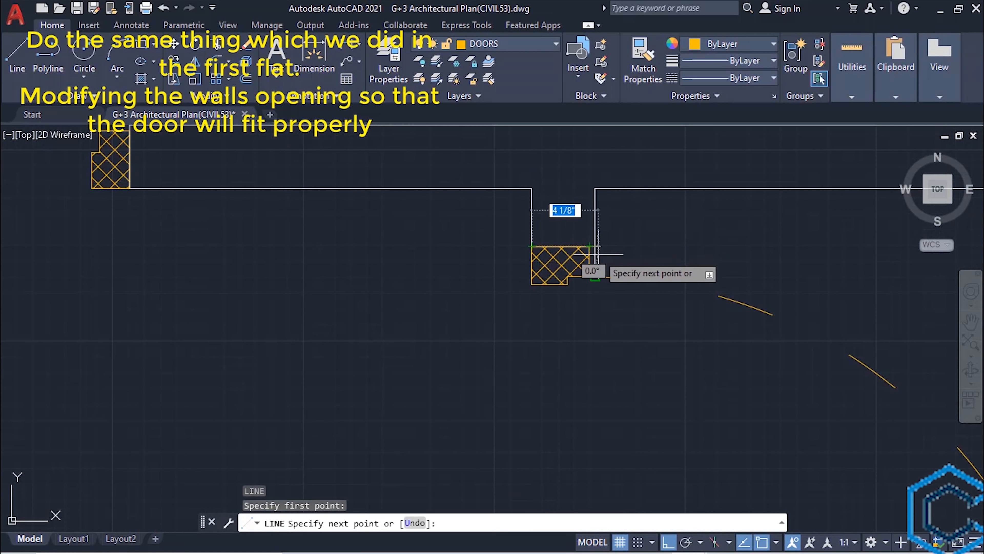
left_click(595, 248)
key("Escape")
Trim the wall end at the mirrored downward-opening door and draw a vertical closing line from the jamb's top corner to the lower wall line.
scroll(606, 248, "up", 6)
scroll(565, 245, "down", 2)
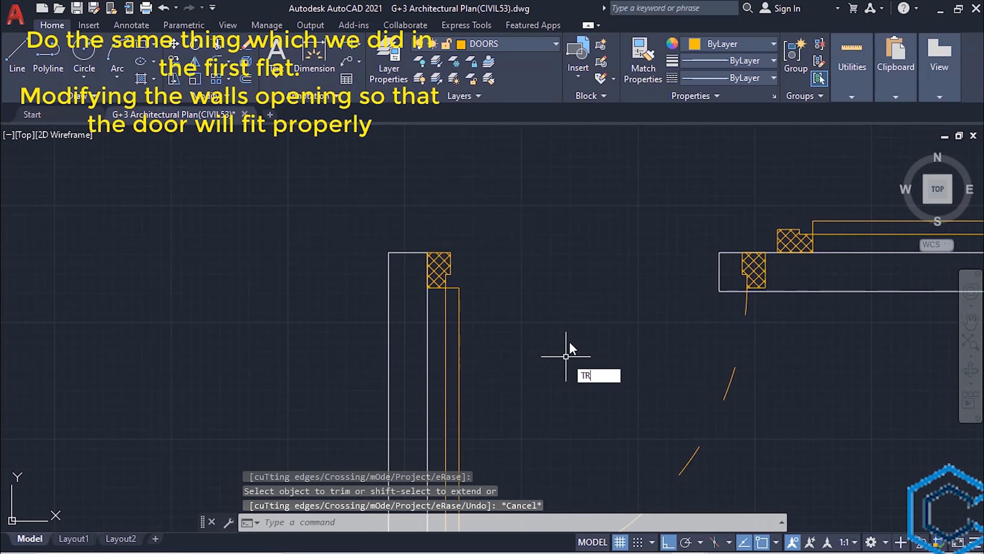
left_click(728, 253)
type("l")
left_click(653, 244)
left_click(652, 343)
key("Escape")
left_click(653, 338)
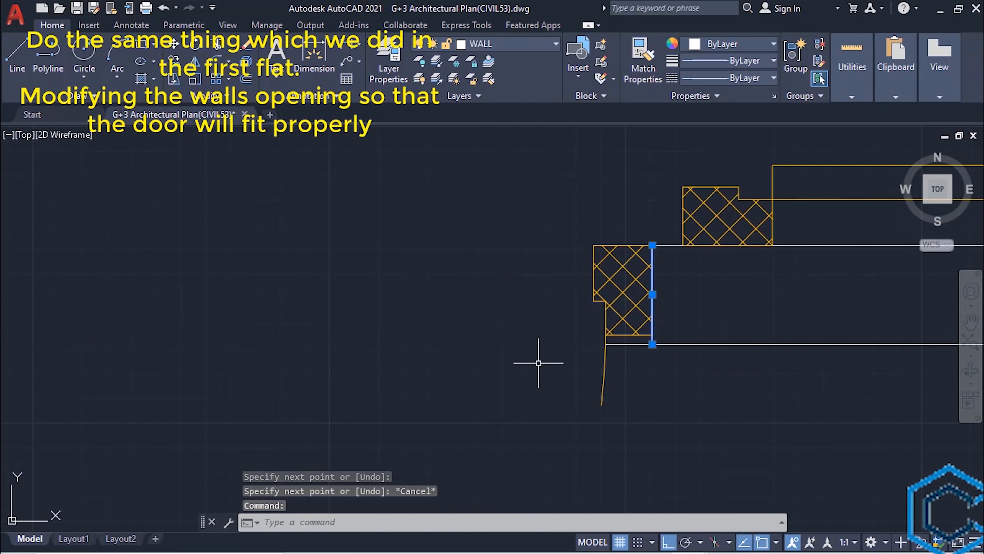
Trim the lower wall line running past the vertical closing line beneath the mirrored downward-opening door's jamb.
type("tr")
left_click(627, 343)
scroll(507, 357, "down", 5)
key("Escape")
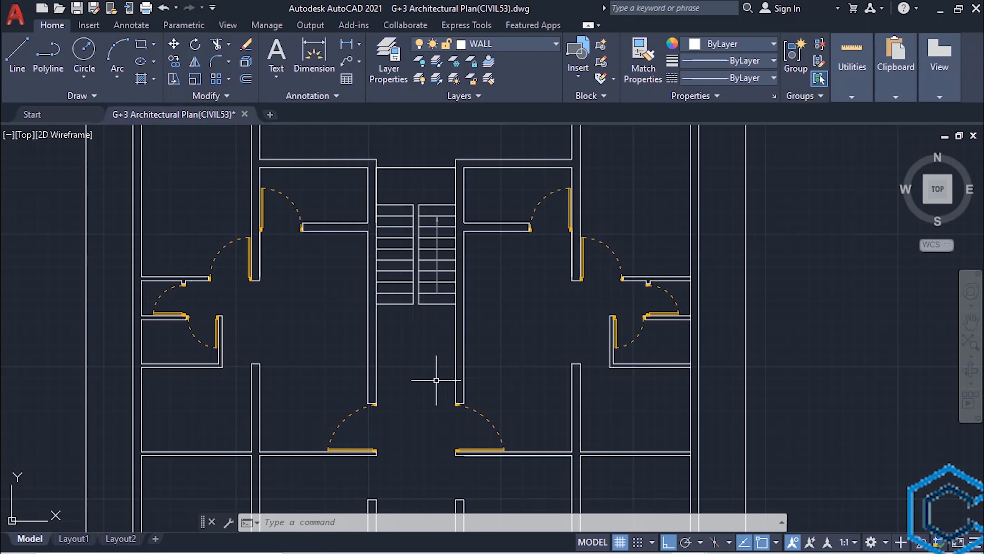
Draw a short vertical line closing the horizontal dividing wall between the upper and lower flats where it meets the left outer wall.
key("l")
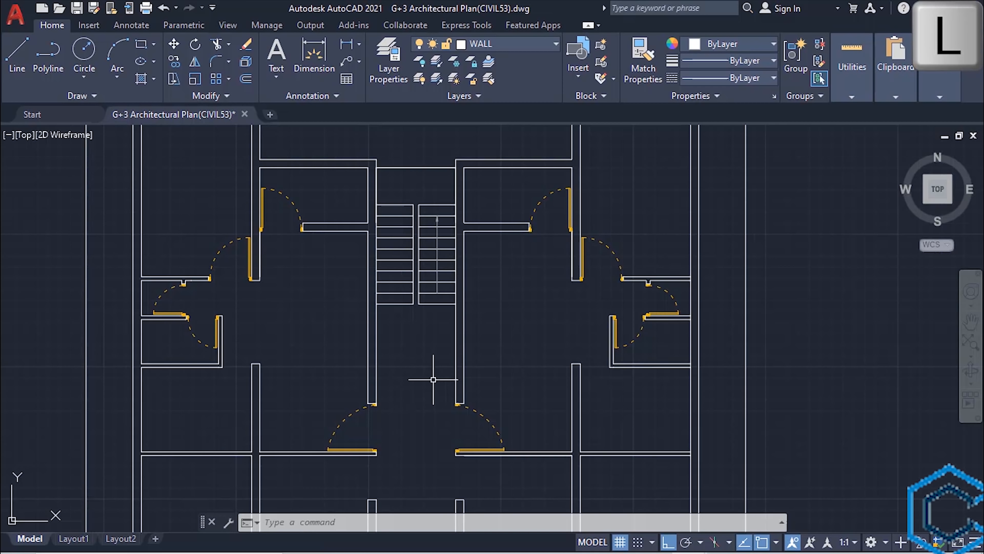
key("Return")
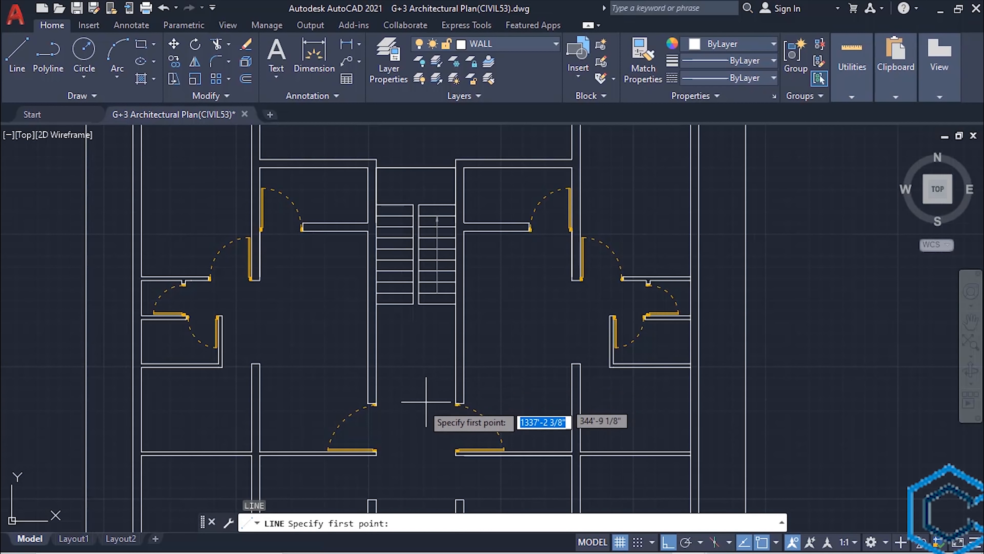
scroll(406, 429, "up", 5)
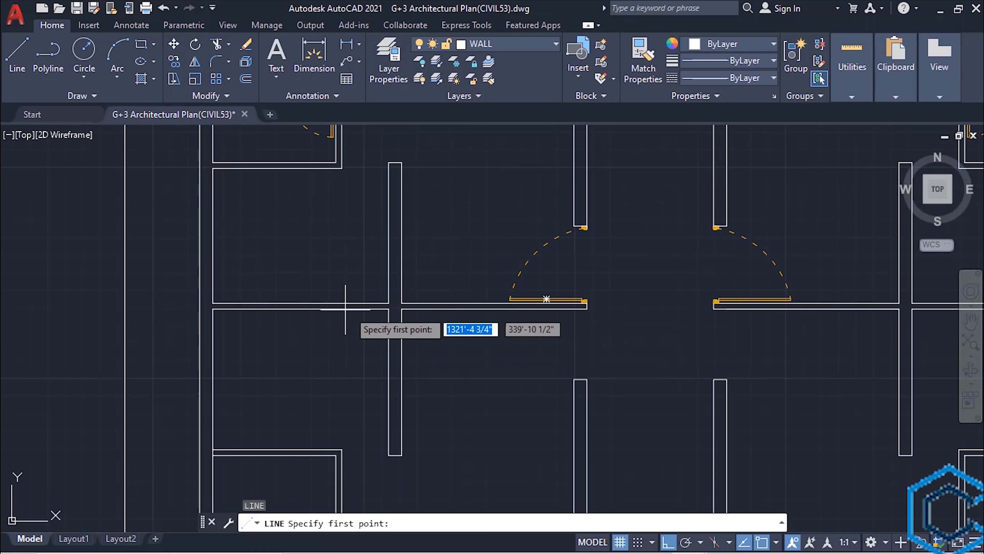
scroll(348, 310, "up", 2)
scroll(330, 325, "up", 3)
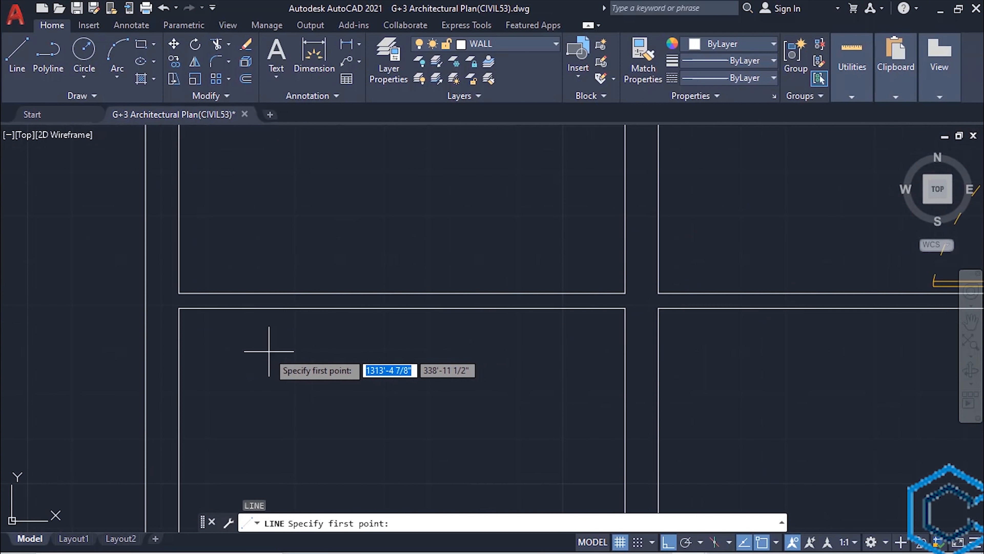
scroll(233, 343, "up", 2)
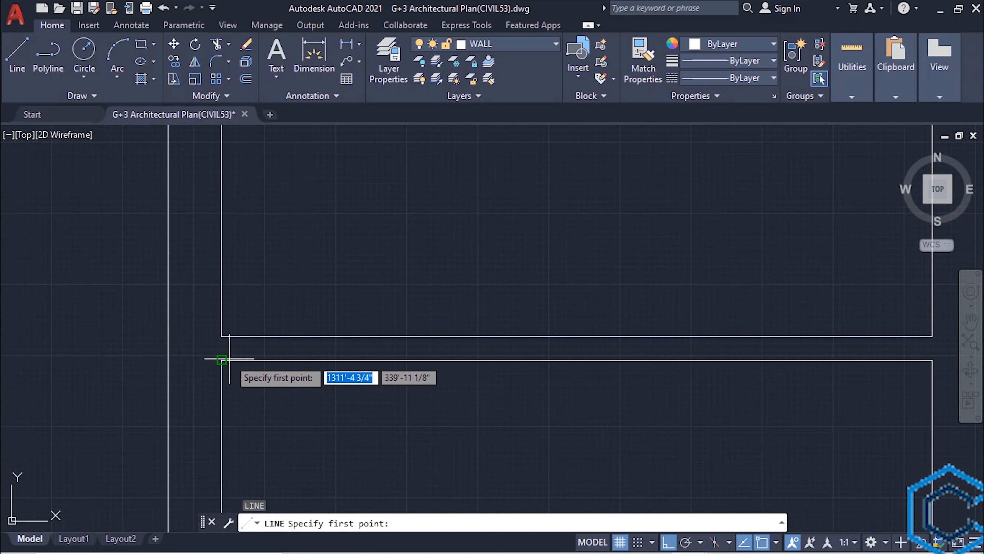
left_click(221, 360)
scroll(213, 338, "up", 2)
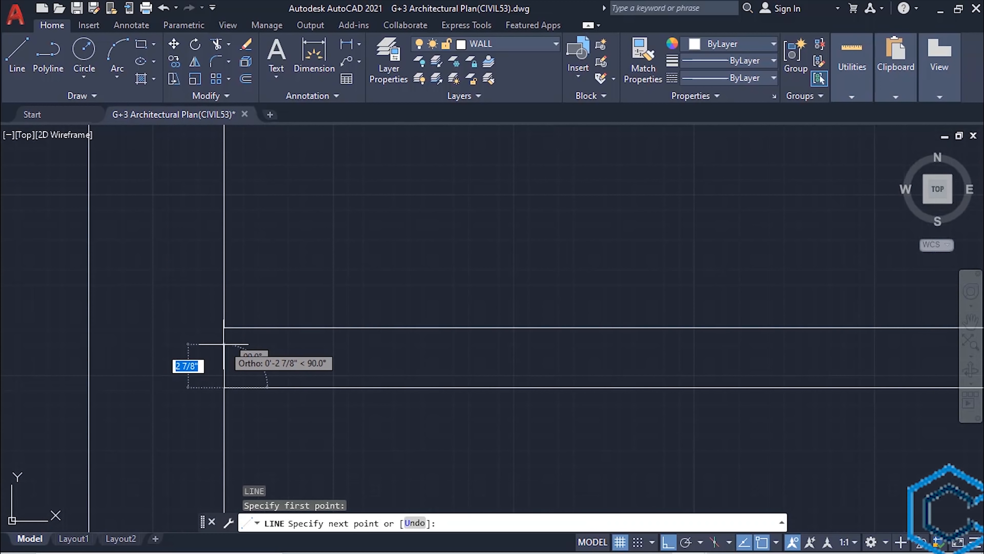
left_click(224, 327)
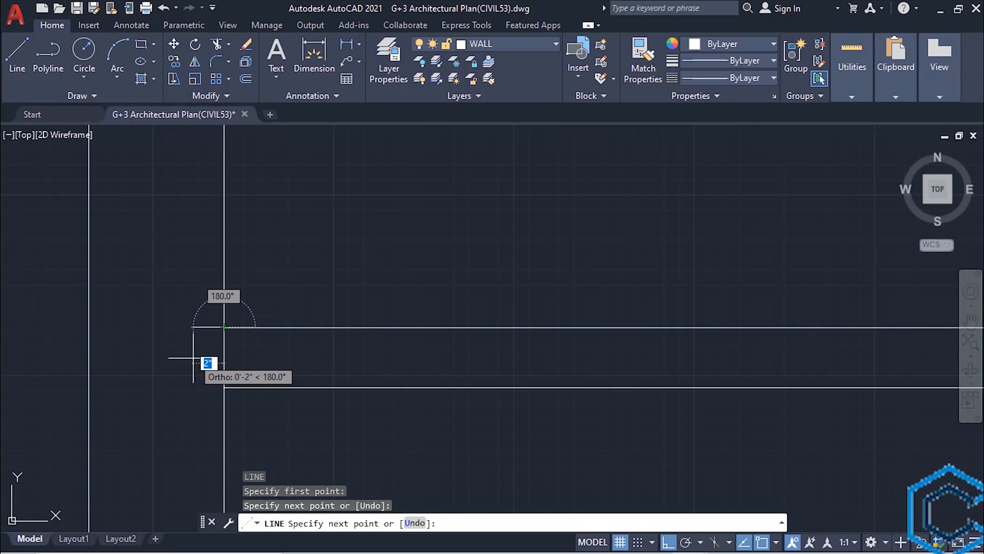
key("Escape")
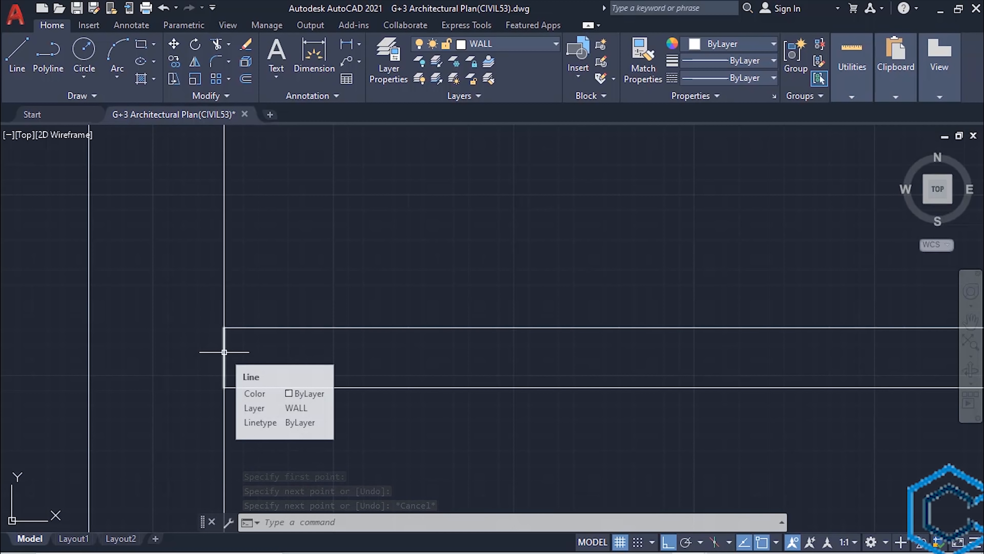
Quick-select every object on the DOORS layer and remove the spare doors beside the plan from the selection.
scroll(281, 373, "down", 6)
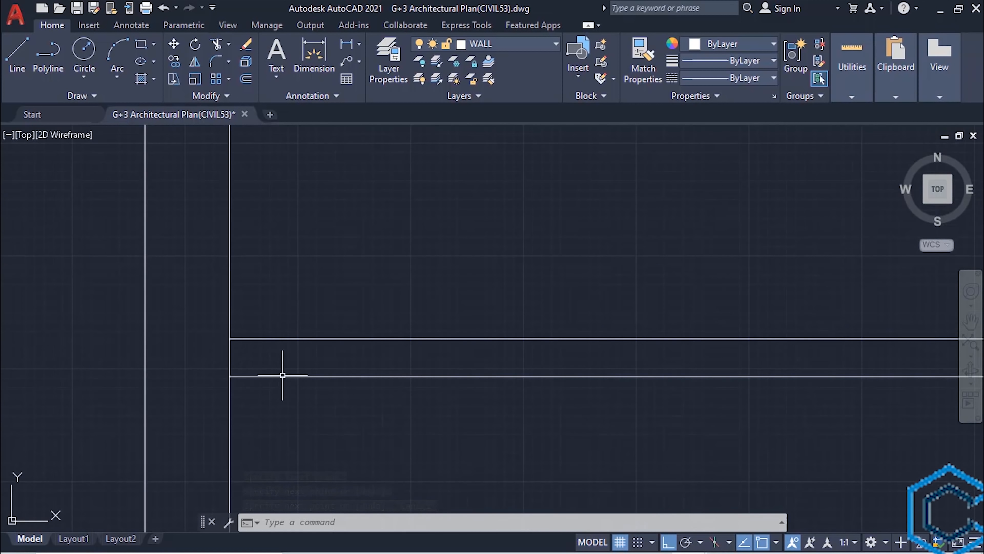
right_click(408, 323)
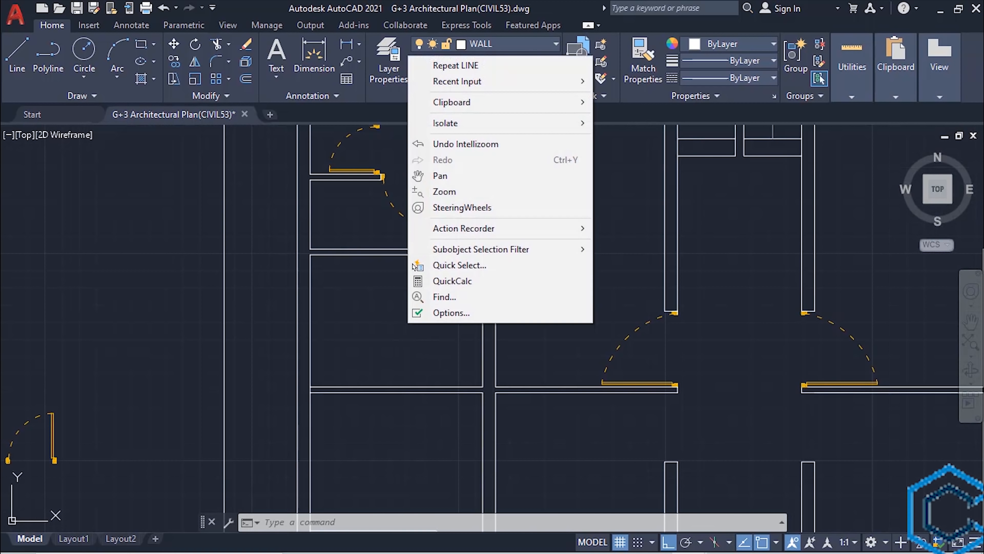
left_click(436, 268)
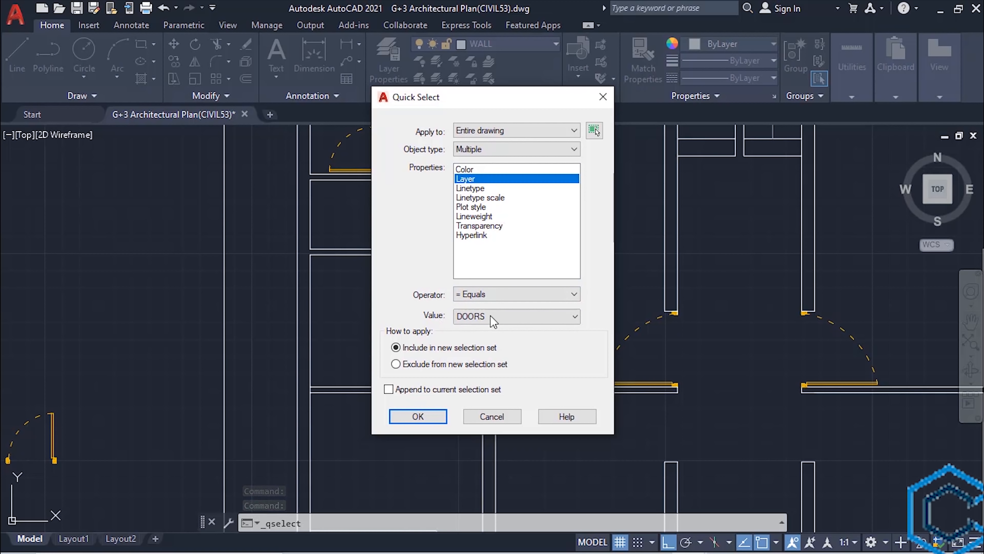
left_click(430, 417)
scroll(430, 417, "down", 5)
mouse_move(370, 450)
middle_mouse_down()
mouse_move(396, 439)
mouse_move(490, 314)
middle_mouse_up()
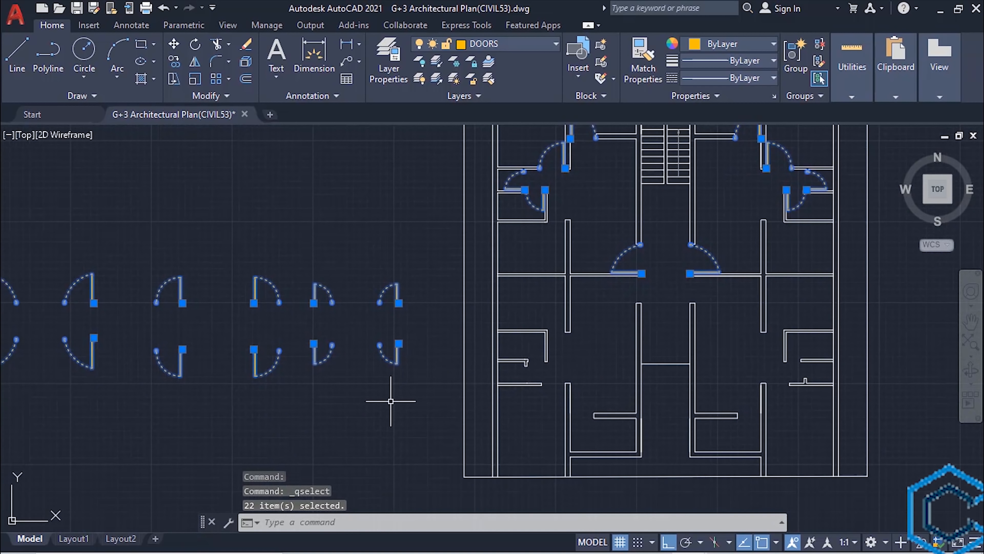
mouse_move(391, 401)
middle_mouse_down()
mouse_move(483, 424)
mouse_move(476, 413)
middle_mouse_up()
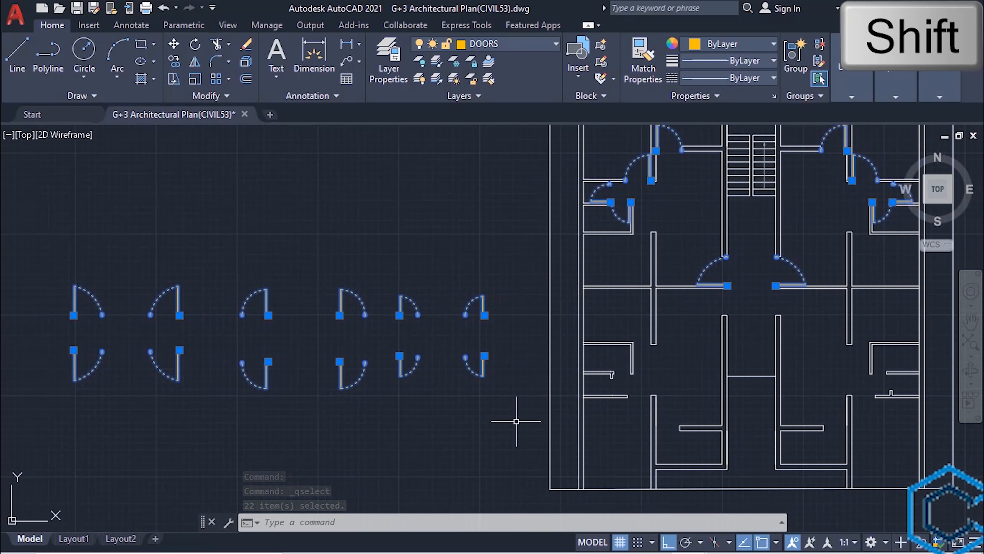
left_click(516, 422, "shift")
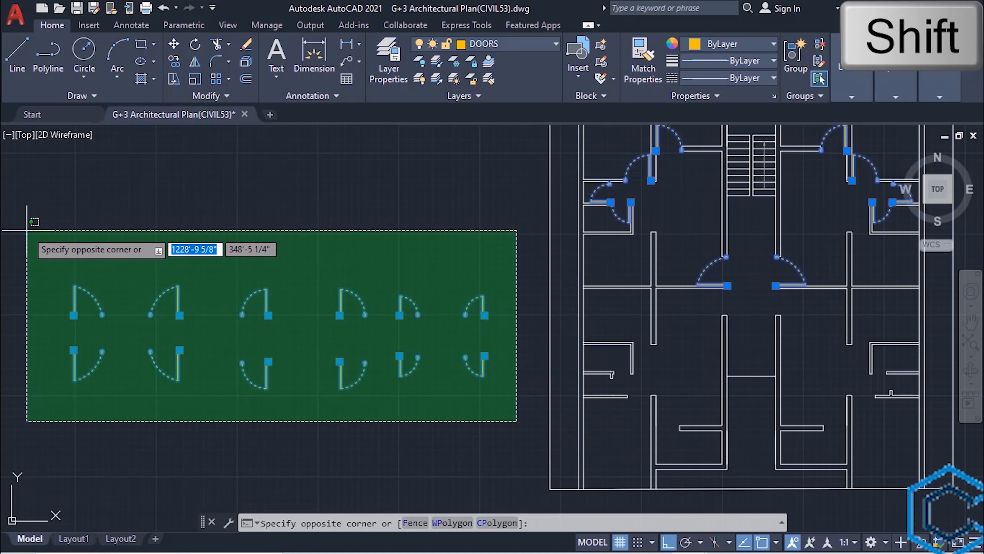
left_click(27, 231, "shift")
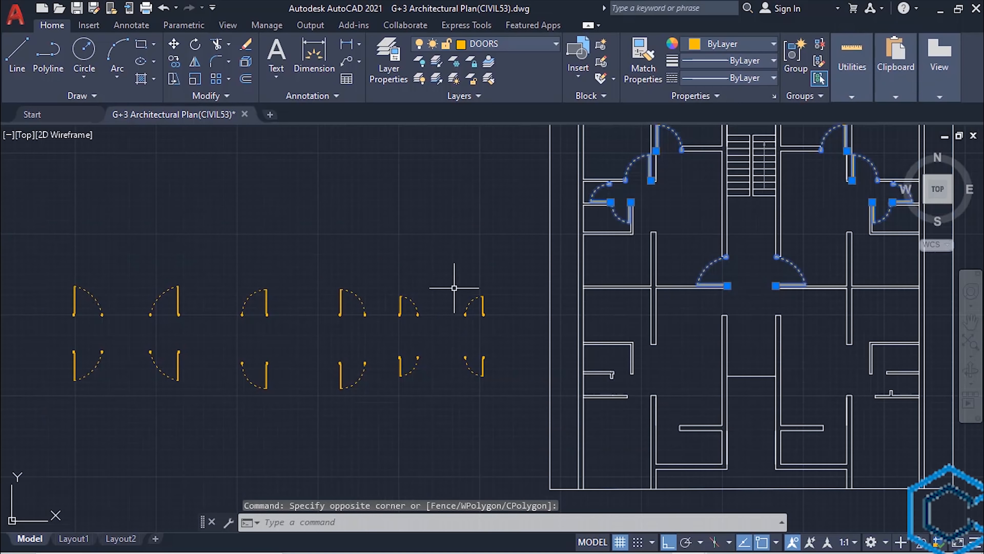
Mirror the selected doors into the lower flats about a horizontal line from the midpoint of the dividing wall's closing line, keeping the originals.
middle_click_drag(441, 277, 250, 367)
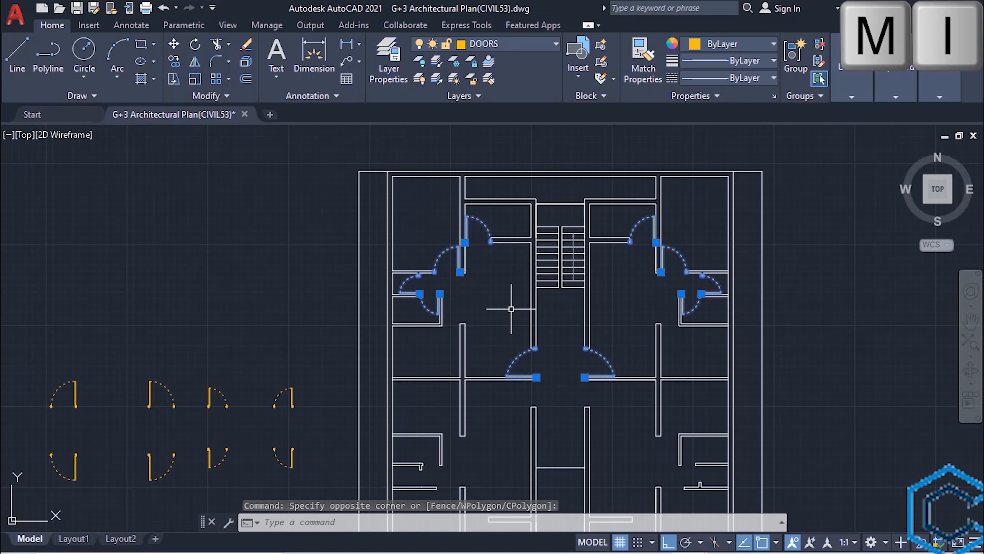
key("Return")
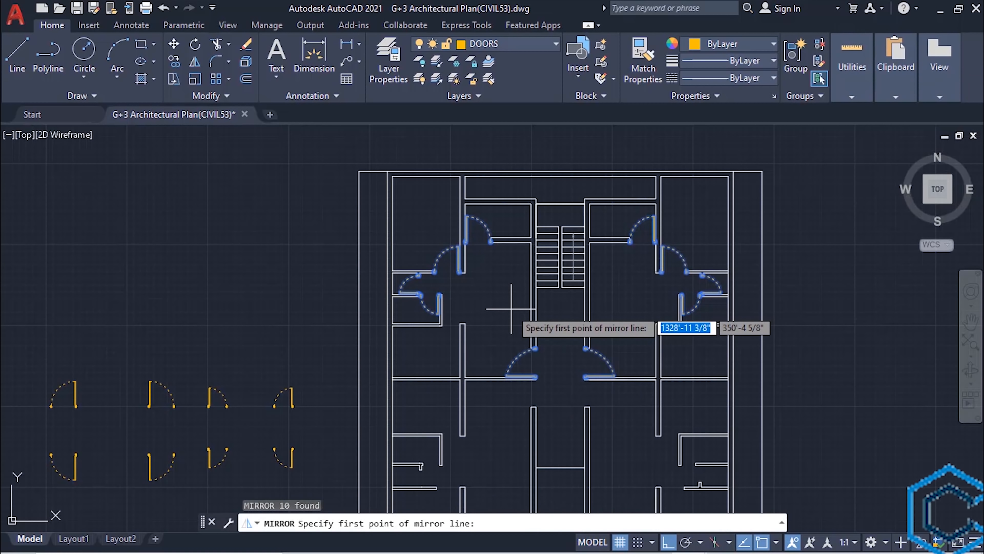
scroll(510, 310, "up", 4)
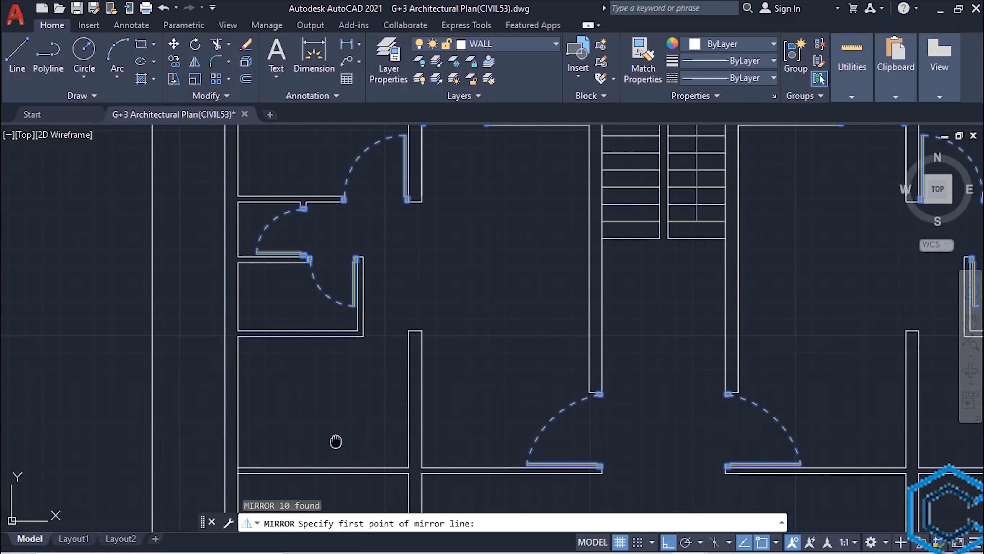
scroll(302, 466, "up", 3)
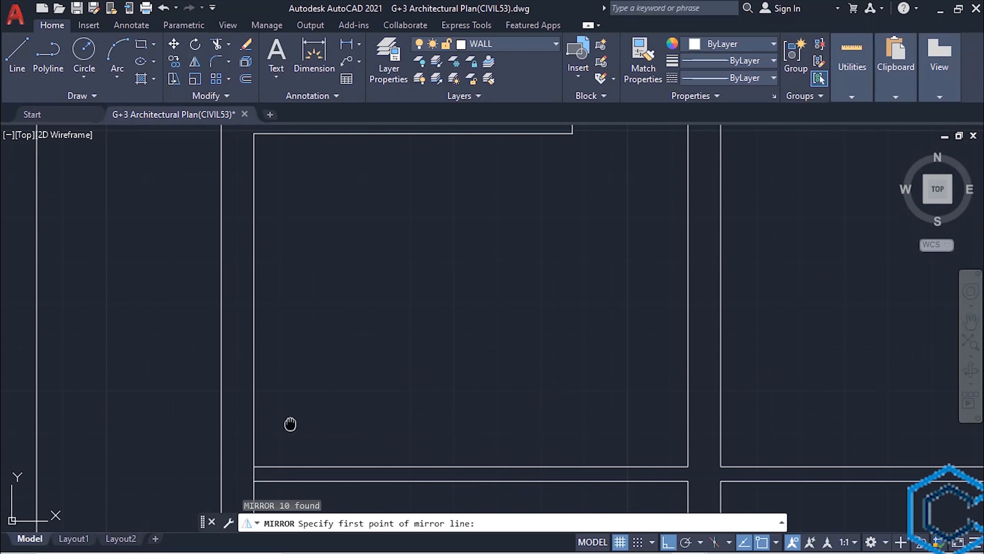
scroll(286, 325, "up", 2)
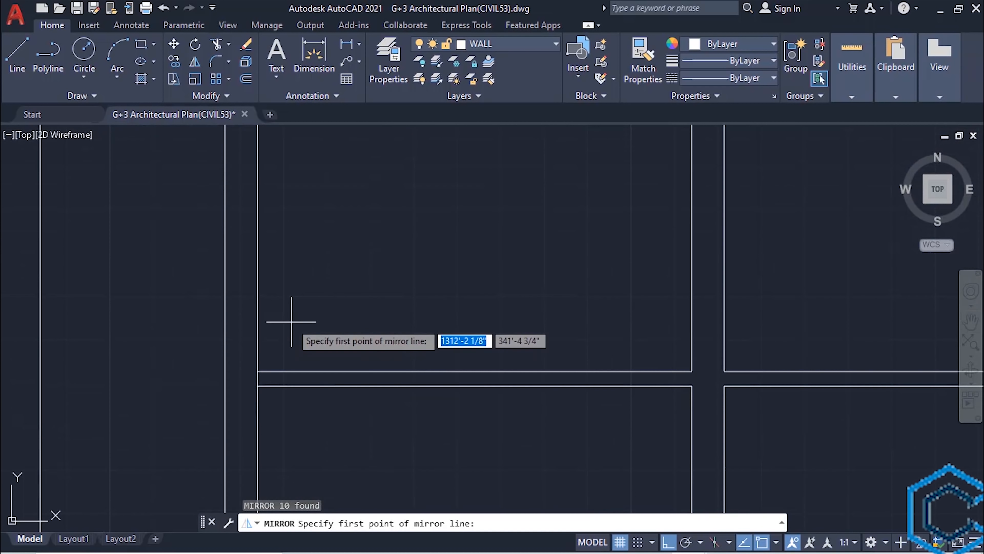
left_click(258, 376)
scroll(349, 388, "down", 3)
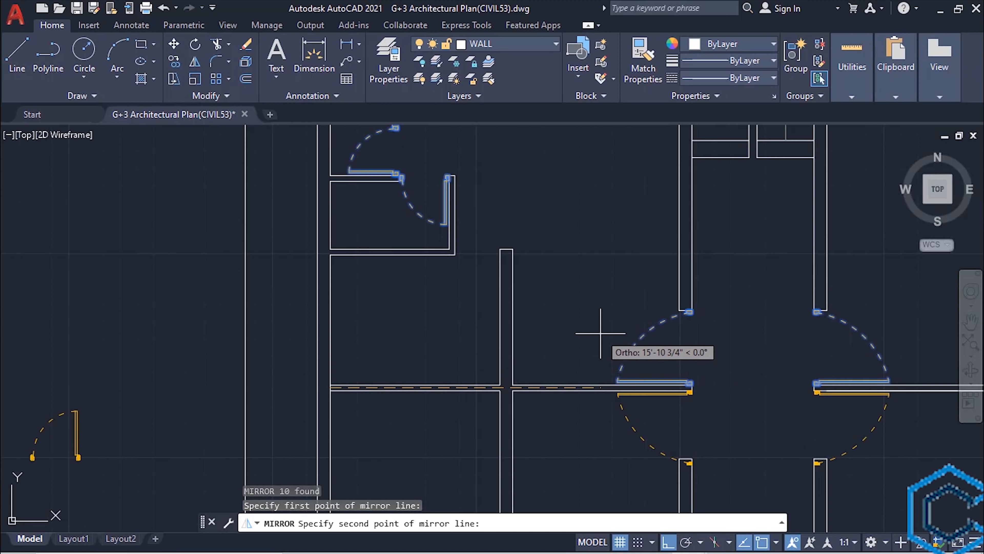
left_click(604, 318)
left_click(639, 371)
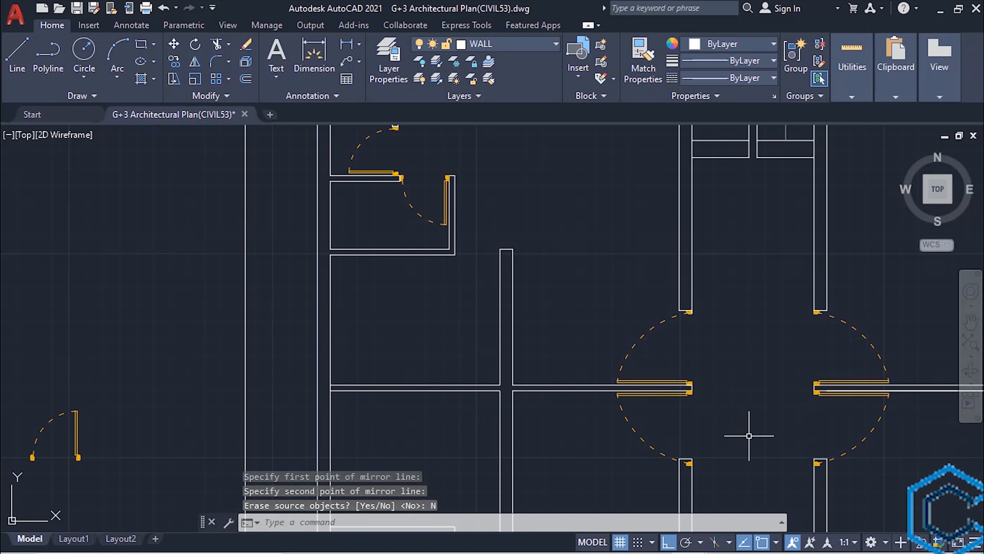
Trim the staircase wall ends that project past the lower jambs of the two mirrored entrance doors.
middle_click_drag(749, 435, 544, 306)
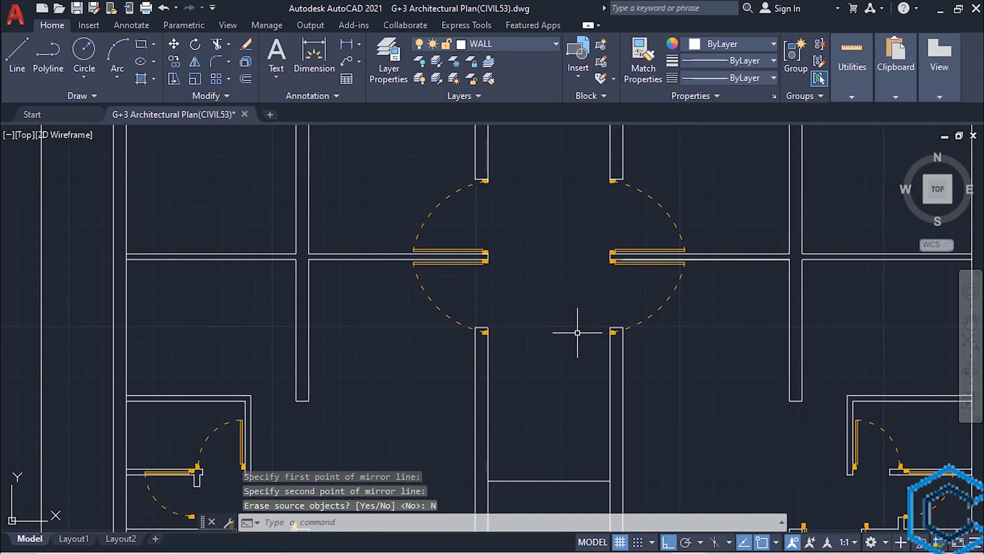
scroll(577, 333, "up", 2)
type("tr")
key("Return")
scroll(643, 329, "up", 2)
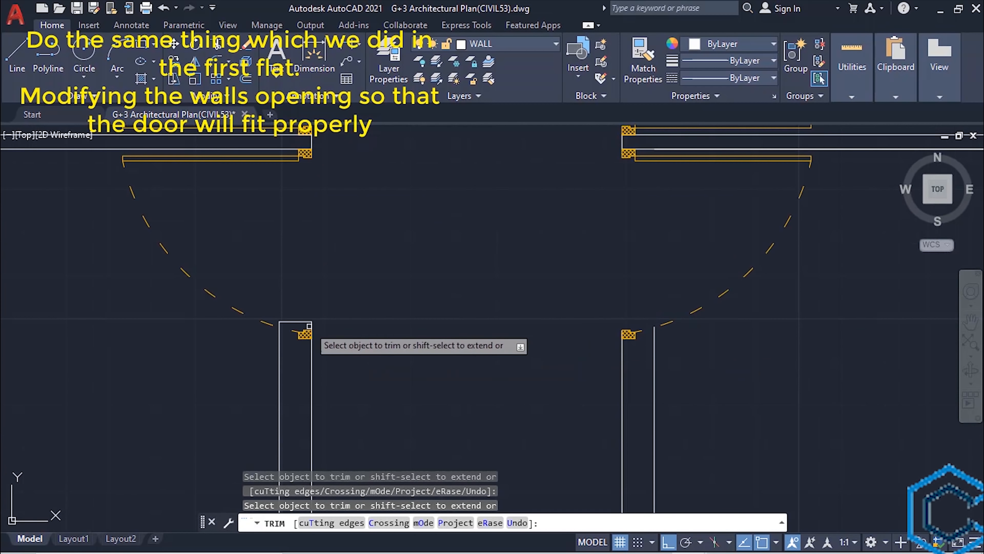
left_click(309, 327)
key("Escape")
Draw horizontal lines closing both staircase wall ends along the underside of the mirrored entrance doors' lower jambs.
scroll(621, 344, "up", 6)
type("l")
key("Return")
left_click(629, 323)
left_click(760, 323)
key("Escape")
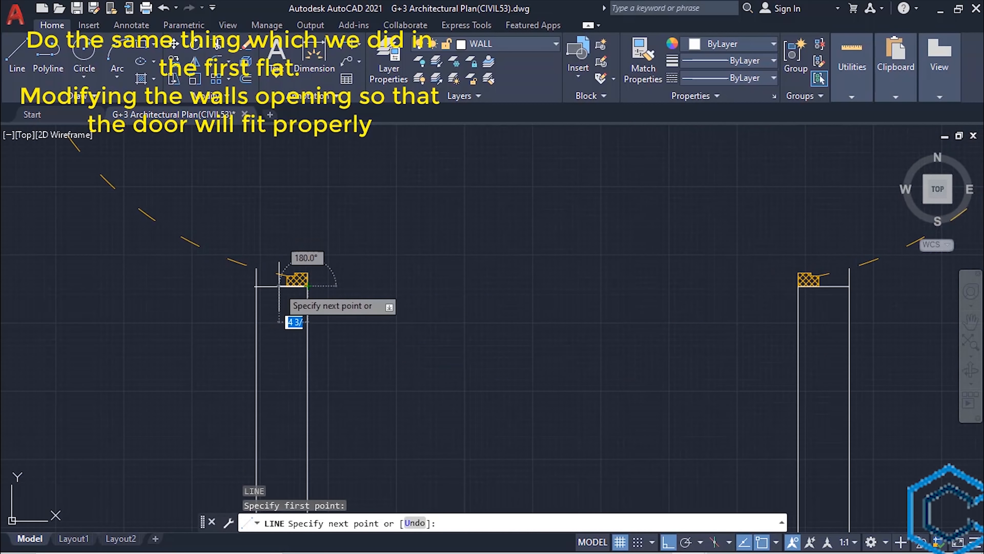
left_click(255, 286)
key("Escape")
Trim the leftover wall line above the closing line and move the lower right flat's small upward-opening door down to its wall's end corner.
type("tr")
key("Return")
left_click(515, 279)
type("m")
key("Return")
left_click(418, 294)
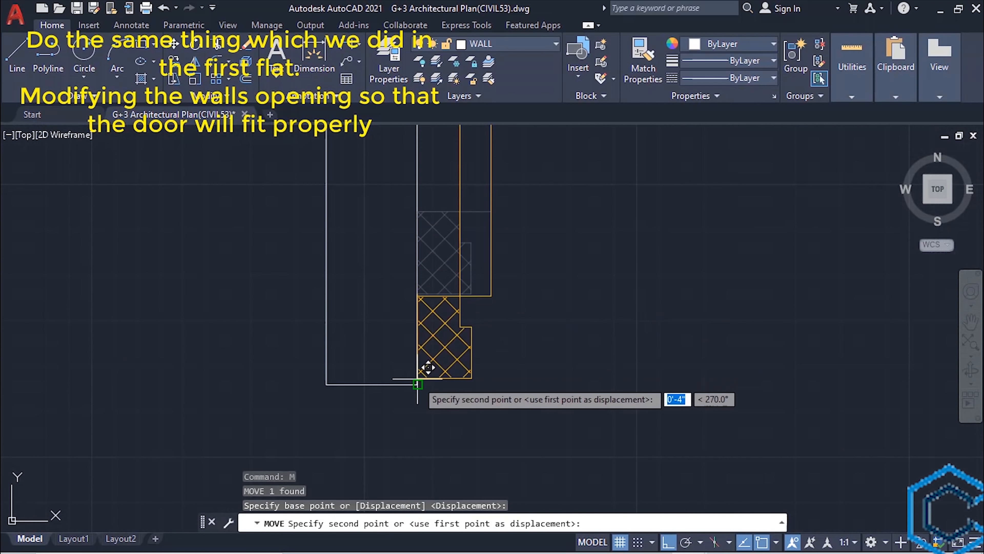
left_click(417, 384)
Trim the horizontal wall end at the small upward-opening door's opposite jamb and draw a vertical line closing it along the jamb.
type("tr")
key("Return")
left_click_drag(580, 371, 538, 332)
key("Escape")
type("l")
key("Return")
scroll(558, 279, "up", 6)
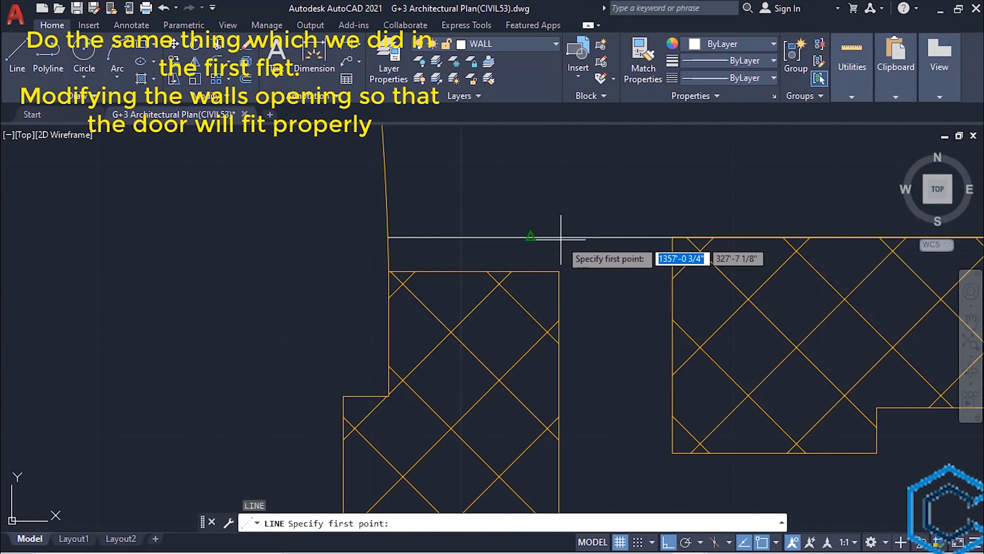
left_click(560, 238)
left_click(553, 409)
Trim the wall lines past the vertical closing line and move the adjacent small downward-opening door onto the wall's lower line.
type("tr")
key("Return")
left_click(506, 182)
left_click(545, 223)
type("m")
key("Return")
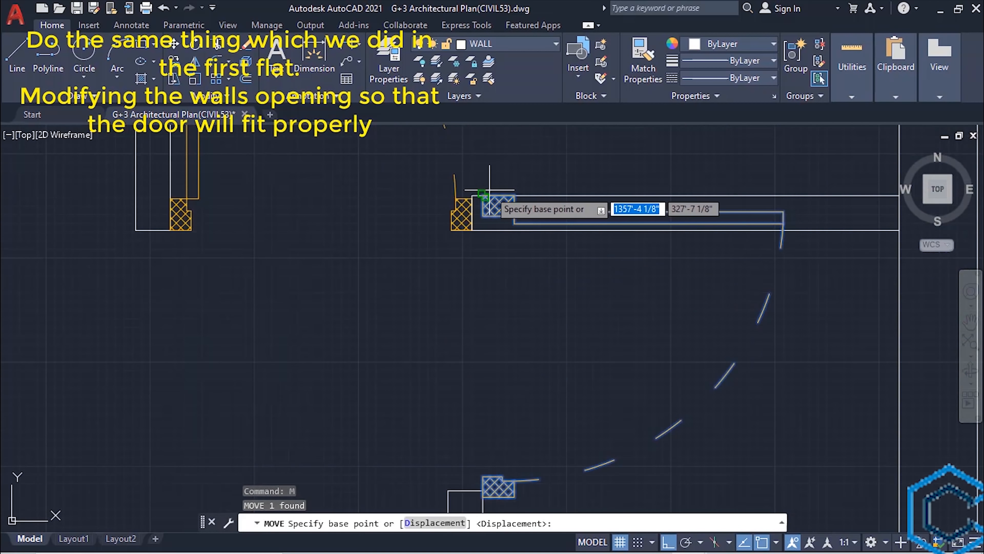
left_click(485, 193)
left_click(482, 231)
Move the short wall stub sideways to align with the small downward-opening door's lower jamb.
scroll(521, 214, "up", 4)
left_click_drag(504, 277, 366, 229)
type("m")
key("Return")
left_click(385, 246)
left_click(473, 247)
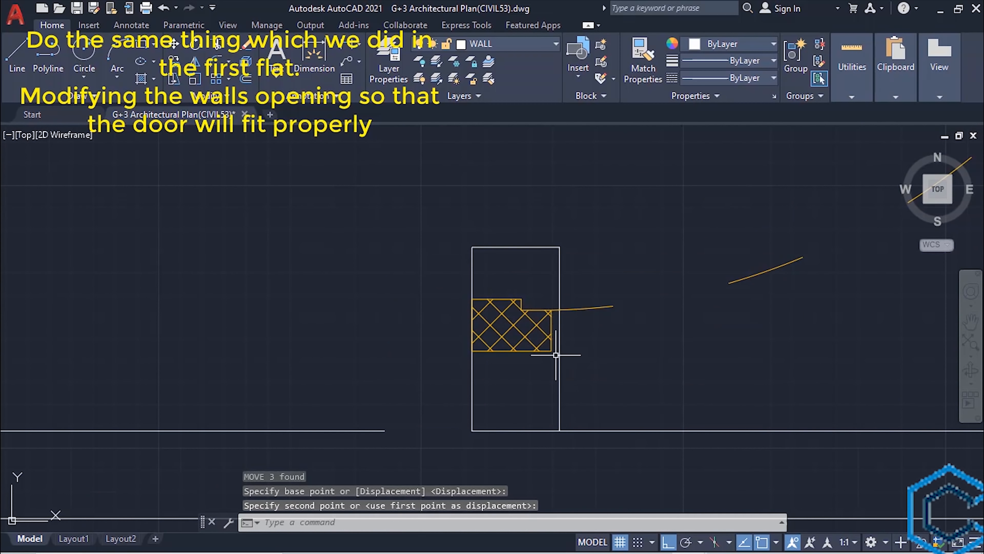
Trim the top of the wall stub and draw a horizontal line closing it along the underside of the jamb.
type("tr")
key("Return")
left_click_drag(578, 255, 461, 267)
type("l")
key("Return")
left_click(472, 350)
left_click(560, 351)
scroll(572, 348, "down", 2)
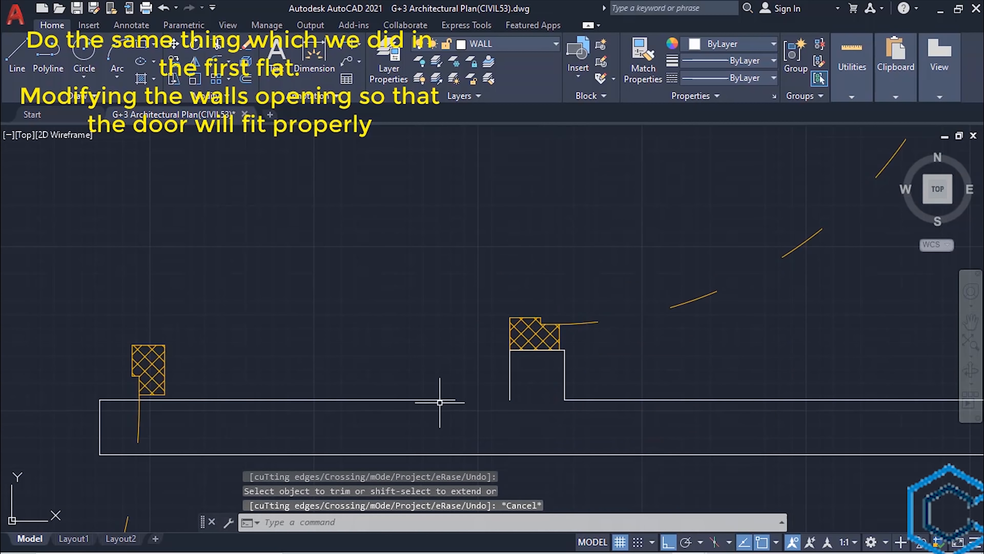
Extend the broken upper wall line to meet the base of the relocated wall stub.
left_click(440, 402)
left_click(456, 400)
left_click(510, 399)
Move the larger downward-opening door below the stub down so its jamb tops align with the wall's upper line.
left_click(346, 287)
type("m")
left_click(346, 264)
left_click(345, 400)
Trim the wall end at the larger downward-opening door and draw a vertical closing line from the jamb's top corner to the lower wall line.
type("tr")
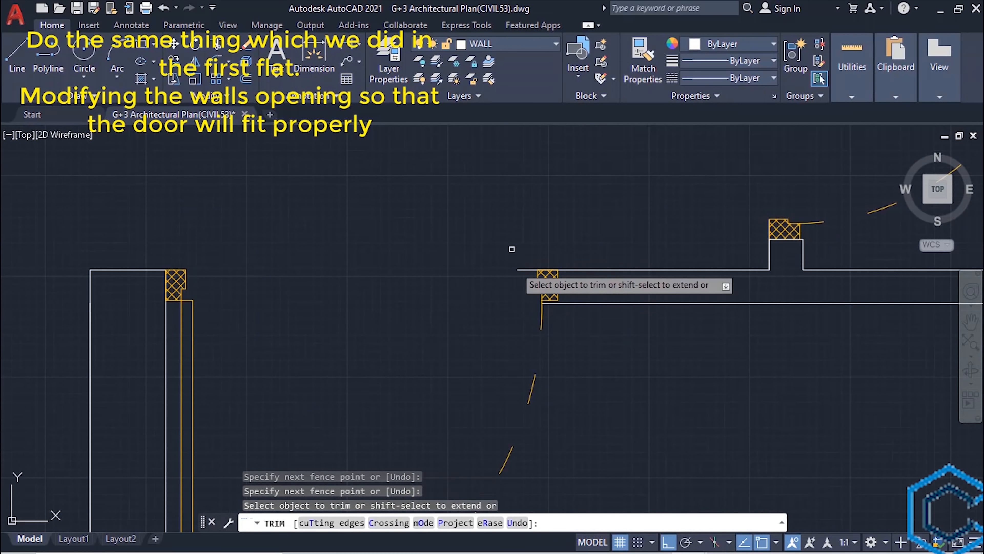
type("l")
left_click(558, 270)
left_click(558, 303)
scroll(558, 303, "up", 4)
type("tr")
Move the lower right flat's remaining downward-opening door near the staircase down onto its wall's upper line.
scroll(562, 213, "down", 8)
left_click(316, 273)
type("m")
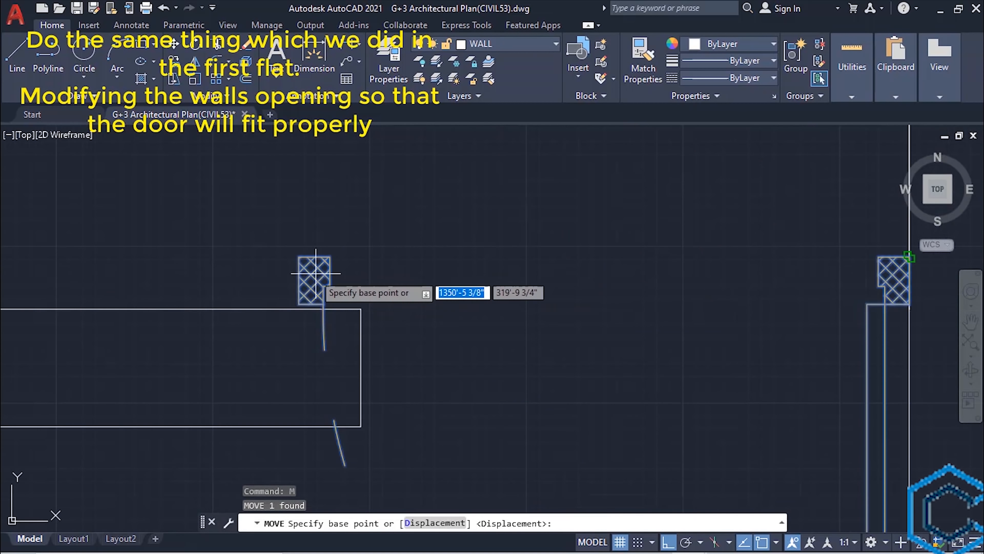
left_click(298, 257)
left_click(300, 310)
Trim the wall end overlapping the door near the staircase and draw a vertical closing line from its jamb corner to the lower wall line.
scroll(649, 280, "down", 2)
middle_click_drag(629, 328, 549, 291)
type("tr")
left_click_drag(403, 297, 380, 341)
type("l")
left_click(353, 260)
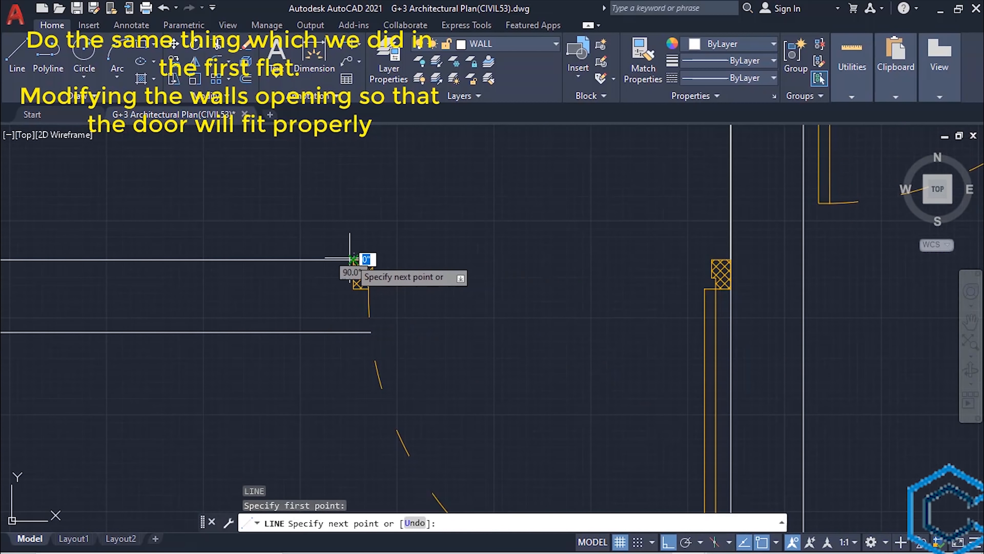
left_click(353, 333)
key("Return")
Trim the lower wall line running past the vertical closing line at the door near the staircase.
type("tr")
key("Return")
left_click(362, 332)
scroll(363, 334, "down", 8)
middle_click_drag(317, 246, 556, 411)
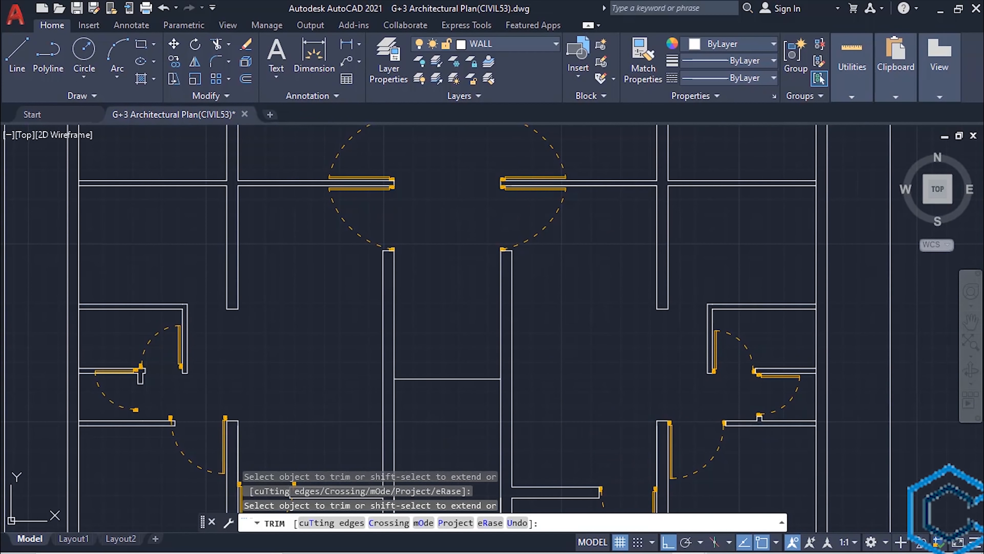
middle_click_drag(422, 434, 428, 422)
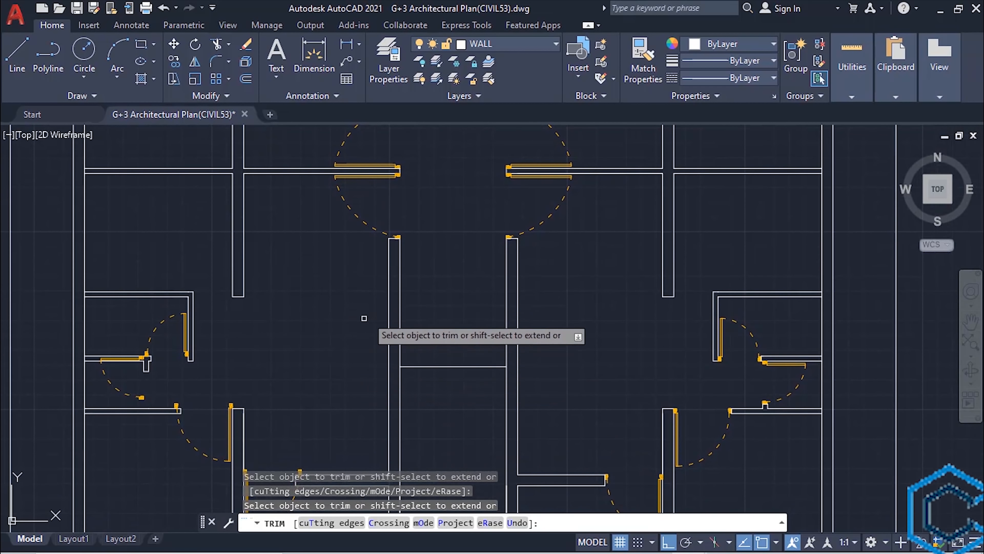
Move the lower left flat's downward-opening door near the staircase down onto its wall's upper line.
middle_click_drag(280, 479, 411, 289)
scroll(411, 288, "up", 4)
left_click(328, 290)
type("m")
left_click(488, 211)
left_click(489, 341)
scroll(535, 301, "down", 7)
Close the wall end at the staircase door's jamb with a vertical line and trim the wall lines running past it.
type("tr")
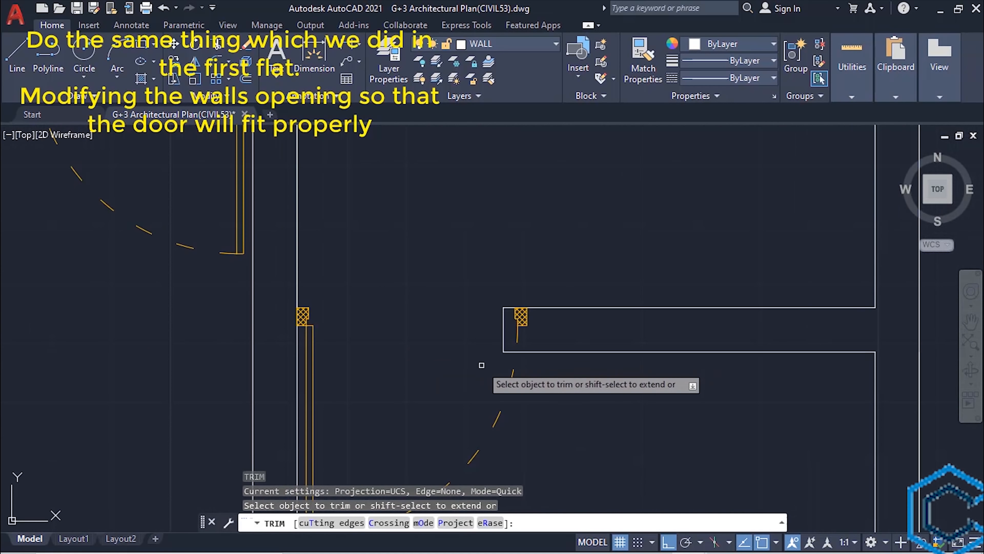
left_click(505, 308)
type("l")
left_click(527, 326)
left_click(525, 352)
type("tr")
left_click(512, 352)
Move the lower left flat's larger downward-opening door down onto its wall's upper line.
left_click(452, 355)
type("m")
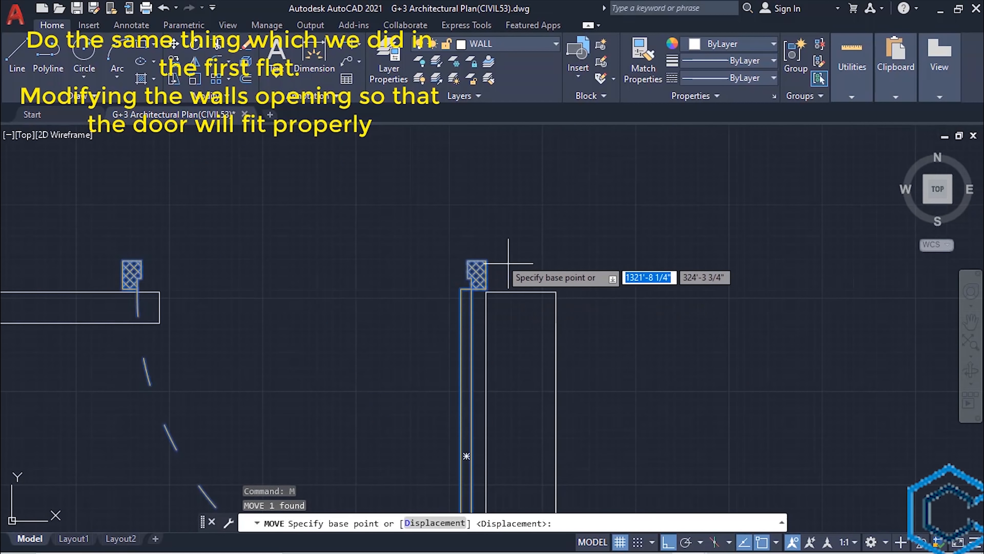
left_click(486, 260)
left_click(486, 291)
Trim the wall end overlapping the jamb of the lower left flat's larger downward-opening door.
middle_click_drag(402, 356, 718, 306)
type("tr")
left_click(466, 264)
left_click(447, 312)
key("Escape")
scroll(403, 306, "up", 2)
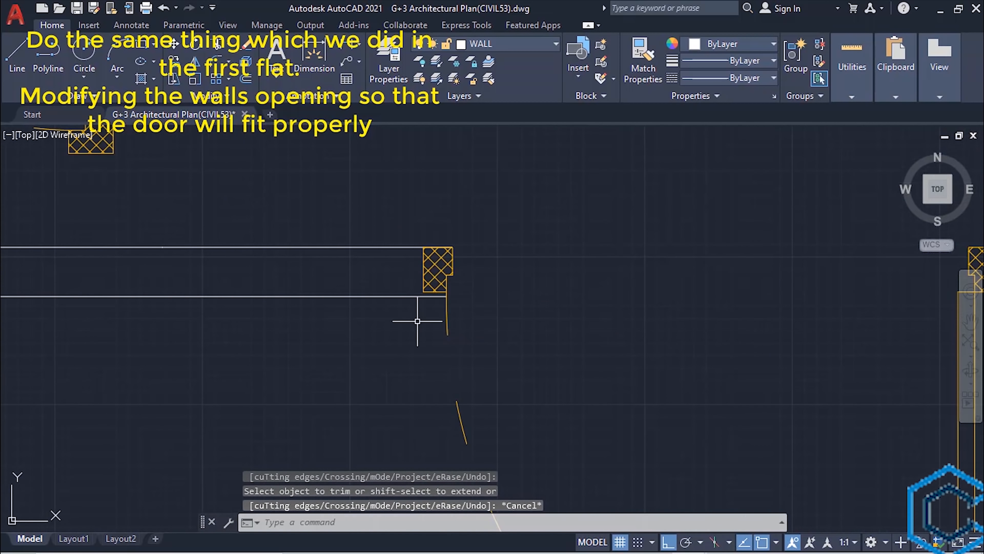
Draw a vertical closing line from the larger door's jamb corner to the lower wall line and trim the wall line past it.
type("l")
left_click(423, 247)
left_click(423, 297)
scroll(416, 309, "up", 4)
type("tr")
left_click(455, 273)
scroll(391, 364, "down", 10)
key("Escape")
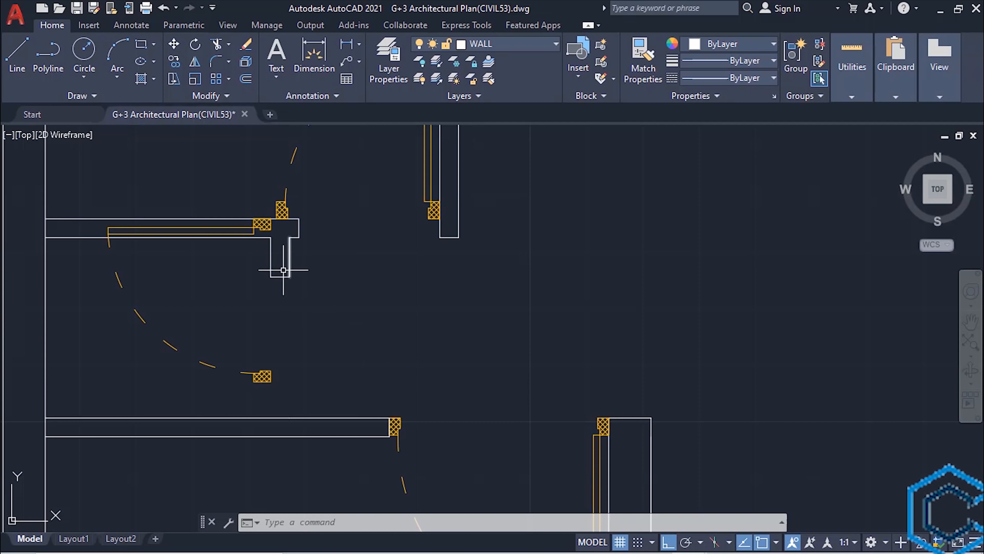
Mirror the short wall stub at the lower left flat's small door about a horizontal line, keeping the source objects.
scroll(298, 363, "down", 7)
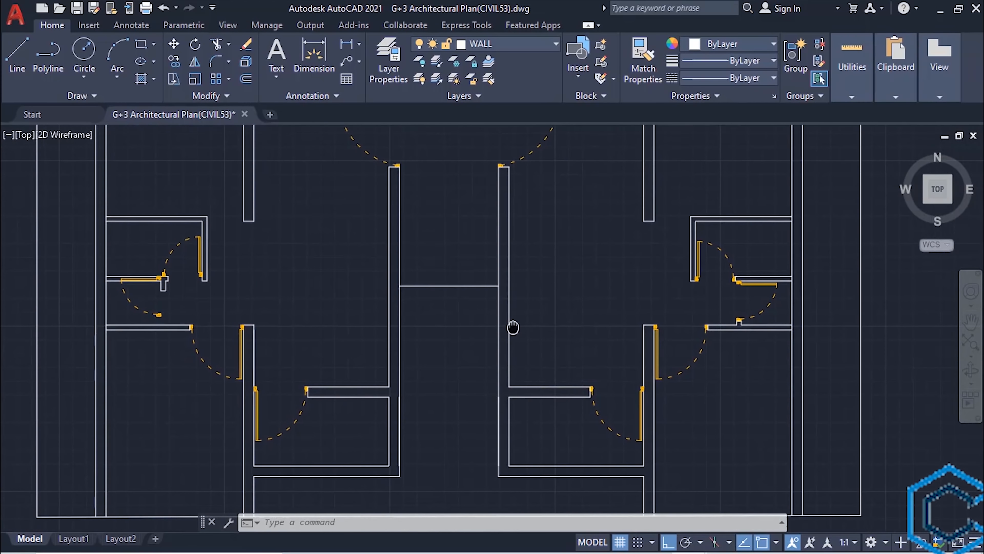
scroll(736, 323, "up", 6)
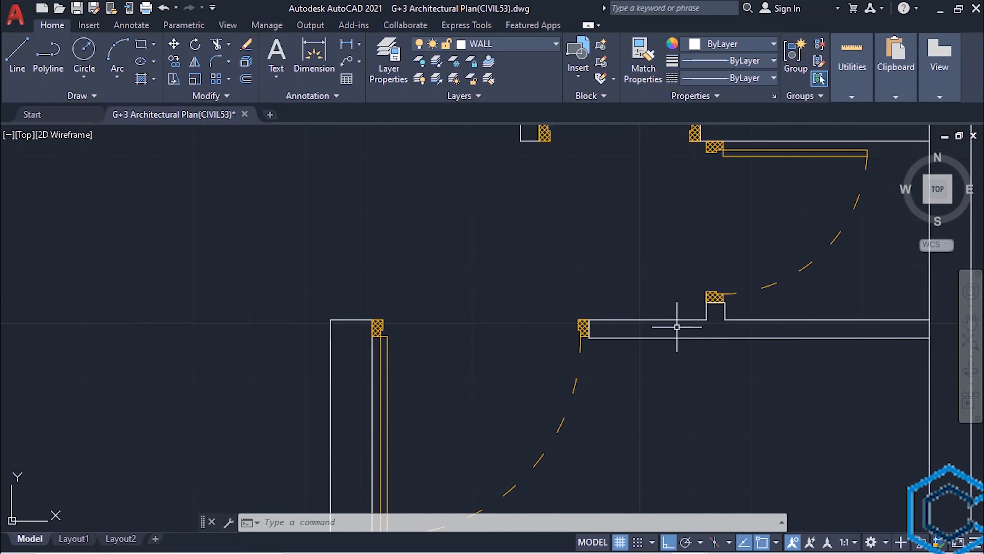
scroll(717, 341, "down", 5)
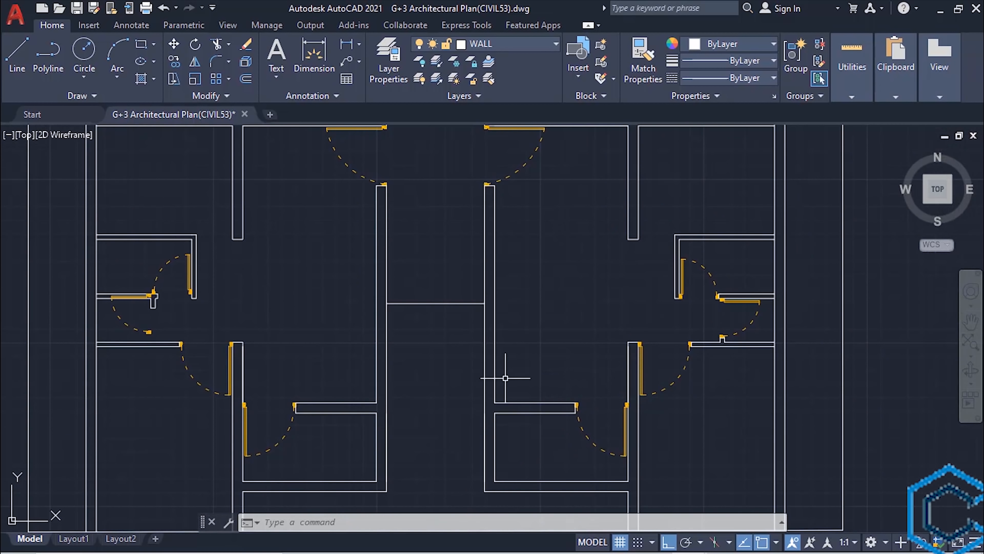
scroll(562, 383, "up", 4)
scroll(318, 318, "up", 4)
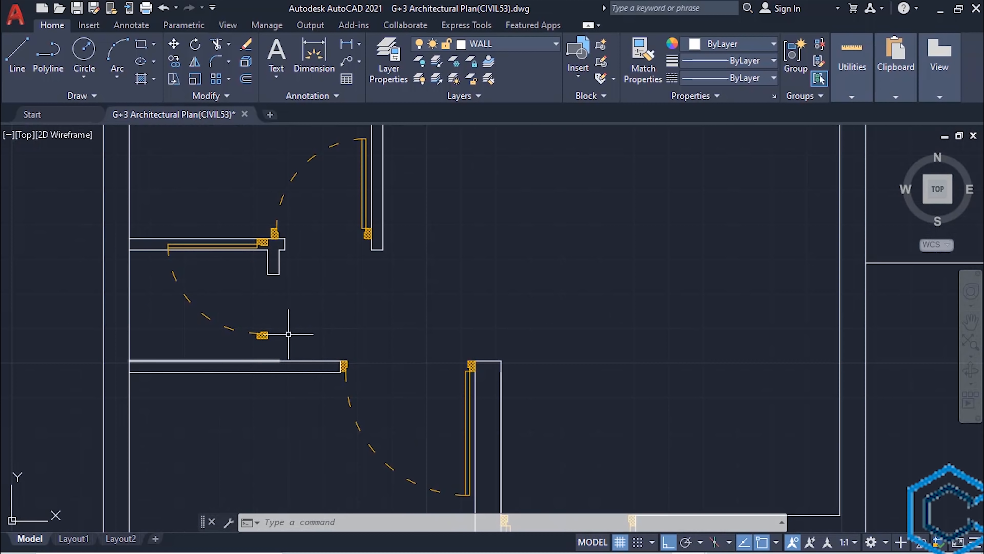
scroll(289, 334, "up", 2)
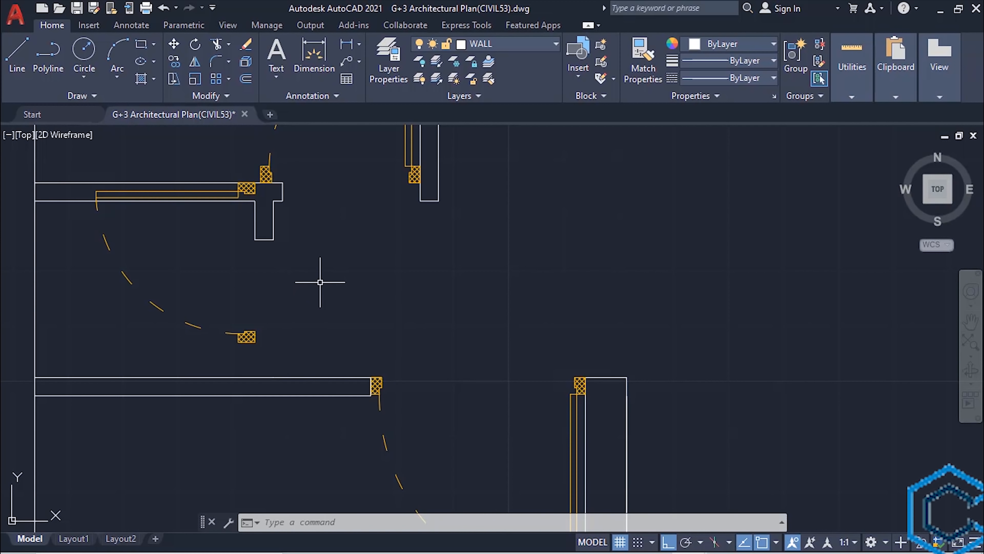
left_click(285, 229)
left_click(233, 243)
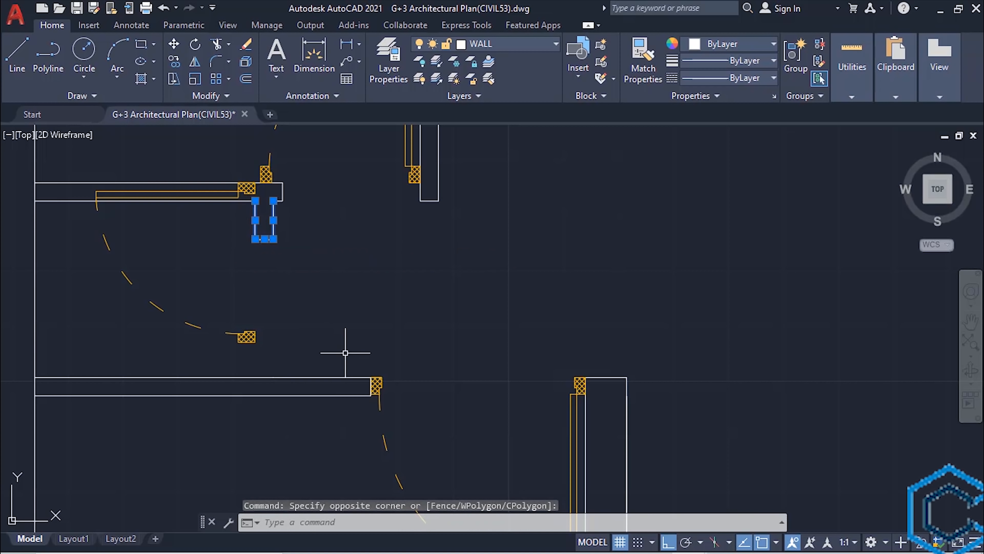
type("mi")
key("Return")
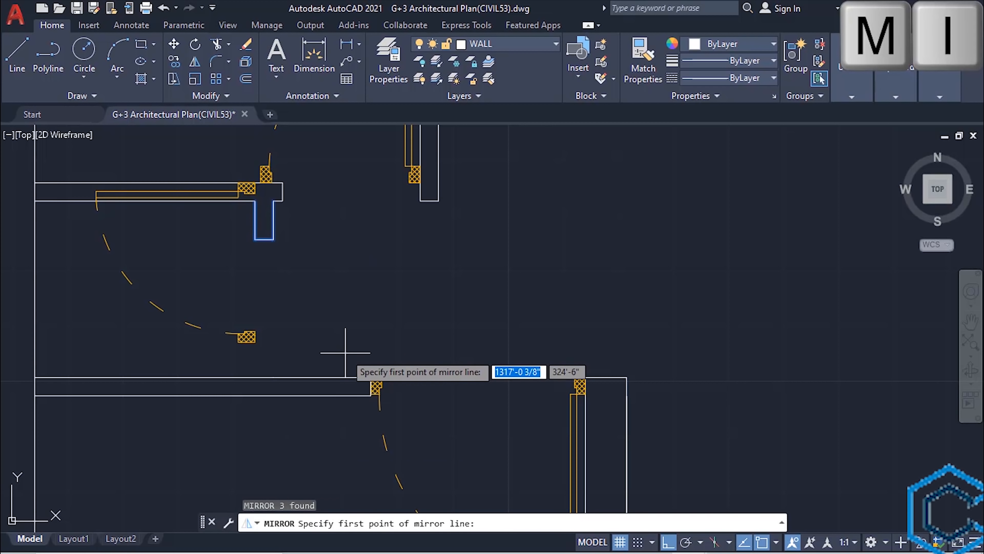
left_click(89, 295)
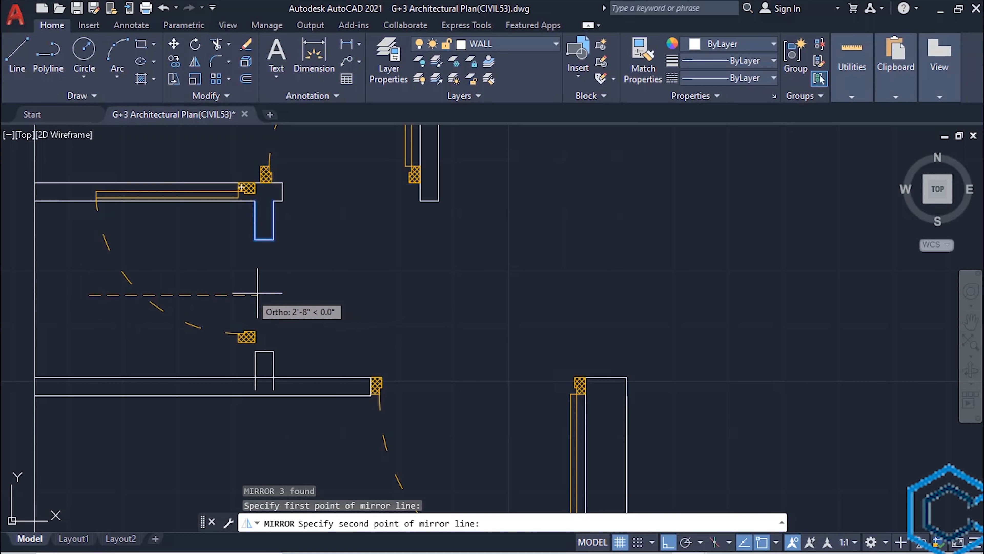
left_click(366, 295)
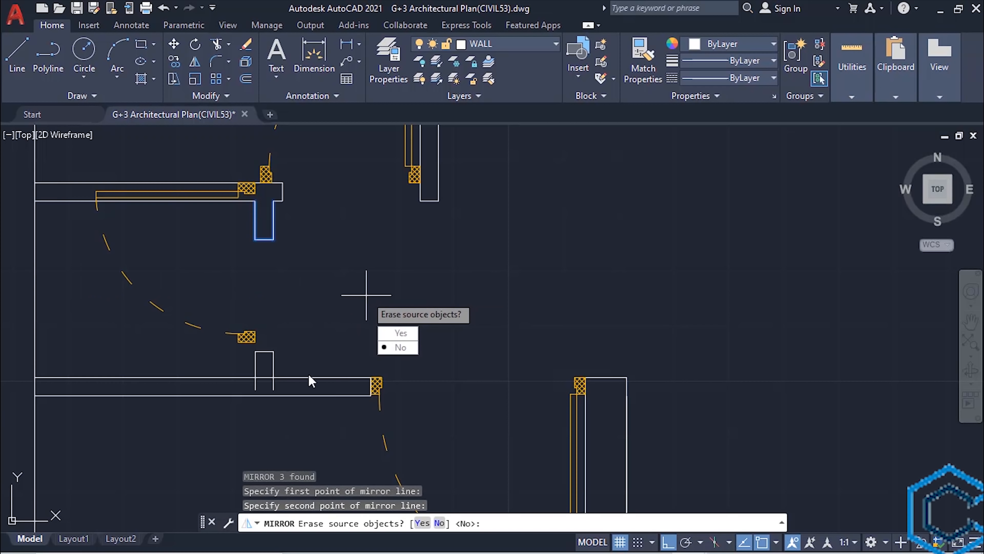
left_click(394, 350)
Move the mirrored wall stub up so its base sits on the upper line of the wall below the door.
scroll(291, 321, "up", 2)
left_click(294, 351)
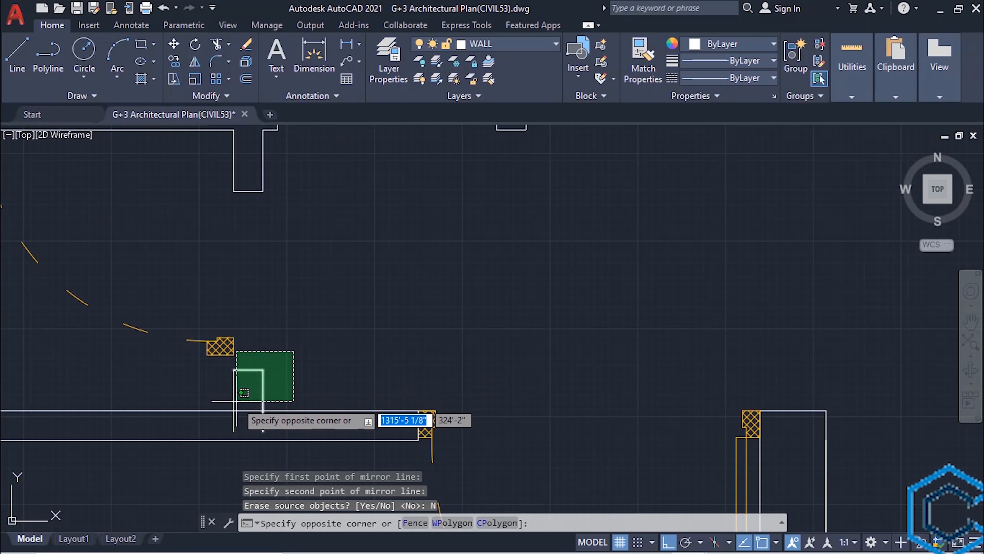
left_click(242, 415)
scroll(238, 402, "up", 2)
left_click(243, 380)
left_click(175, 390)
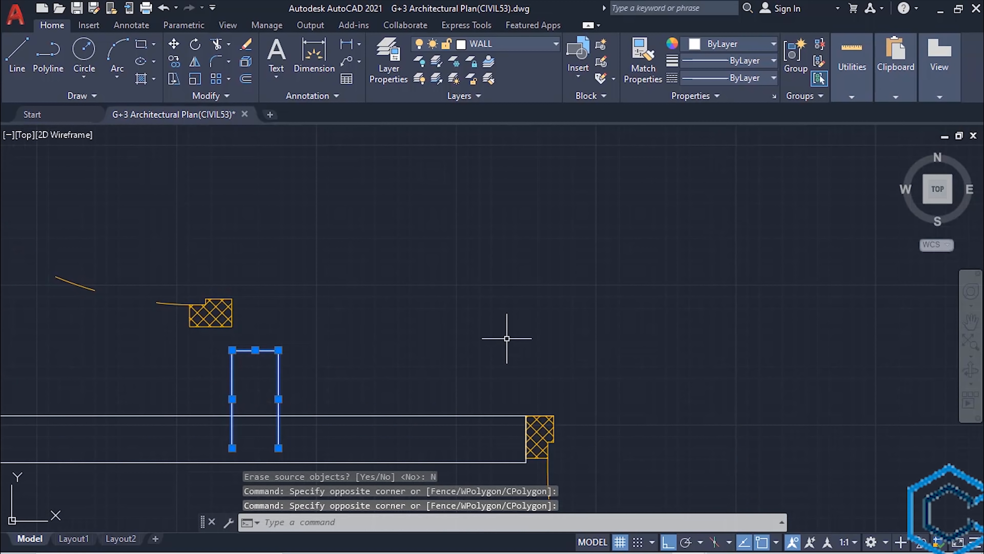
key("m")
key("Return")
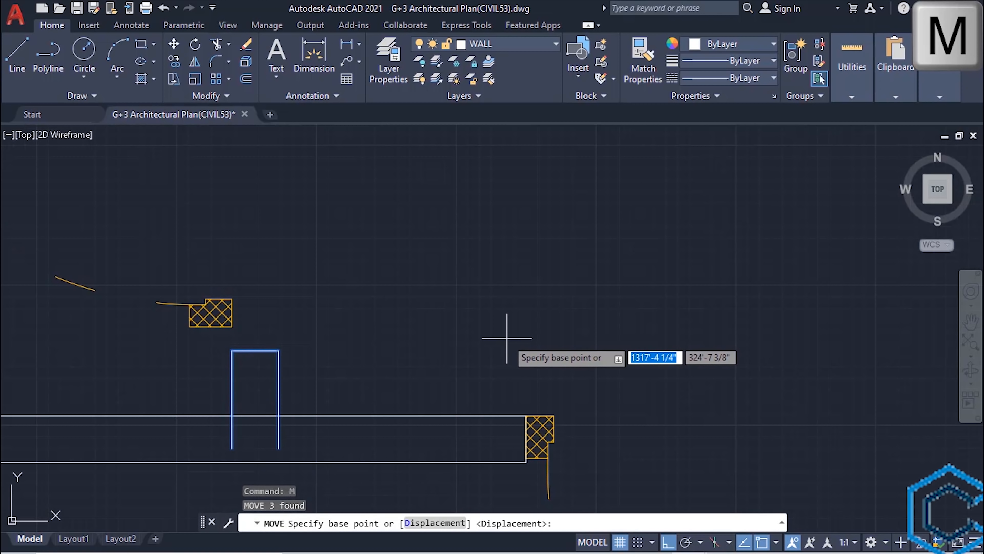
left_click(279, 448)
left_click(277, 416)
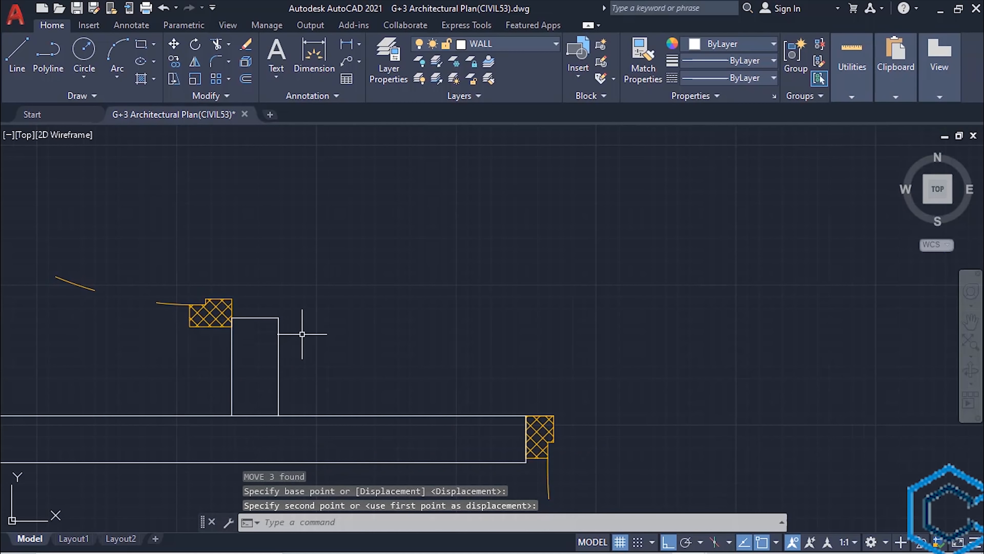
Delete the original wall stub's two side lines and end line below the upper wall.
middle_click_drag(321, 341, 411, 381)
scroll(411, 381, "down", 2)
middle_click_drag(401, 199, 463, 293)
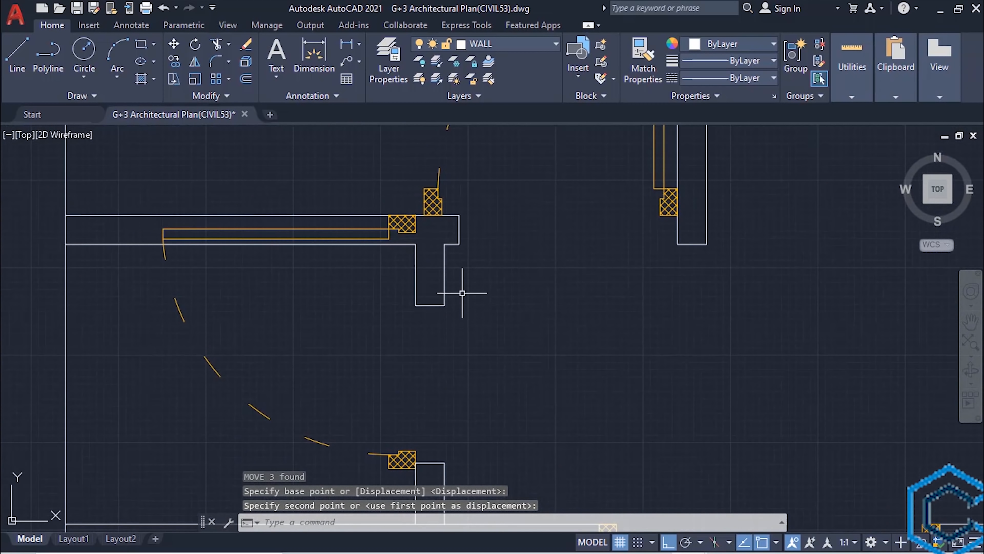
left_click(463, 293)
key("Delete")
left_click(359, 302)
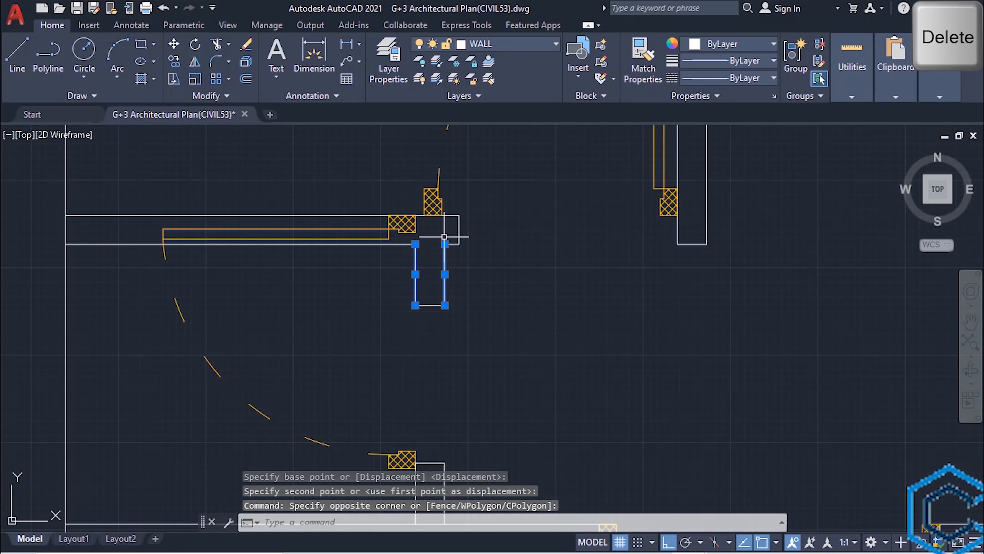
left_click(432, 305)
left_click(365, 341)
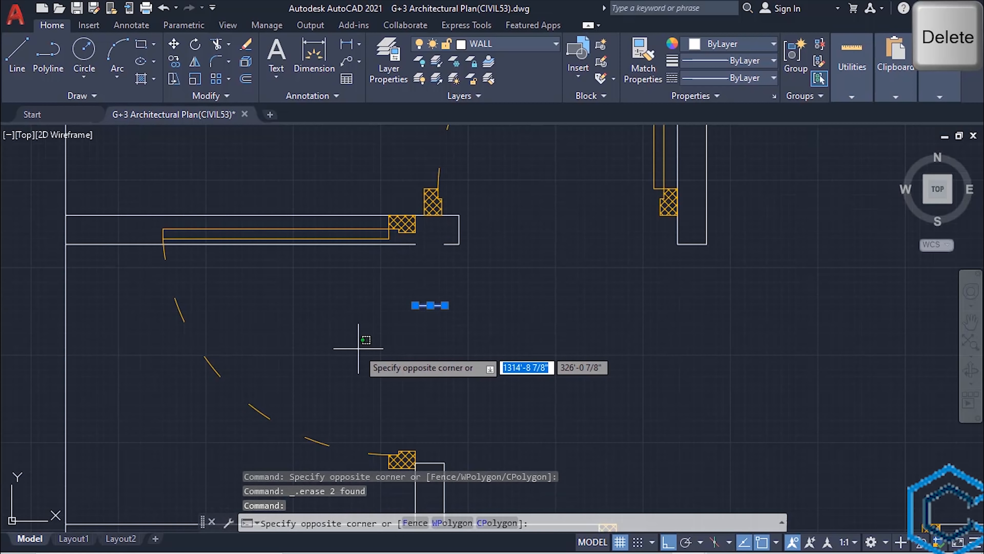
left_click(349, 342)
key("Delete")
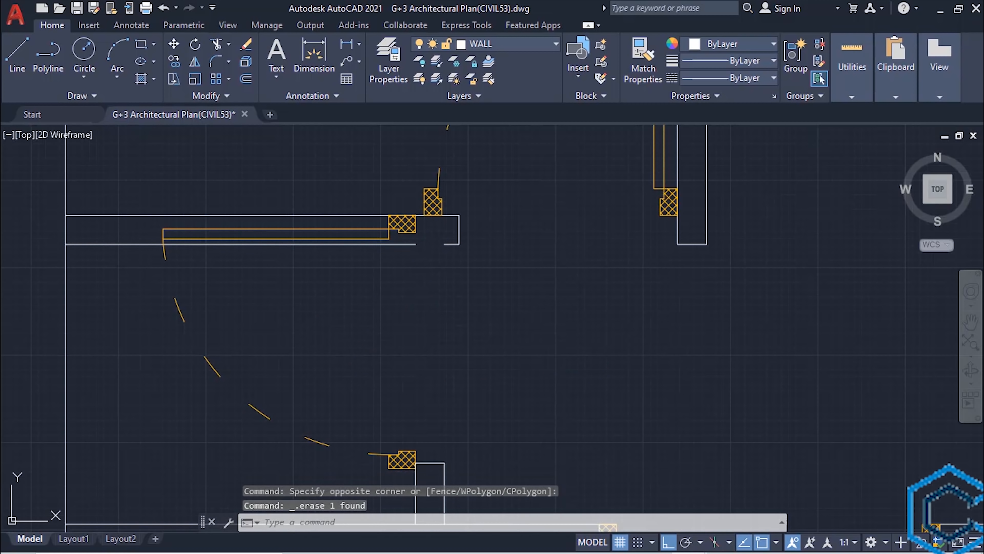
Stretch the upper wall's lower line across the gap left by the deleted stub.
left_click(412, 244)
left_click(413, 244)
left_click(445, 244)
key("Escape")
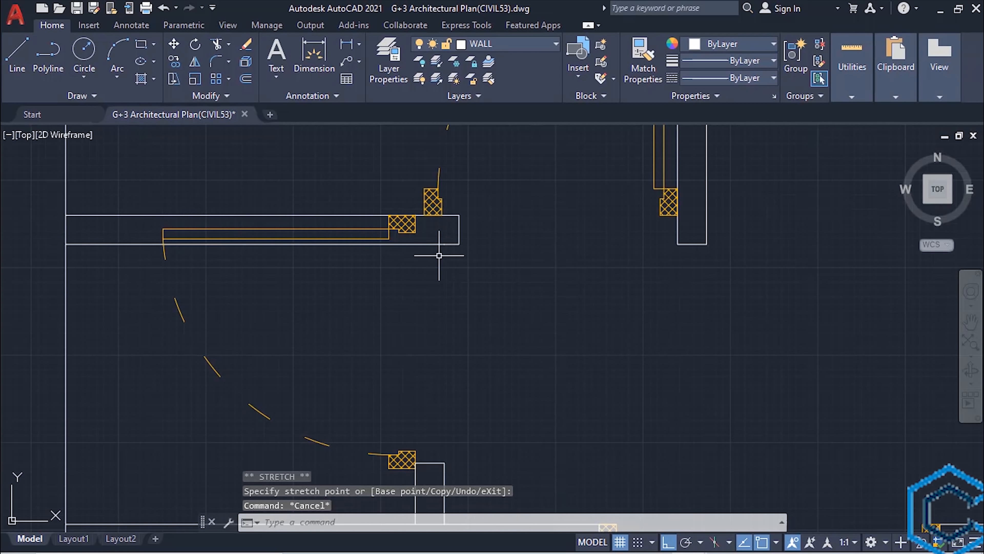
Move the small door down so its hinge-side jamb meets the lower line of the upper wall.
scroll(439, 256, "up", 2)
left_click(382, 220)
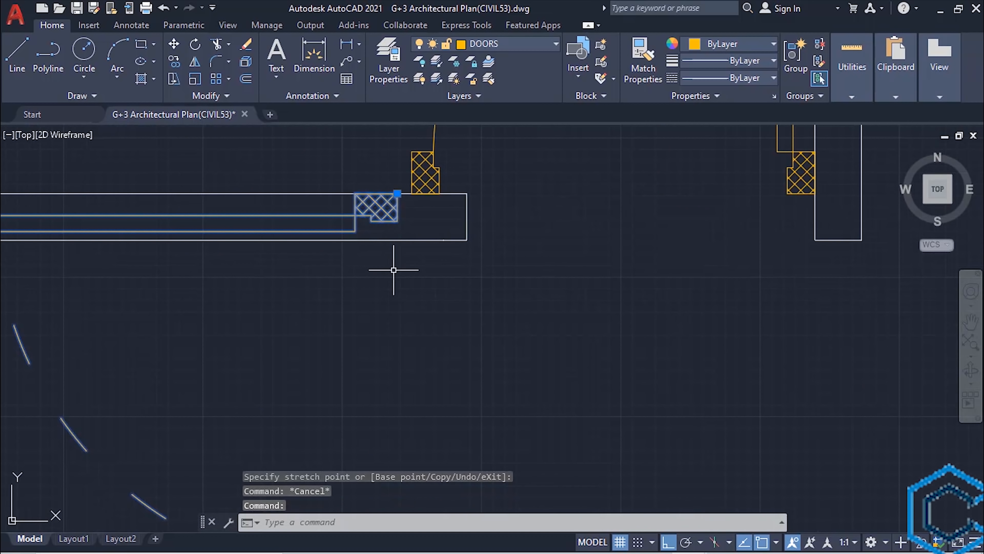
type("M")
key("Return")
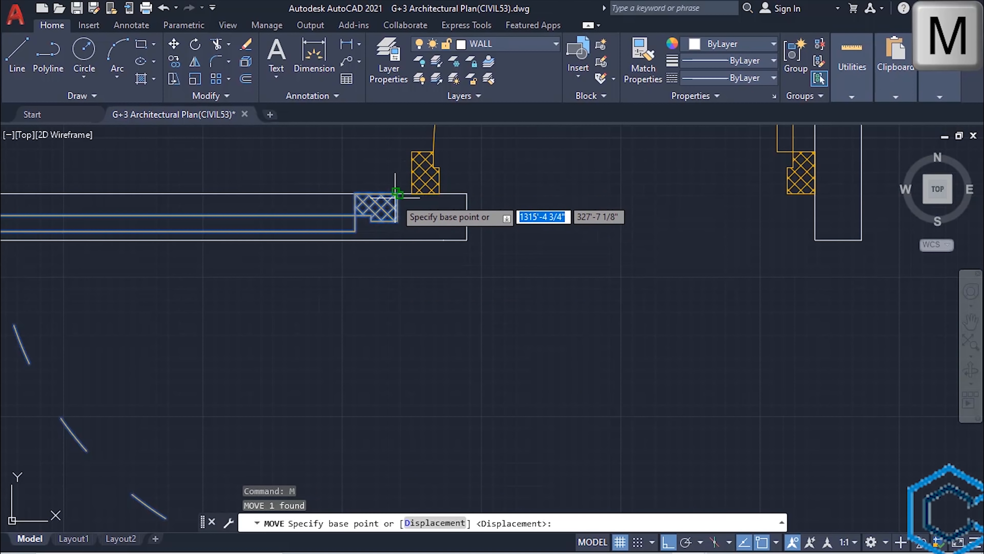
left_click(396, 192)
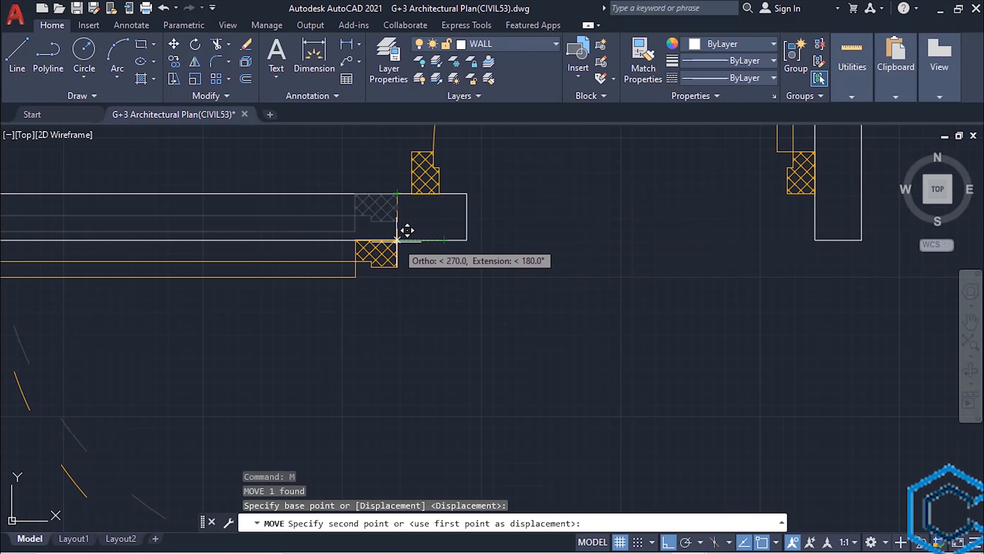
left_click(402, 240)
scroll(412, 262, "down", 3)
middle_click_drag(417, 330, 403, 276)
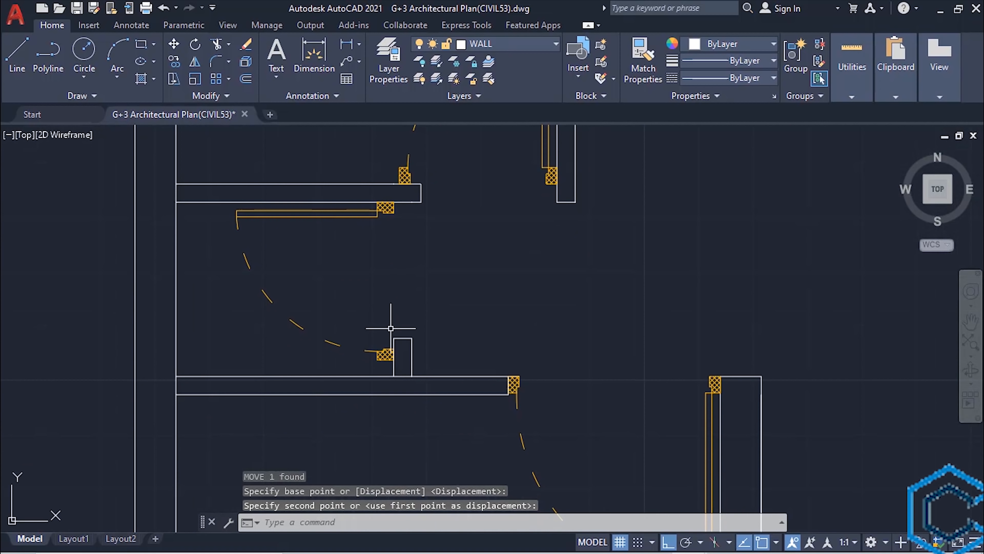
Move the wall stub left so its right side line aligns with the outer edge of the small door's lower jamb.
scroll(391, 328, "up", 2)
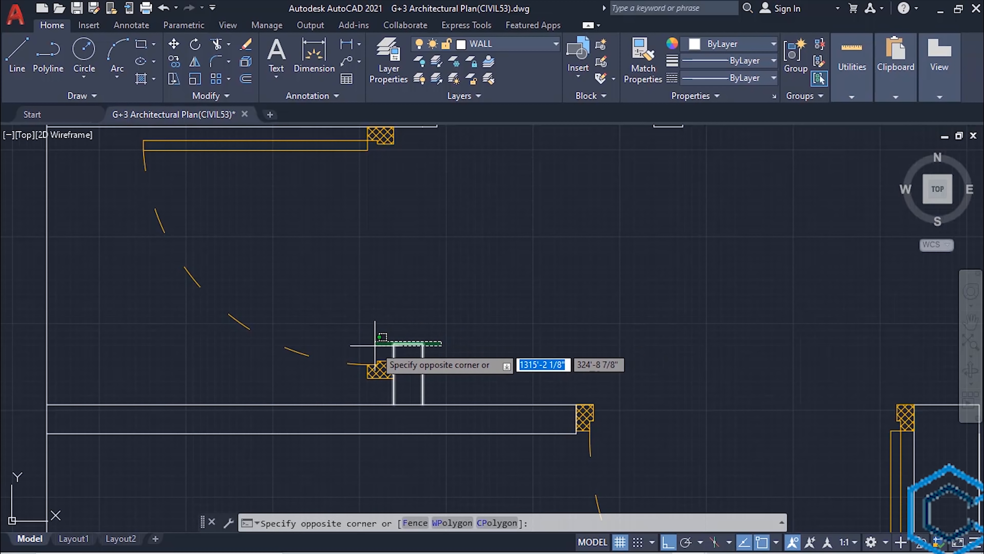
left_click(388, 353)
type("M")
key("Return")
scroll(426, 333, "up", 3)
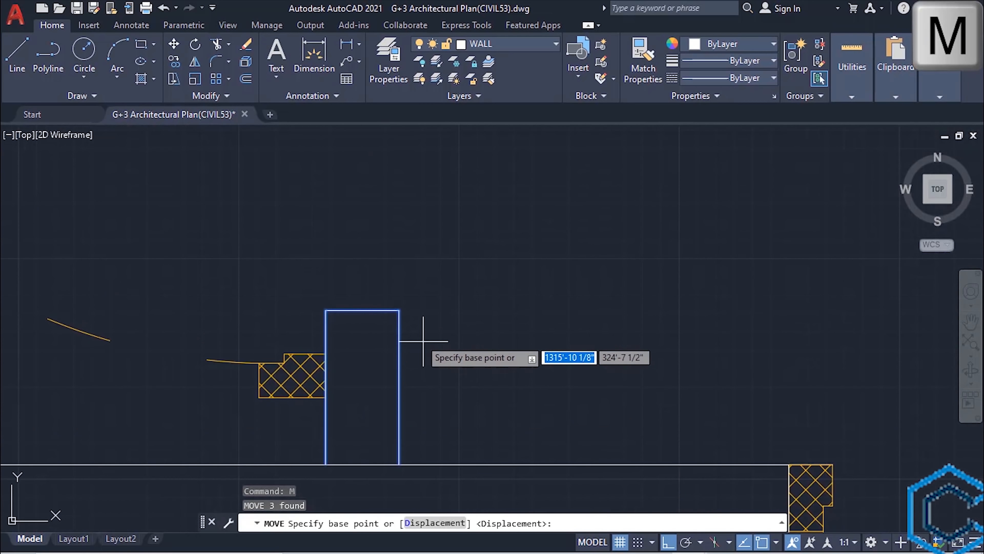
left_click(399, 309)
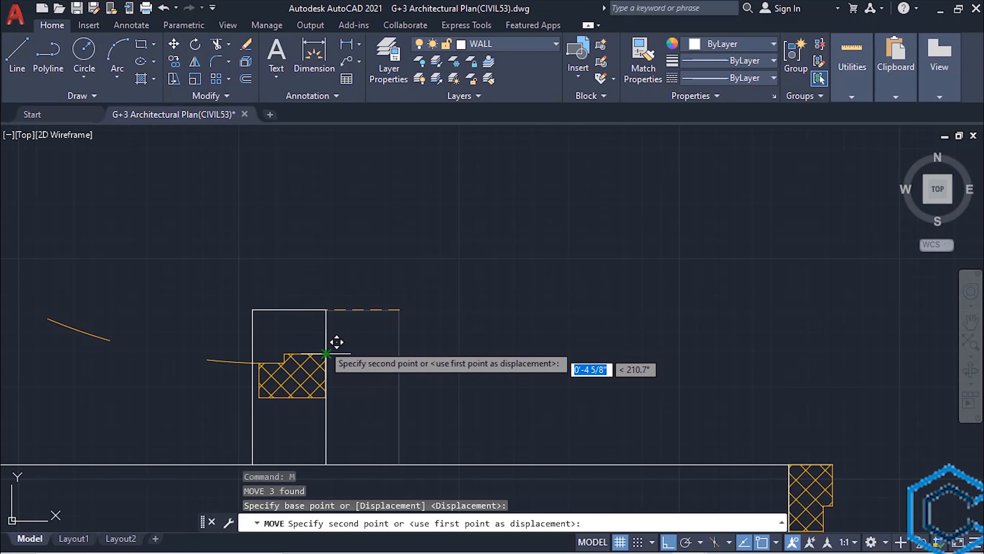
left_click(326, 310)
middle_click_drag(363, 359, 440, 335)
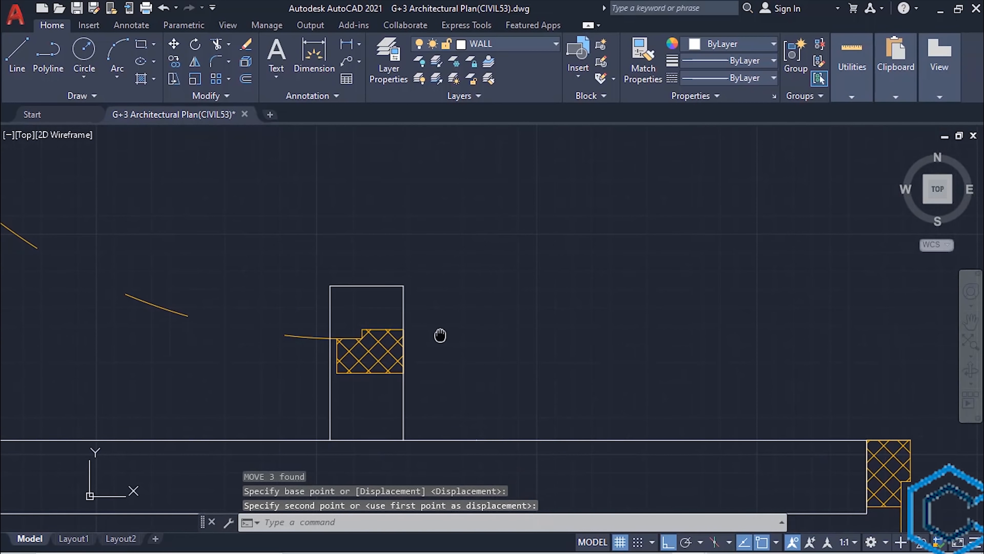
Trim the stub's top line and the parts of its side lines extending above the door jamb.
type("TR")
key("Return")
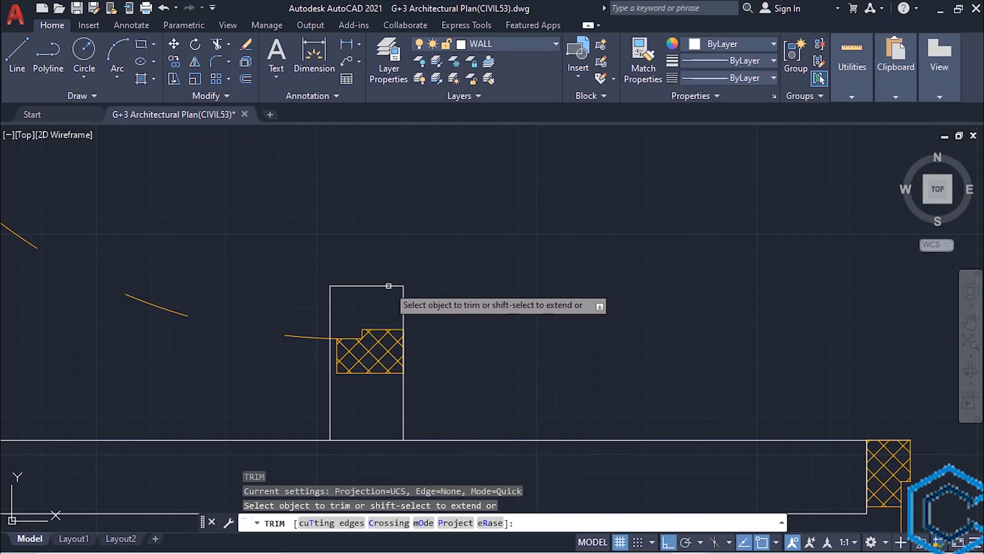
left_click_drag(414, 275, 329, 292)
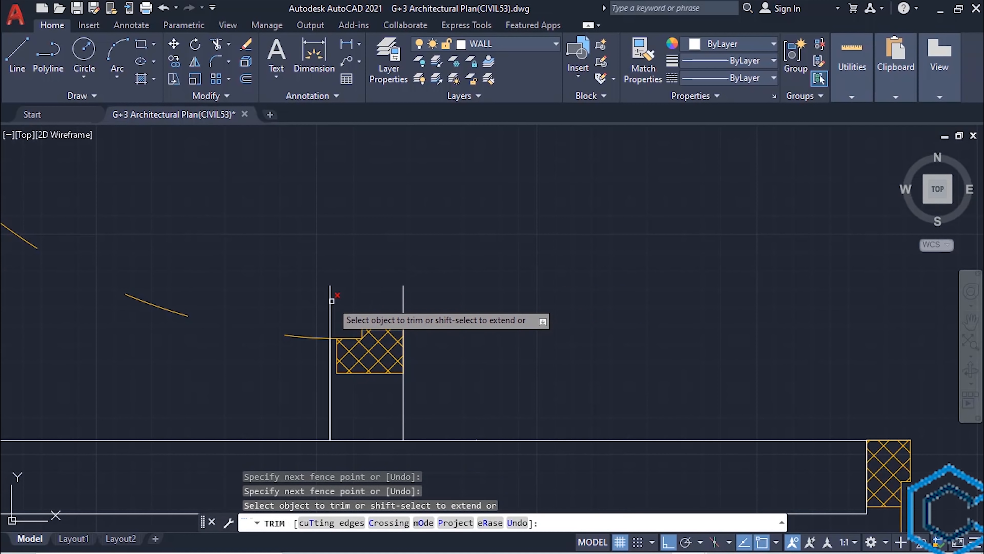
key("Escape")
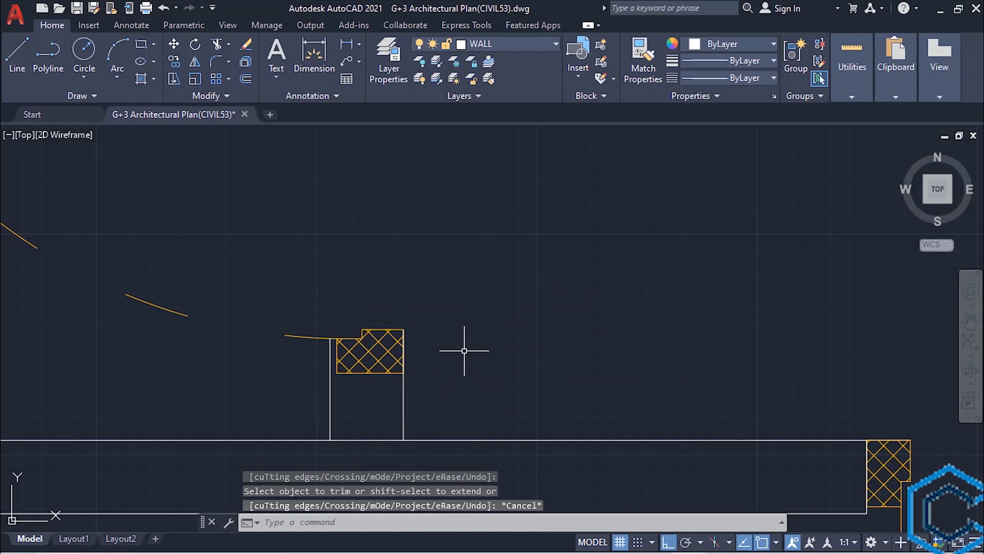
Draw a line across the wall stub along the lower edge of the small door's lower jamb.
type("L")
key("Return")
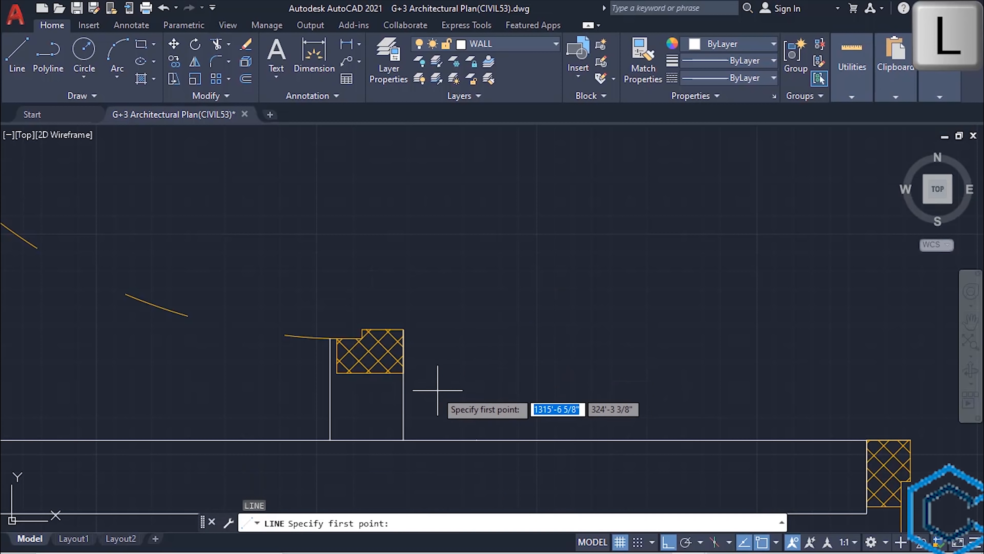
left_click(403, 372)
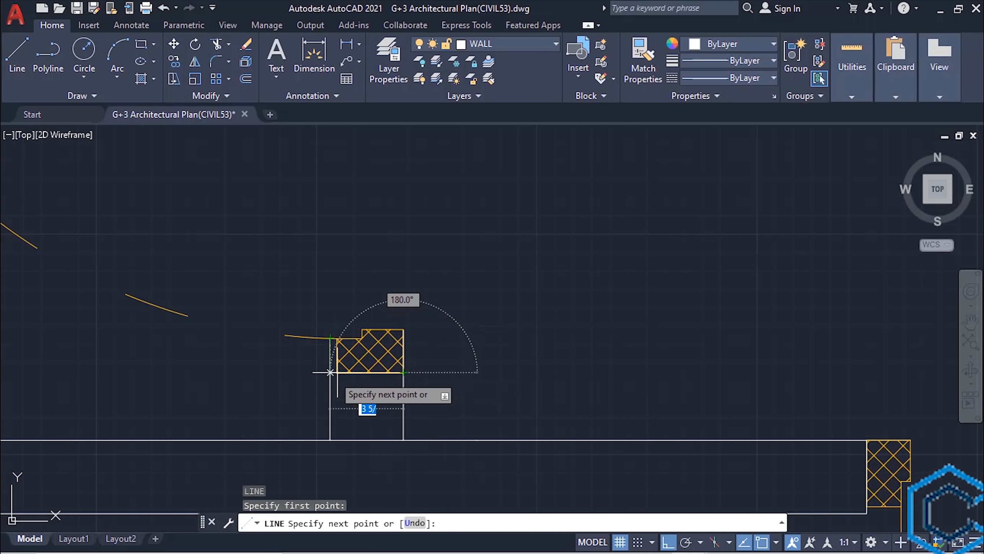
left_click(330, 373)
key("Escape")
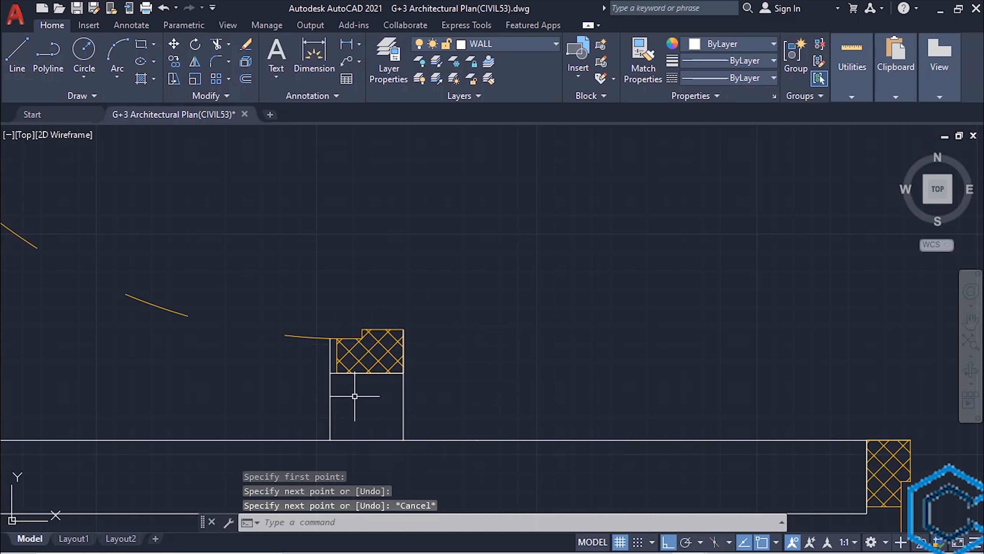
Trim the part of the stub's left side line extending above the new closing line beside the door jamb.
type("TR")
key("Return")
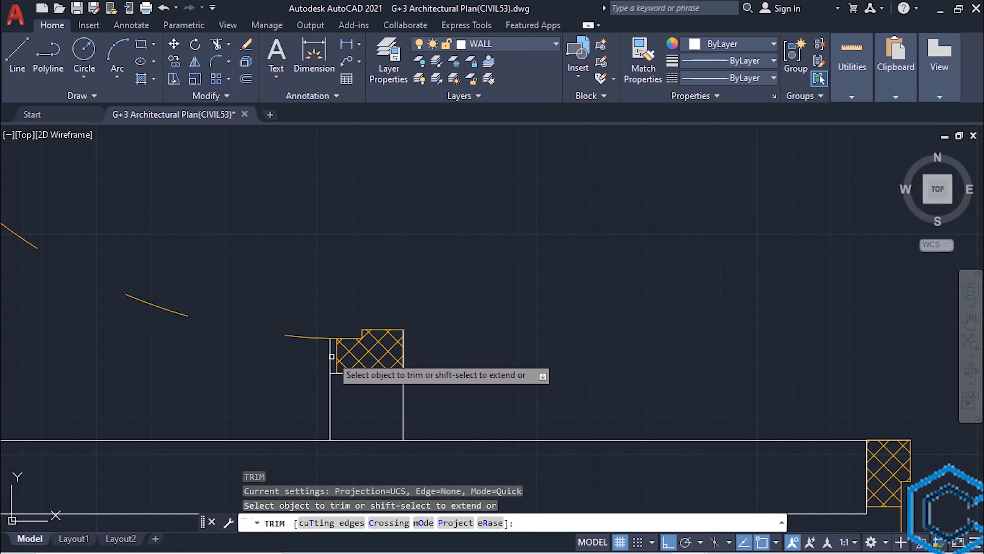
left_click(330, 355)
scroll(388, 363, "down", 2)
scroll(394, 343, "down", 3)
scroll(391, 315, "up", 4)
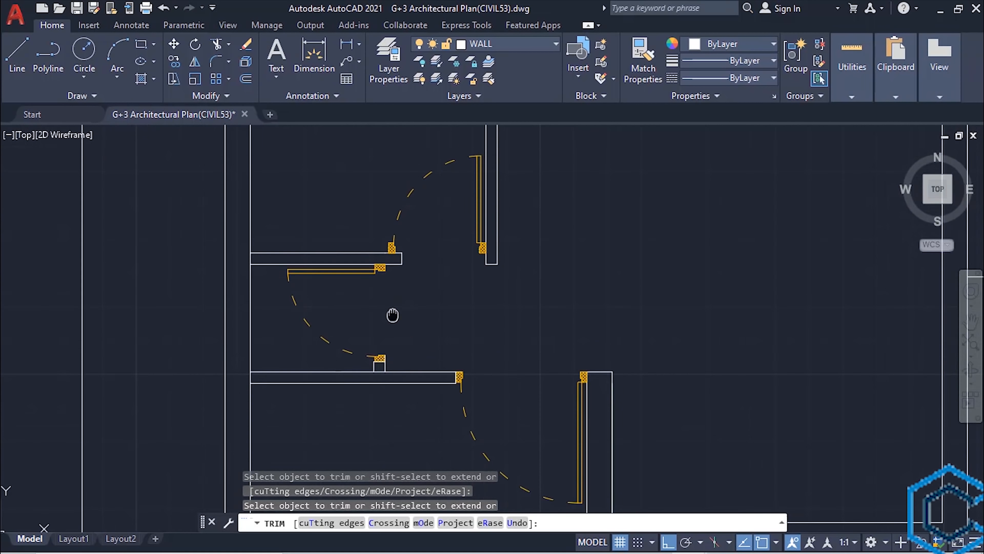
middle_click_drag(409, 310, 411, 356)
key("Escape")
Move the door above the small door down so its hinge-side jamb aligns with the lower end of the adjoining vertical wall.
left_click(459, 304)
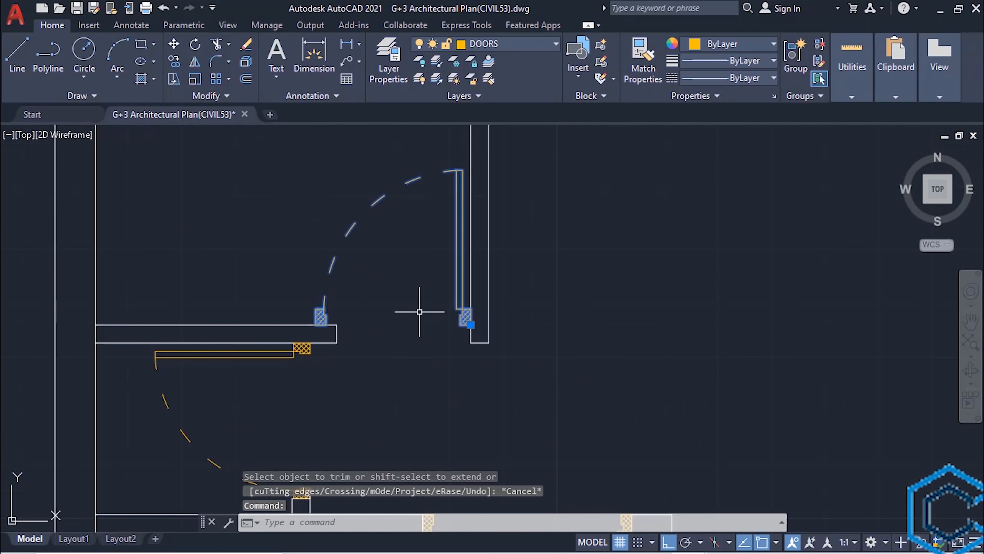
type("M")
key("Return")
scroll(467, 329, "up", 4)
left_click(476, 321)
left_click(477, 363)
Trim the horizontal wall's end where it extends past the moved door's latch-side jamb.
scroll(345, 391, "up", 4)
type("TR")
left_click(243, 385)
middle_click_drag(245, 389, 407, 402)
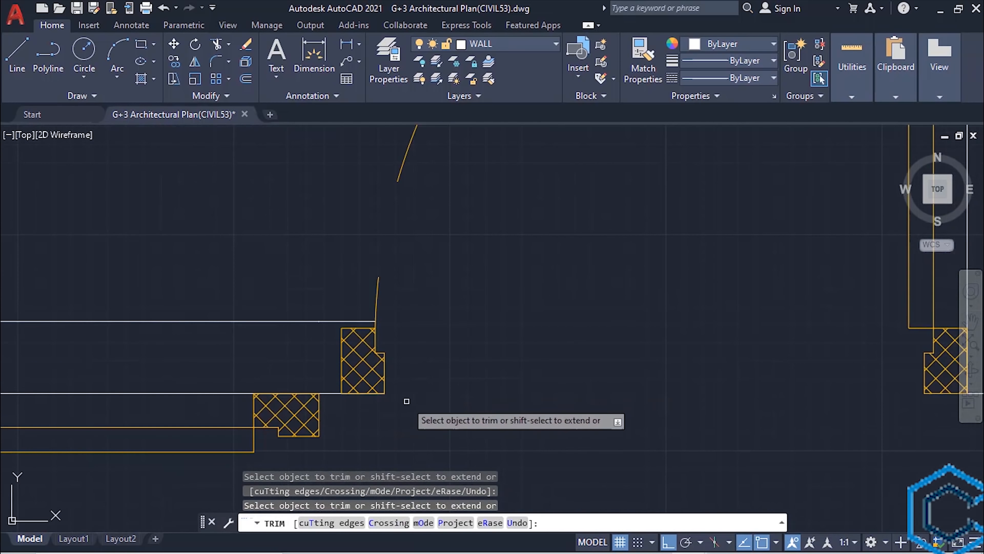
Close the horizontal wall with a line along the latch-side jamb's outer edge and trim the upper wall line extending beyond it.
type("L")
left_click(341, 393)
left_click(346, 321)
type("TR")
left_click(368, 320)
scroll(439, 365, "down", 5)
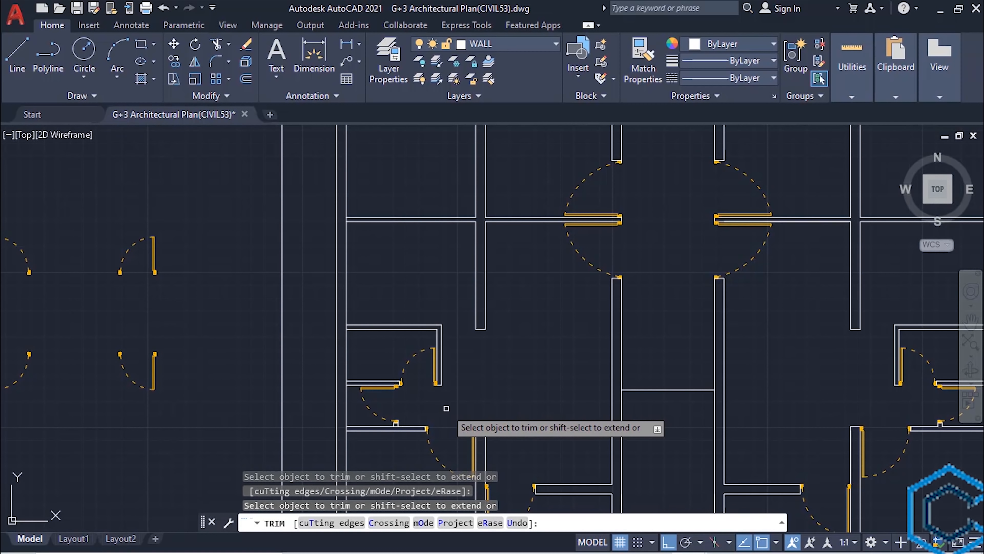
key("Escape")
Save the G+3 architectural plan drawing with the completed doors.
scroll(446, 407, "down", 2)
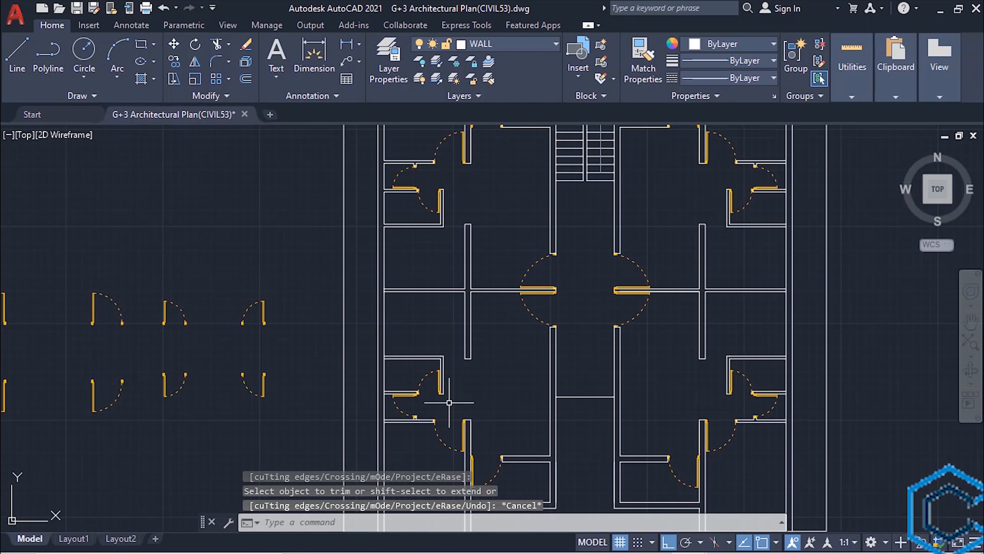
mouse_move(500, 385)
middle_mouse_down()
mouse_move(420, 341)
mouse_move(400, 368)
middle_mouse_up()
scroll(420, 341, "down", 2)
scroll(412, 337, "up", 2)
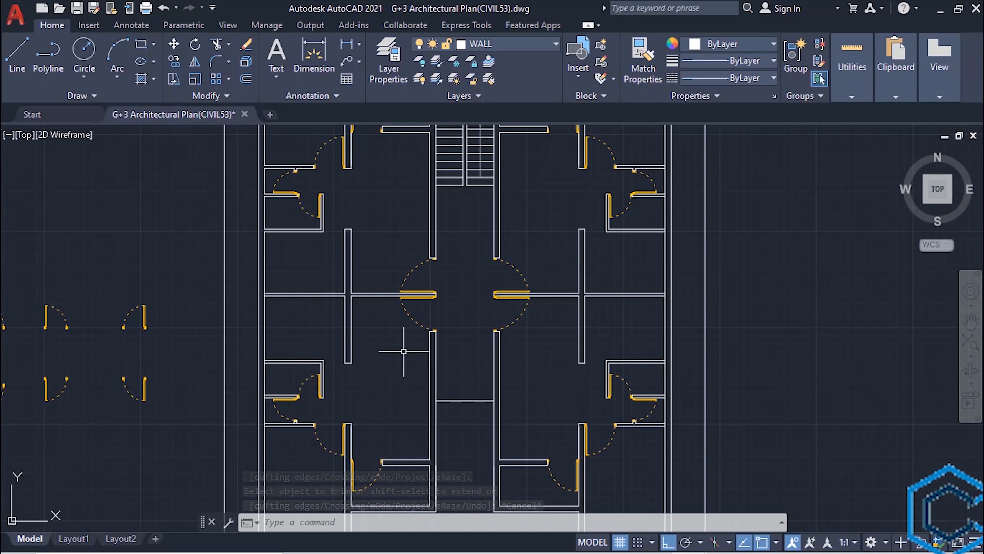
scroll(404, 351, "down", 2)
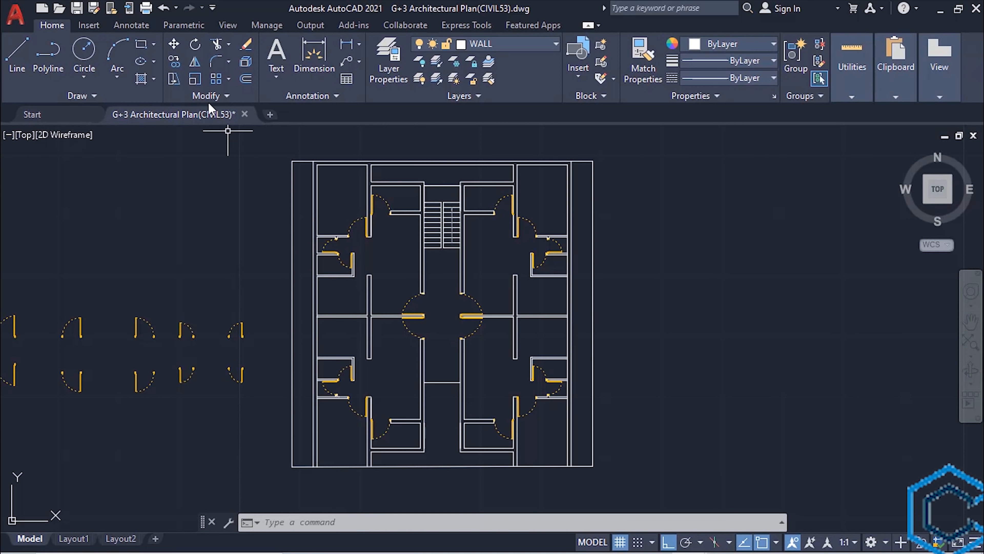
left_click(78, 13)
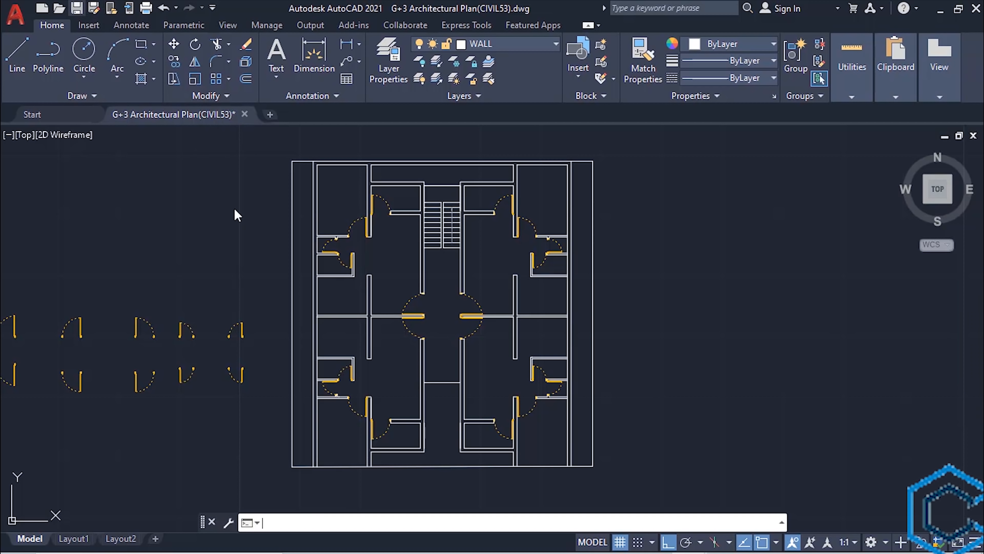